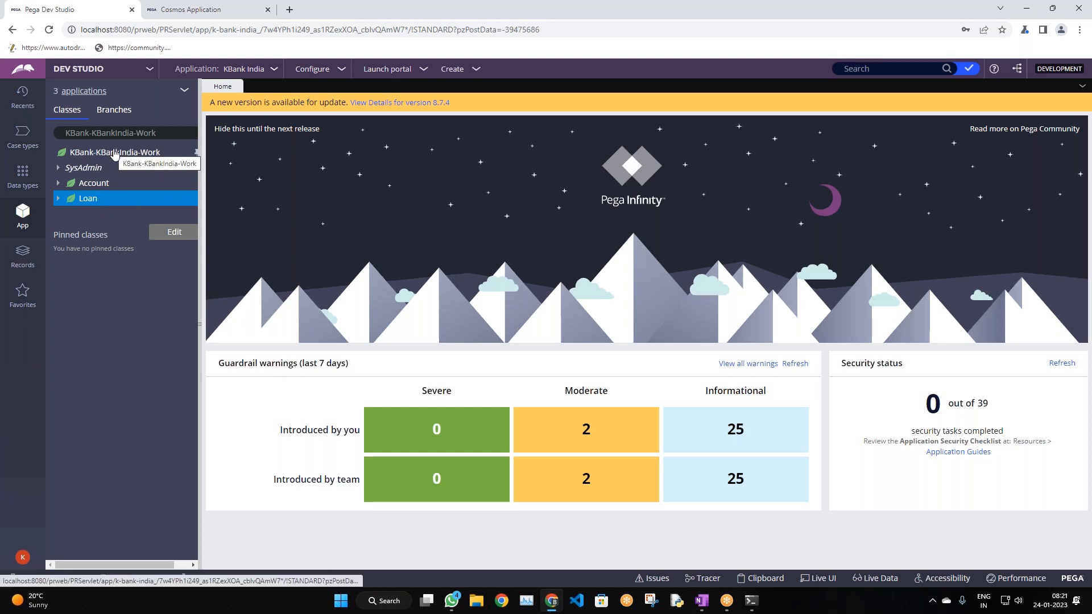
Open the Loan class definition from the App Explorer class tree
{"action": "left_click", "coordinate": [23, 175]}
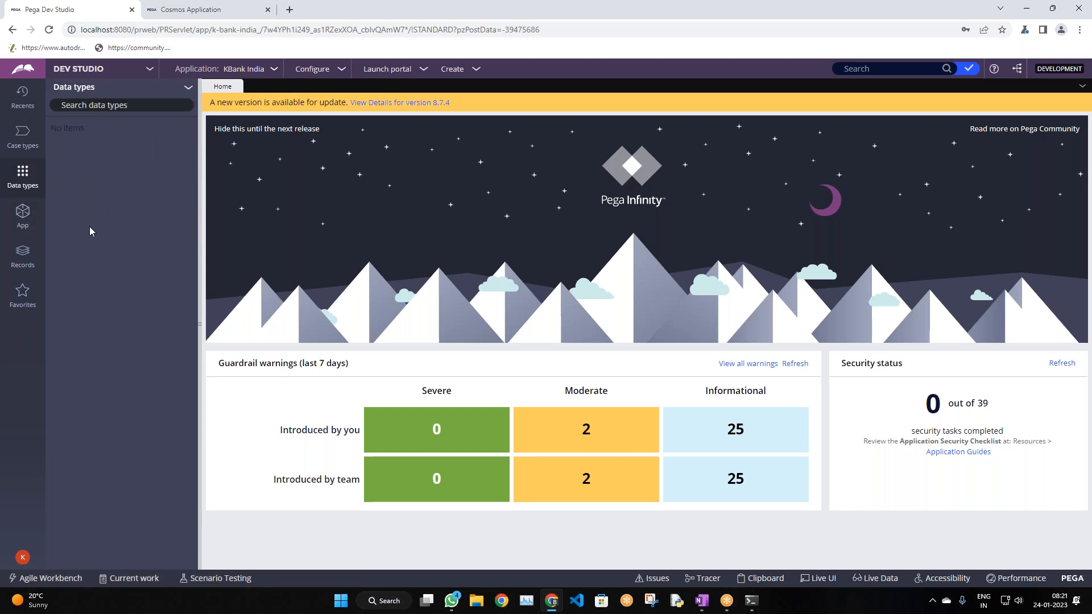
{"action": "left_click", "coordinate": [23, 215]}
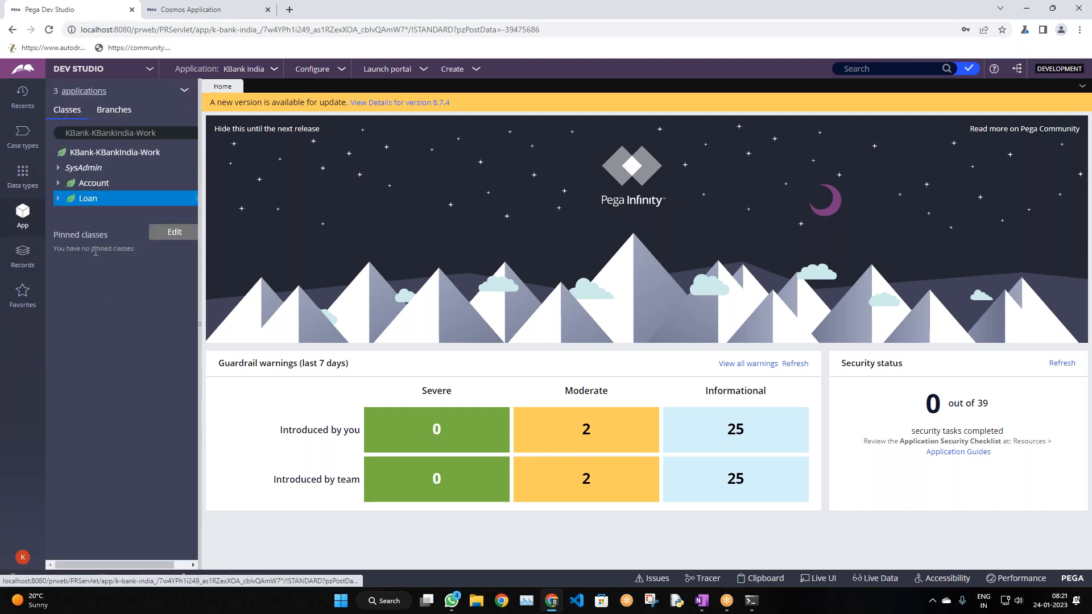
{"action": "right_click", "coordinate": [93, 200]}
{"action": "left_click", "coordinate": [99, 244]}
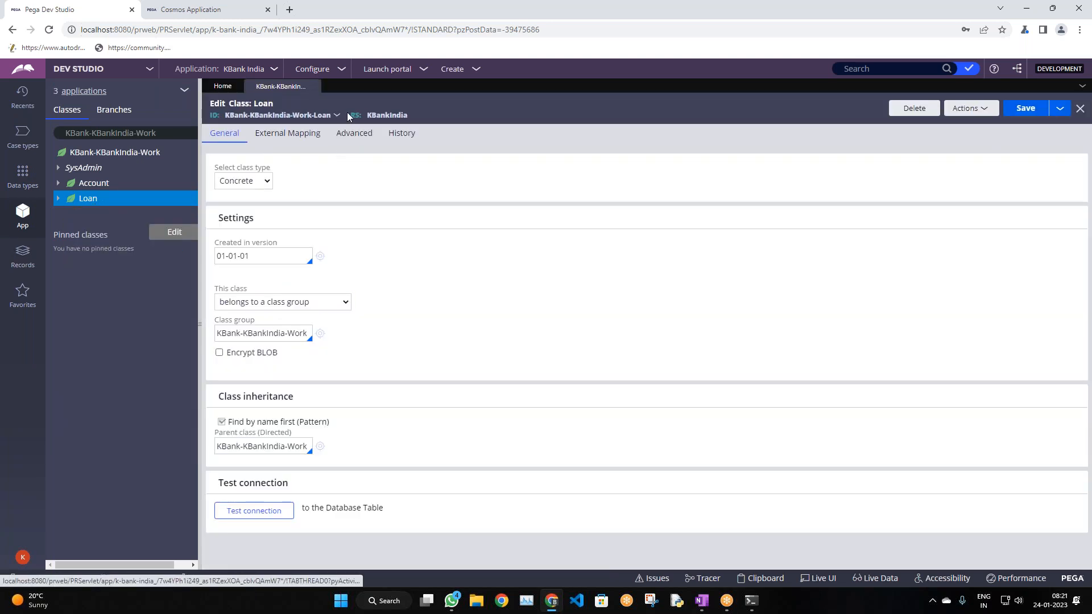
Set the Loan class's 'This class' dropdown to 'does not belong to a class group'
{"action": "left_click", "coordinate": [221, 302]}
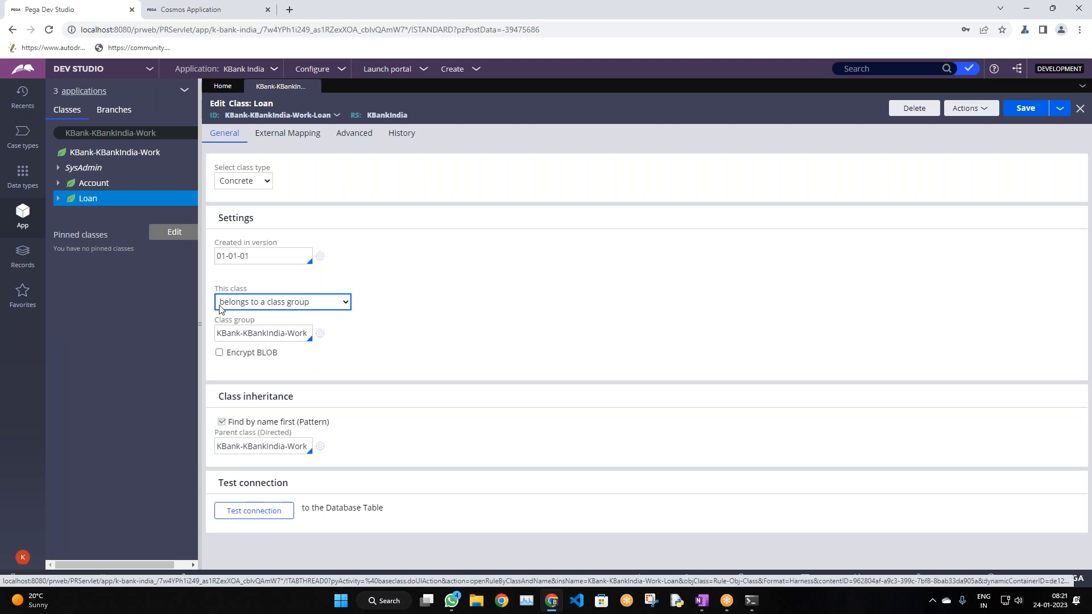
{"action": "left_click", "coordinate": [285, 307]}
{"action": "left_click", "coordinate": [262, 326]}
{"action": "left_click", "coordinate": [236, 306]}
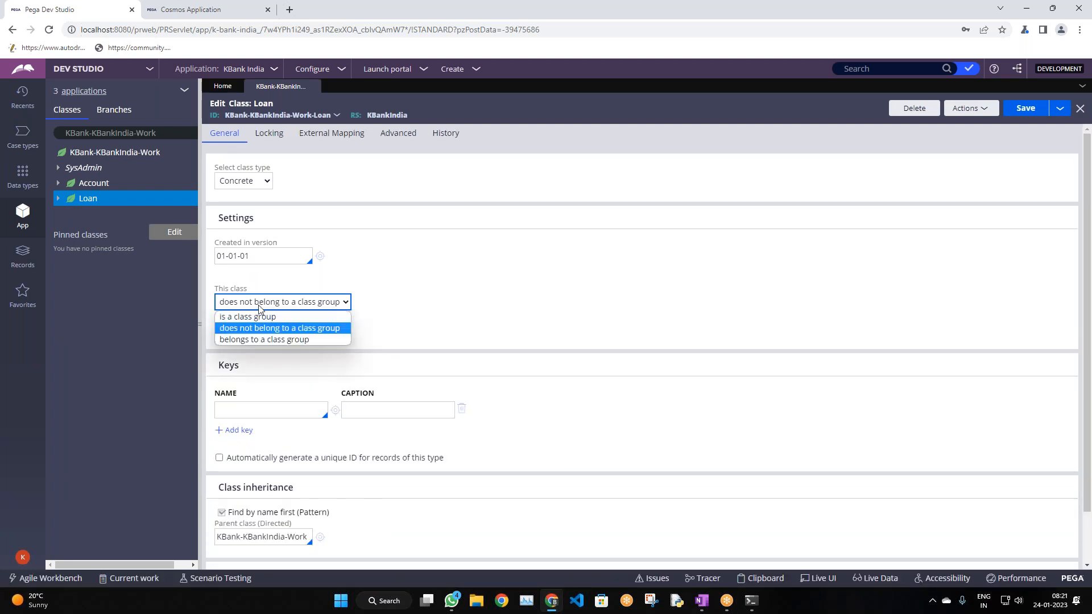
{"action": "left_click", "coordinate": [408, 304]}
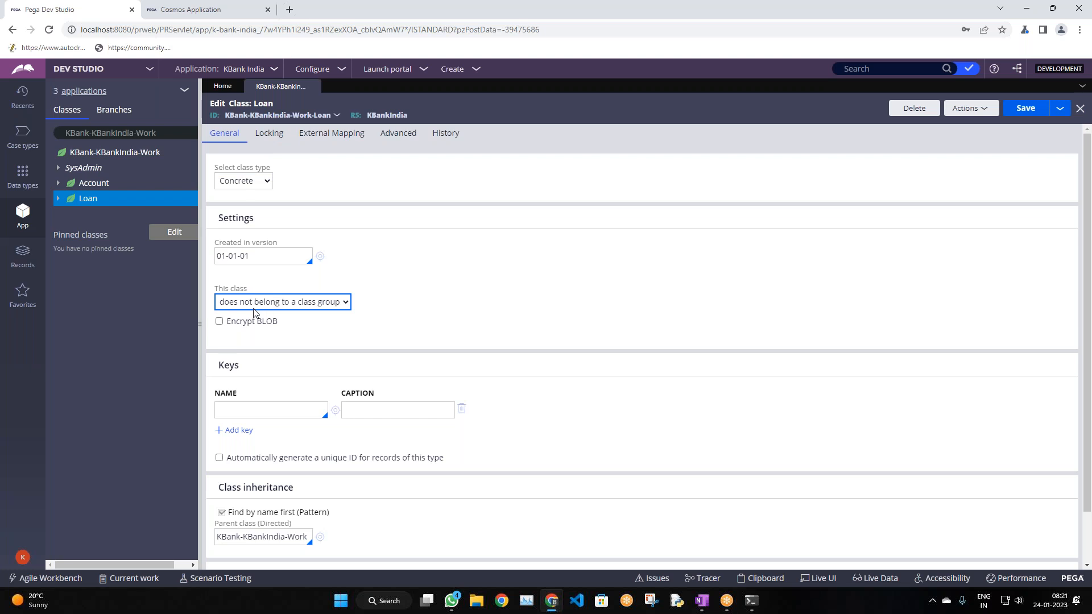
{"action": "left_click", "coordinate": [255, 304]}
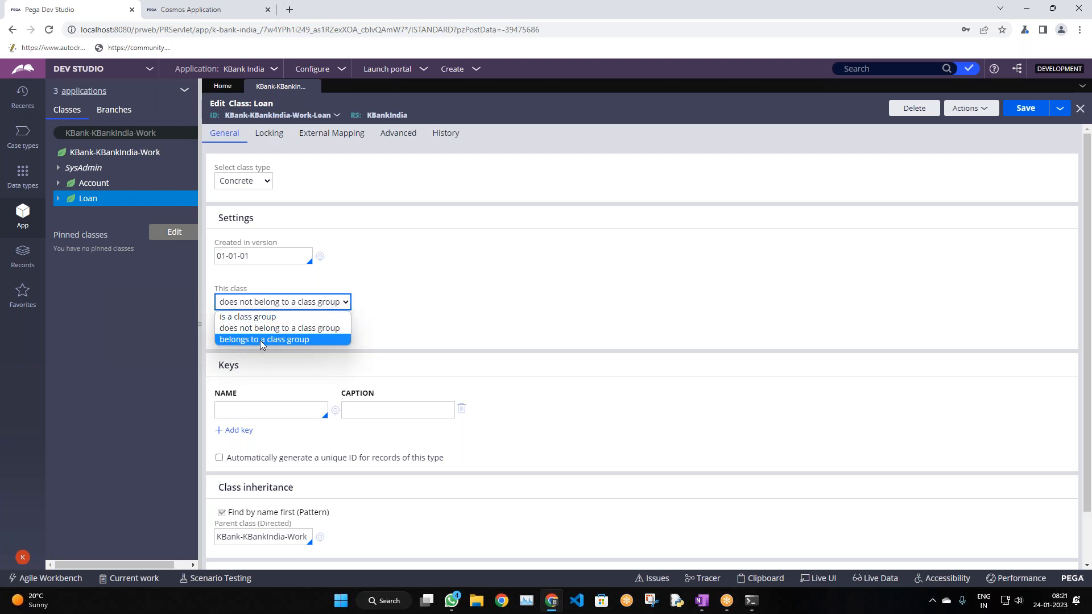
{"action": "left_click", "coordinate": [265, 339]}
{"action": "left_click", "coordinate": [260, 304]}
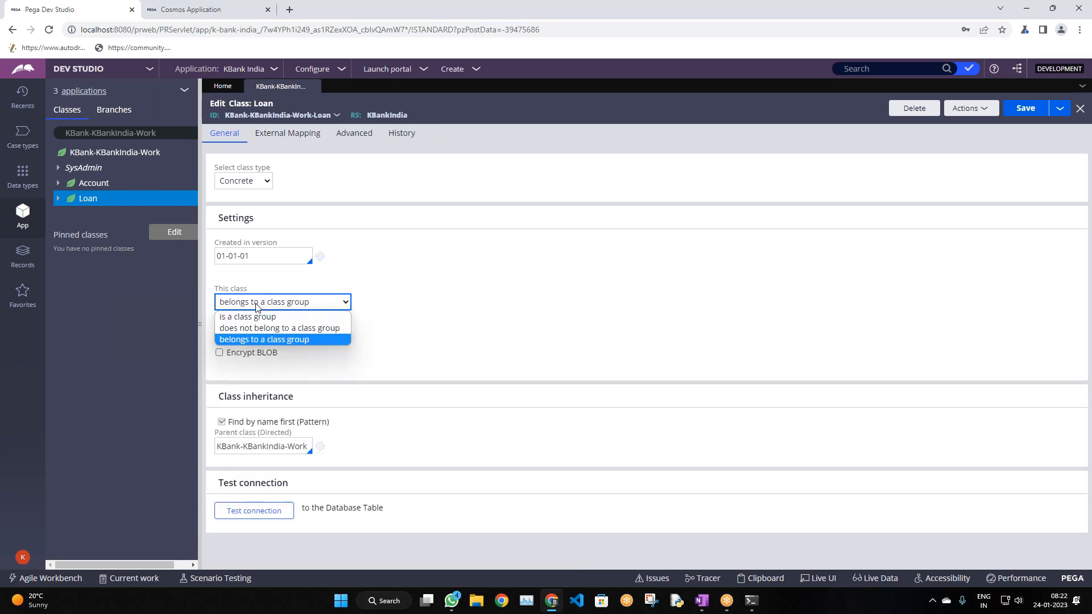
{"action": "left_click", "coordinate": [241, 330]}
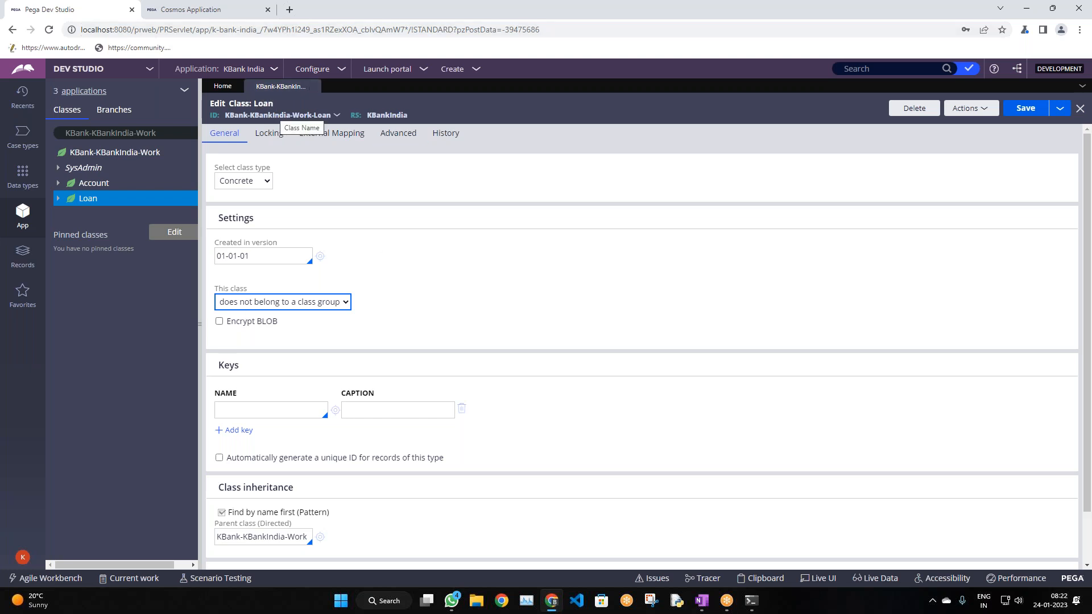
{"action": "scroll", "coordinate": [323, 283], "scroll_direction": "down", "scroll_amount": 2}
{"action": "scroll", "coordinate": [322, 283], "scroll_direction": "up", "scroll_amount": 2}
{"action": "left_click", "coordinate": [326, 303]}
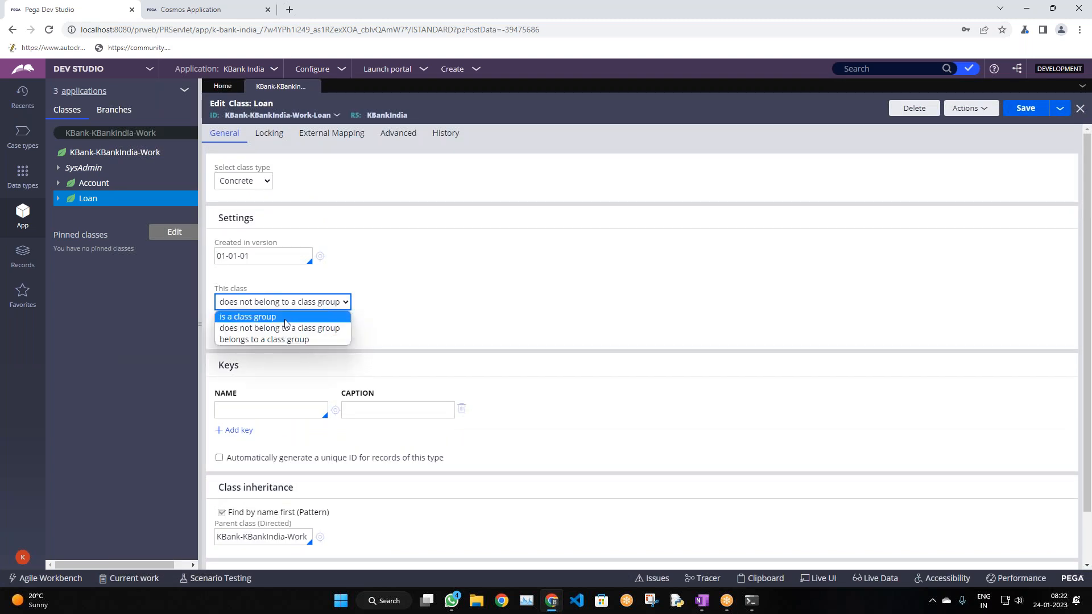
{"action": "left_click", "coordinate": [318, 328]}
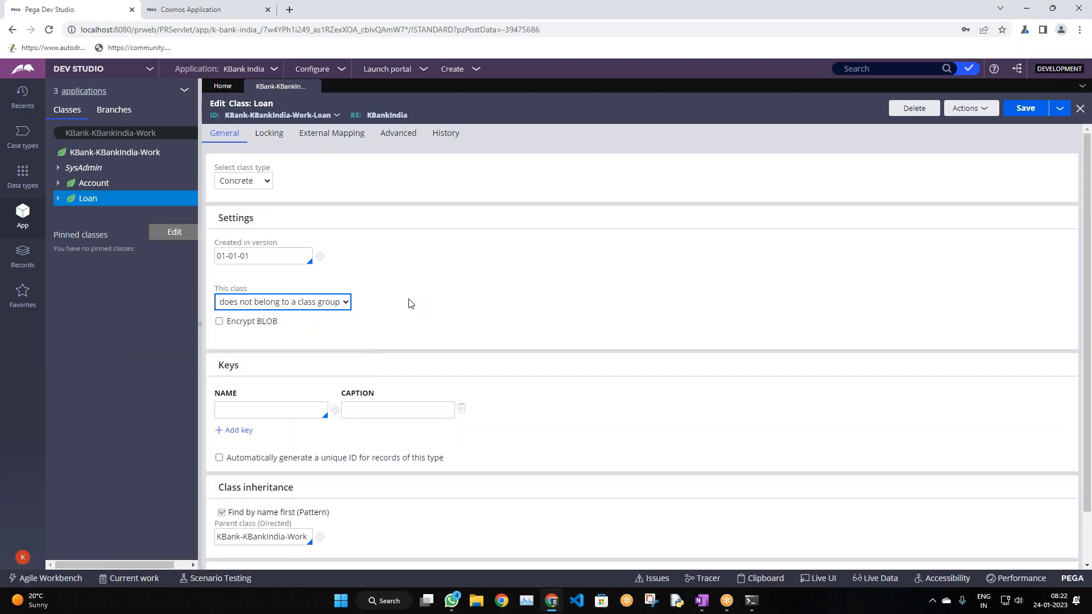
{"action": "scroll", "coordinate": [410, 305], "scroll_direction": "down", "scroll_amount": 1}
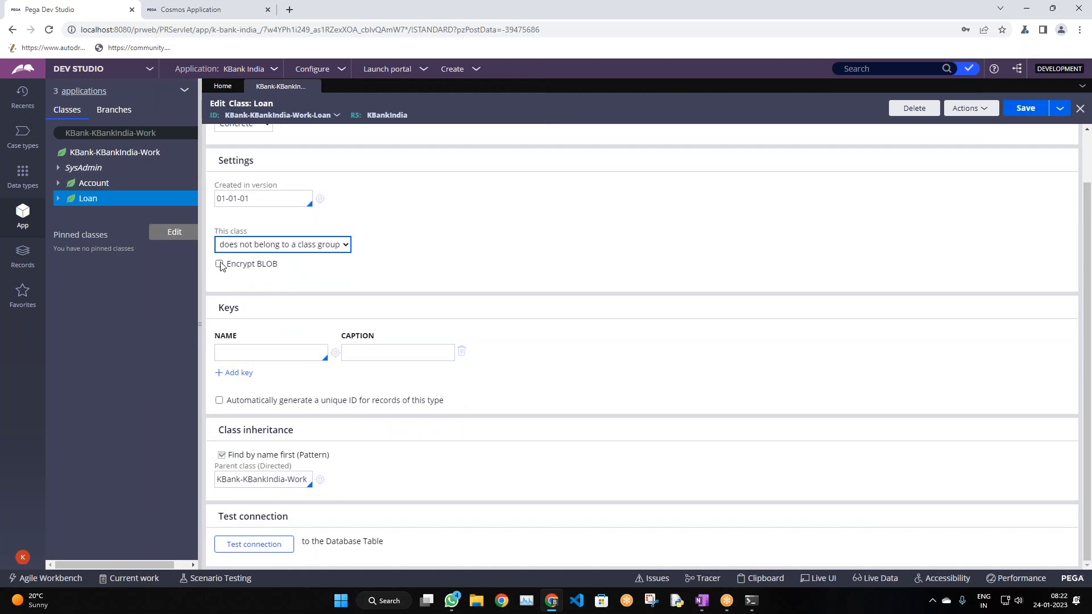
{"action": "scroll", "coordinate": [347, 276], "scroll_direction": "up", "scroll_amount": 1}
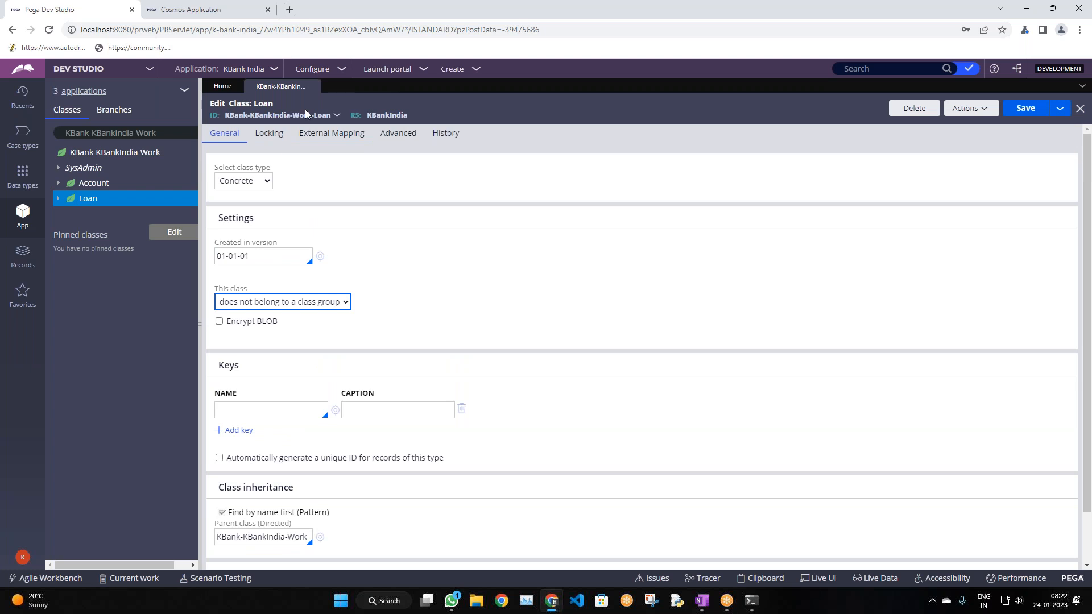
{"action": "scroll", "coordinate": [417, 280], "scroll_direction": "down", "scroll_amount": 1}
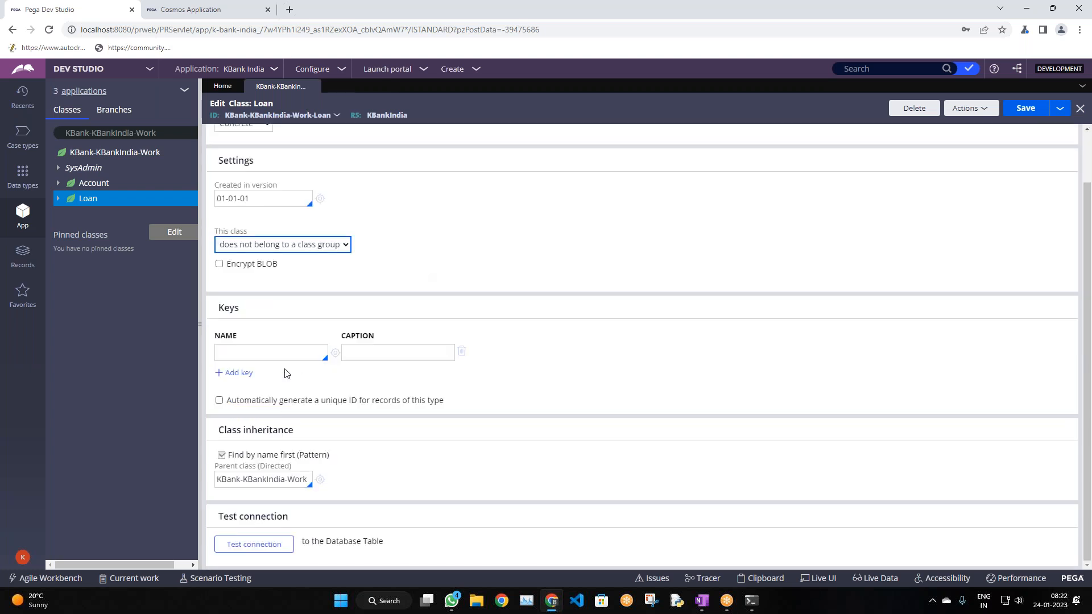
{"action": "scroll", "coordinate": [322, 233], "scroll_direction": "up", "scroll_amount": 1}
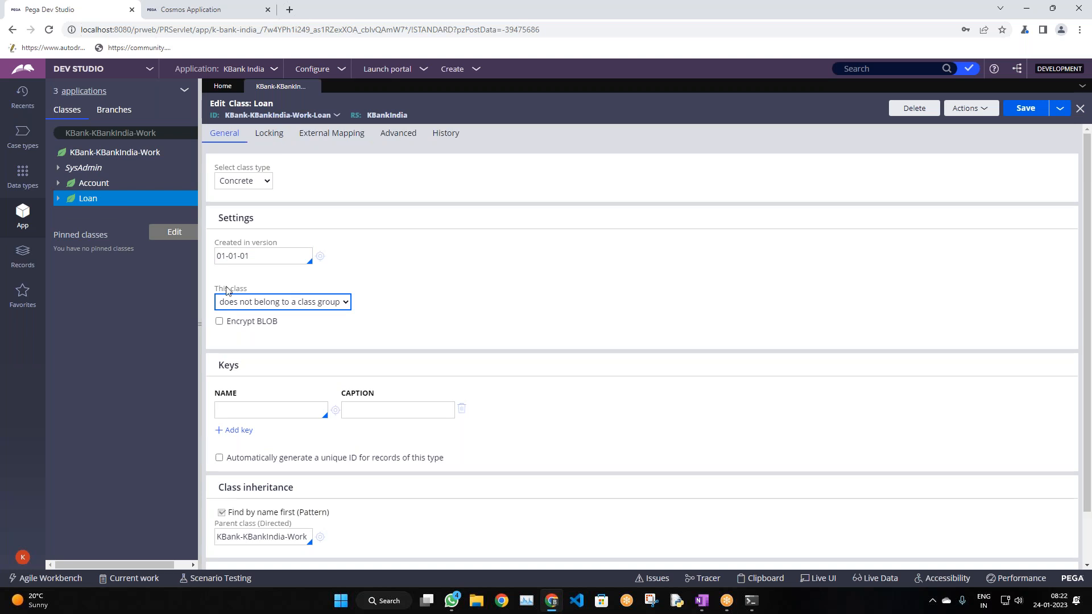
{"action": "left_click", "coordinate": [250, 307]}
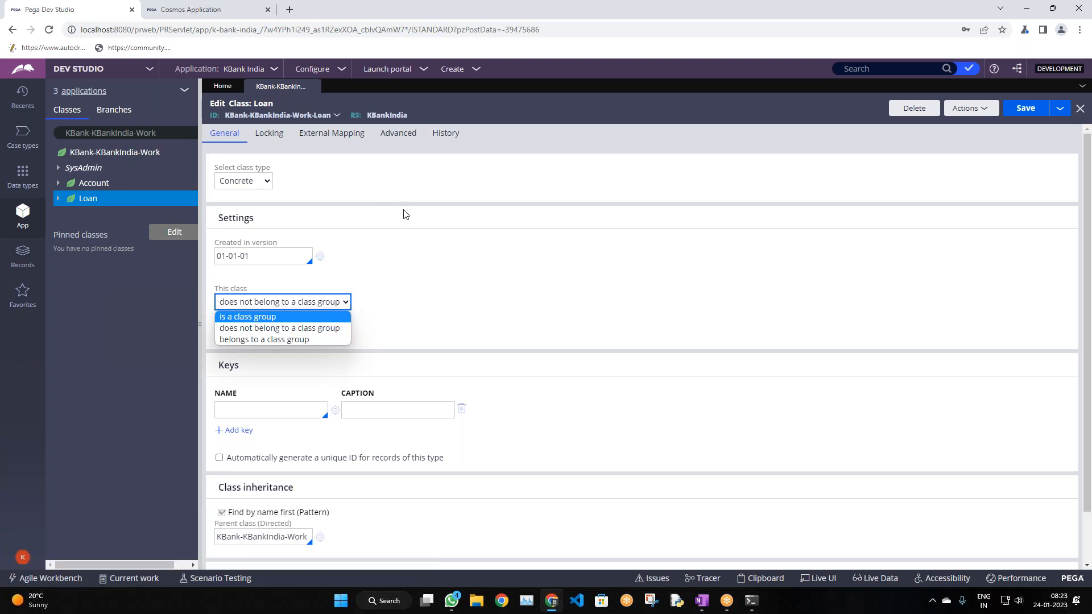
{"action": "left_click", "coordinate": [277, 329]}
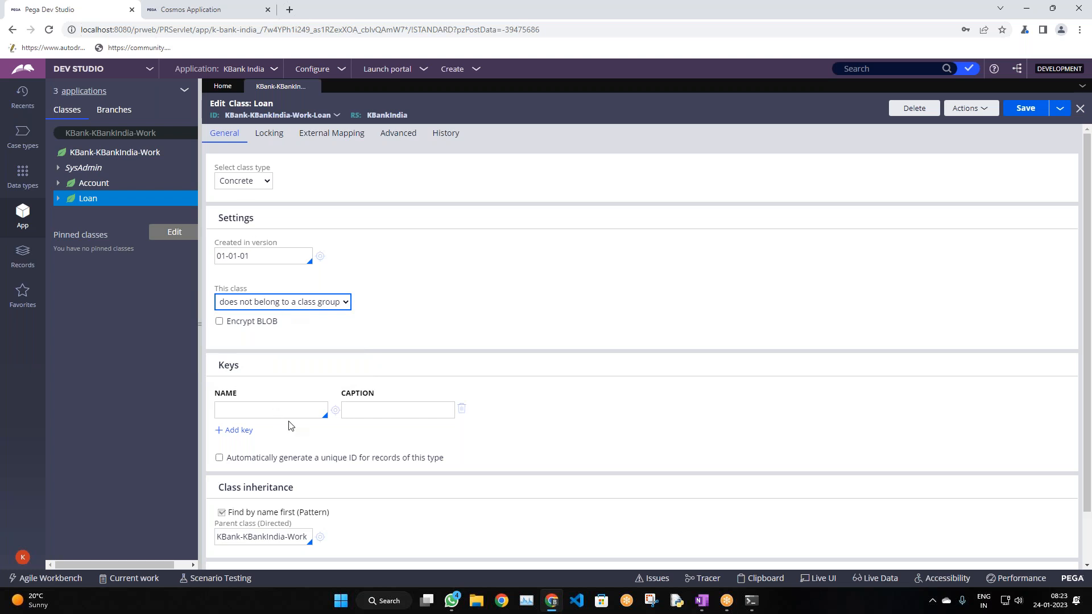
{"action": "scroll", "coordinate": [292, 424], "scroll_direction": "down", "scroll_amount": 1}
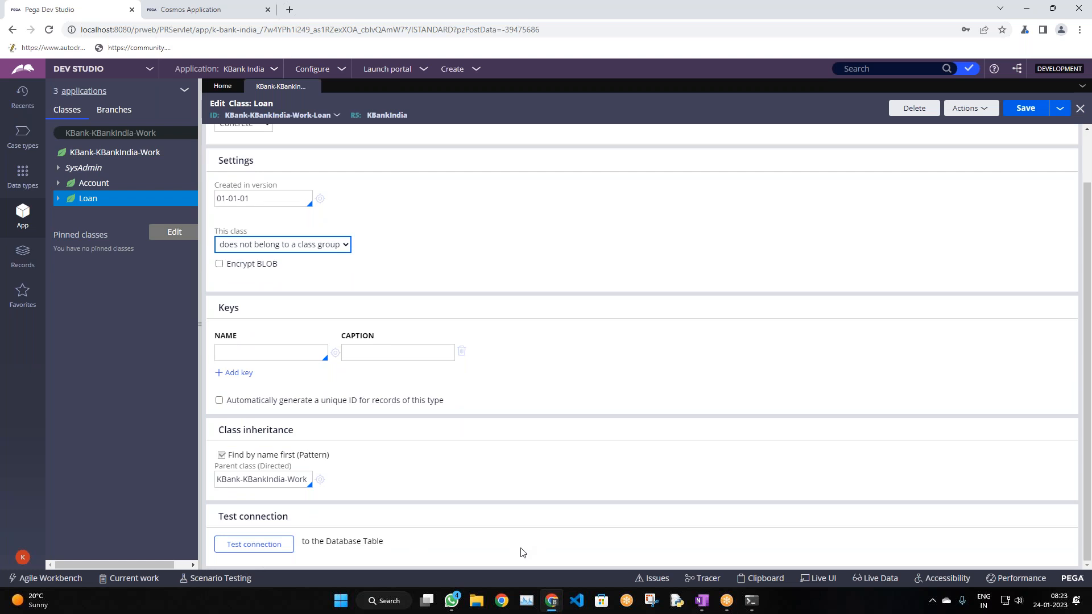
{"action": "scroll", "coordinate": [509, 463], "scroll_direction": "up", "scroll_amount": 1}
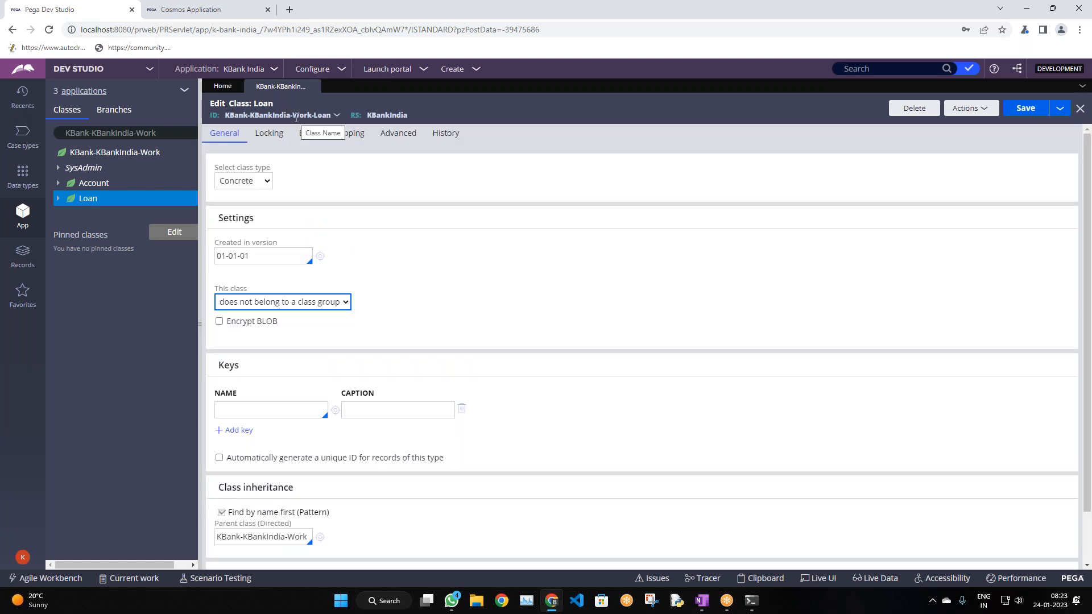
{"action": "left_click", "coordinate": [701, 600]}
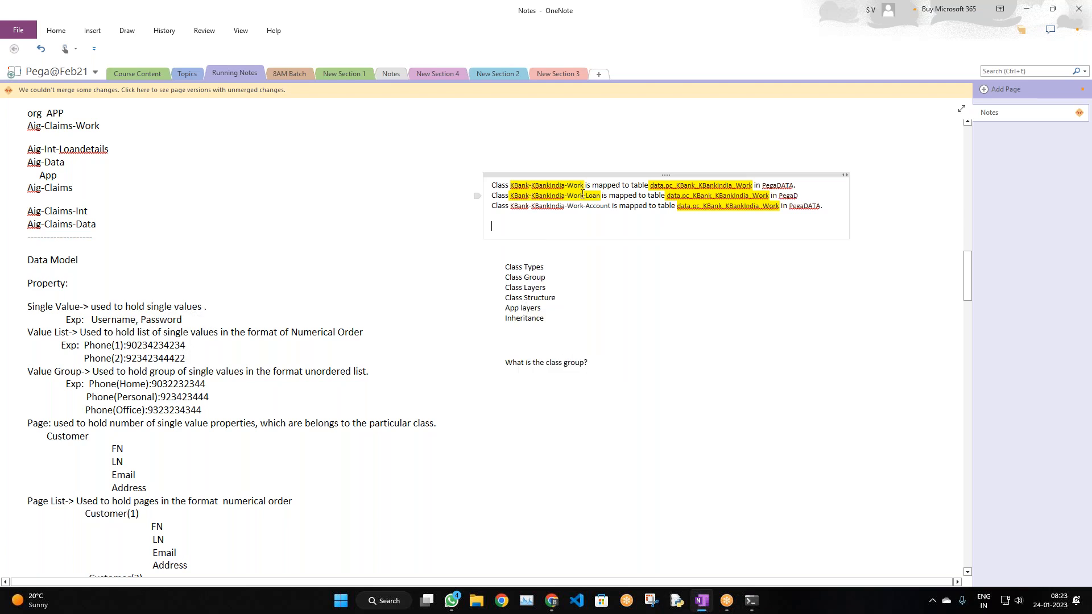
{"action": "double_click", "coordinate": [575, 195]}
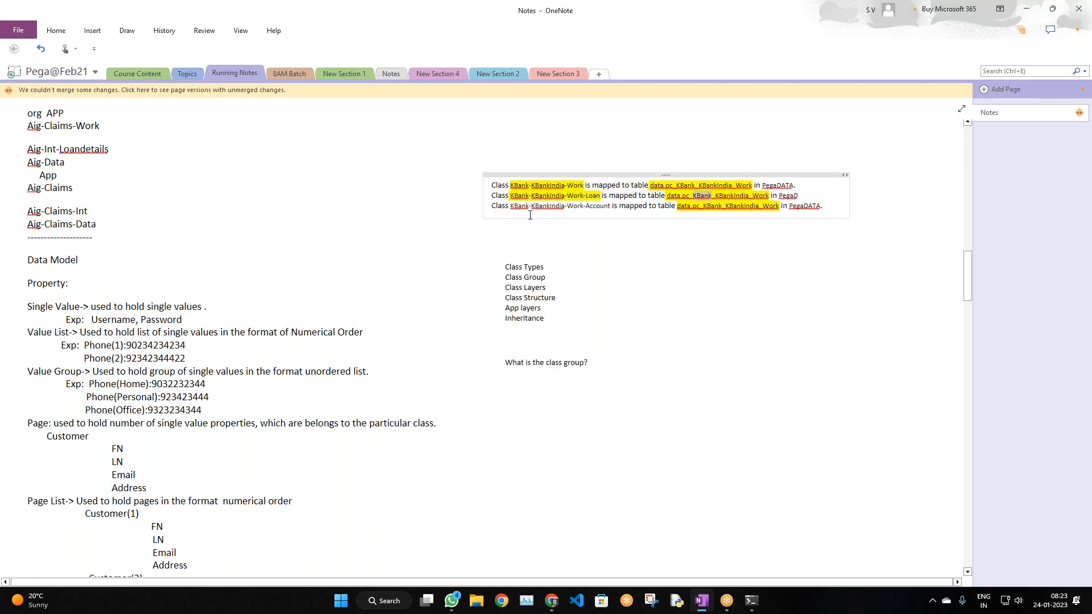
{"action": "left_click", "coordinate": [723, 206]}
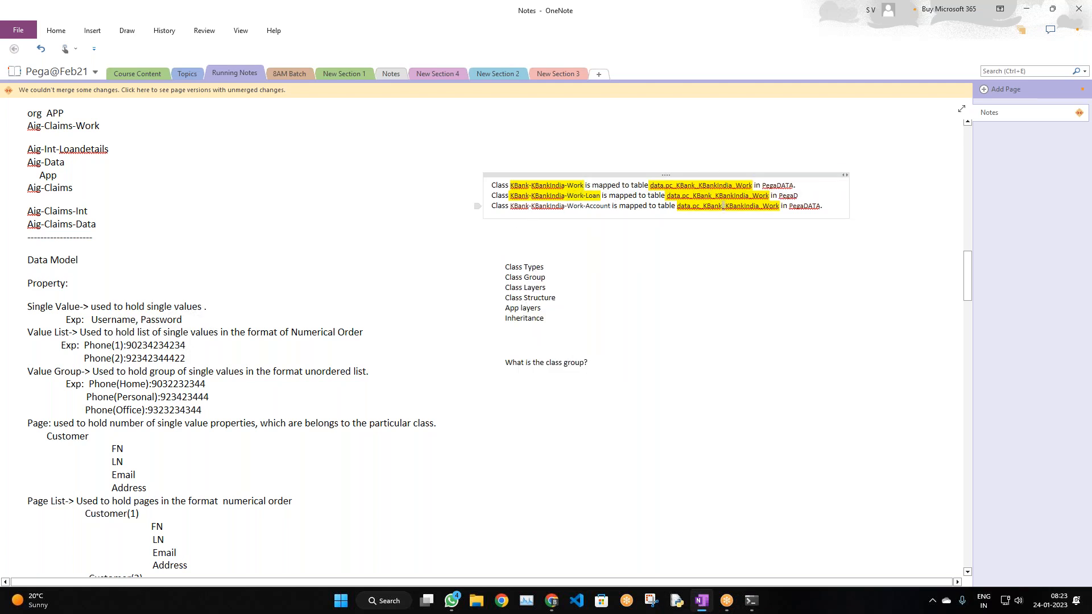
{"action": "left_click", "coordinate": [709, 266]}
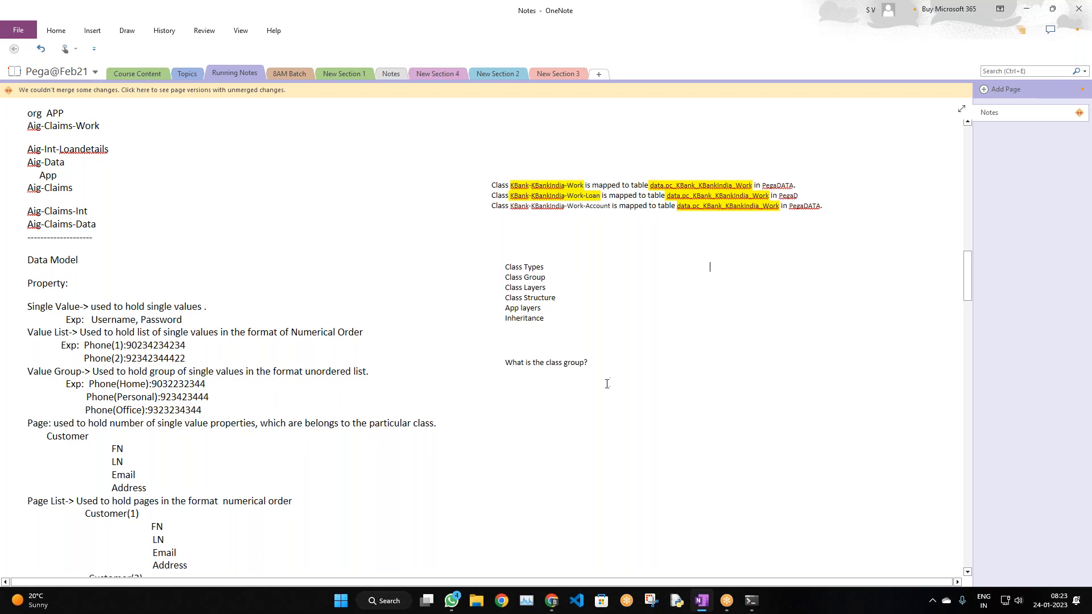
{"action": "scroll", "coordinate": [607, 381], "scroll_direction": "down", "scroll_amount": 3}
Refresh the Loan class form via Actions > Refresh, then show the Data types list
{"action": "key", "text": "alt+Tab"}
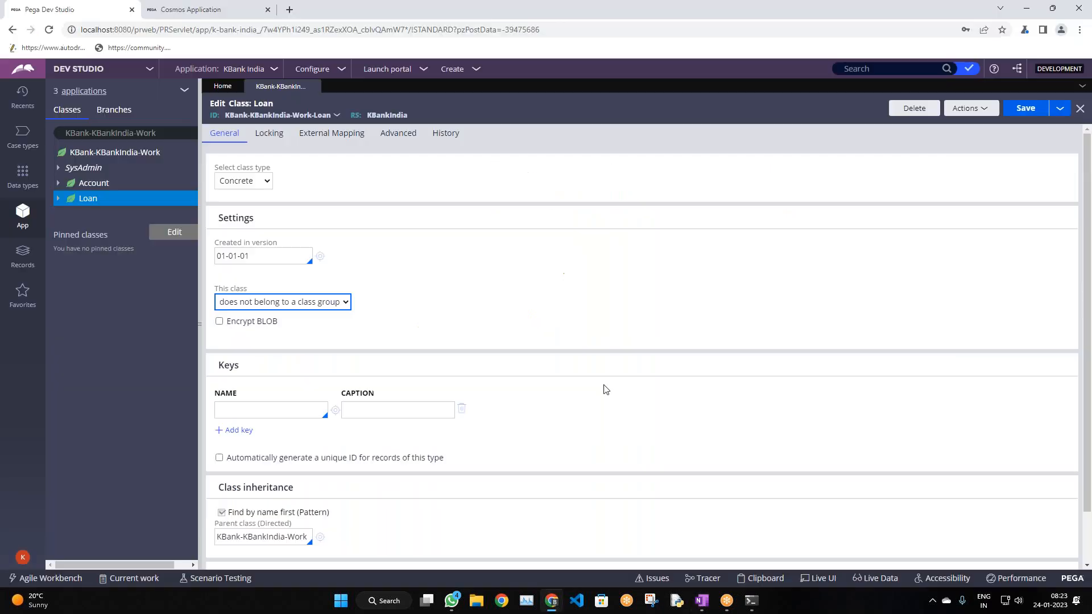
{"action": "scroll", "coordinate": [598, 385], "scroll_direction": "down", "scroll_amount": 2}
{"action": "scroll", "coordinate": [575, 378], "scroll_direction": "up", "scroll_amount": 2}
{"action": "left_click", "coordinate": [961, 109]}
{"action": "left_click", "coordinate": [958, 125]}
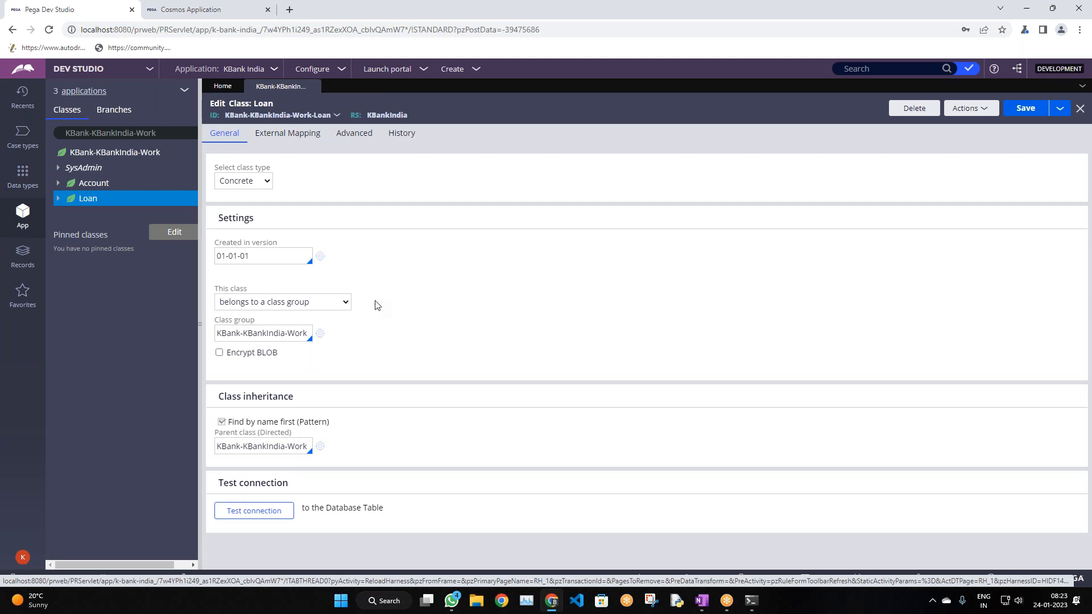
{"action": "left_click", "coordinate": [22, 173]}
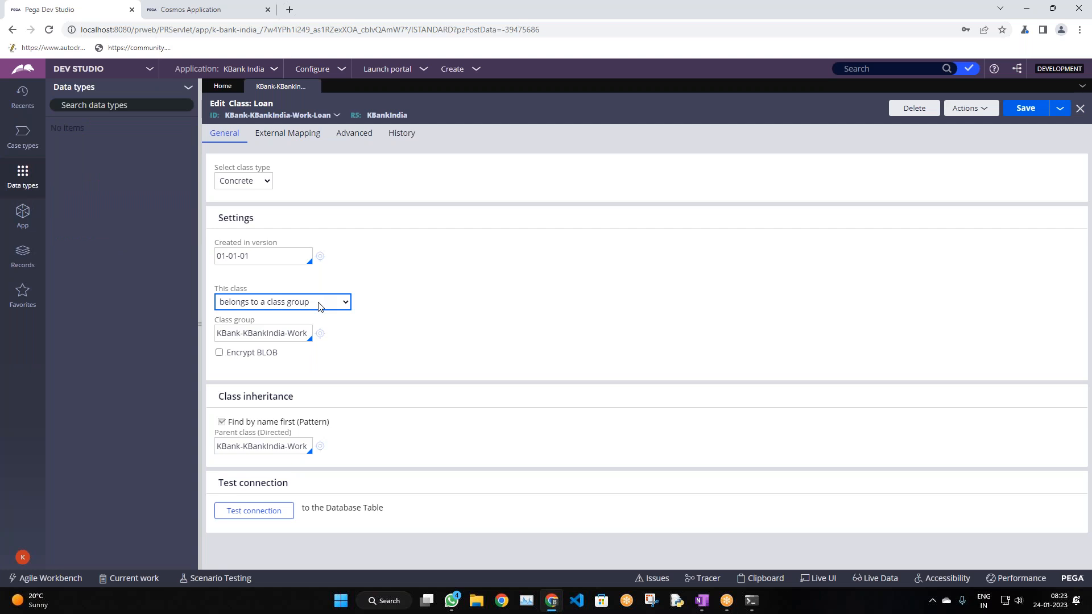
Choose Add data type from the Data types panel menu
{"action": "left_click", "coordinate": [188, 87]}
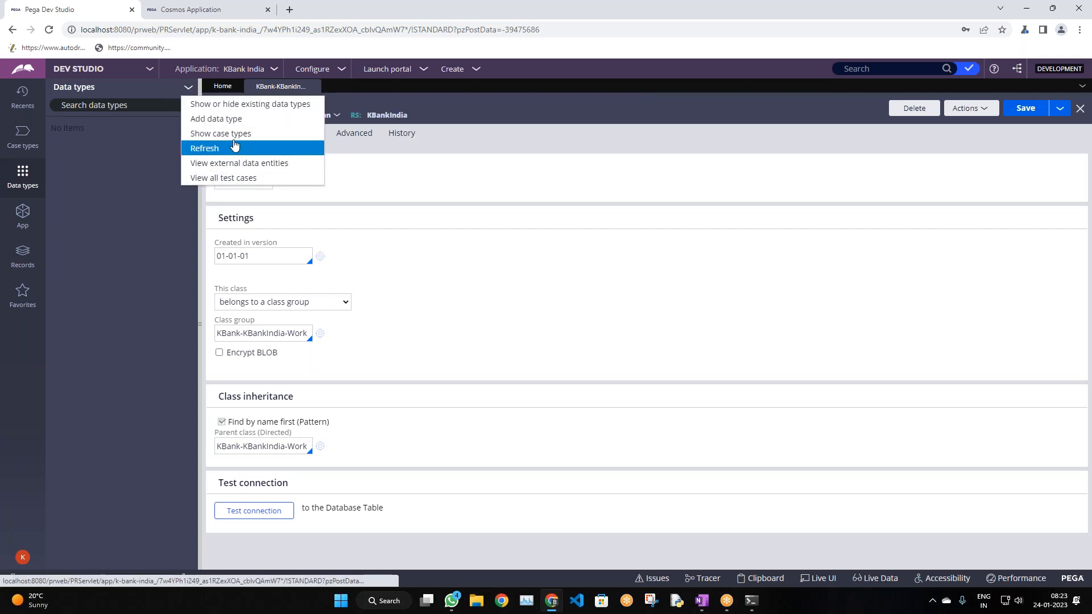
{"action": "left_click", "coordinate": [220, 121]}
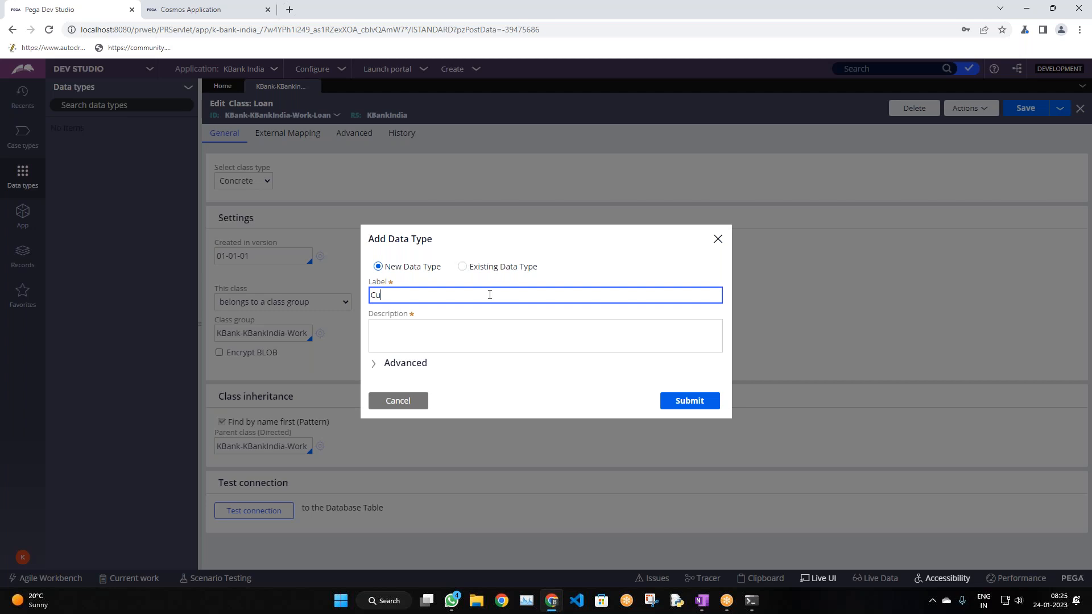
Label the new data type 'Customer Data' and place it in the KBank FW layer
{"action": "type", "text": "mer Data"}
{"action": "left_click", "coordinate": [451, 341]}
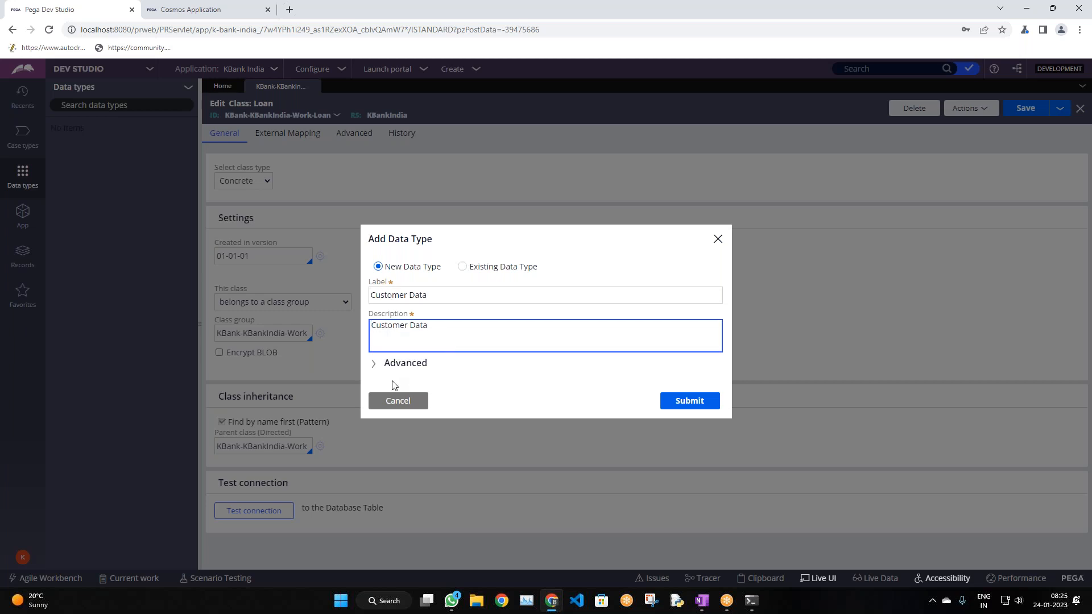
{"action": "left_click", "coordinate": [390, 373]}
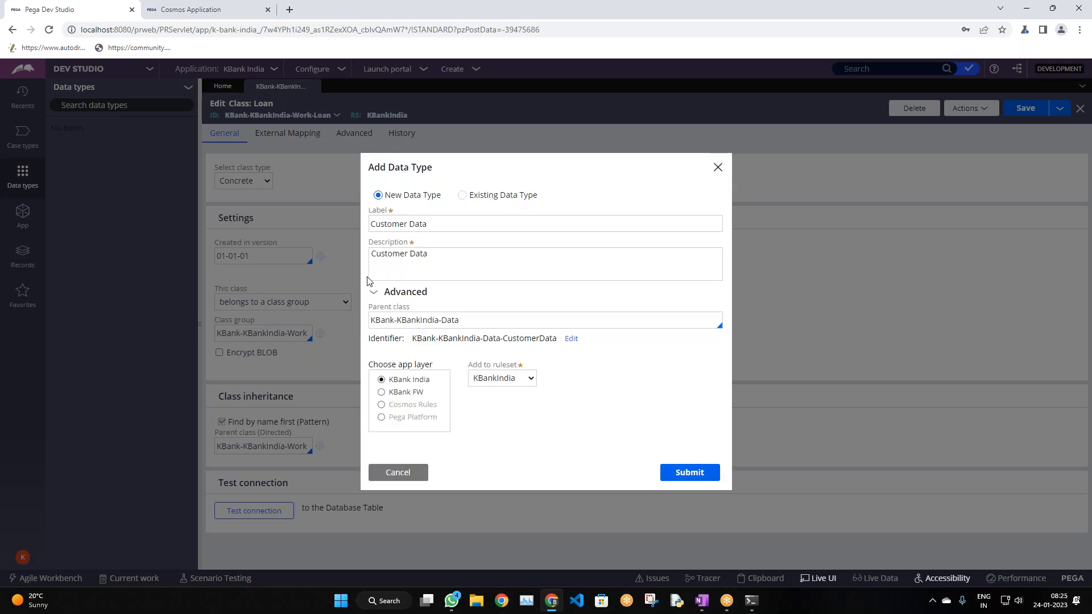
{"action": "left_click", "coordinate": [382, 393]}
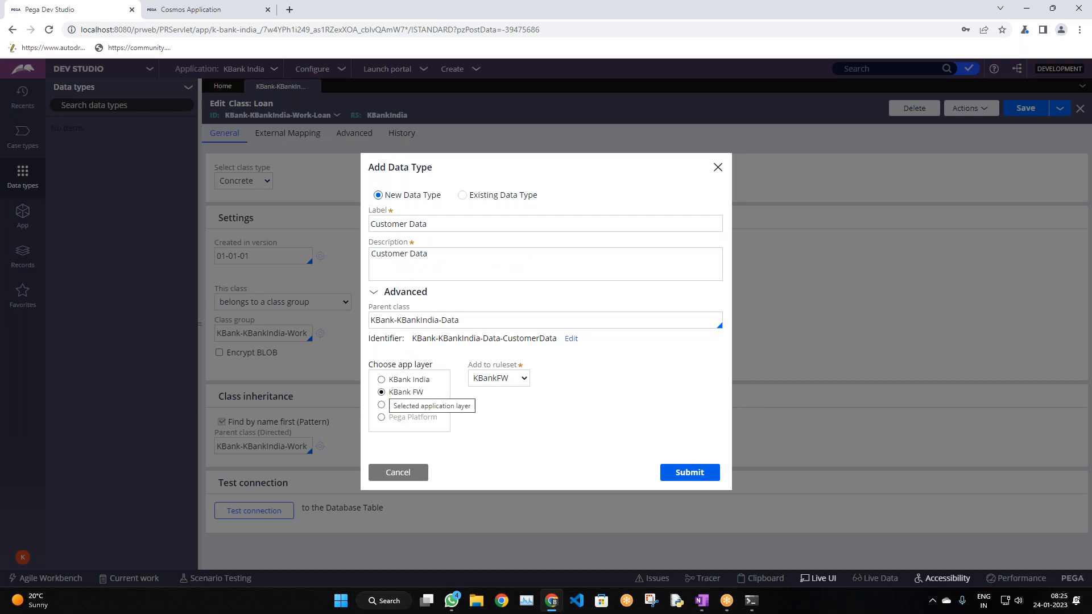
{"action": "left_click", "coordinate": [498, 377]}
{"action": "left_click", "coordinate": [496, 373]}
Change the parent class to KBank-FW-KBankFW-Data and submit the new data type
{"action": "left_click_drag", "start_coordinate": [402, 320], "coordinate": [459, 320]}
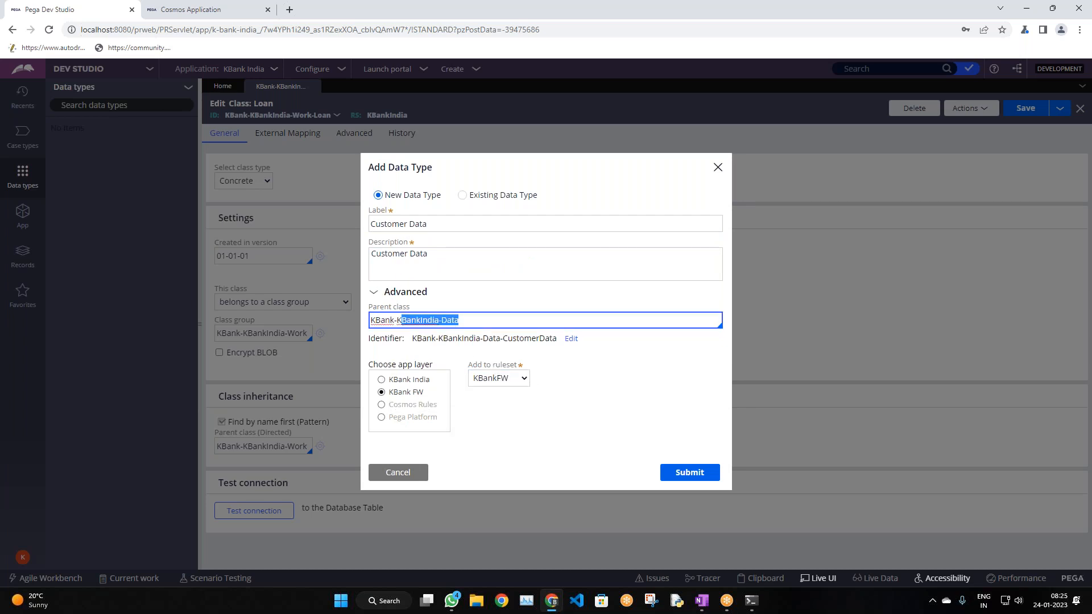
{"action": "key", "text": "BackSpace"}
{"action": "key", "text": "BackSpace"}
{"action": "type", "text": "fw"}
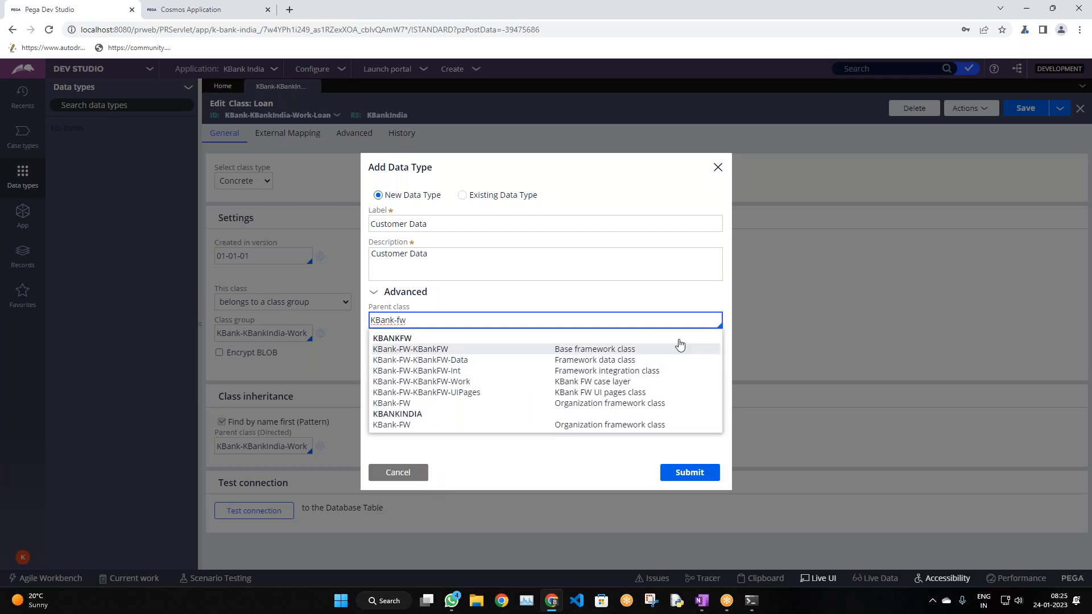
{"action": "left_click", "coordinate": [627, 362]}
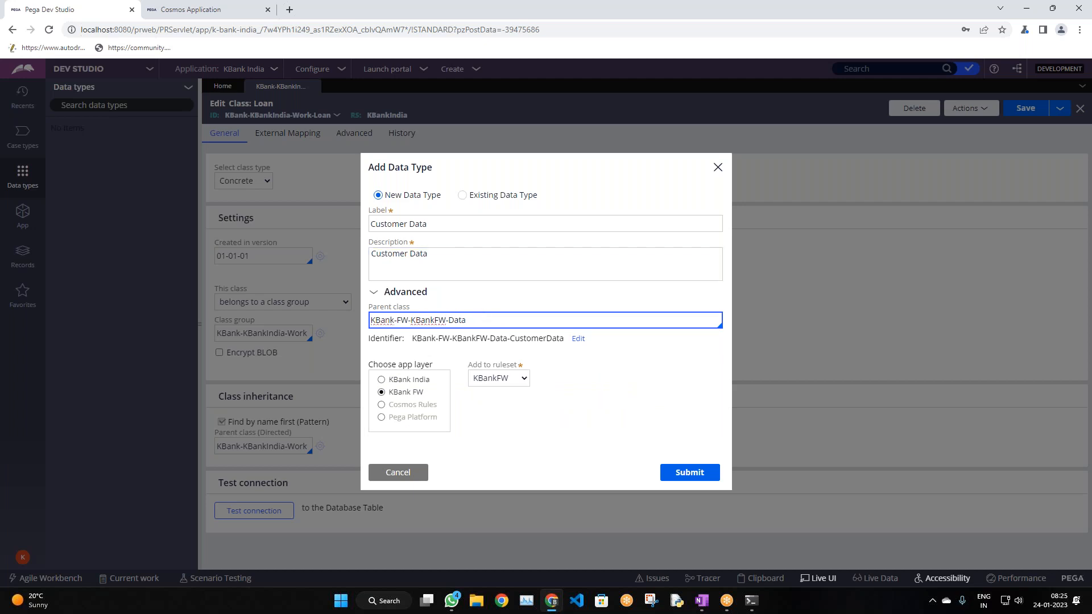
{"action": "double_click", "coordinate": [419, 321]}
{"action": "left_click_drag", "start_coordinate": [563, 338], "coordinate": [413, 339]}
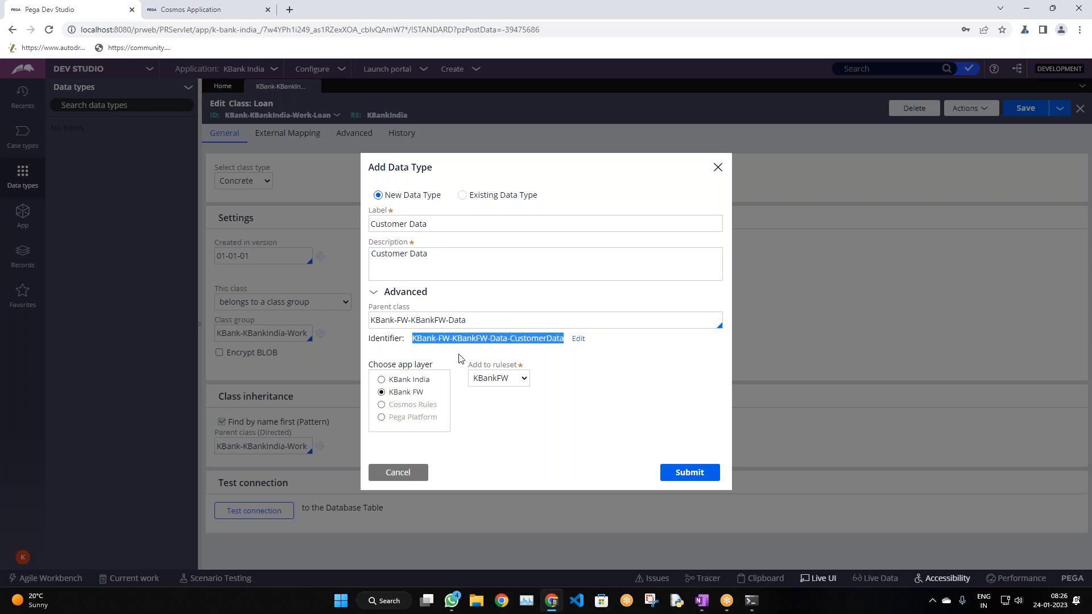
{"action": "left_click", "coordinate": [549, 381]}
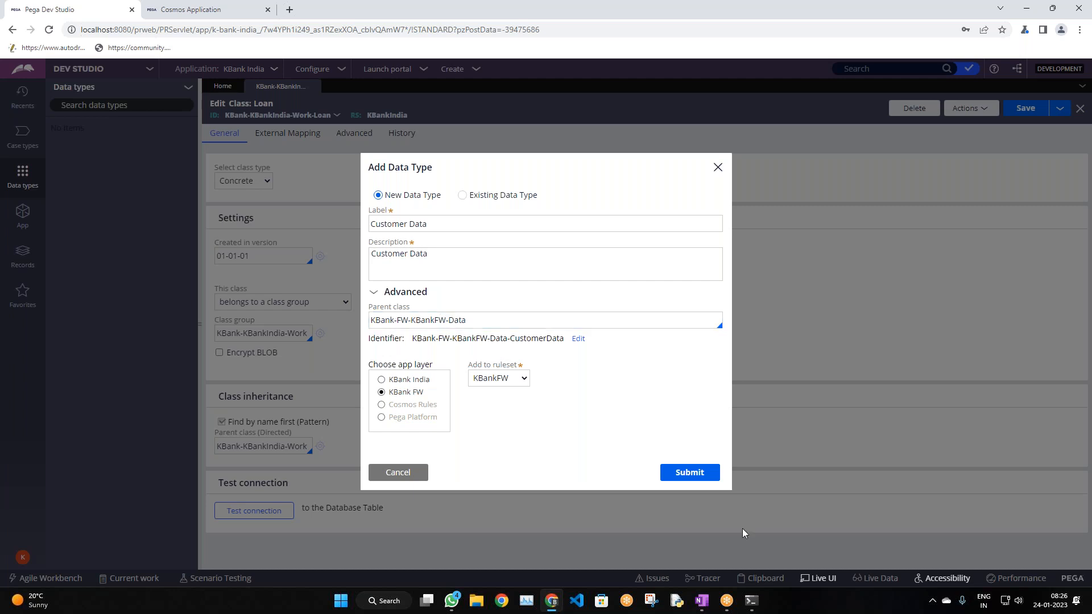
{"action": "left_click", "coordinate": [688, 472]}
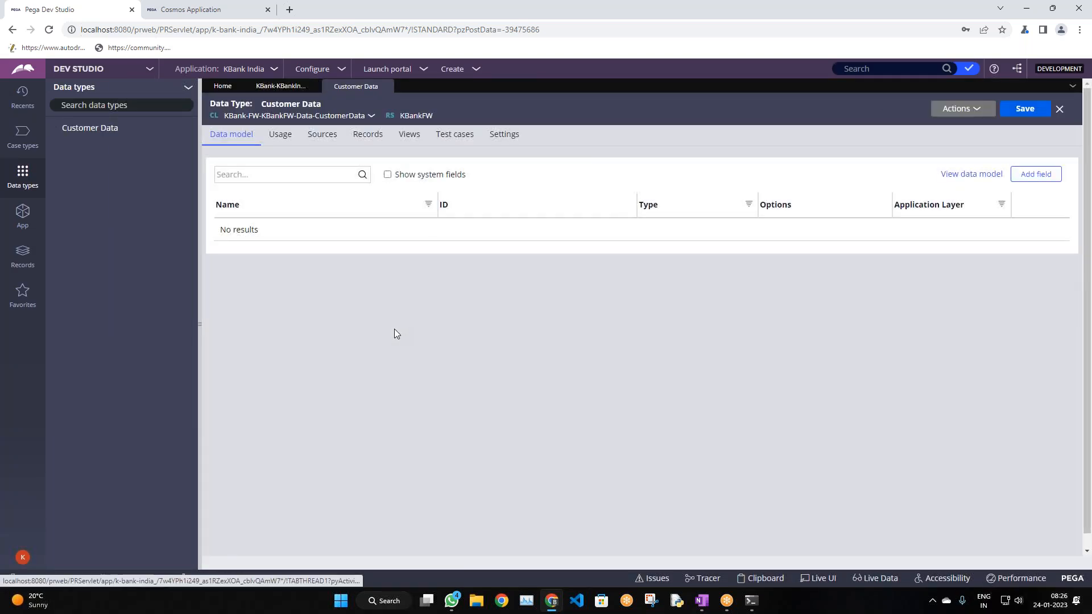
Open the Customer Data class record from the class name's chevron menu
{"action": "left_click", "coordinate": [371, 116]}
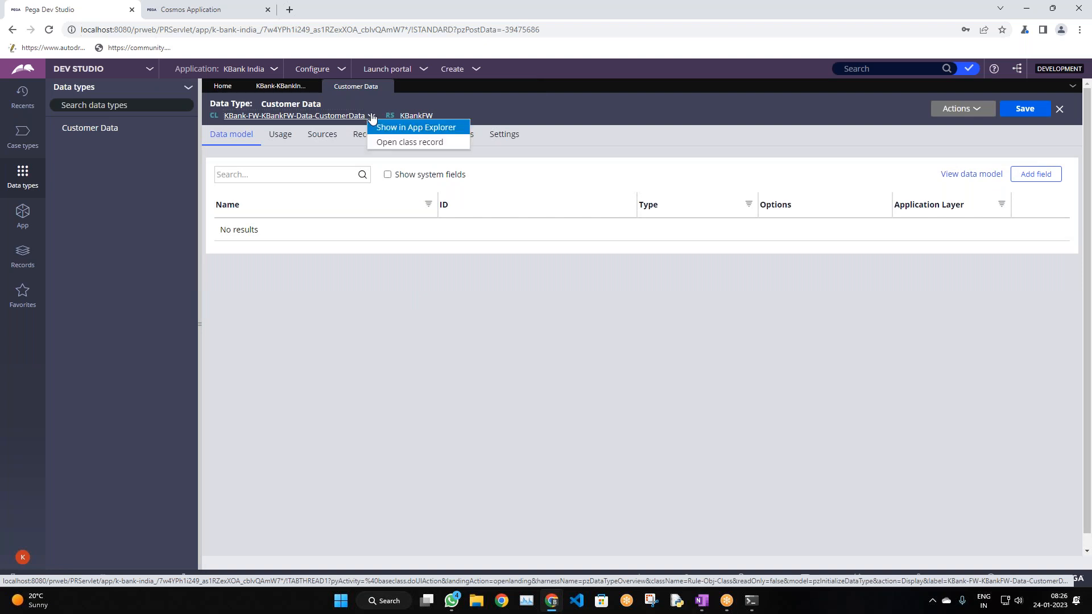
{"action": "left_click", "coordinate": [419, 144]}
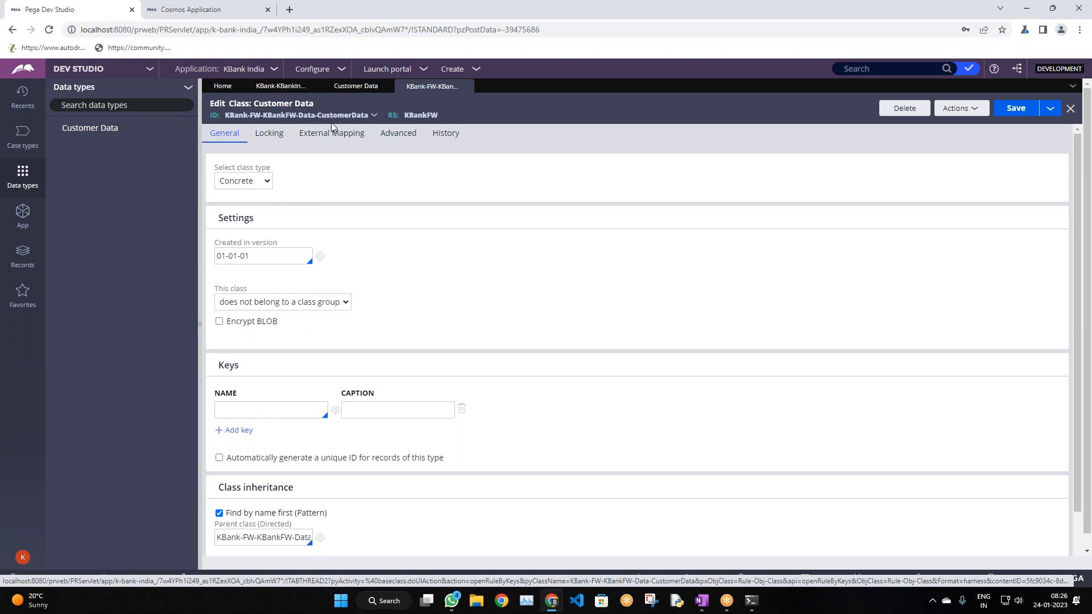
Show App Explorer's class tree beside the Customer Data class record
{"action": "left_click", "coordinate": [22, 215]}
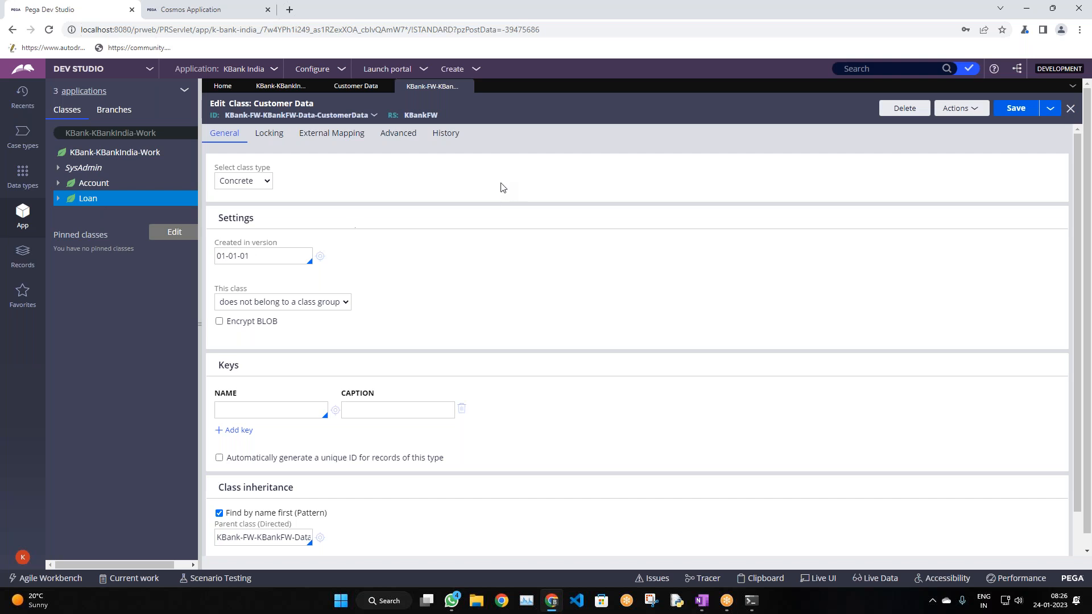
{"action": "scroll", "coordinate": [440, 245], "scroll_direction": "down", "scroll_amount": 1}
{"action": "scroll", "coordinate": [438, 247], "scroll_direction": "up", "scroll_amount": 1}
{"action": "left_click", "coordinate": [835, 290]}
{"action": "left_click", "coordinate": [655, 9]}
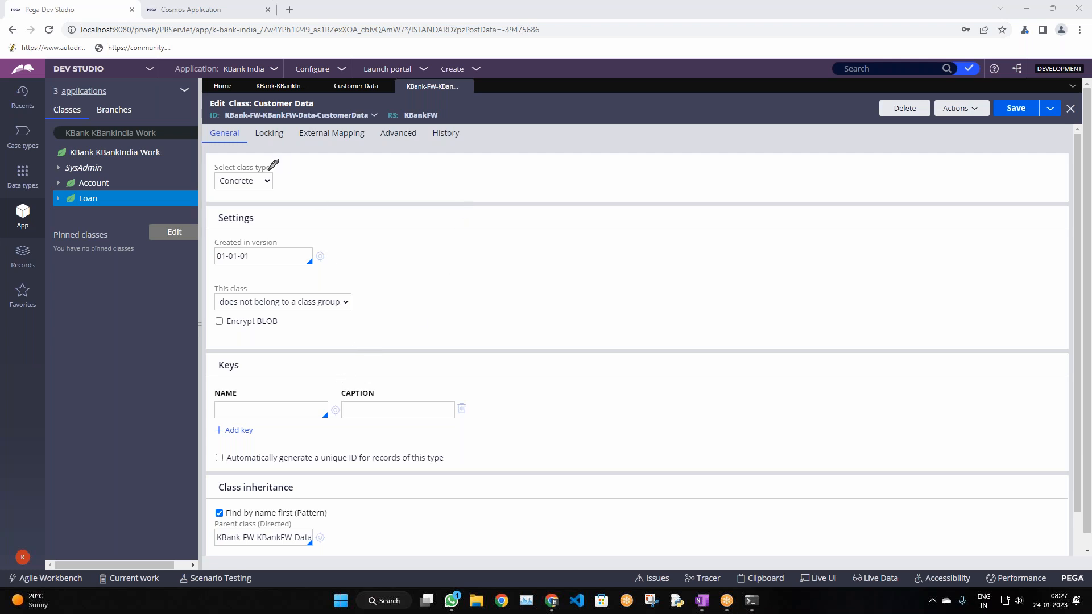
Annotate the class ID, class list, Loan class and a database-table sketch, then clear annotations
{"action": "left_click_drag", "start_coordinate": [230, 113], "coordinate": [298, 122]}
{"action": "mouse_move", "coordinate": [77, 119]}
{"action": "left_mouse_down"}
{"action": "mouse_move", "coordinate": [88, 262]}
{"action": "mouse_move", "coordinate": [38, 136]}
{"action": "left_mouse_up"}
{"action": "left_click_drag", "start_coordinate": [151, 153], "coordinate": [177, 140]}
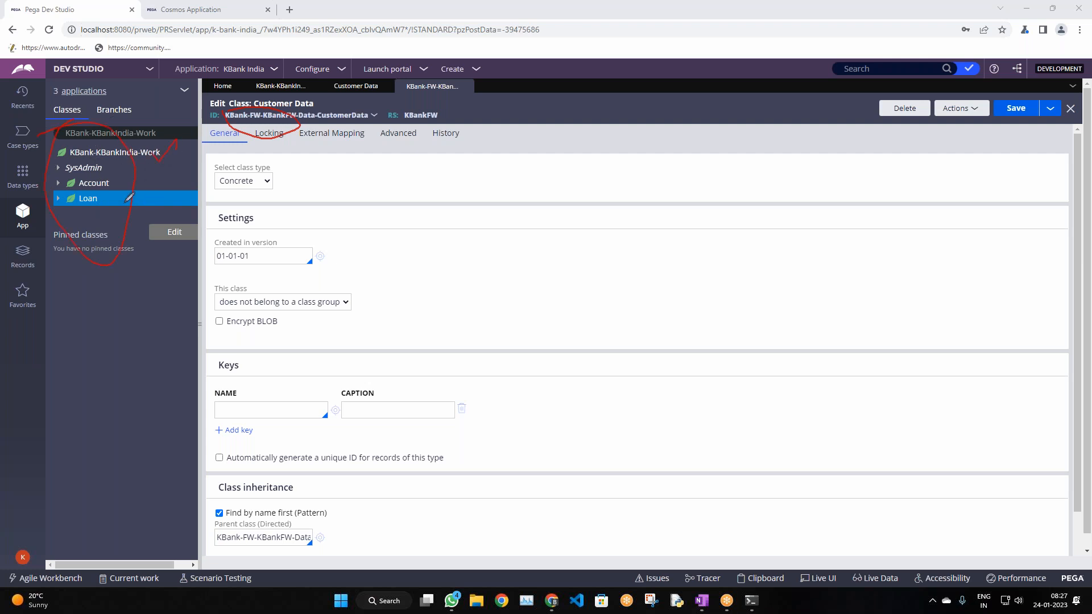
{"action": "left_click_drag", "start_coordinate": [114, 191], "coordinate": [130, 194]}
{"action": "left_click_drag", "start_coordinate": [193, 162], "coordinate": [197, 176]}
{"action": "mouse_move", "coordinate": [205, 139]}
{"action": "left_mouse_down"}
{"action": "mouse_move", "coordinate": [285, 171]}
{"action": "mouse_move", "coordinate": [219, 165]}
{"action": "left_mouse_up"}
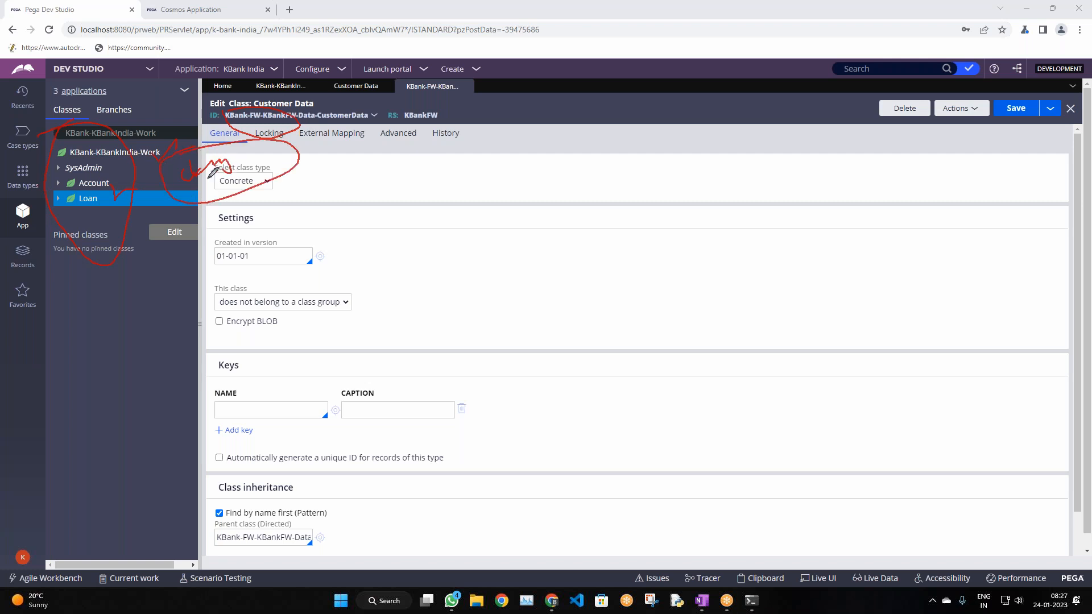
{"action": "mouse_move", "coordinate": [116, 190]}
{"action": "left_mouse_down"}
{"action": "mouse_move", "coordinate": [167, 190]}
{"action": "mouse_move", "coordinate": [143, 203]}
{"action": "left_mouse_up"}
{"action": "left_click_drag", "start_coordinate": [295, 169], "coordinate": [331, 165]}
{"action": "mouse_move", "coordinate": [341, 166]}
{"action": "left_mouse_down"}
{"action": "mouse_move", "coordinate": [364, 181]}
{"action": "mouse_move", "coordinate": [344, 192]}
{"action": "left_mouse_up"}
{"action": "left_click", "coordinate": [393, 180]}
{"action": "mouse_move", "coordinate": [421, 182]}
{"action": "left_mouse_down"}
{"action": "mouse_move", "coordinate": [374, 195]}
{"action": "mouse_move", "coordinate": [380, 244]}
{"action": "mouse_move", "coordinate": [439, 241]}
{"action": "mouse_move", "coordinate": [373, 223]}
{"action": "left_mouse_up"}
{"action": "left_click_drag", "start_coordinate": [387, 212], "coordinate": [416, 211]}
{"action": "mouse_move", "coordinate": [391, 225]}
{"action": "left_mouse_down"}
{"action": "mouse_move", "coordinate": [496, 189]}
{"action": "mouse_move", "coordinate": [526, 196]}
{"action": "mouse_move", "coordinate": [451, 194]}
{"action": "left_mouse_up"}
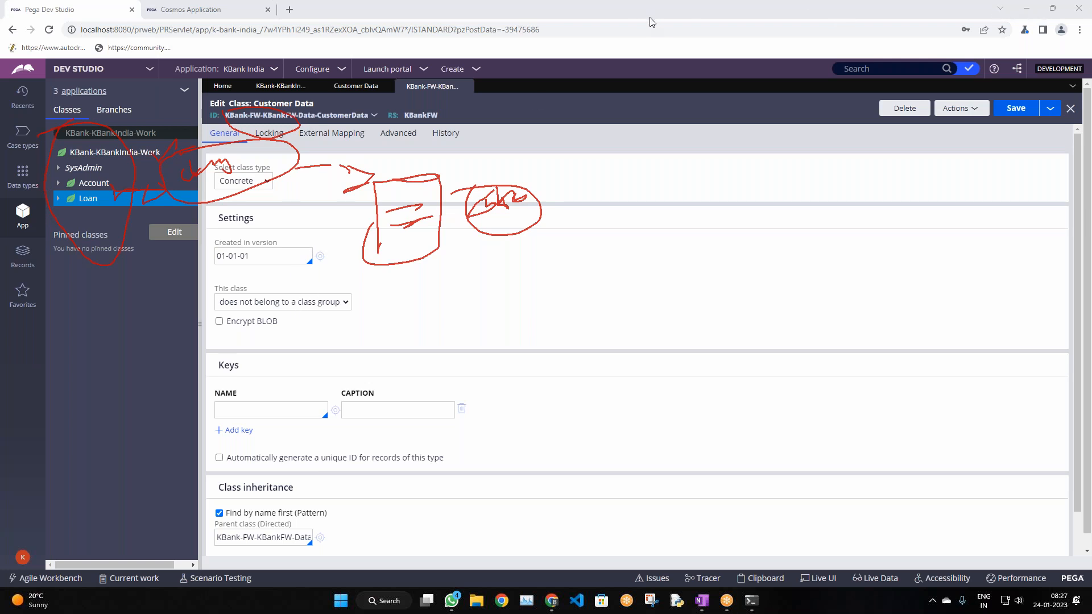
{"action": "left_click", "coordinate": [663, 87]}
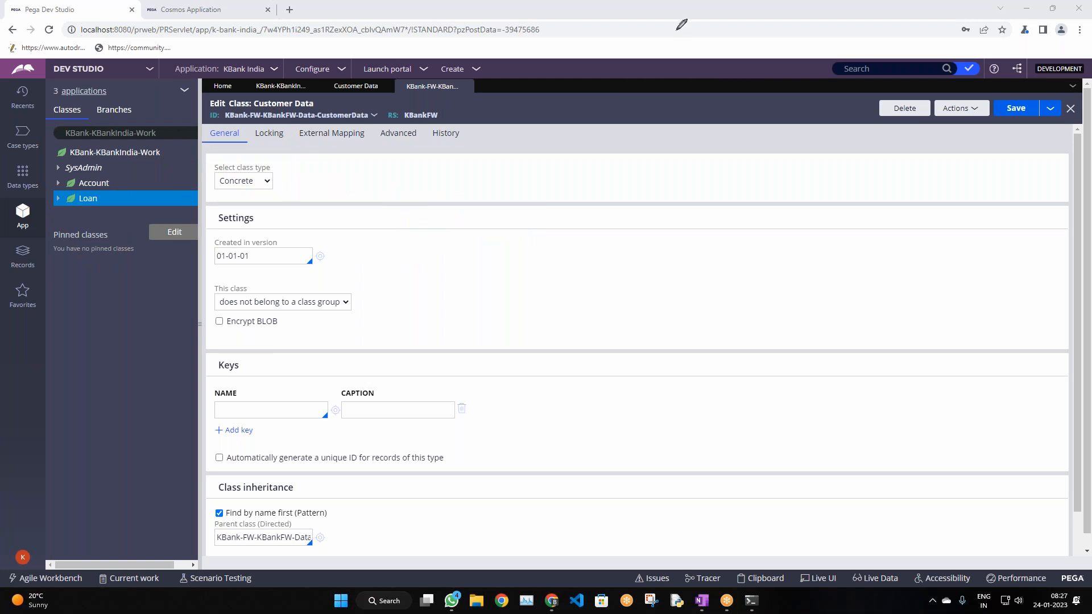
Close the Customer Data class record and Customer Data data type tabs
{"action": "scroll", "coordinate": [444, 321], "scroll_direction": "down", "scroll_amount": 2}
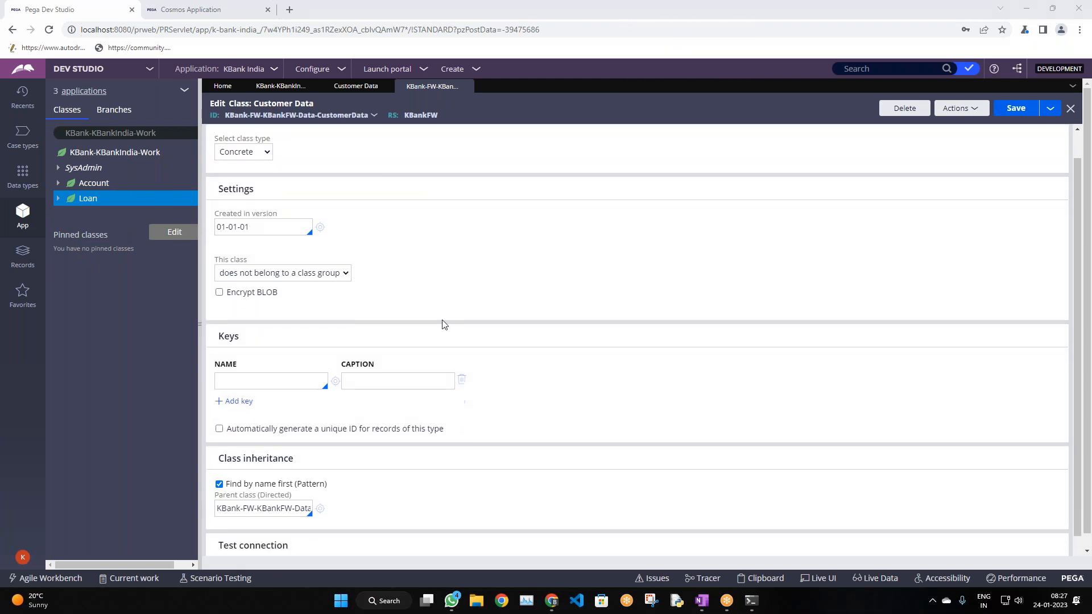
{"action": "scroll", "coordinate": [466, 321], "scroll_direction": "up", "scroll_amount": 2}
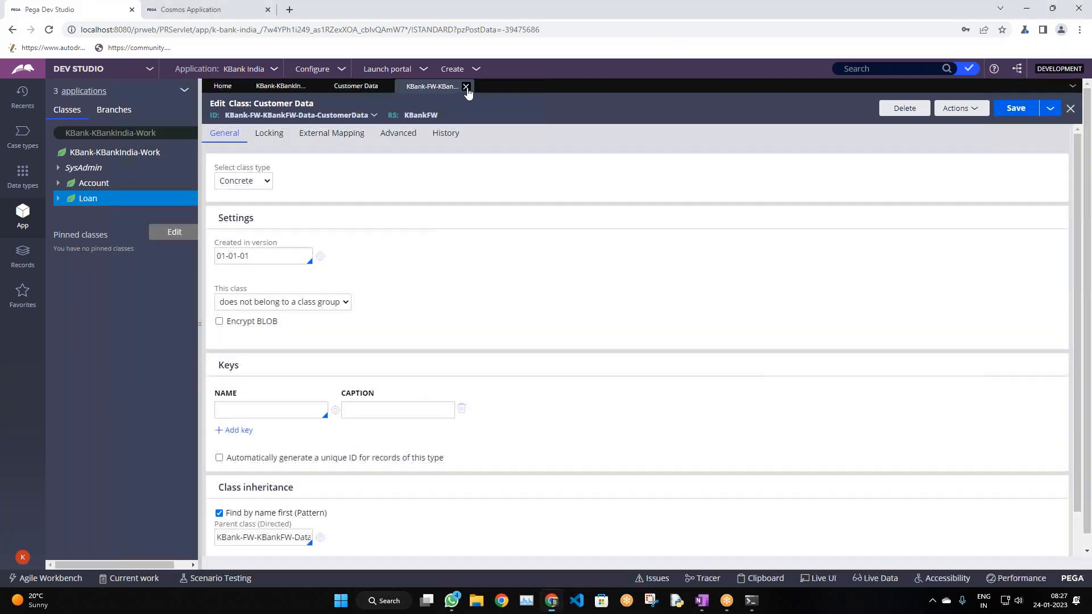
{"action": "left_click", "coordinate": [467, 87]}
{"action": "left_click", "coordinate": [386, 87]}
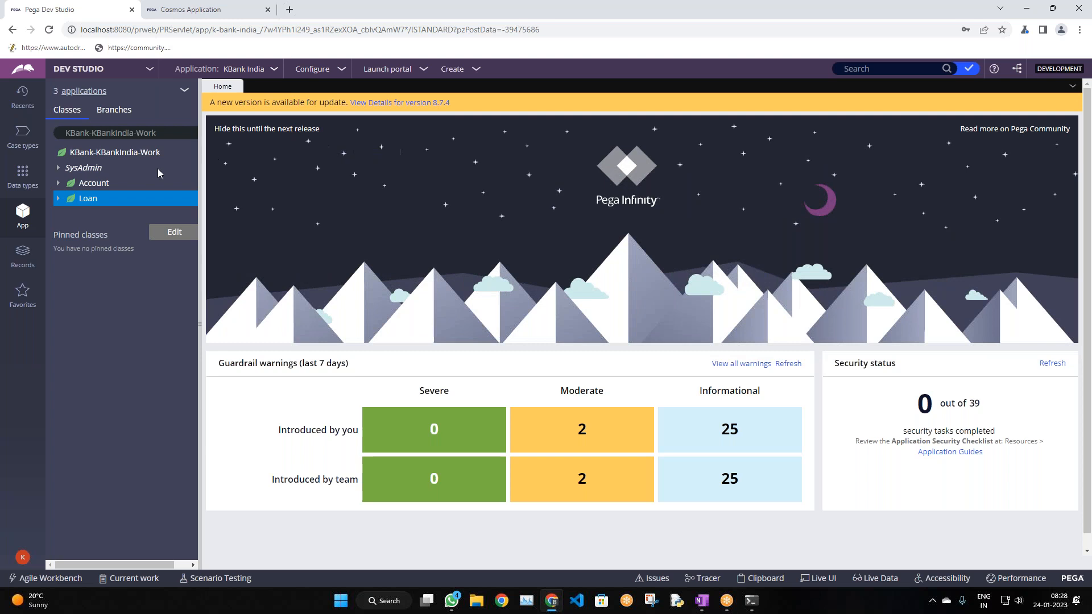
Toggle between Case types and App Explorer, then narrow the class panel
{"action": "left_click", "coordinate": [165, 131]}
{"action": "left_click", "coordinate": [23, 136]}
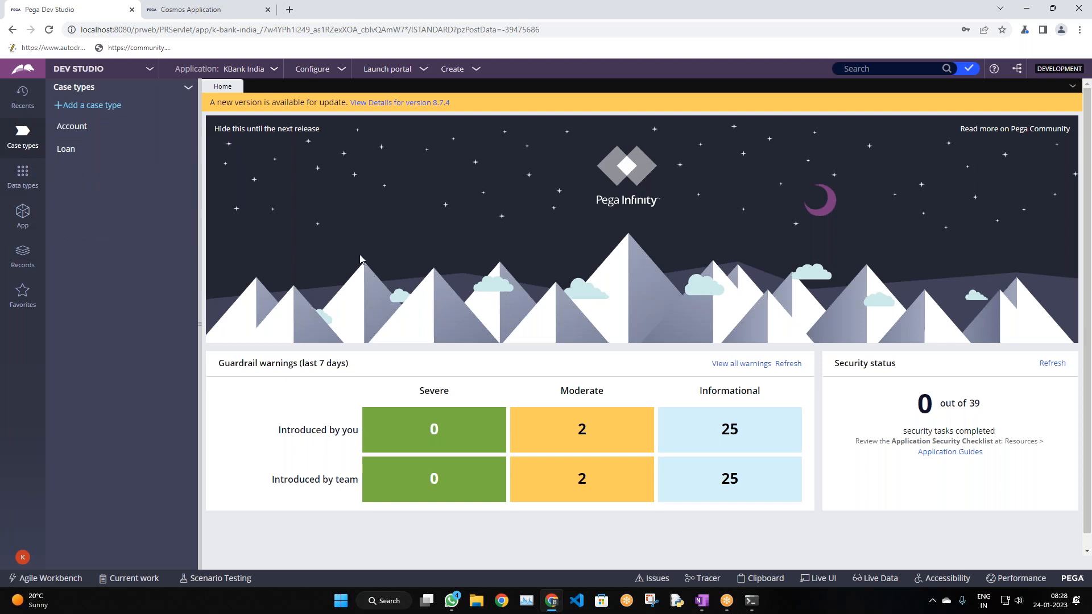
{"action": "left_click", "coordinate": [21, 216]}
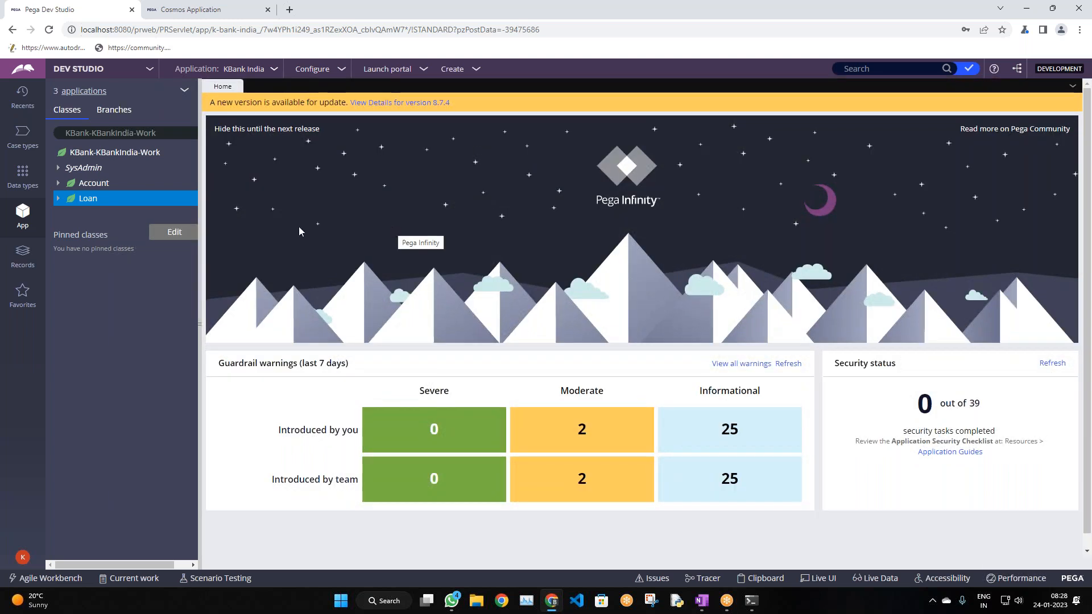
{"action": "left_click_drag", "start_coordinate": [199, 326], "coordinate": [181, 326]}
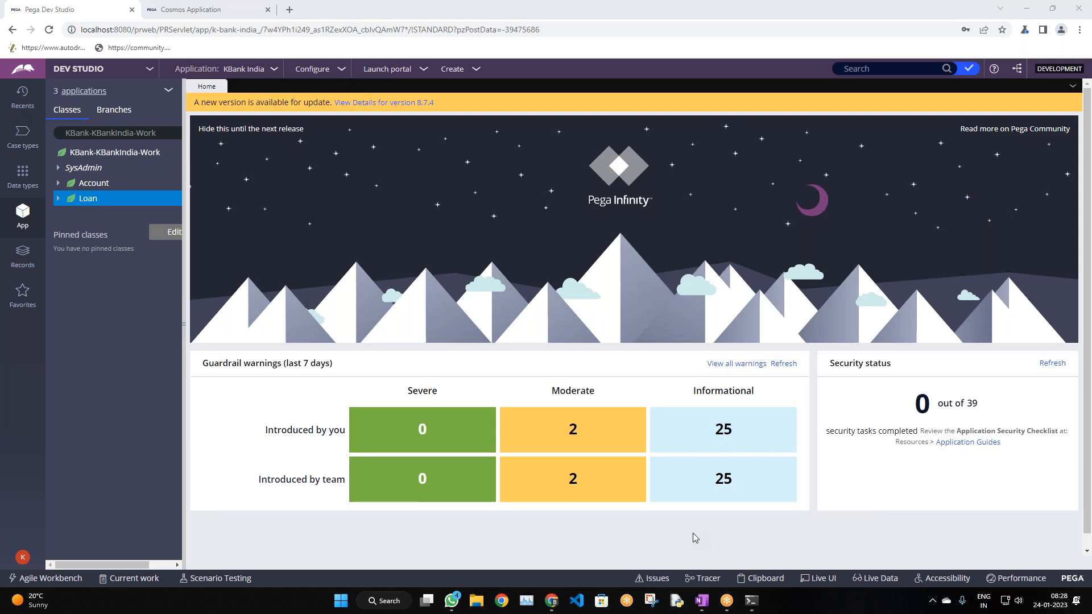
Glance at the OneNote notes, then return to Pega Dev Studio
{"action": "left_click", "coordinate": [702, 603]}
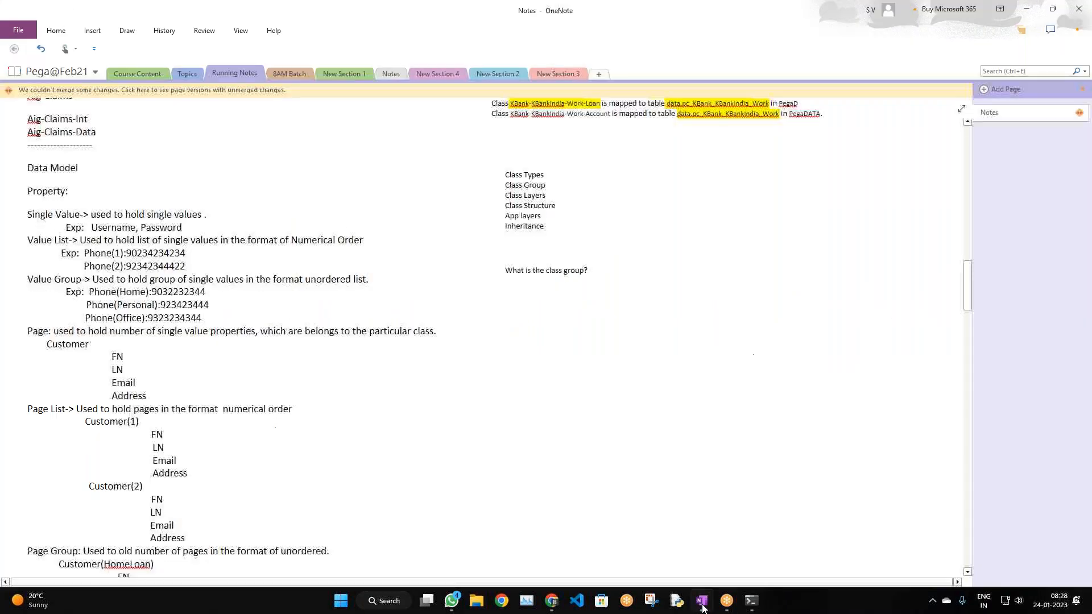
{"action": "scroll", "coordinate": [642, 424], "scroll_direction": "down", "scroll_amount": 5}
{"action": "scroll", "coordinate": [635, 431], "scroll_direction": "up", "scroll_amount": 7}
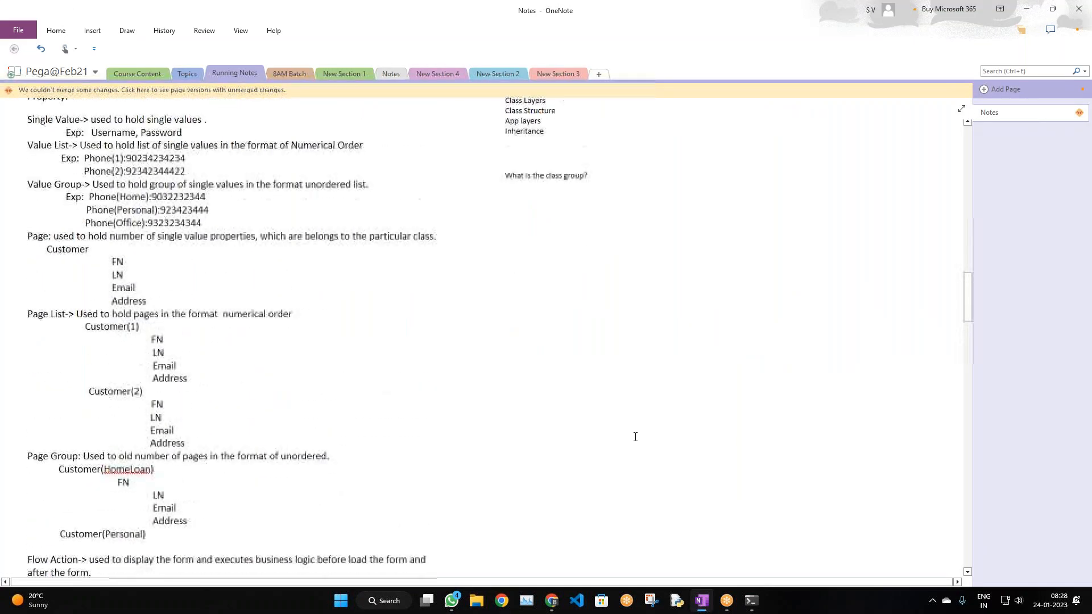
{"action": "scroll", "coordinate": [635, 442], "scroll_direction": "up", "scroll_amount": 3}
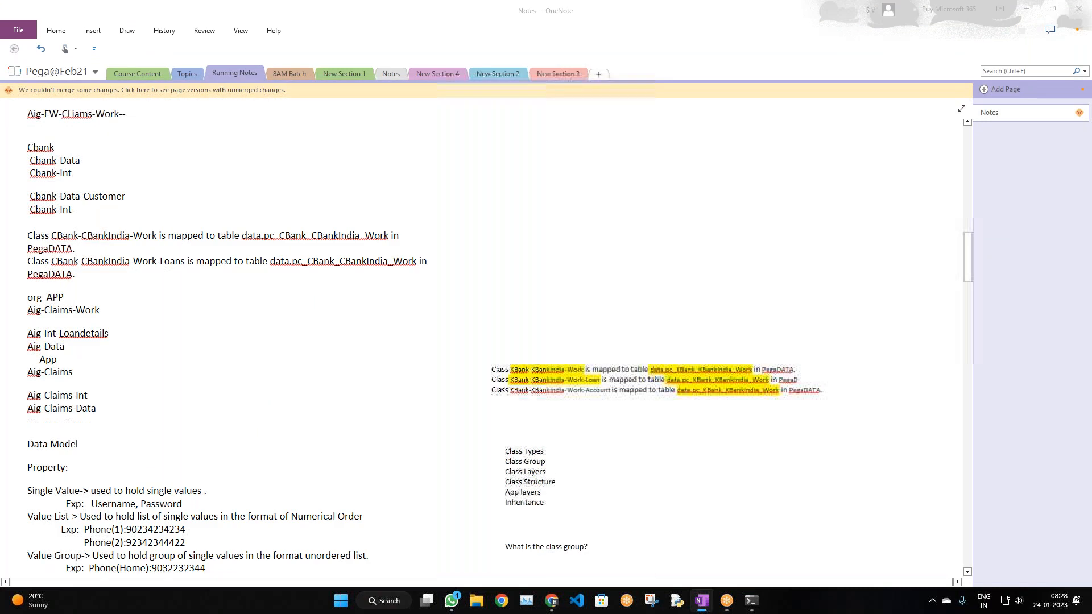
{"action": "key", "text": "alt+Tab"}
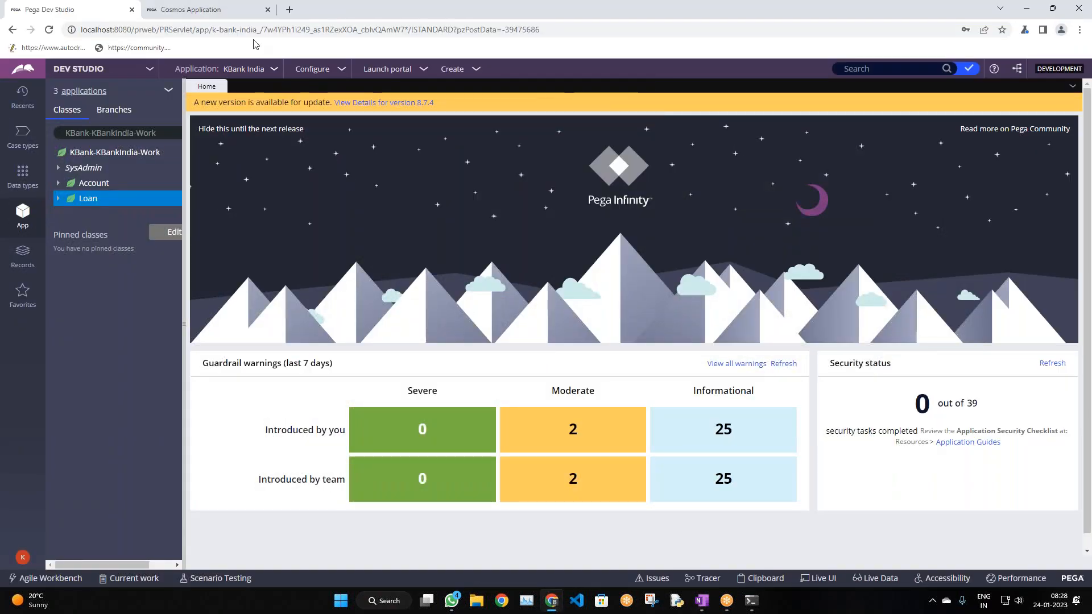
Flip between Dev Studio home and the KBank India Cosmos portal
{"action": "left_click", "coordinate": [225, 16]}
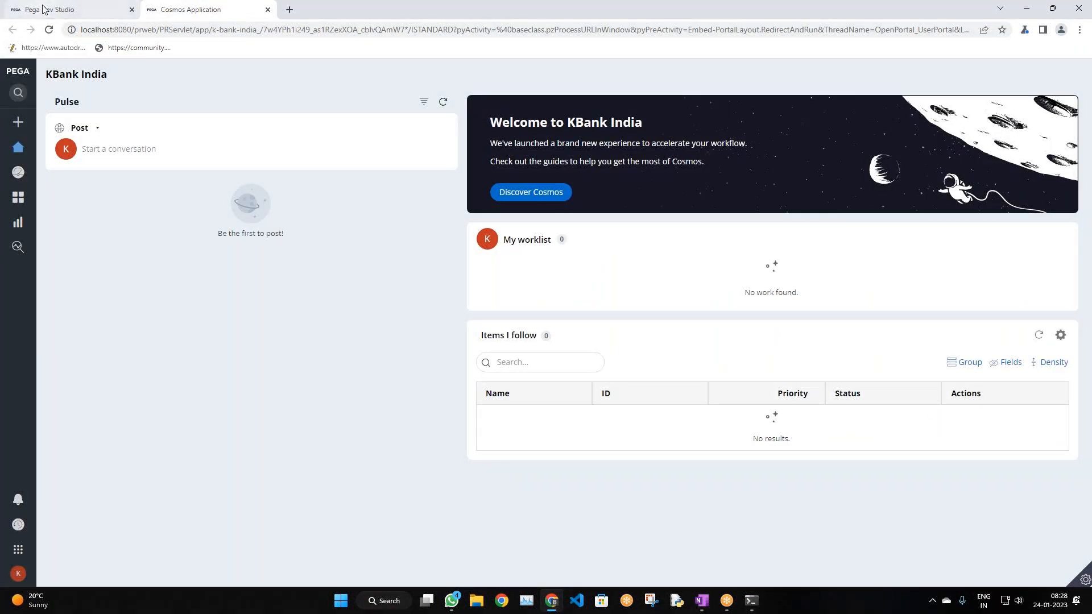
{"action": "left_click", "coordinate": [74, 10]}
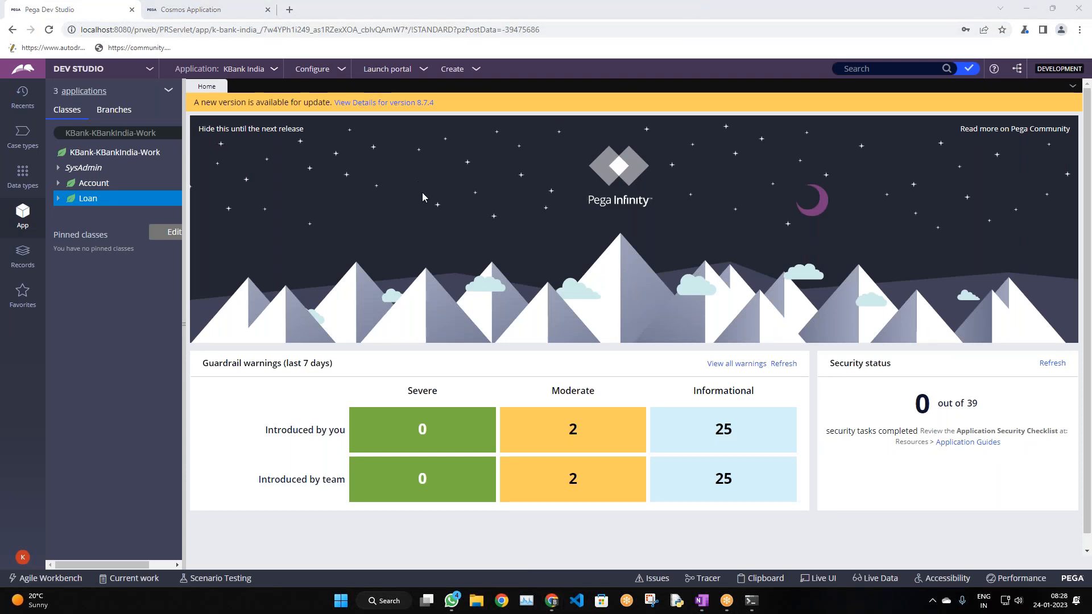
{"action": "scroll", "coordinate": [425, 203], "scroll_direction": "down", "scroll_amount": 1}
{"action": "scroll", "coordinate": [424, 200], "scroll_direction": "up", "scroll_amount": 1}
{"action": "left_click", "coordinate": [225, 7]}
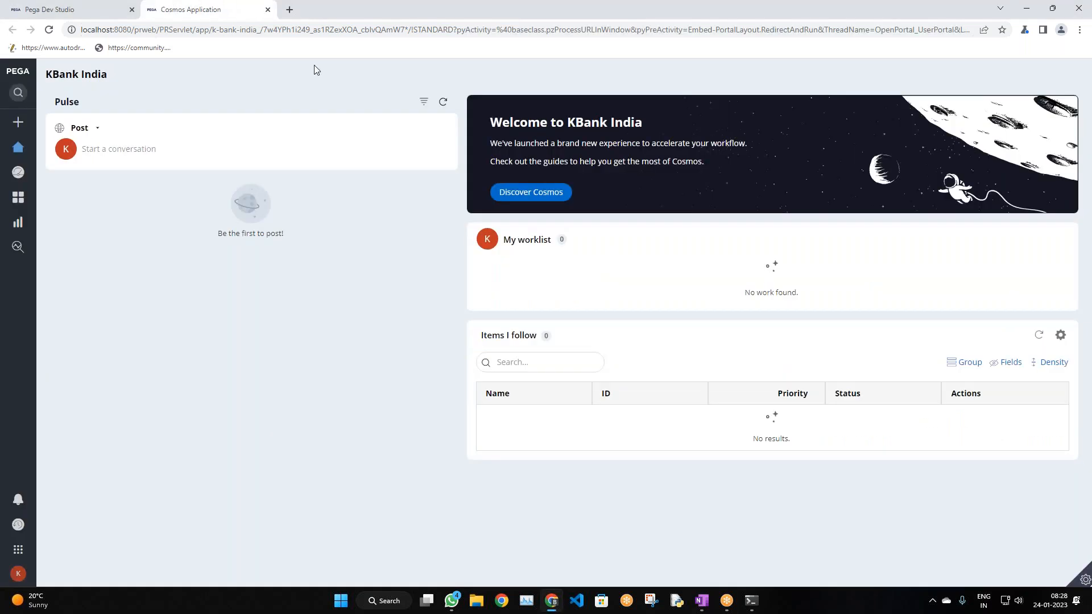
{"action": "left_click", "coordinate": [50, 9]}
{"action": "left_click", "coordinate": [161, 12]}
{"action": "left_click", "coordinate": [46, 10]}
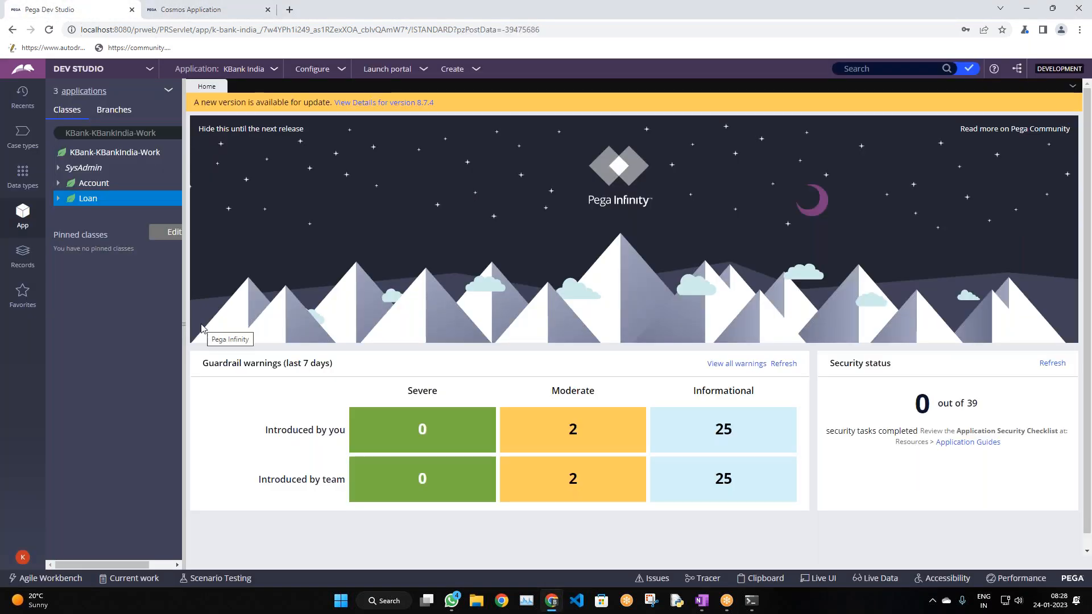
{"action": "scroll", "coordinate": [211, 364], "scroll_direction": "down", "scroll_amount": 1}
Bring OneNote back to the class notes and show the Draw pens
{"action": "left_click", "coordinate": [703, 601]}
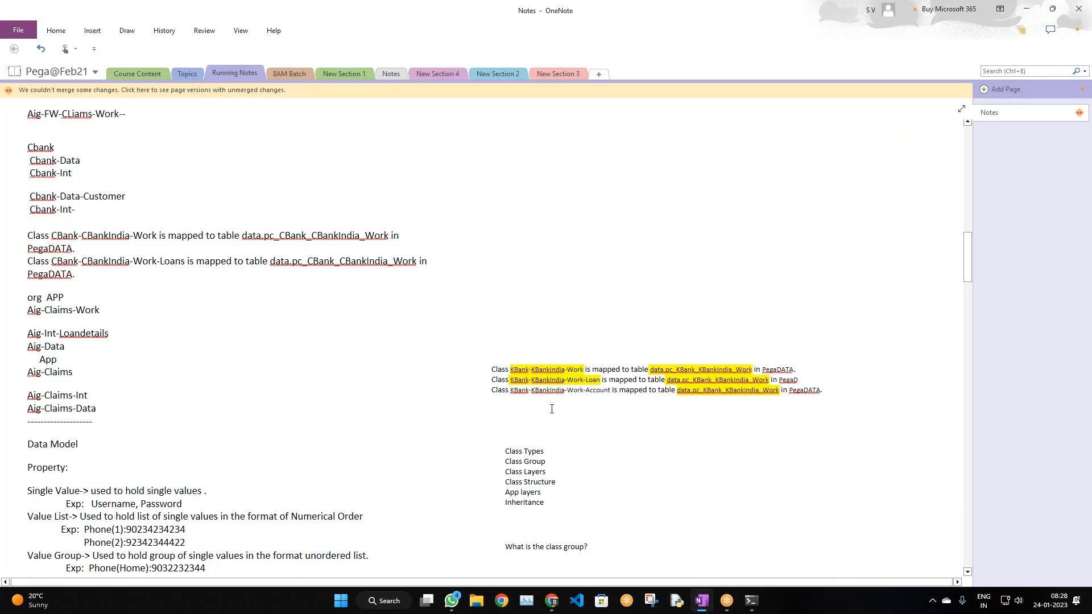
{"action": "scroll", "coordinate": [552, 409], "scroll_direction": "down", "scroll_amount": 8}
{"action": "scroll", "coordinate": [551, 399], "scroll_direction": "up", "scroll_amount": 3}
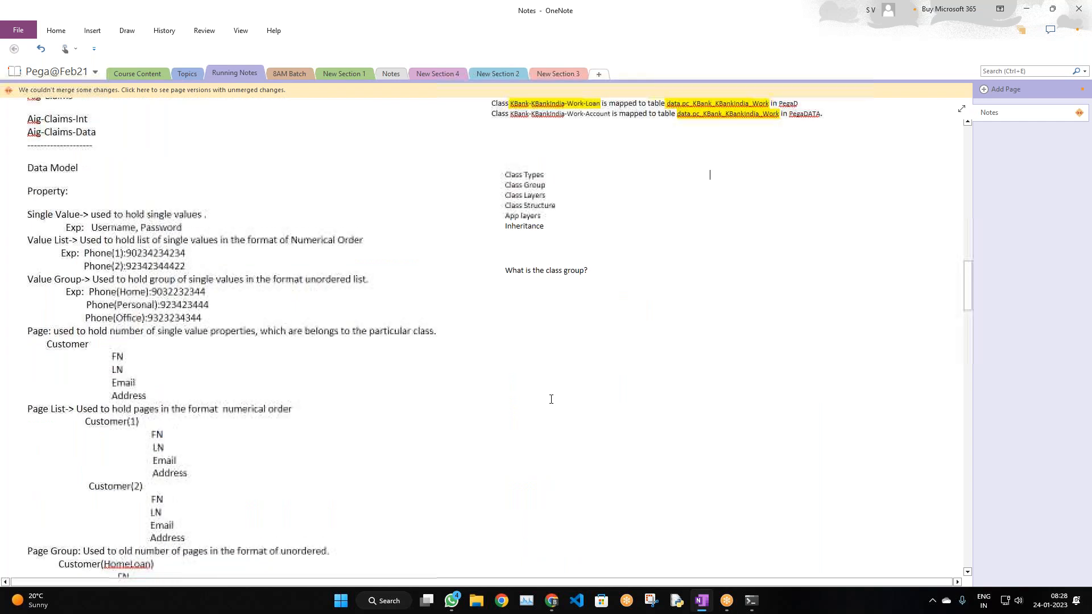
{"action": "scroll", "coordinate": [309, 226], "scroll_direction": "up", "scroll_amount": 3}
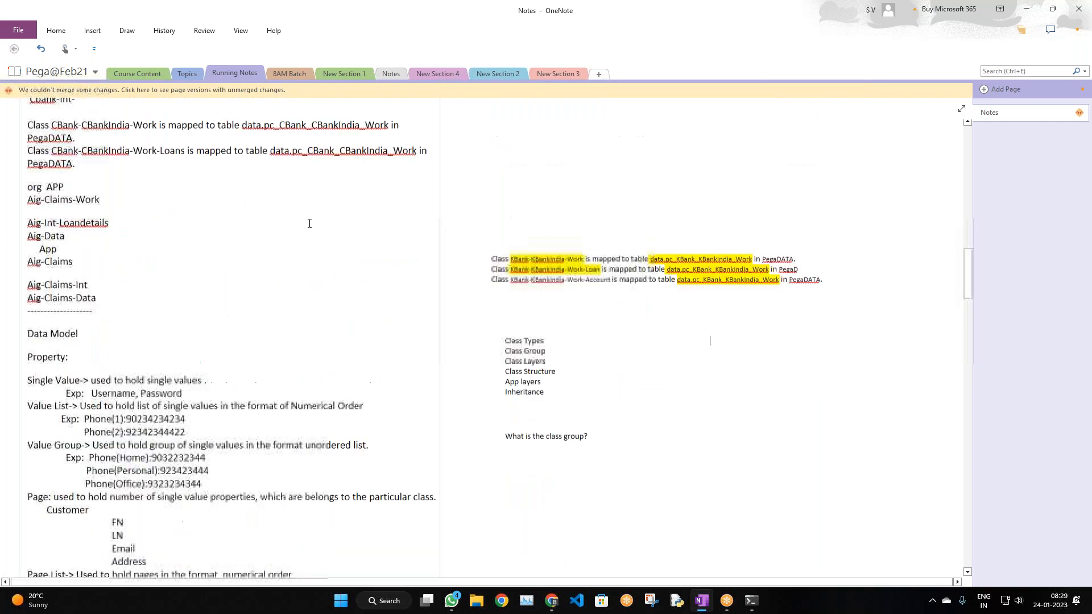
{"action": "left_click", "coordinate": [127, 30]}
With the black pen, sketch the 1234 box below the class group question
{"action": "left_click", "coordinate": [123, 57]}
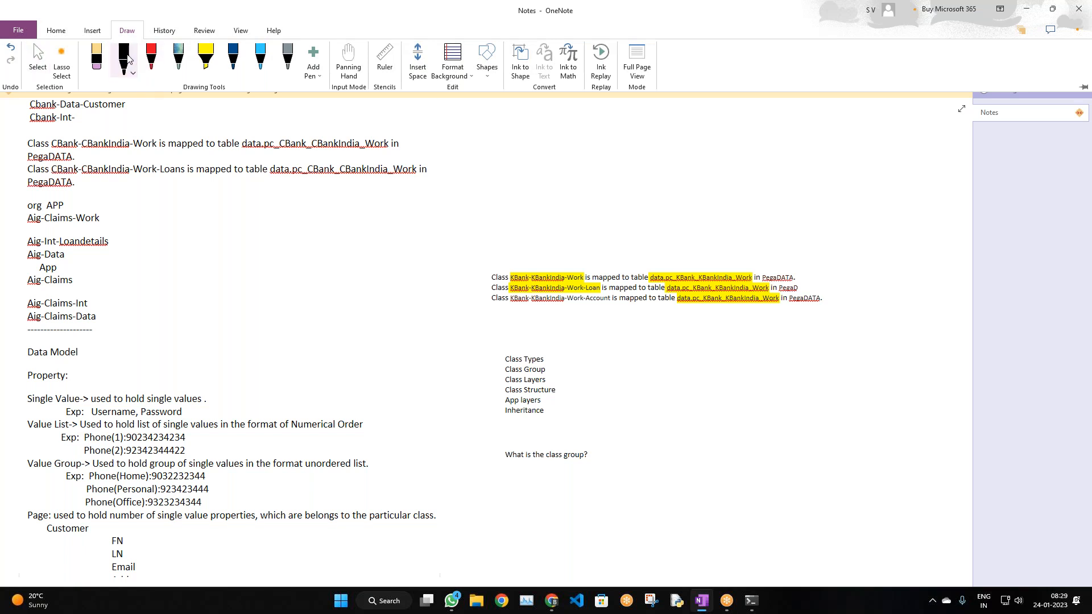
{"action": "scroll", "coordinate": [511, 374], "scroll_direction": "down", "scroll_amount": 2}
{"action": "scroll", "coordinate": [511, 374], "scroll_direction": "down", "scroll_amount": 1}
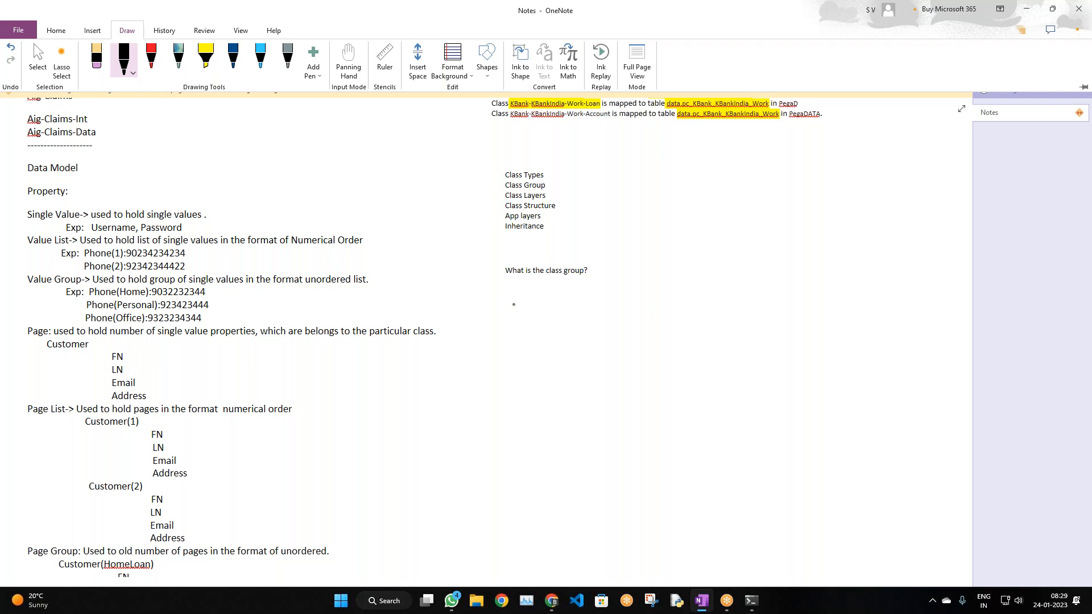
{"action": "mouse_move", "coordinate": [500, 333]}
{"action": "left_mouse_down"}
{"action": "mouse_move", "coordinate": [503, 300]}
{"action": "mouse_move", "coordinate": [566, 334]}
{"action": "mouse_move", "coordinate": [497, 334]}
{"action": "left_mouse_up"}
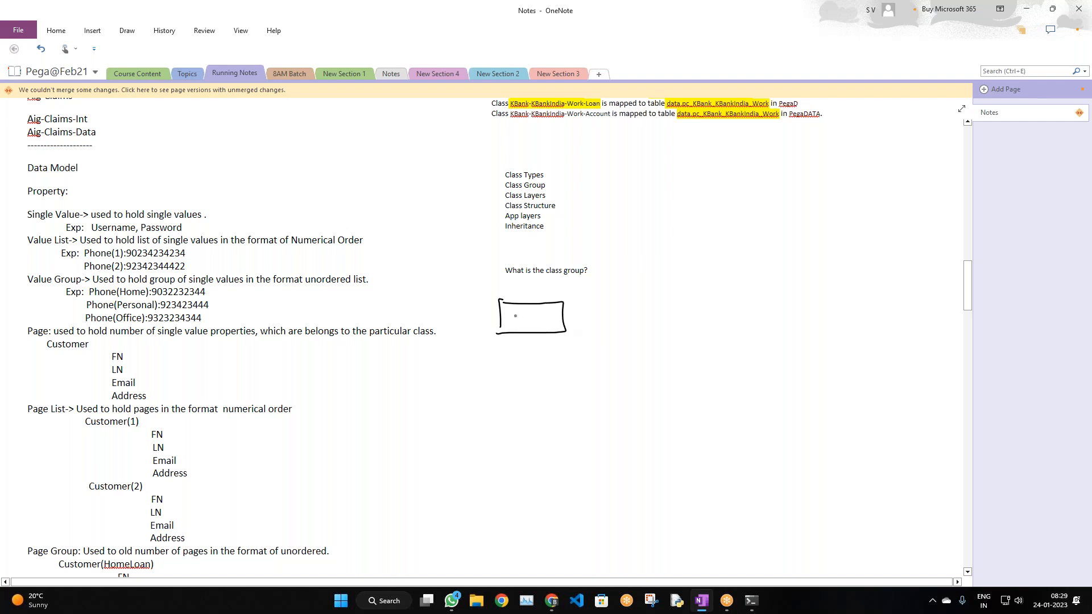
{"action": "left_click_drag", "start_coordinate": [523, 293], "coordinate": [540, 300]}
{"action": "mouse_move", "coordinate": [536, 293]}
{"action": "left_mouse_down"}
{"action": "mouse_move", "coordinate": [563, 292]}
{"action": "mouse_move", "coordinate": [508, 324]}
{"action": "mouse_move", "coordinate": [550, 321]}
{"action": "mouse_move", "coordinate": [544, 336]}
{"action": "left_mouse_up"}
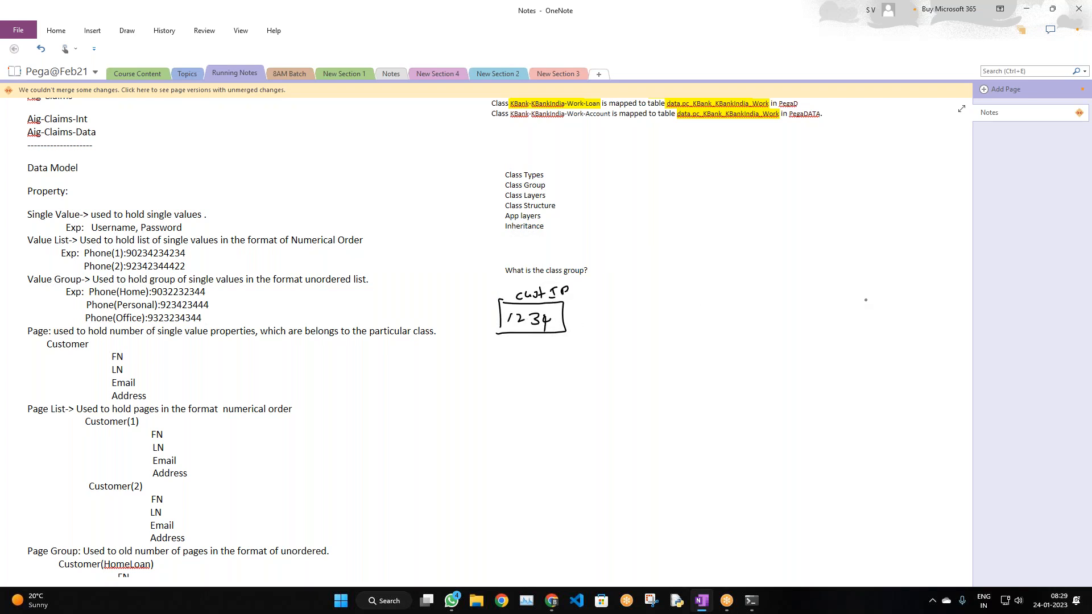
Draw a database cylinder labelled customer with an arrow pointing left
{"action": "mouse_move", "coordinate": [878, 319]}
{"action": "left_mouse_down"}
{"action": "mouse_move", "coordinate": [886, 315]}
{"action": "mouse_move", "coordinate": [862, 345]}
{"action": "mouse_move", "coordinate": [891, 327]}
{"action": "left_mouse_up"}
{"action": "left_click_drag", "start_coordinate": [867, 338], "coordinate": [904, 343]}
{"action": "left_click_drag", "start_coordinate": [913, 336], "coordinate": [921, 343]}
{"action": "mouse_move", "coordinate": [925, 330]}
{"action": "left_mouse_down"}
{"action": "mouse_move", "coordinate": [926, 343]}
{"action": "mouse_move", "coordinate": [933, 336]}
{"action": "left_mouse_up"}
{"action": "mouse_move", "coordinate": [932, 335]}
{"action": "left_mouse_down"}
{"action": "mouse_move", "coordinate": [965, 333]}
{"action": "mouse_move", "coordinate": [962, 350]}
{"action": "left_mouse_up"}
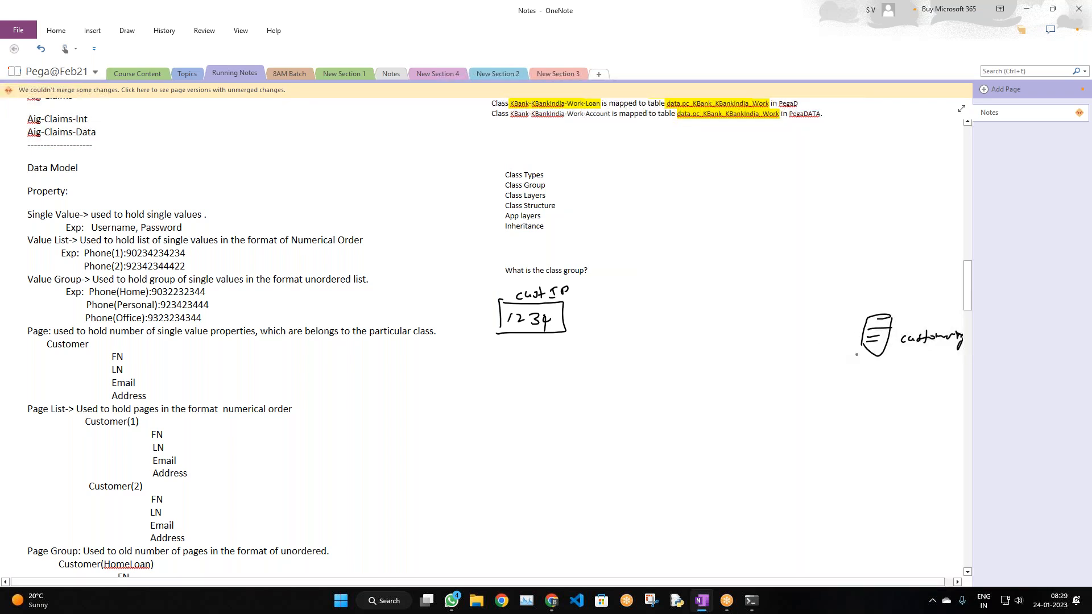
{"action": "left_click_drag", "start_coordinate": [857, 309], "coordinate": [900, 301]}
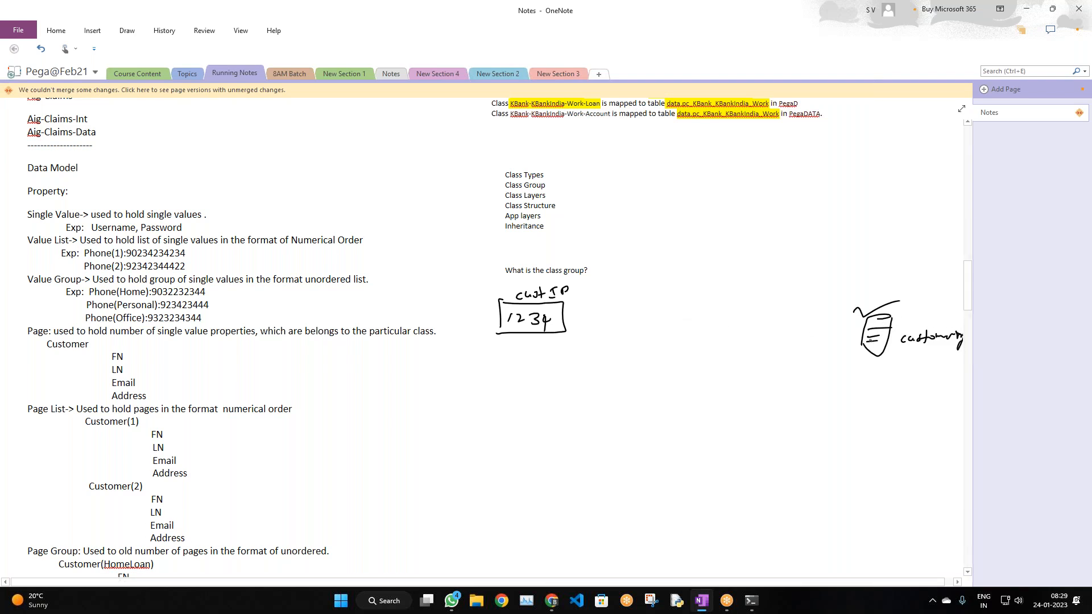
{"action": "mouse_move", "coordinate": [862, 340]}
{"action": "left_mouse_down"}
{"action": "mouse_move", "coordinate": [802, 331]}
{"action": "mouse_move", "coordinate": [806, 344]}
{"action": "left_mouse_up"}
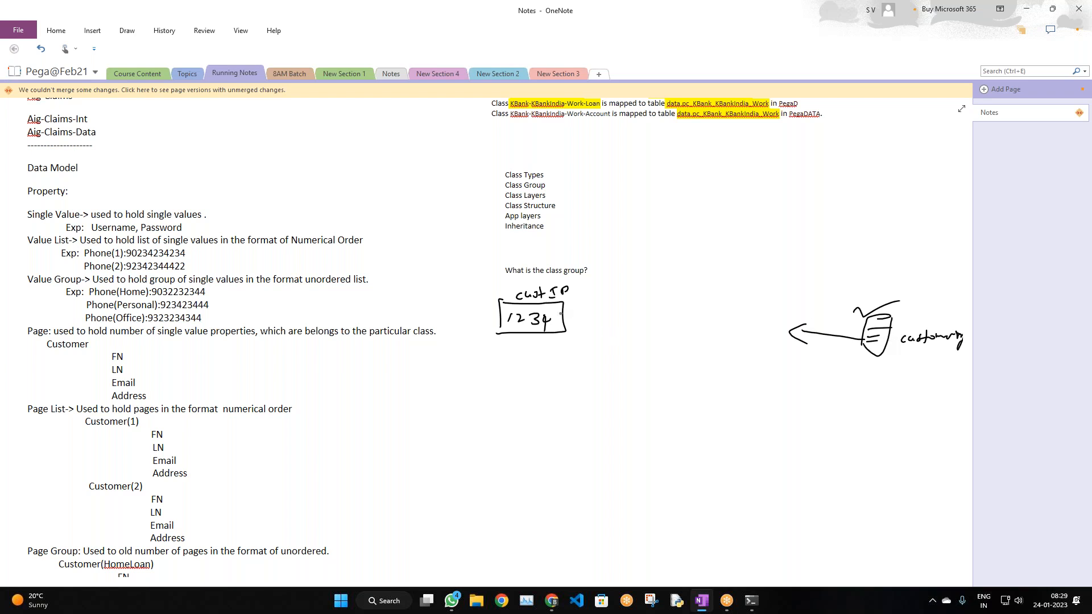
Add a checked box beside the 1234 box and frame both in a browser outline
{"action": "mouse_move", "coordinate": [577, 328]}
{"action": "left_mouse_down"}
{"action": "mouse_move", "coordinate": [597, 329]}
{"action": "mouse_move", "coordinate": [590, 342]}
{"action": "mouse_move", "coordinate": [604, 331]}
{"action": "left_mouse_up"}
{"action": "left_click_drag", "start_coordinate": [494, 288], "coordinate": [486, 355]}
{"action": "mouse_move", "coordinate": [493, 288]}
{"action": "left_mouse_down"}
{"action": "mouse_move", "coordinate": [591, 278]}
{"action": "mouse_move", "coordinate": [593, 365]}
{"action": "mouse_move", "coordinate": [500, 368]}
{"action": "mouse_move", "coordinate": [493, 352]}
{"action": "mouse_move", "coordinate": [520, 363]}
{"action": "mouse_move", "coordinate": [558, 350]}
{"action": "left_mouse_up"}
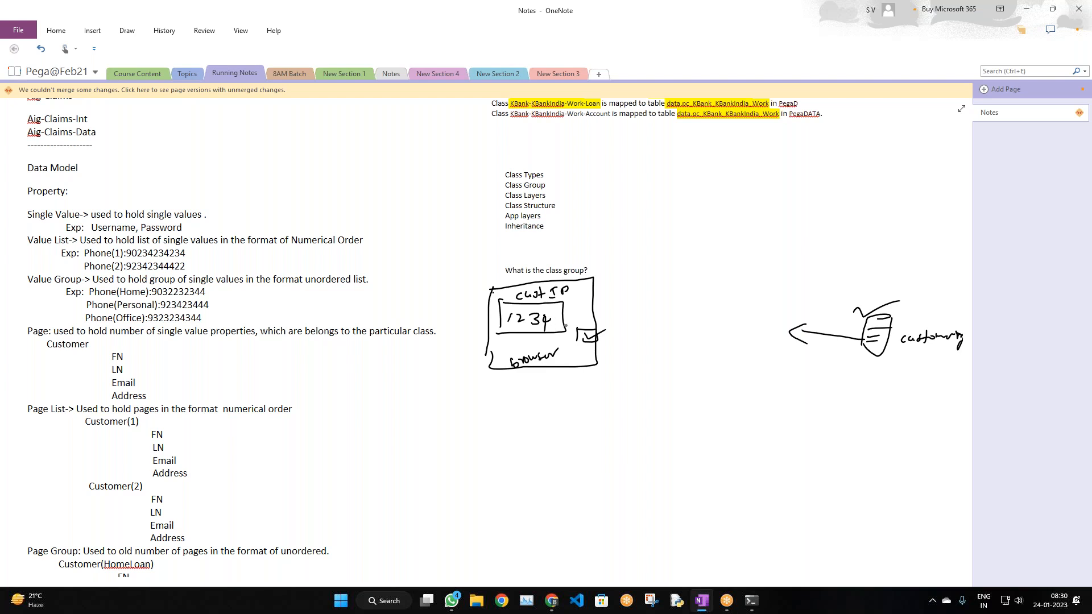
Draw an arrow to a labelled Server box and connect it to the database and browser
{"action": "mouse_move", "coordinate": [569, 306]}
{"action": "left_mouse_down"}
{"action": "mouse_move", "coordinate": [620, 280]}
{"action": "mouse_move", "coordinate": [620, 294]}
{"action": "left_mouse_up"}
{"action": "mouse_move", "coordinate": [648, 261]}
{"action": "left_mouse_down"}
{"action": "mouse_move", "coordinate": [642, 276]}
{"action": "mouse_move", "coordinate": [686, 259]}
{"action": "left_mouse_up"}
{"action": "mouse_move", "coordinate": [649, 288]}
{"action": "left_mouse_down"}
{"action": "mouse_move", "coordinate": [643, 344]}
{"action": "mouse_move", "coordinate": [696, 284]}
{"action": "mouse_move", "coordinate": [705, 332]}
{"action": "mouse_move", "coordinate": [644, 344]}
{"action": "left_mouse_up"}
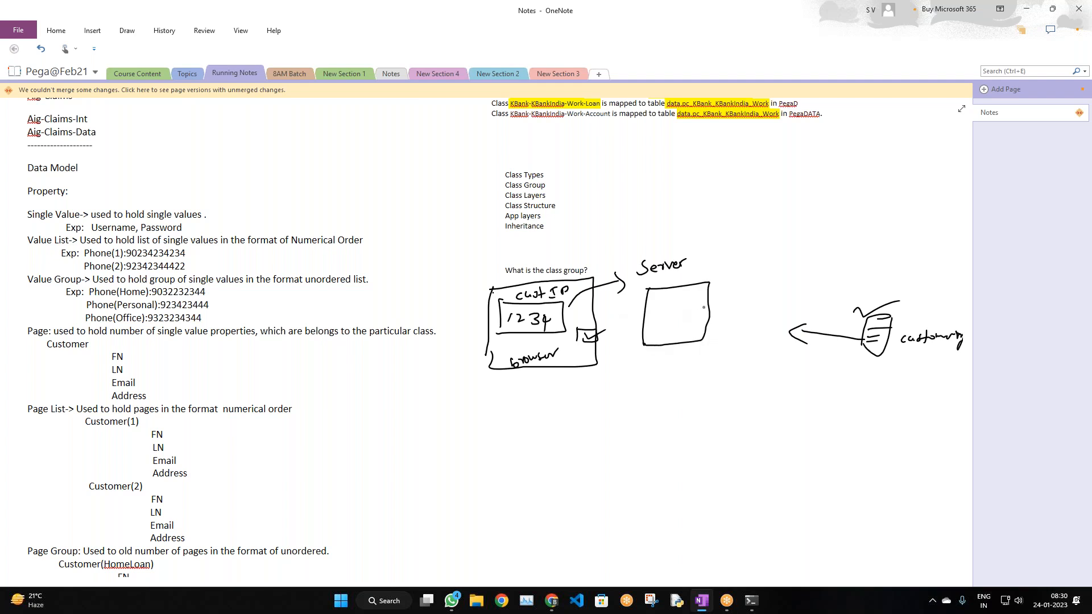
{"action": "left_click_drag", "start_coordinate": [705, 300], "coordinate": [863, 322]}
{"action": "mouse_move", "coordinate": [678, 315]}
{"action": "left_mouse_down"}
{"action": "mouse_move", "coordinate": [592, 345]}
{"action": "mouse_move", "coordinate": [597, 356]}
{"action": "left_mouse_up"}
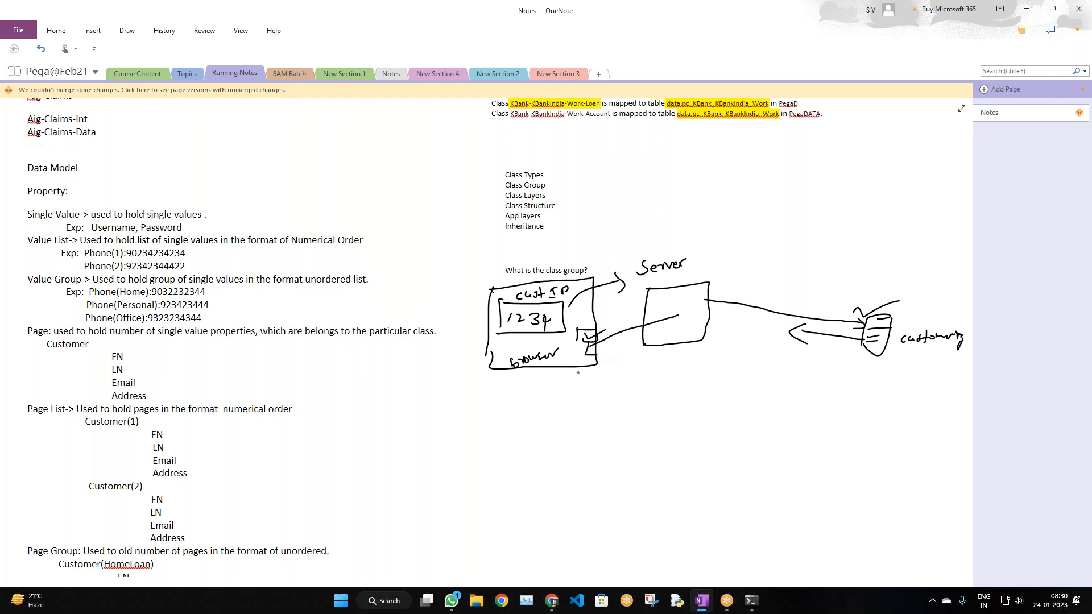
Sketch a small form box with two dashes and a notch below the browser
{"action": "mouse_move", "coordinate": [498, 396]}
{"action": "left_mouse_down"}
{"action": "mouse_move", "coordinate": [489, 445]}
{"action": "mouse_move", "coordinate": [549, 389]}
{"action": "mouse_move", "coordinate": [582, 387]}
{"action": "mouse_move", "coordinate": [577, 443]}
{"action": "mouse_move", "coordinate": [491, 447]}
{"action": "left_mouse_up"}
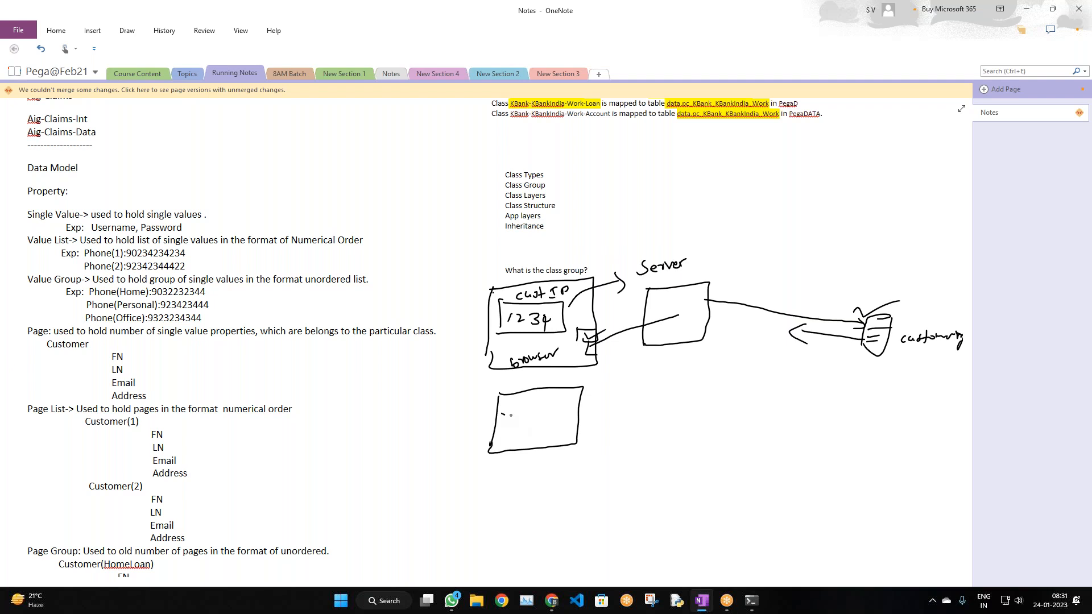
{"action": "left_click_drag", "start_coordinate": [528, 416], "coordinate": [540, 416]}
{"action": "left_click_drag", "start_coordinate": [513, 438], "coordinate": [526, 437]}
{"action": "left_click_drag", "start_coordinate": [537, 392], "coordinate": [575, 384]}
Circle the 'single value' label with an arrow from the browser and extend the database and form strokes
{"action": "mouse_move", "coordinate": [559, 328]}
{"action": "left_mouse_down"}
{"action": "mouse_move", "coordinate": [625, 383]}
{"action": "mouse_move", "coordinate": [673, 391]}
{"action": "mouse_move", "coordinate": [719, 385]}
{"action": "mouse_move", "coordinate": [734, 370]}
{"action": "mouse_move", "coordinate": [754, 376]}
{"action": "left_mouse_up"}
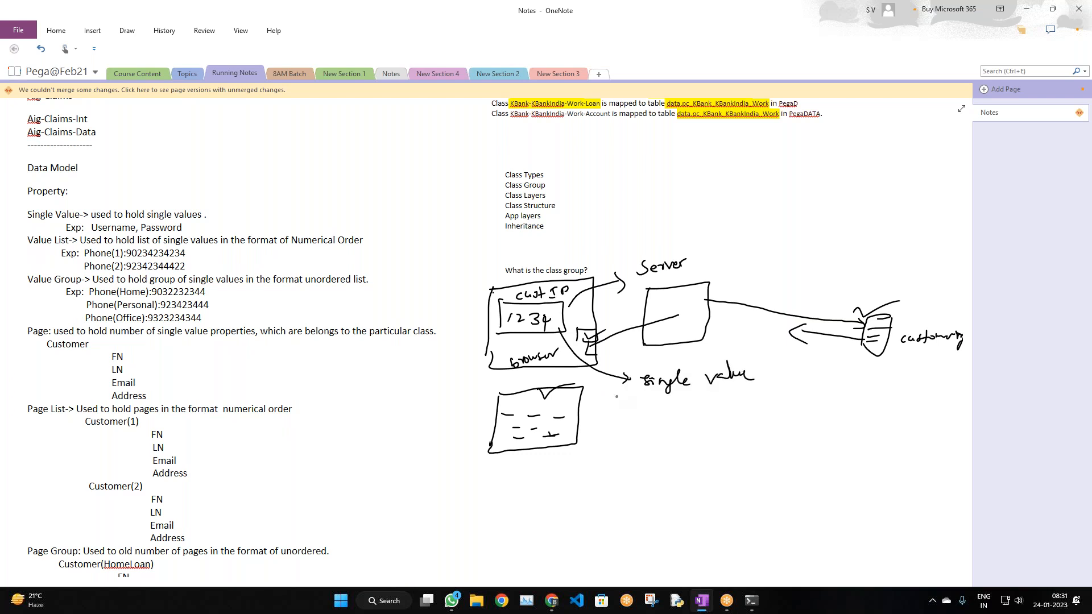
{"action": "mouse_move", "coordinate": [652, 367]}
{"action": "left_mouse_down"}
{"action": "mouse_move", "coordinate": [709, 405]}
{"action": "mouse_move", "coordinate": [685, 352]}
{"action": "mouse_move", "coordinate": [641, 370]}
{"action": "left_mouse_up"}
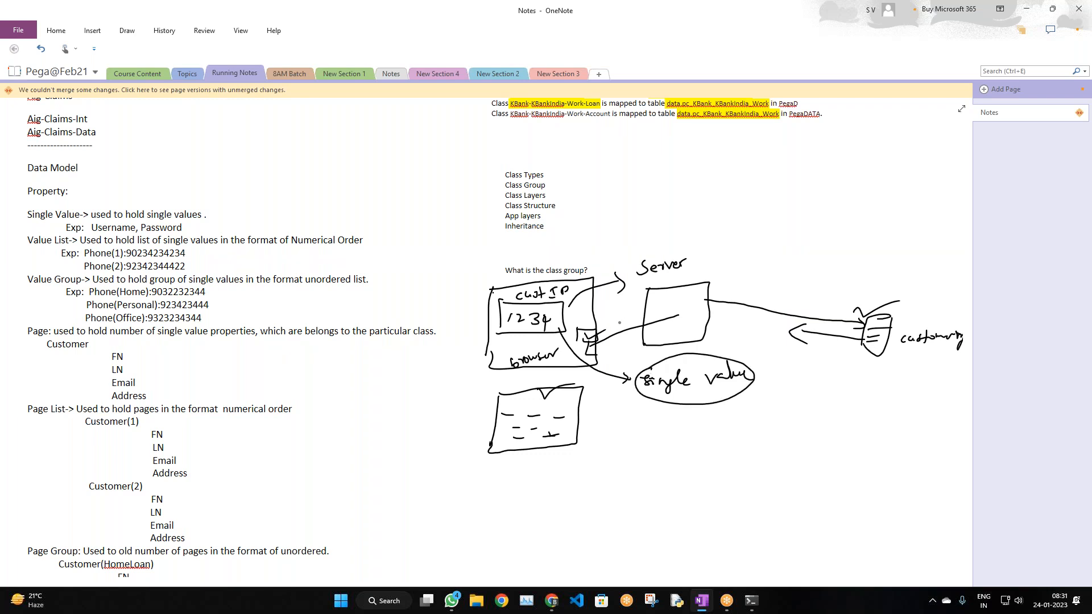
{"action": "mouse_move", "coordinate": [878, 346]}
{"action": "left_mouse_down"}
{"action": "mouse_move", "coordinate": [815, 409]}
{"action": "mouse_move", "coordinate": [850, 389]}
{"action": "mouse_move", "coordinate": [825, 382]}
{"action": "mouse_move", "coordinate": [883, 363]}
{"action": "mouse_move", "coordinate": [878, 378]}
{"action": "left_mouse_up"}
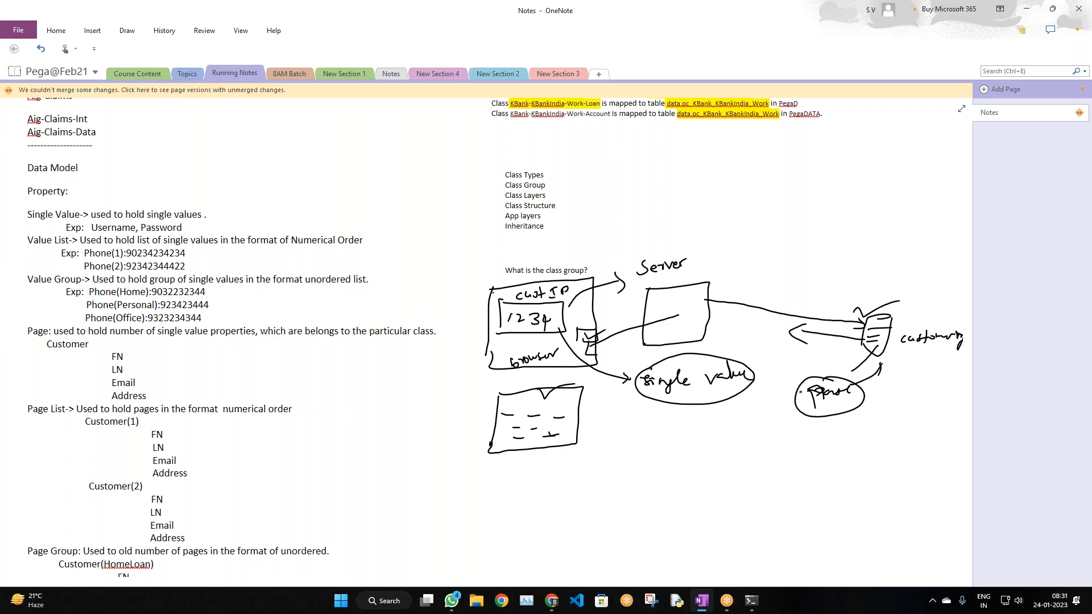
{"action": "left_click_drag", "start_coordinate": [551, 402], "coordinate": [569, 388]}
Handwrite 'Single value:' with Username and Password beneath the sketch
{"action": "scroll", "coordinate": [335, 336], "scroll_direction": "up", "scroll_amount": 3}
{"action": "scroll", "coordinate": [87, 298], "scroll_direction": "down", "scroll_amount": 5}
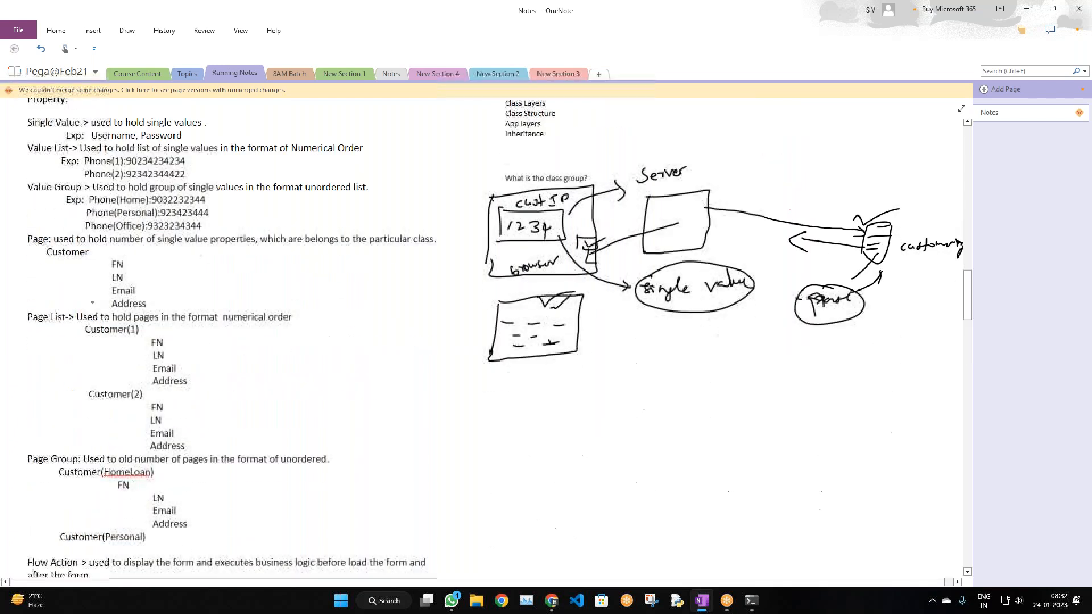
{"action": "scroll", "coordinate": [92, 302], "scroll_direction": "down", "scroll_amount": 2}
{"action": "scroll", "coordinate": [92, 302], "scroll_direction": "up", "scroll_amount": 2}
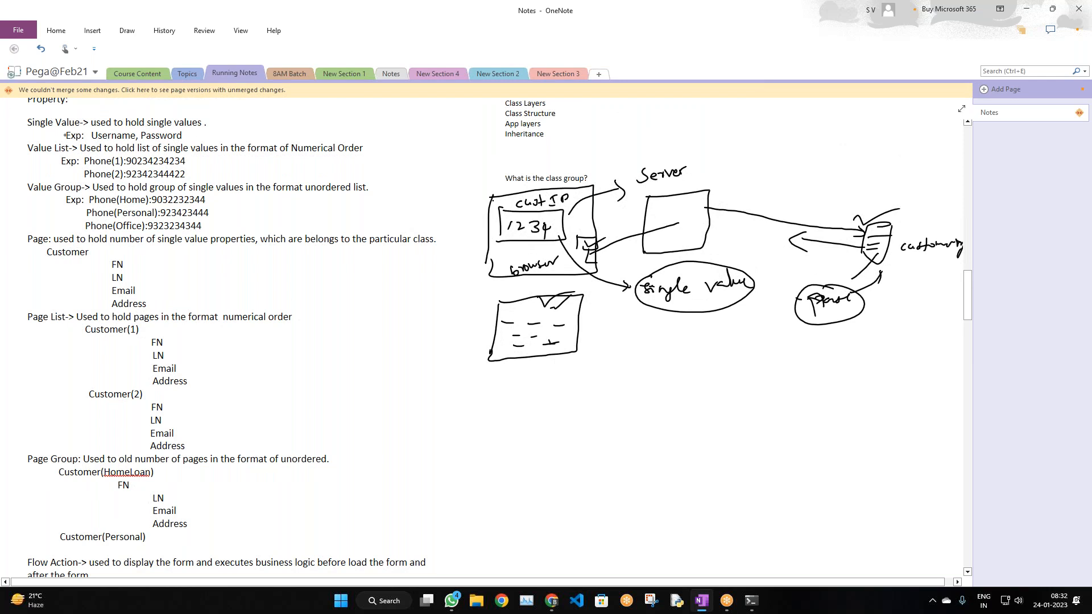
{"action": "scroll", "coordinate": [91, 211], "scroll_direction": "down", "scroll_amount": 2}
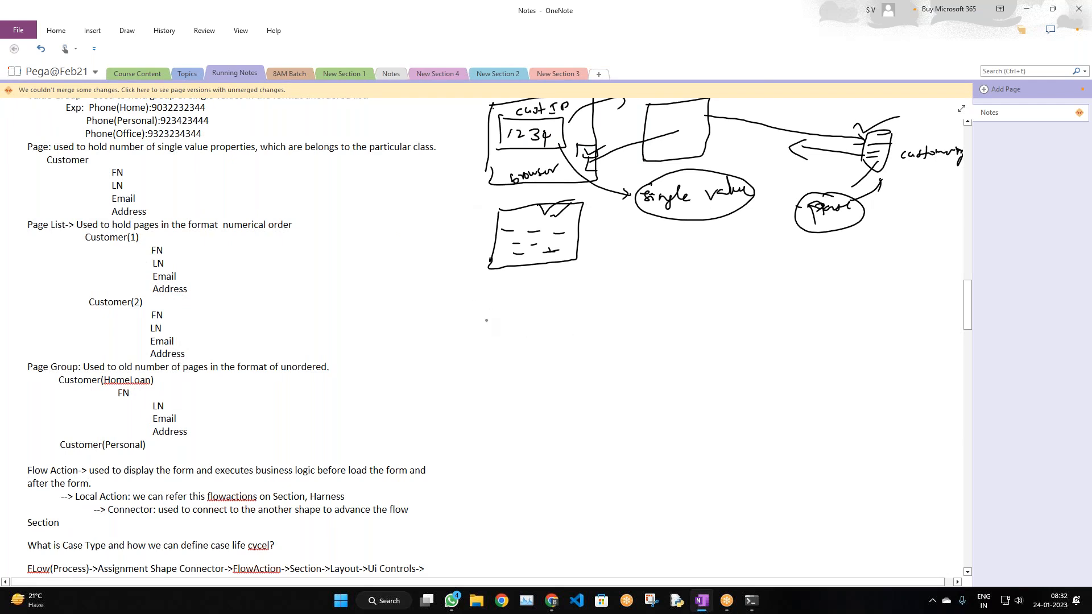
{"action": "mouse_move", "coordinate": [486, 310]}
{"action": "left_mouse_down"}
{"action": "mouse_move", "coordinate": [479, 326]}
{"action": "mouse_move", "coordinate": [577, 310]}
{"action": "left_mouse_up"}
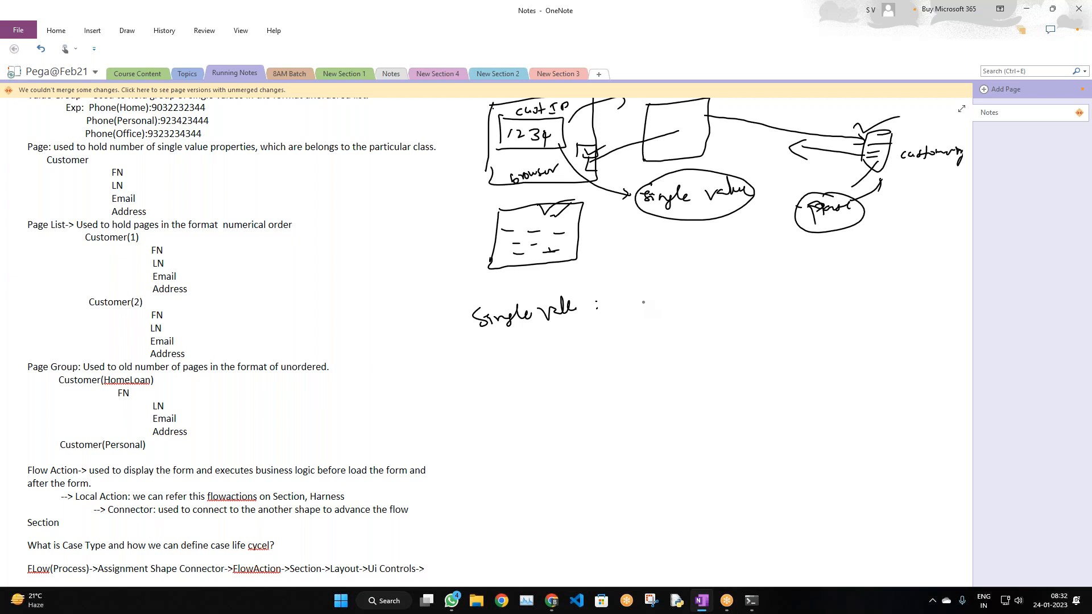
{"action": "mouse_move", "coordinate": [577, 340]}
{"action": "left_mouse_down"}
{"action": "mouse_move", "coordinate": [710, 321]}
{"action": "mouse_move", "coordinate": [739, 301]}
{"action": "mouse_move", "coordinate": [741, 311]}
{"action": "left_mouse_up"}
Box and underline the handwritten Username and Password
{"action": "mouse_move", "coordinate": [569, 335]}
{"action": "left_mouse_down"}
{"action": "mouse_move", "coordinate": [620, 325]}
{"action": "mouse_move", "coordinate": [670, 343]}
{"action": "mouse_move", "coordinate": [572, 354]}
{"action": "left_mouse_up"}
{"action": "mouse_move", "coordinate": [686, 311]}
{"action": "left_mouse_down"}
{"action": "mouse_move", "coordinate": [681, 341]}
{"action": "mouse_move", "coordinate": [761, 304]}
{"action": "mouse_move", "coordinate": [682, 340]}
{"action": "left_mouse_up"}
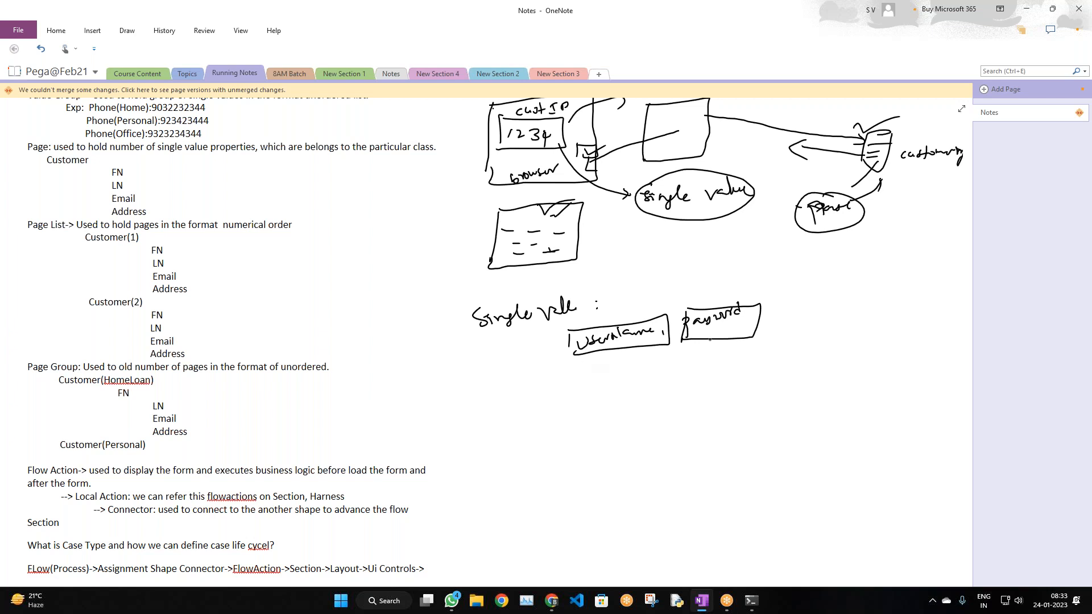
{"action": "left_click_drag", "start_coordinate": [578, 370], "coordinate": [599, 368]}
{"action": "left_click_drag", "start_coordinate": [699, 353], "coordinate": [714, 356]}
Switch from the pen back to text selection and select text on the Value List line
{"action": "scroll", "coordinate": [99, 225], "scroll_direction": "up", "scroll_amount": 5}
{"action": "scroll", "coordinate": [99, 226], "scroll_direction": "down", "scroll_amount": 2}
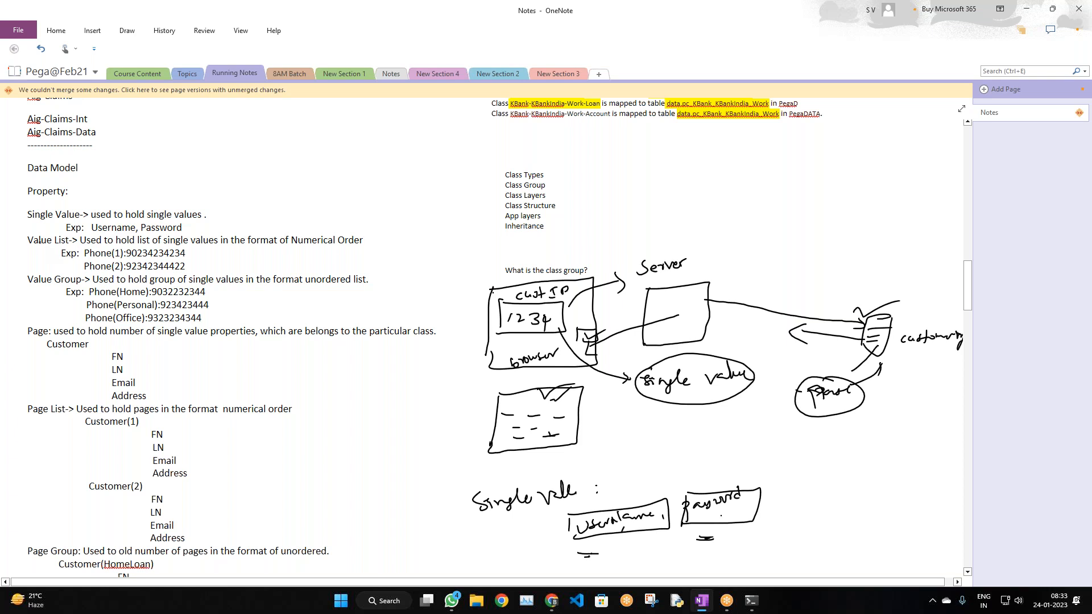
{"action": "left_click", "coordinate": [127, 30]}
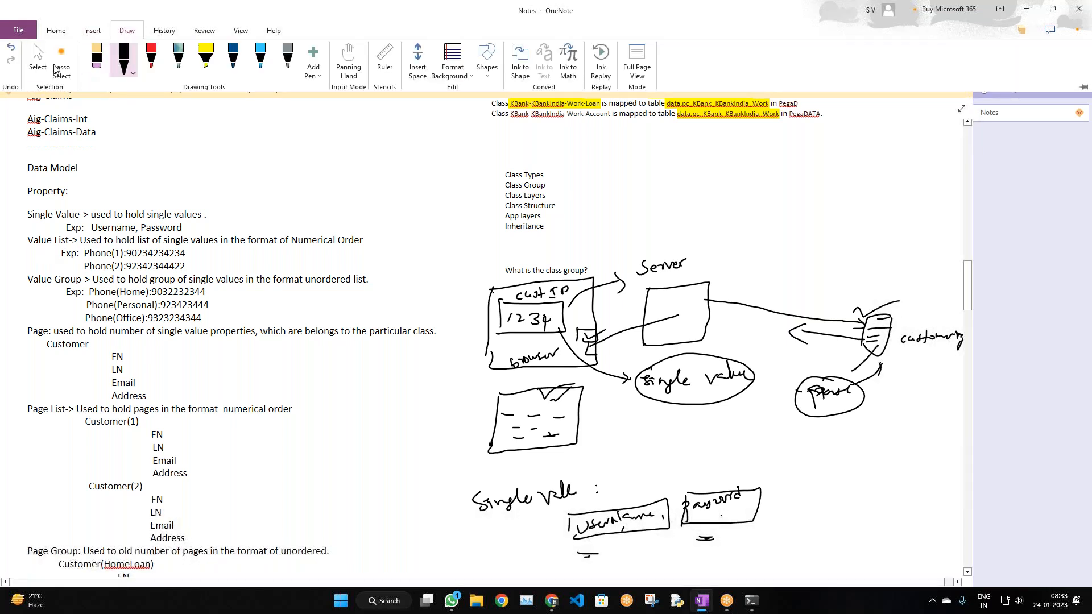
{"action": "left_click", "coordinate": [38, 62]}
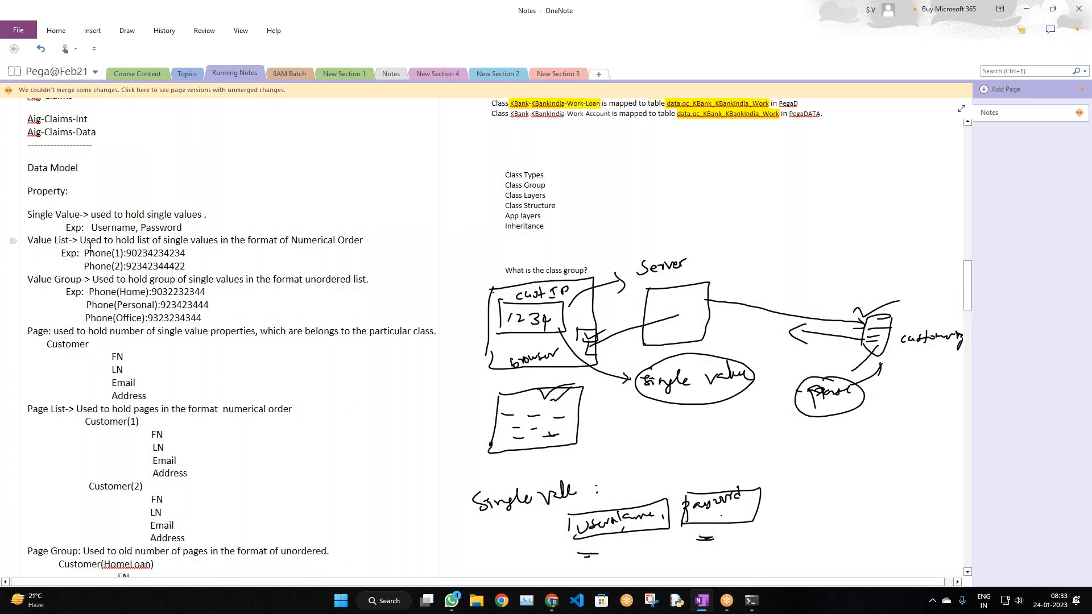
{"action": "left_click_drag", "start_coordinate": [82, 241], "coordinate": [178, 231]}
{"action": "left_click_drag", "start_coordinate": [348, 245], "coordinate": [362, 245]}
{"action": "left_click", "coordinate": [236, 261]}
{"action": "scroll", "coordinate": [526, 246], "scroll_direction": "down", "scroll_amount": 6}
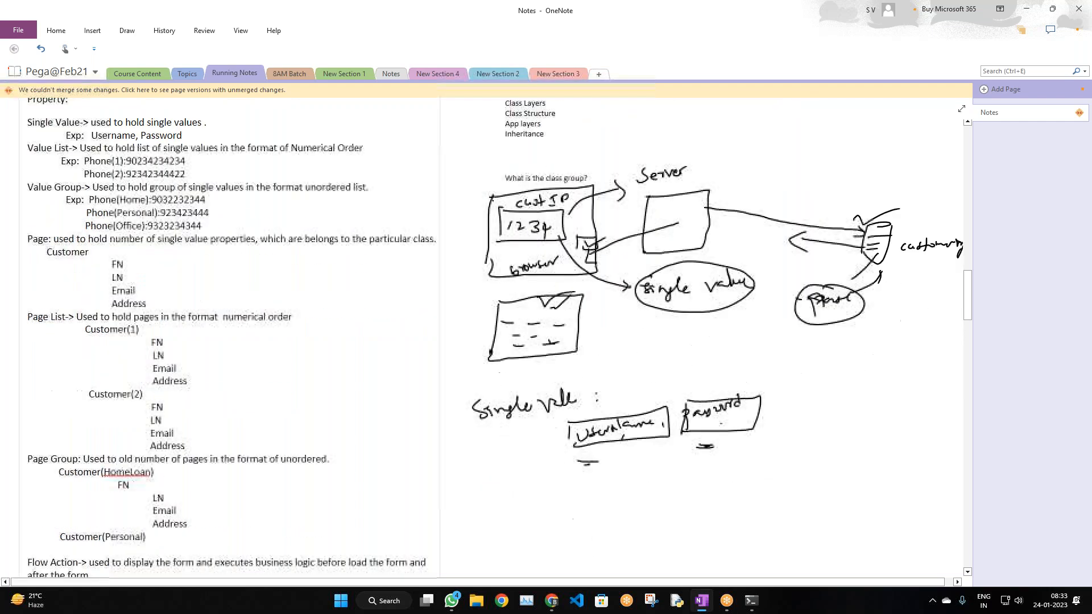
{"action": "scroll", "coordinate": [526, 246], "scroll_direction": "up", "scroll_amount": 3}
{"action": "scroll", "coordinate": [526, 246], "scroll_direction": "up", "scroll_amount": 1}
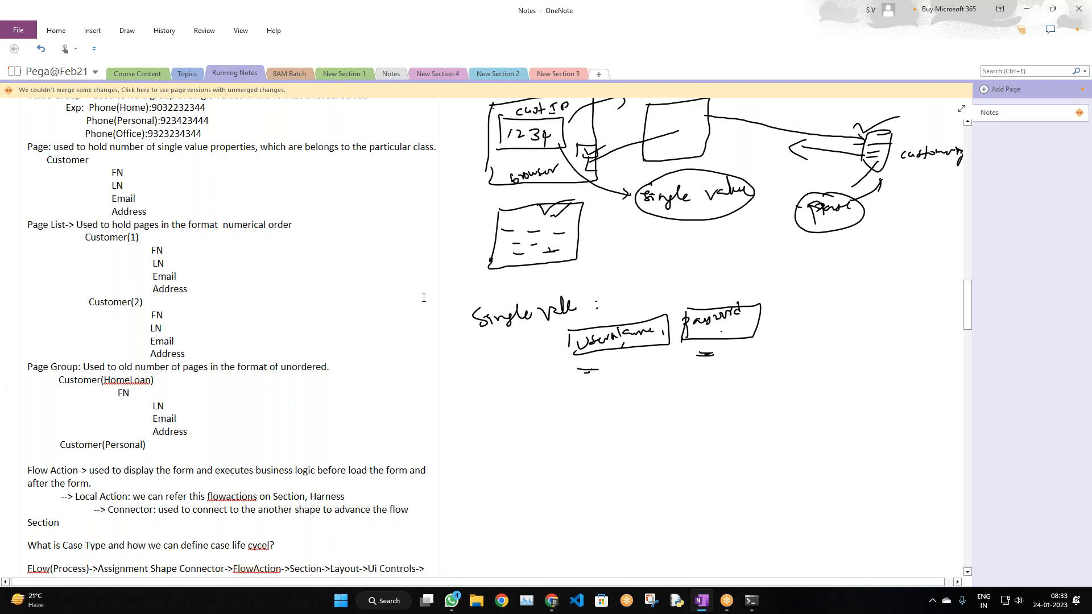
{"action": "scroll", "coordinate": [476, 289], "scroll_direction": "up", "scroll_amount": 3}
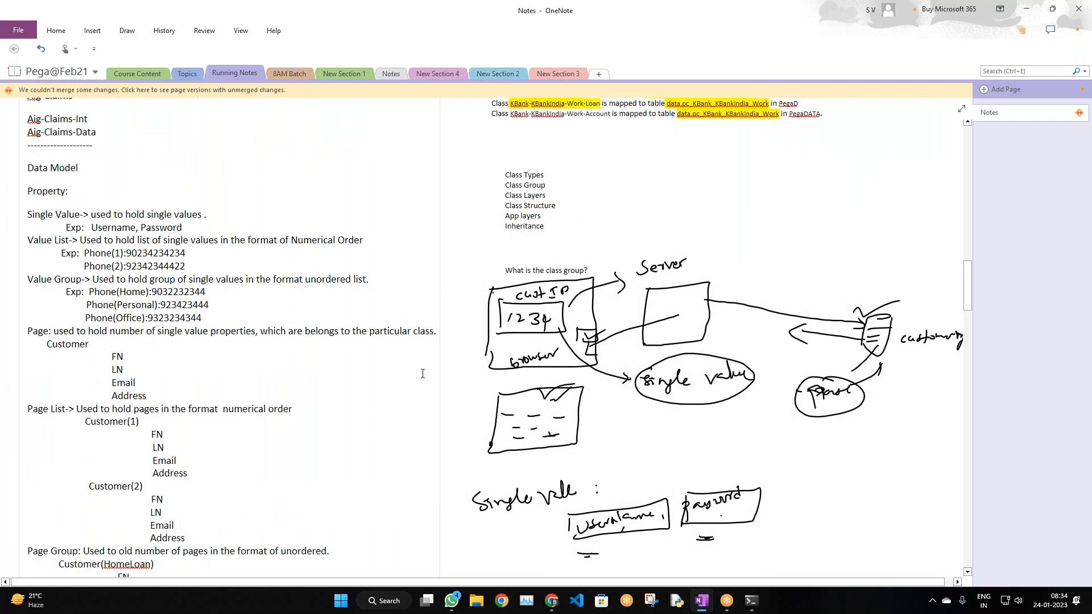
{"action": "scroll", "coordinate": [476, 289], "scroll_direction": "down", "scroll_amount": 1}
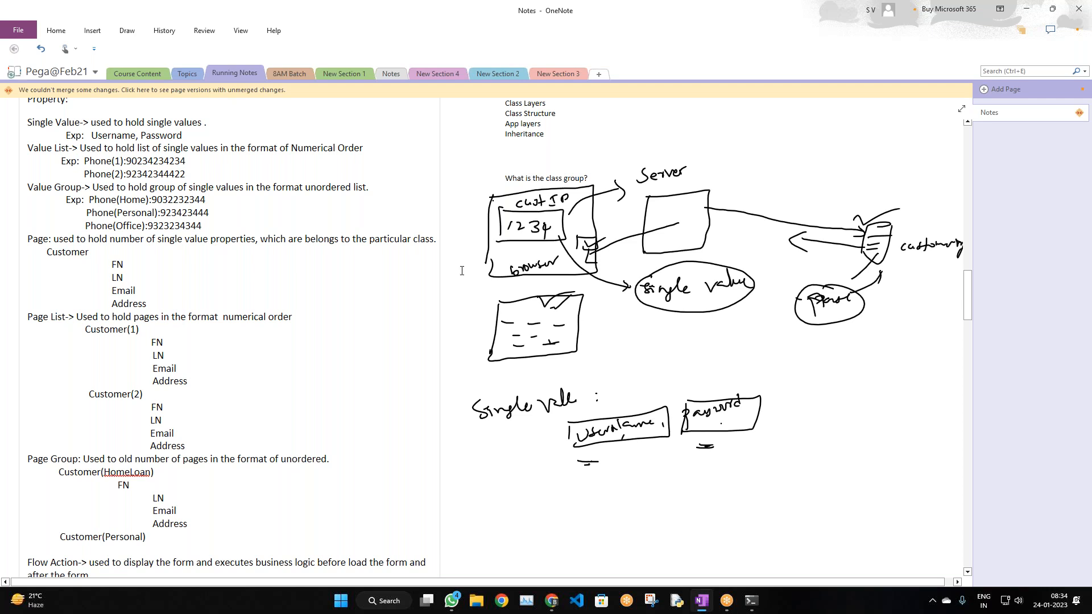
{"action": "left_click_drag", "start_coordinate": [70, 149], "coordinate": [28, 149]}
{"action": "left_click", "coordinate": [30, 153]}
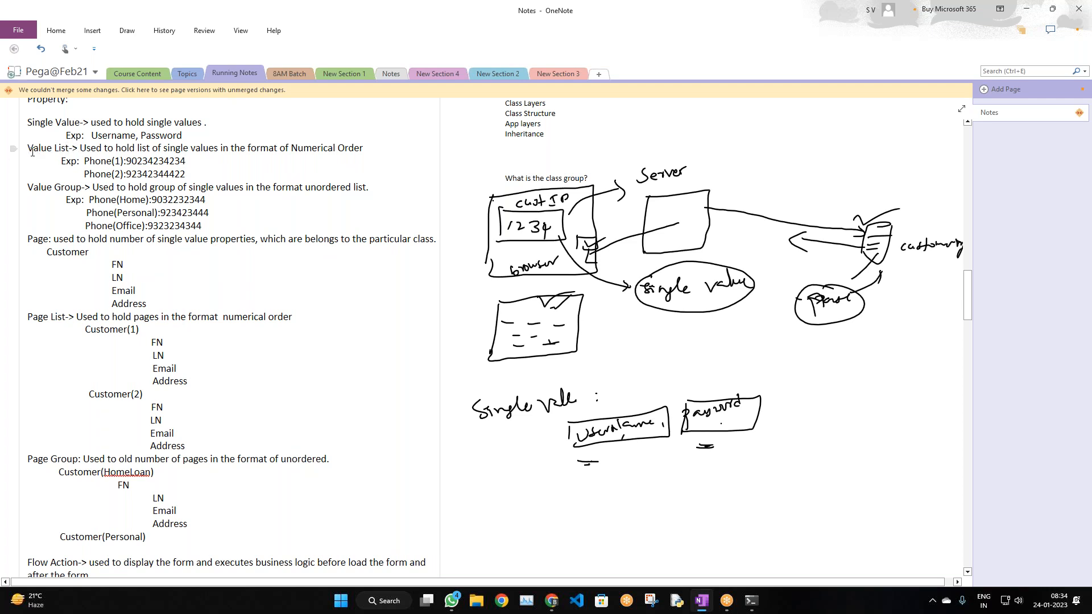
{"action": "double_click", "coordinate": [98, 163]}
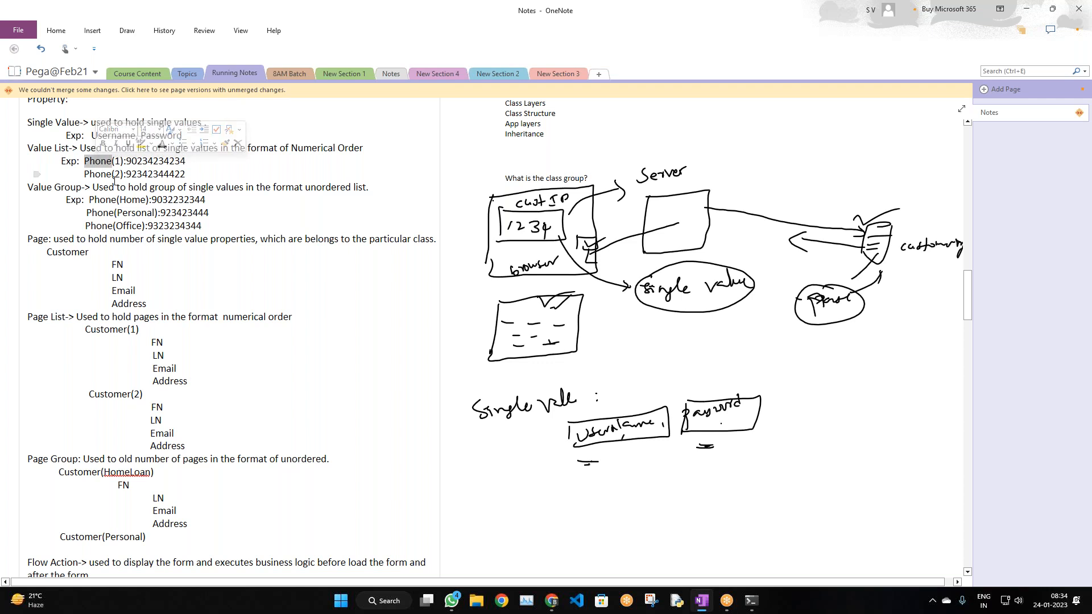
{"action": "left_click", "coordinate": [239, 187]}
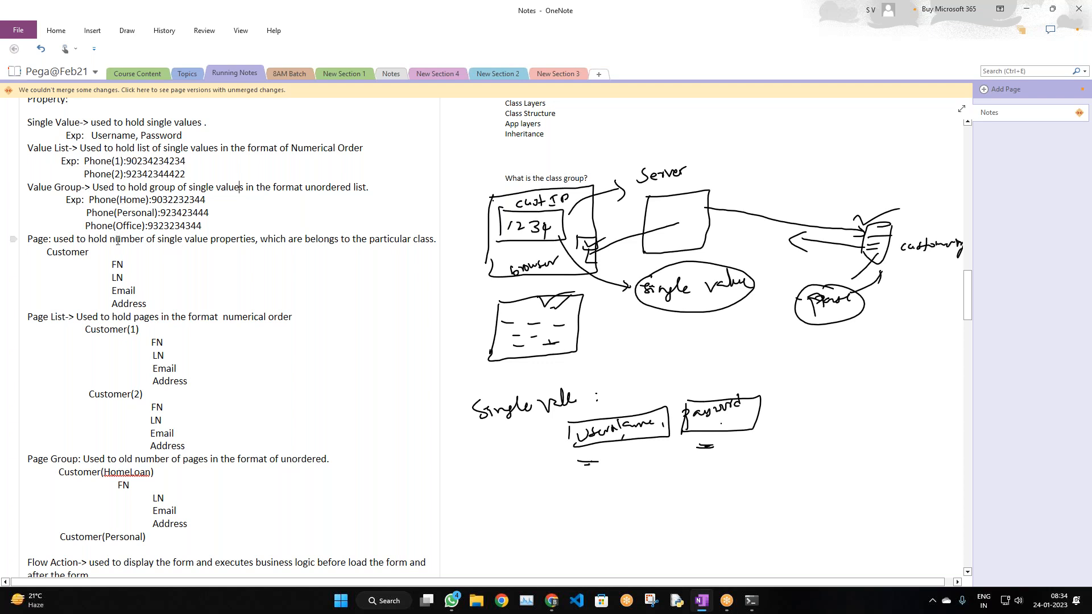
{"action": "left_click", "coordinate": [860, 18]}
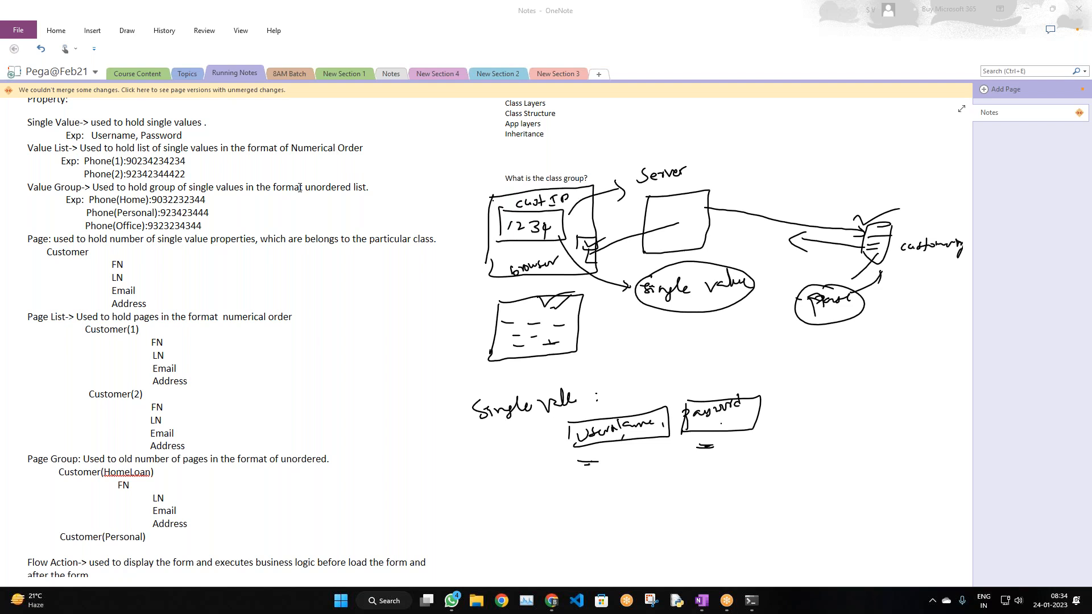
{"action": "left_click_drag", "start_coordinate": [385, 187], "coordinate": [155, 189]}
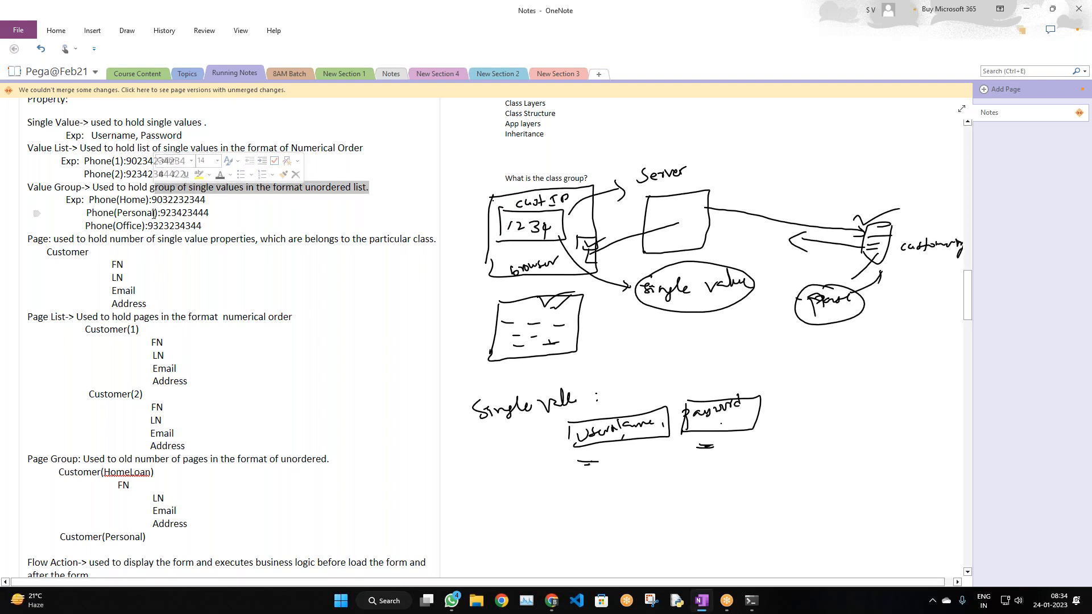
{"action": "scroll", "coordinate": [454, 358], "scroll_direction": "down", "scroll_amount": 5}
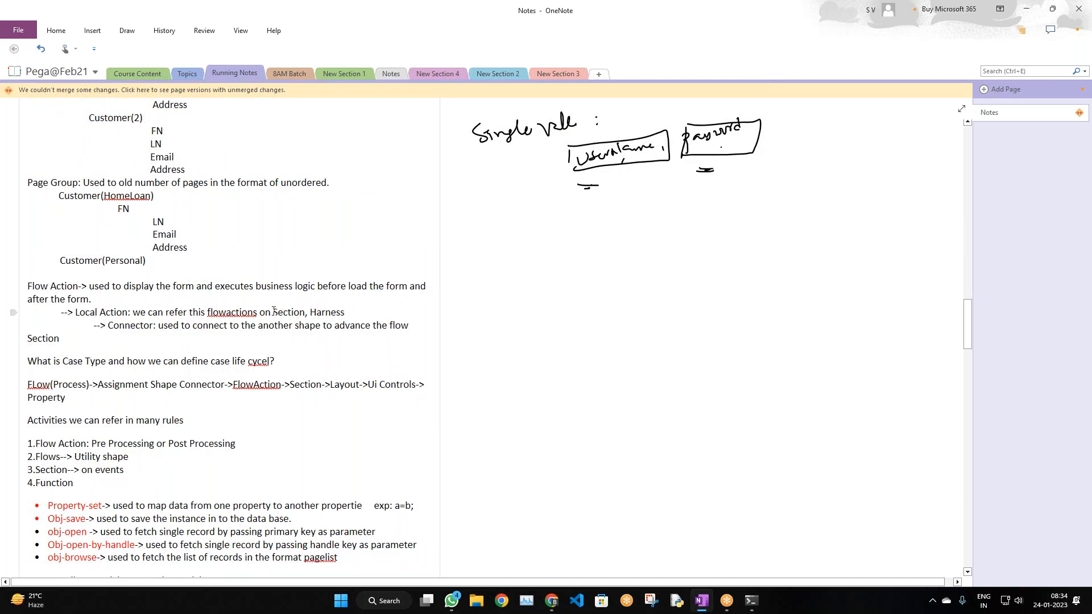
{"action": "scroll", "coordinate": [280, 313], "scroll_direction": "up", "scroll_amount": 5}
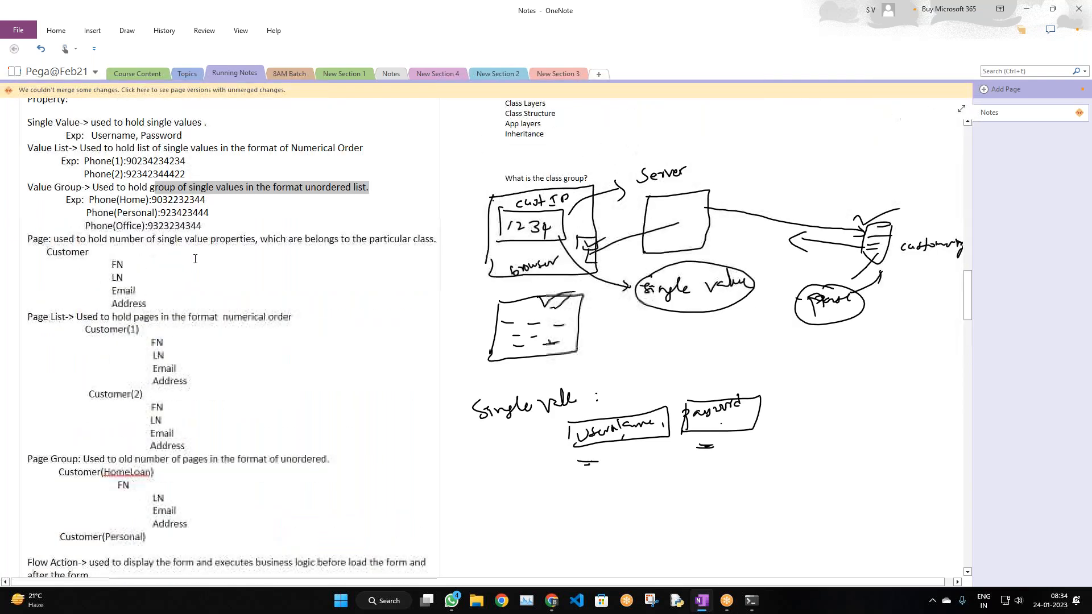
{"action": "double_click", "coordinate": [128, 201]}
{"action": "double_click", "coordinate": [136, 213]}
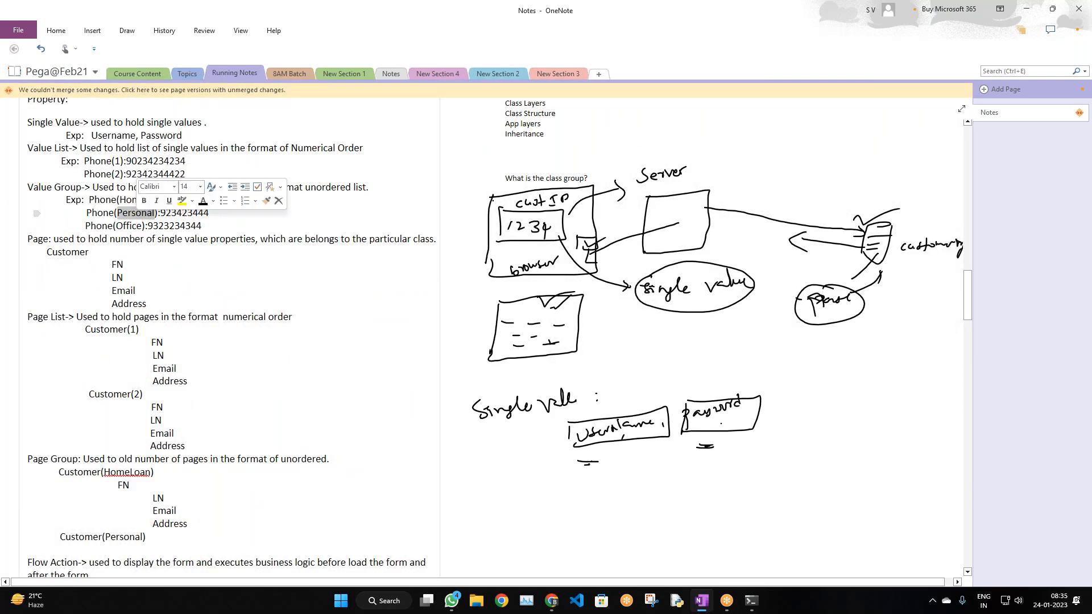
{"action": "double_click", "coordinate": [136, 229]}
{"action": "double_click", "coordinate": [195, 305]}
{"action": "scroll", "coordinate": [136, 232], "scroll_direction": "up", "scroll_amount": 2}
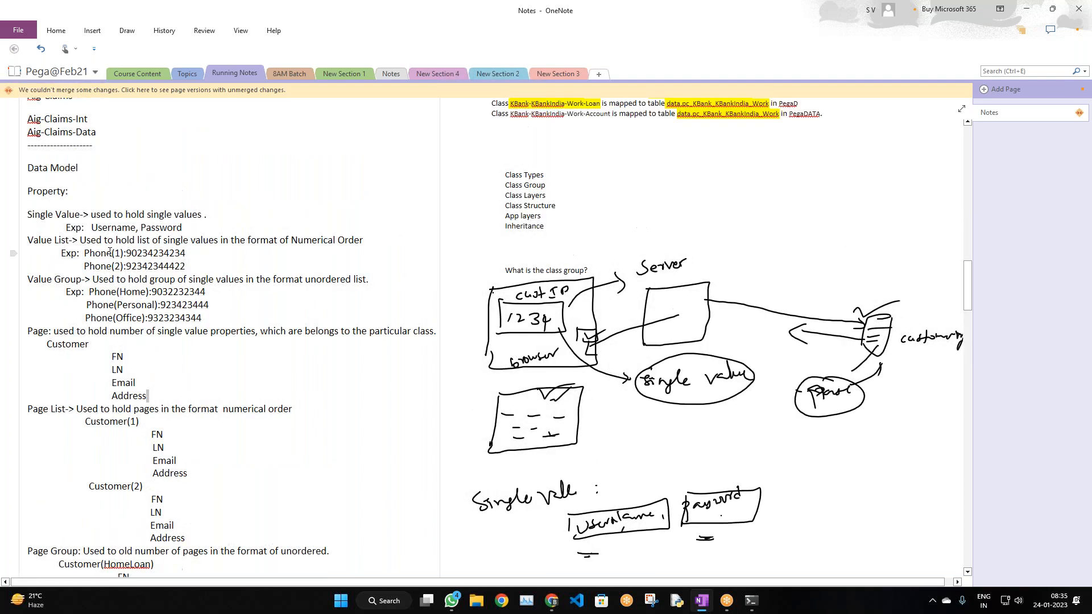
{"action": "double_click", "coordinate": [104, 254]}
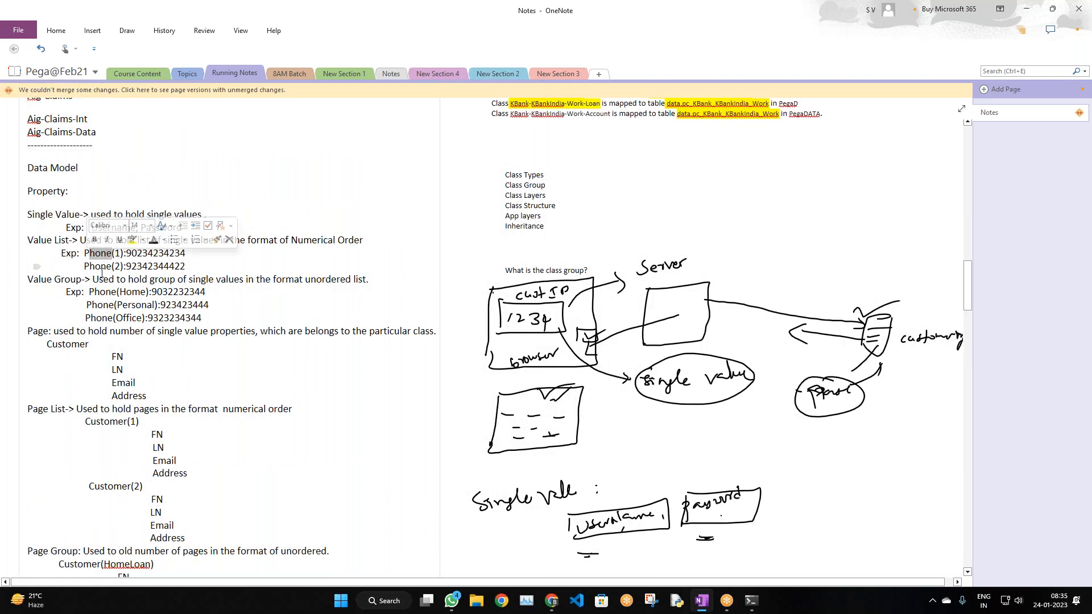
{"action": "left_click", "coordinate": [106, 265]}
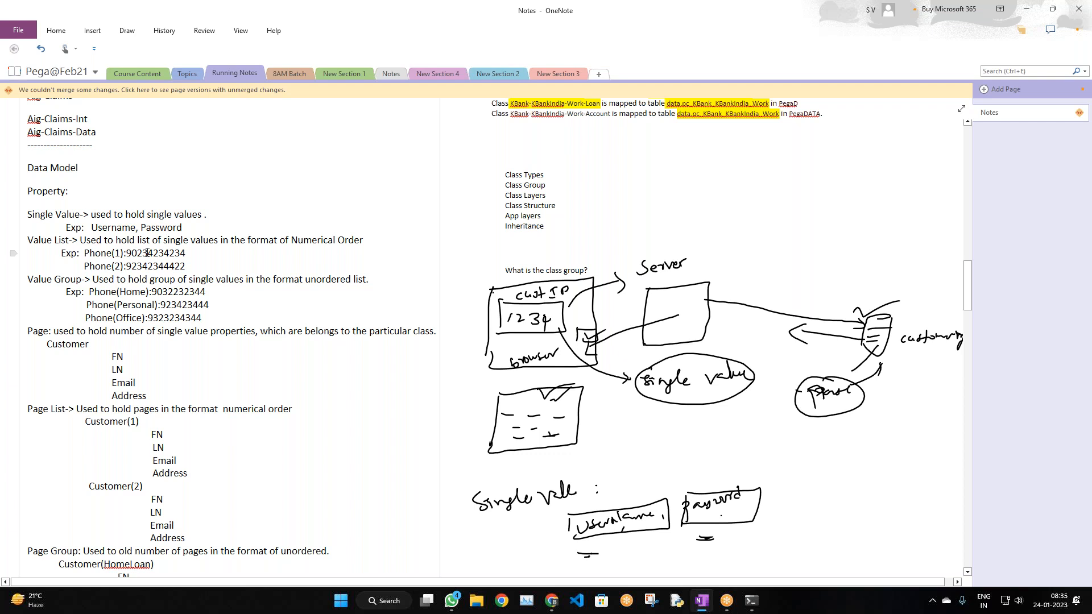
{"action": "double_click", "coordinate": [68, 279]}
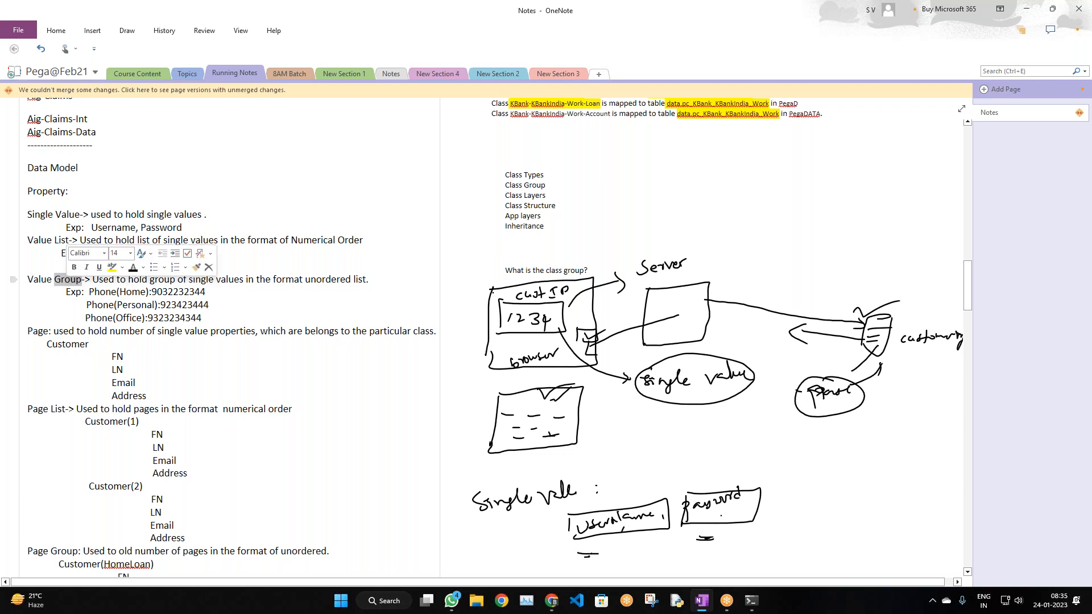
{"action": "double_click", "coordinate": [126, 292]}
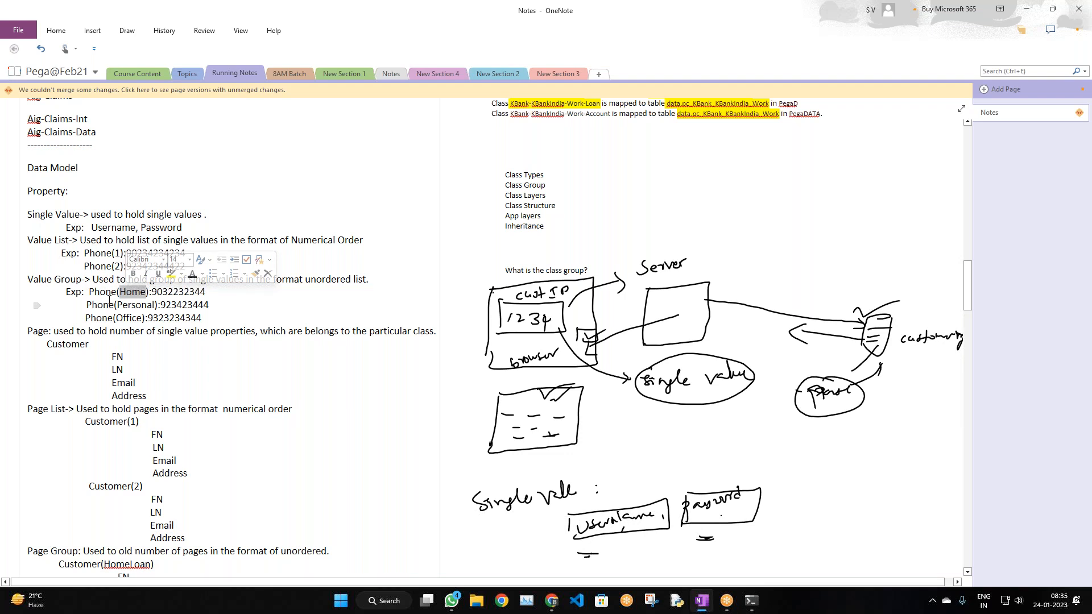
{"action": "scroll", "coordinate": [118, 306], "scroll_direction": "down", "scroll_amount": 3}
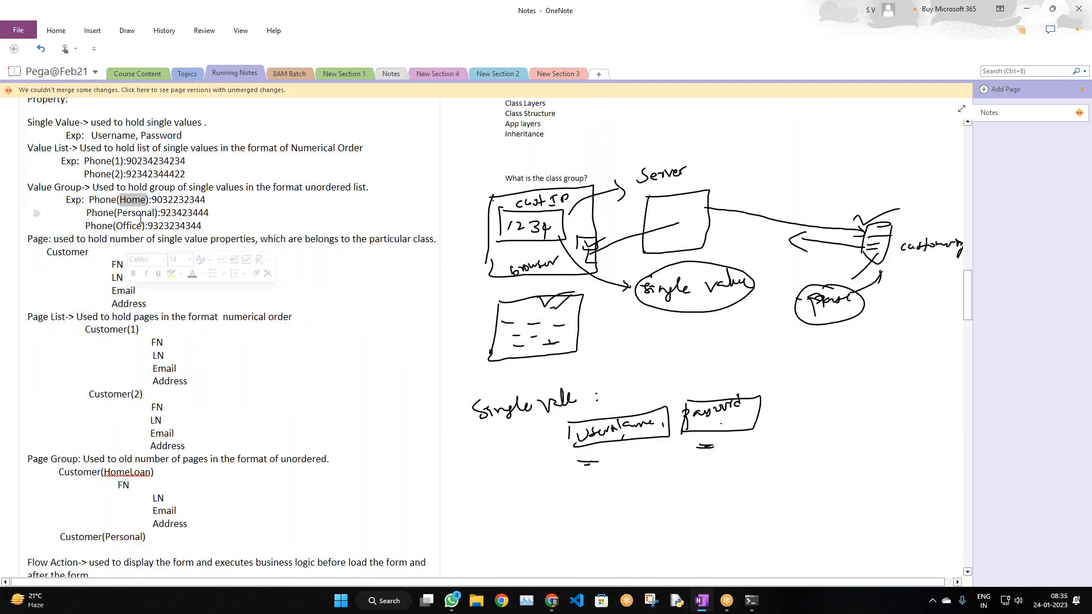
{"action": "double_click", "coordinate": [138, 215]}
{"action": "left_click", "coordinate": [134, 229]}
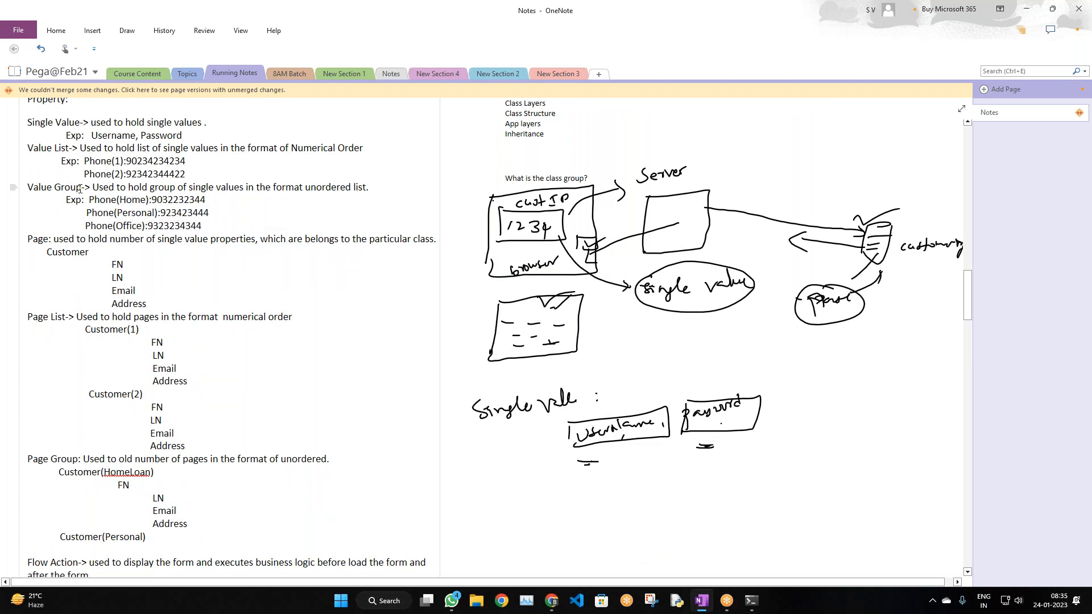
{"action": "left_click_drag", "start_coordinate": [82, 189], "coordinate": [9, 194]}
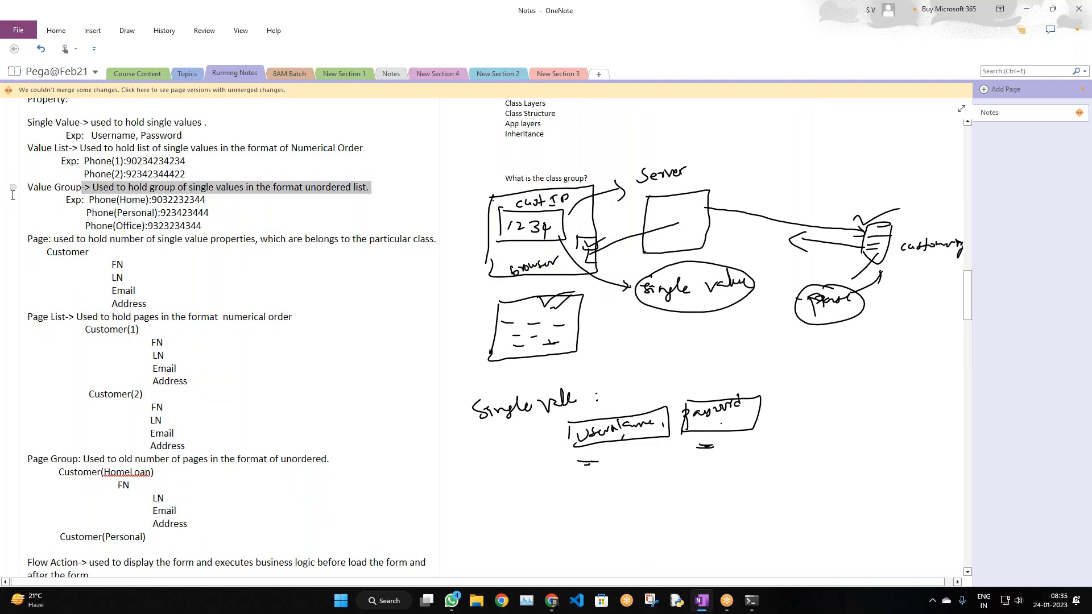
{"action": "left_click", "coordinate": [100, 214]}
{"action": "double_click", "coordinate": [99, 201]}
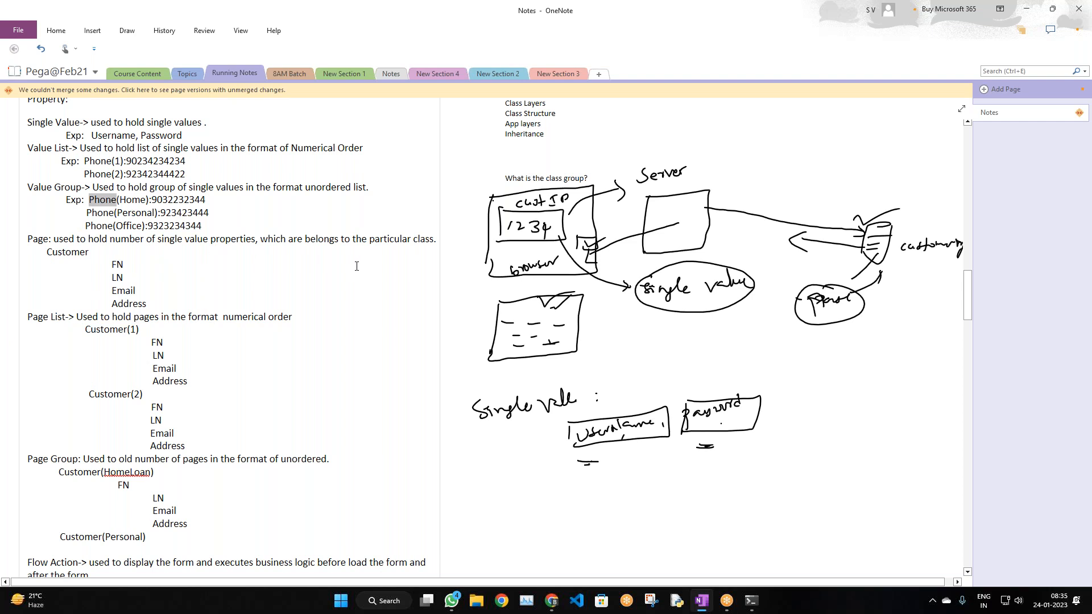
{"action": "scroll", "coordinate": [286, 250], "scroll_direction": "down", "scroll_amount": 2}
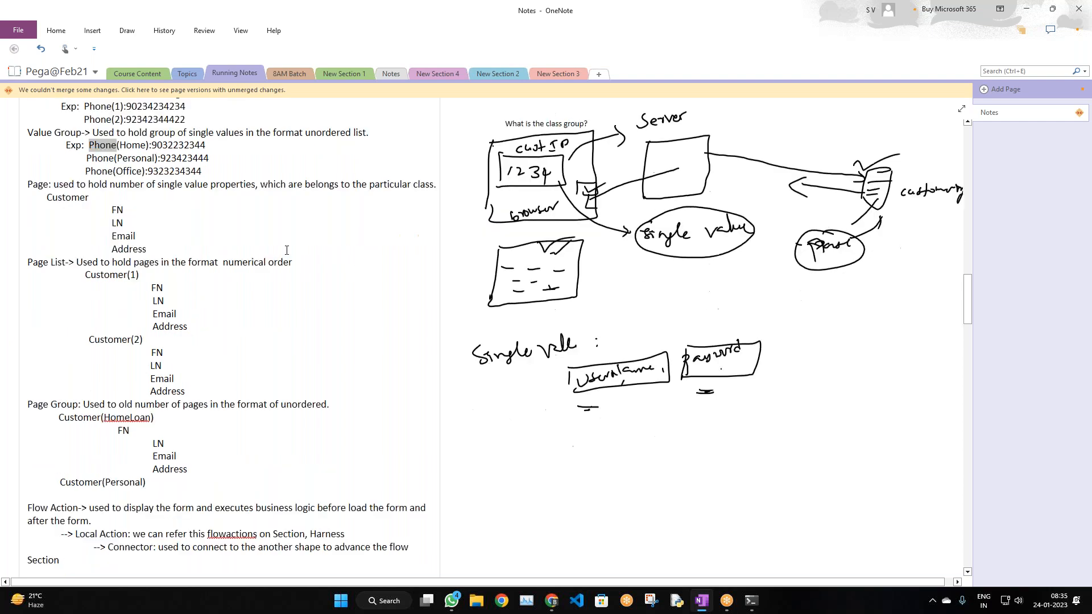
{"action": "scroll", "coordinate": [341, 249], "scroll_direction": "up", "scroll_amount": 2}
{"action": "scroll", "coordinate": [413, 247], "scroll_direction": "down", "scroll_amount": 2}
{"action": "scroll", "coordinate": [413, 246], "scroll_direction": "down", "scroll_amount": 2}
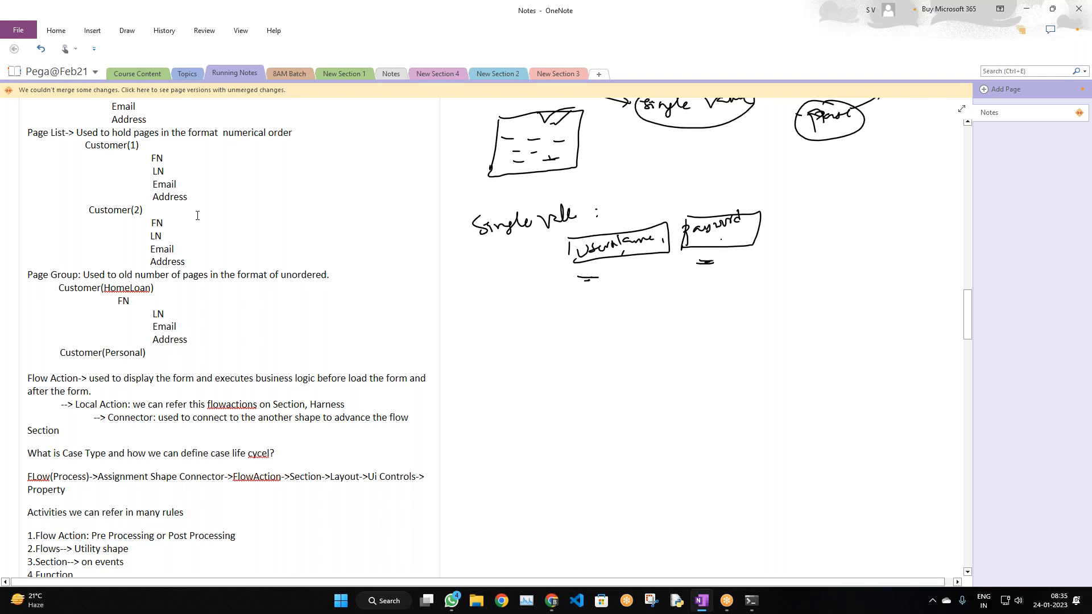
{"action": "scroll", "coordinate": [222, 253], "scroll_direction": "down", "scroll_amount": 1}
{"action": "scroll", "coordinate": [219, 250], "scroll_direction": "up", "scroll_amount": 3}
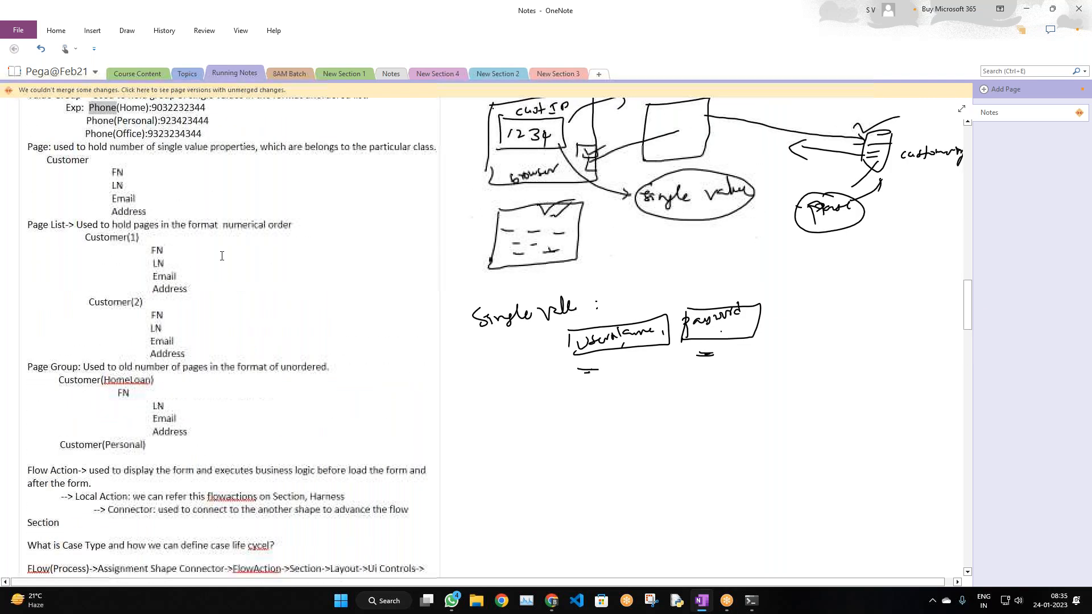
{"action": "scroll", "coordinate": [193, 222], "scroll_direction": "up", "scroll_amount": 2}
{"action": "left_click_drag", "start_coordinate": [43, 252], "coordinate": [149, 308]}
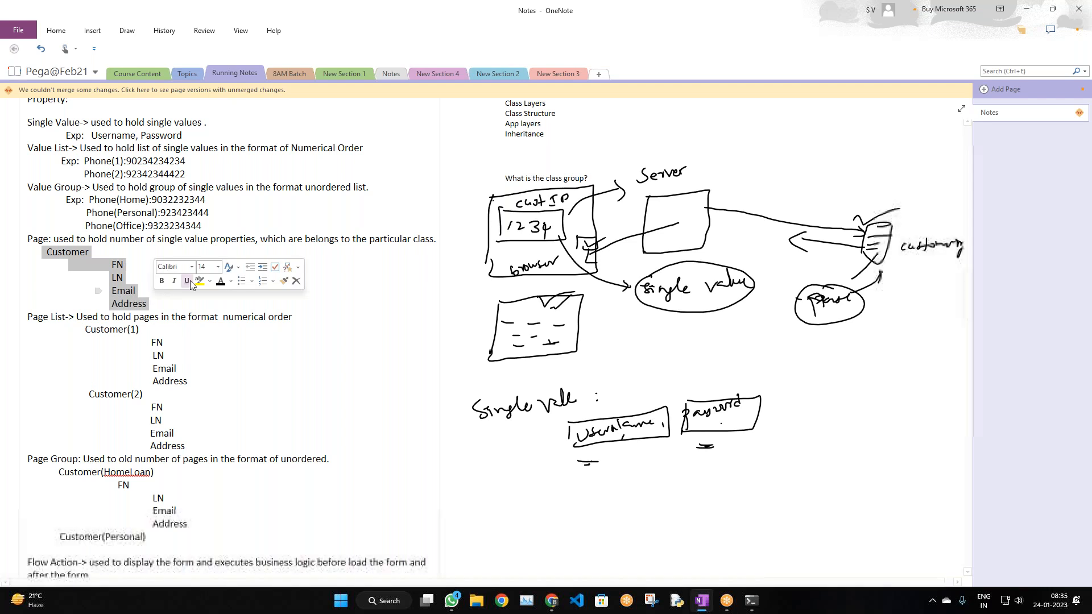
{"action": "left_click", "coordinate": [129, 274]}
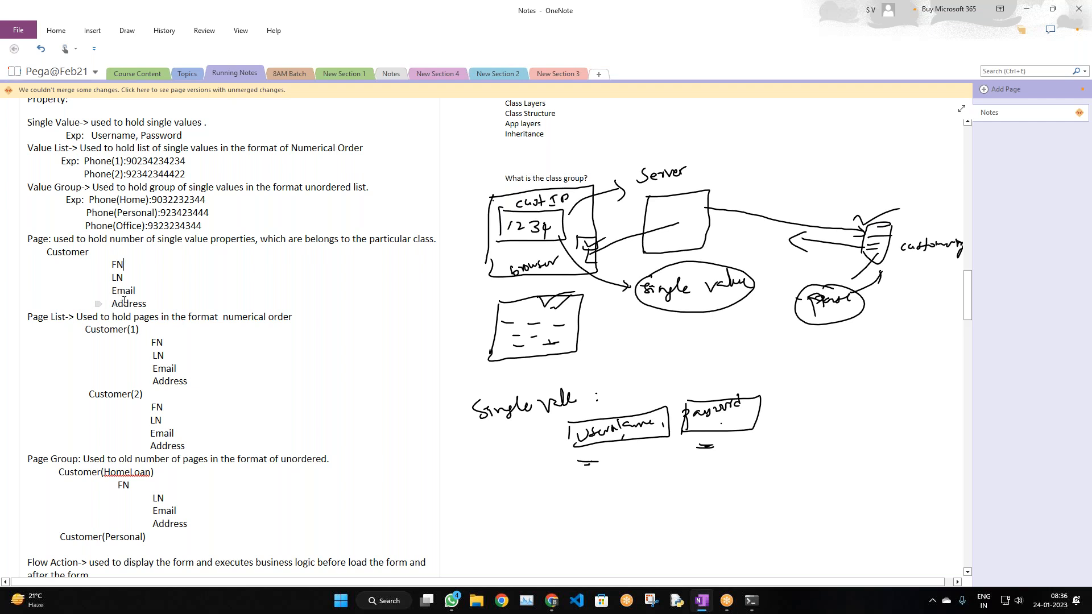
{"action": "scroll", "coordinate": [124, 302], "scroll_direction": "down", "scroll_amount": 3}
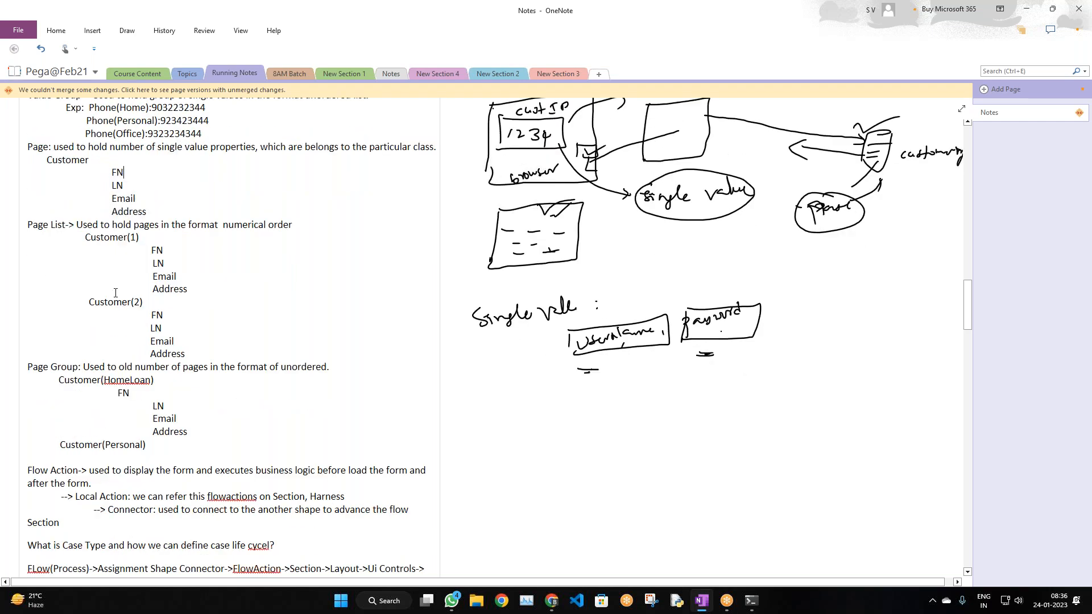
{"action": "scroll", "coordinate": [115, 287], "scroll_direction": "up", "scroll_amount": 3}
{"action": "scroll", "coordinate": [121, 296], "scroll_direction": "down", "scroll_amount": 3}
{"action": "double_click", "coordinate": [34, 149]}
{"action": "scroll", "coordinate": [270, 339], "scroll_direction": "down", "scroll_amount": 1}
{"action": "scroll", "coordinate": [271, 339], "scroll_direction": "down", "scroll_amount": 3}
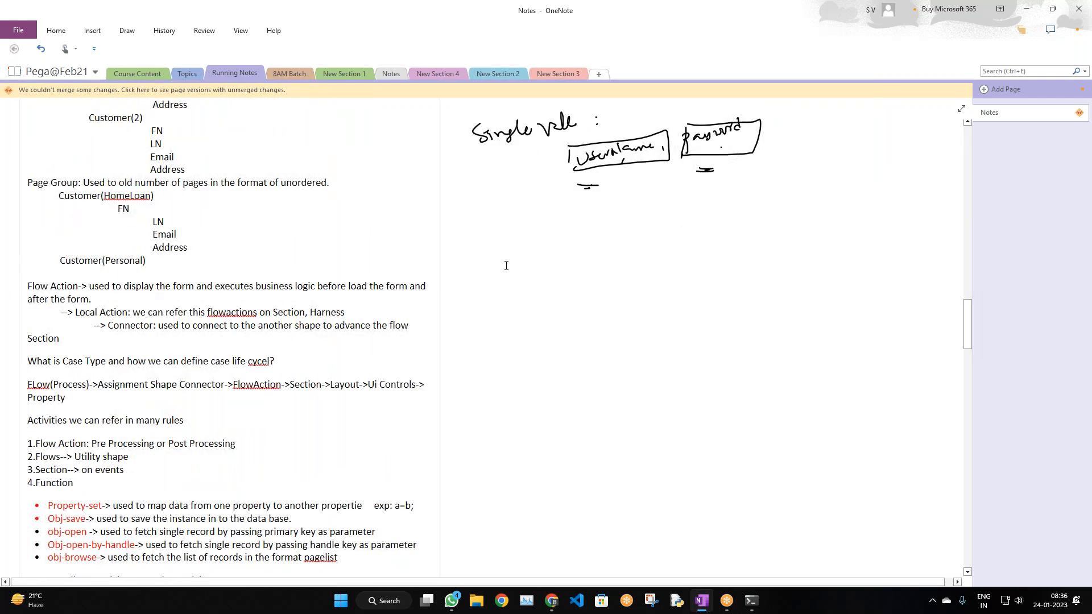
{"action": "left_click", "coordinate": [661, 5]}
{"action": "left_click", "coordinate": [656, 36]}
{"action": "left_click_drag", "start_coordinate": [870, 241], "coordinate": [889, 314]}
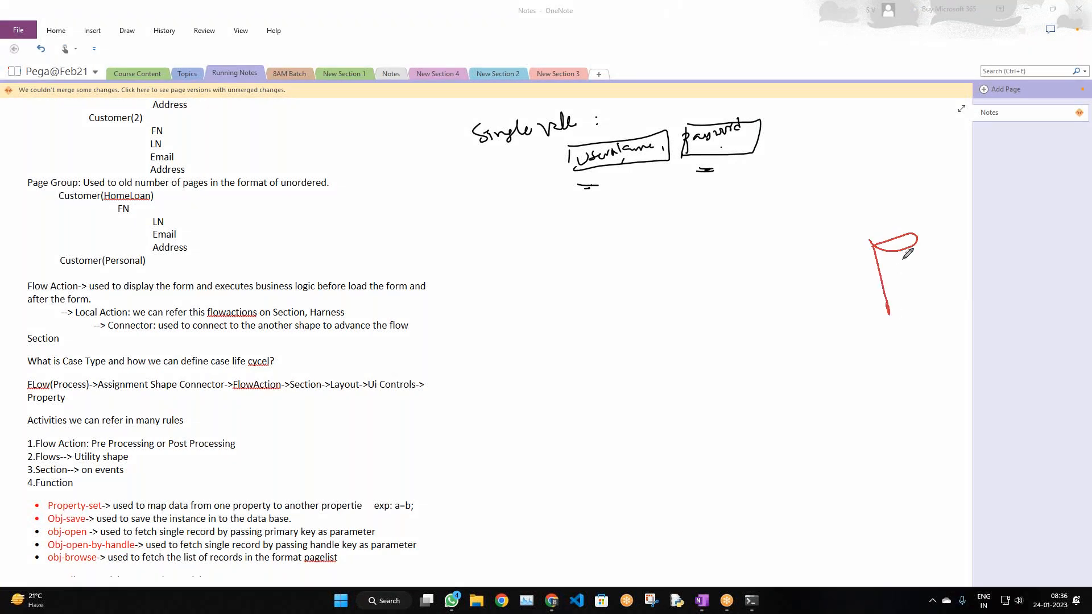
{"action": "left_click_drag", "start_coordinate": [916, 237], "coordinate": [885, 310]}
{"action": "mouse_move", "coordinate": [882, 271]}
{"action": "left_mouse_down"}
{"action": "mouse_move", "coordinate": [904, 260]}
{"action": "mouse_move", "coordinate": [920, 278]}
{"action": "mouse_move", "coordinate": [807, 260]}
{"action": "left_mouse_up"}
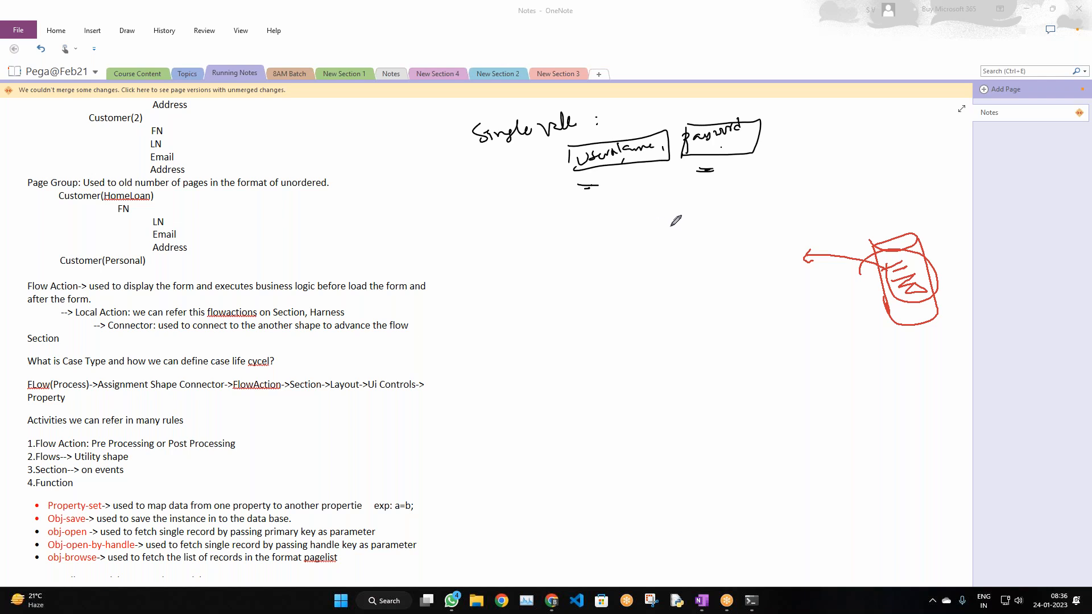
{"action": "left_click_drag", "start_coordinate": [692, 218], "coordinate": [720, 211]}
{"action": "mouse_move", "coordinate": [628, 286]}
{"action": "left_mouse_down"}
{"action": "mouse_move", "coordinate": [643, 338]}
{"action": "mouse_move", "coordinate": [695, 258]}
{"action": "mouse_move", "coordinate": [638, 304]}
{"action": "left_mouse_up"}
{"action": "mouse_move", "coordinate": [622, 290]}
{"action": "left_mouse_down"}
{"action": "mouse_move", "coordinate": [677, 272]}
{"action": "mouse_move", "coordinate": [698, 283]}
{"action": "left_mouse_up"}
{"action": "mouse_move", "coordinate": [652, 303]}
{"action": "left_mouse_down"}
{"action": "mouse_move", "coordinate": [691, 301]}
{"action": "mouse_move", "coordinate": [651, 280]}
{"action": "mouse_move", "coordinate": [689, 260]}
{"action": "left_mouse_up"}
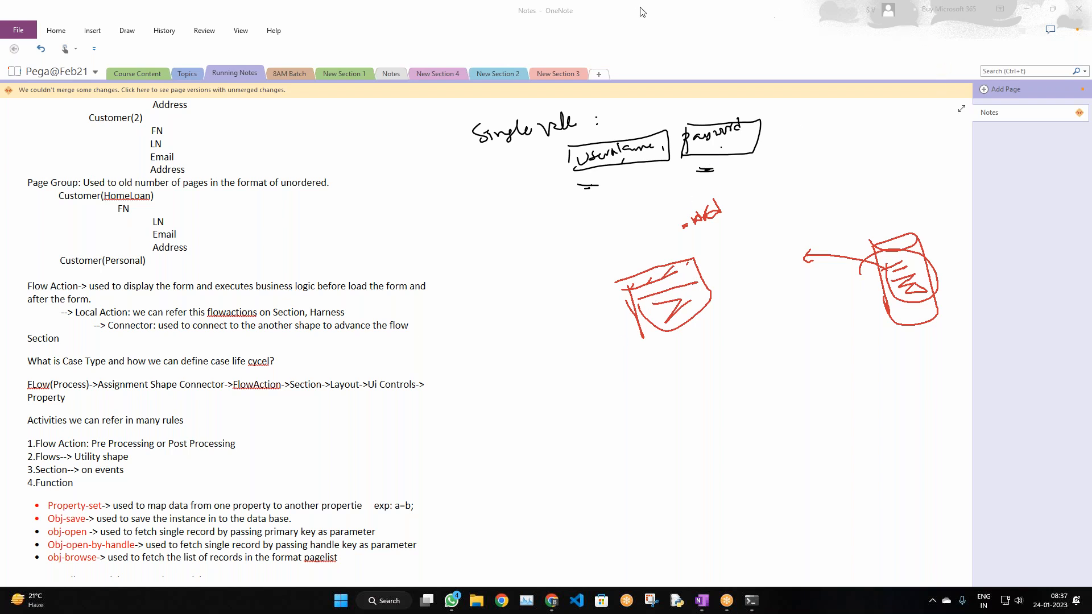
{"action": "key", "text": "Escape"}
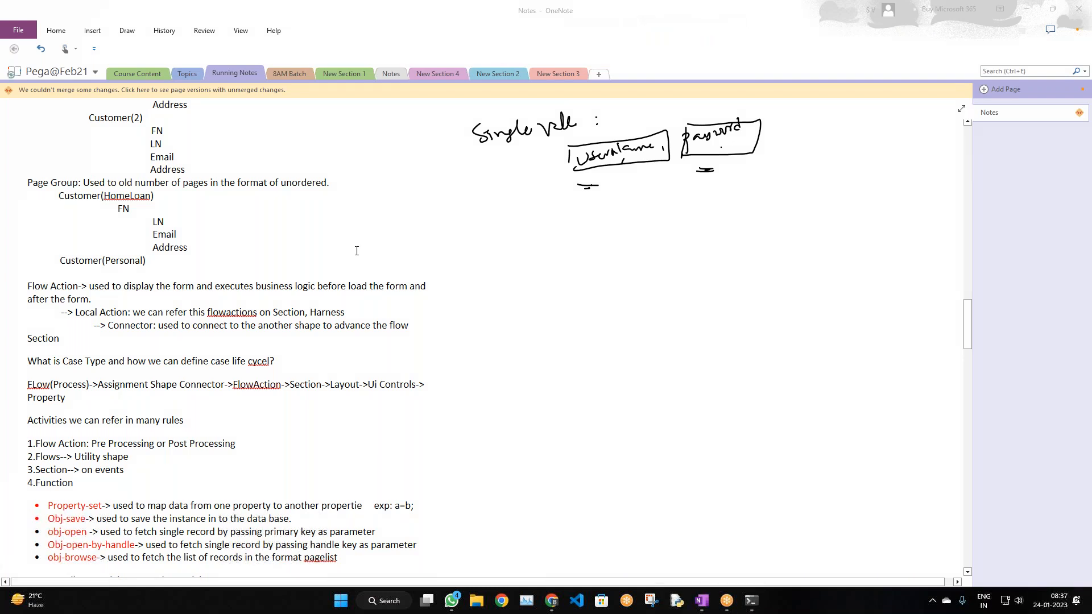
Highlight Page Group, Group, HomeLoan and Personal in the Page Group notes
{"action": "scroll", "coordinate": [356, 251], "scroll_direction": "up", "scroll_amount": 4}
{"action": "scroll", "coordinate": [227, 267], "scroll_direction": "down", "scroll_amount": 2}
{"action": "left_click_drag", "start_coordinate": [28, 276], "coordinate": [81, 281]}
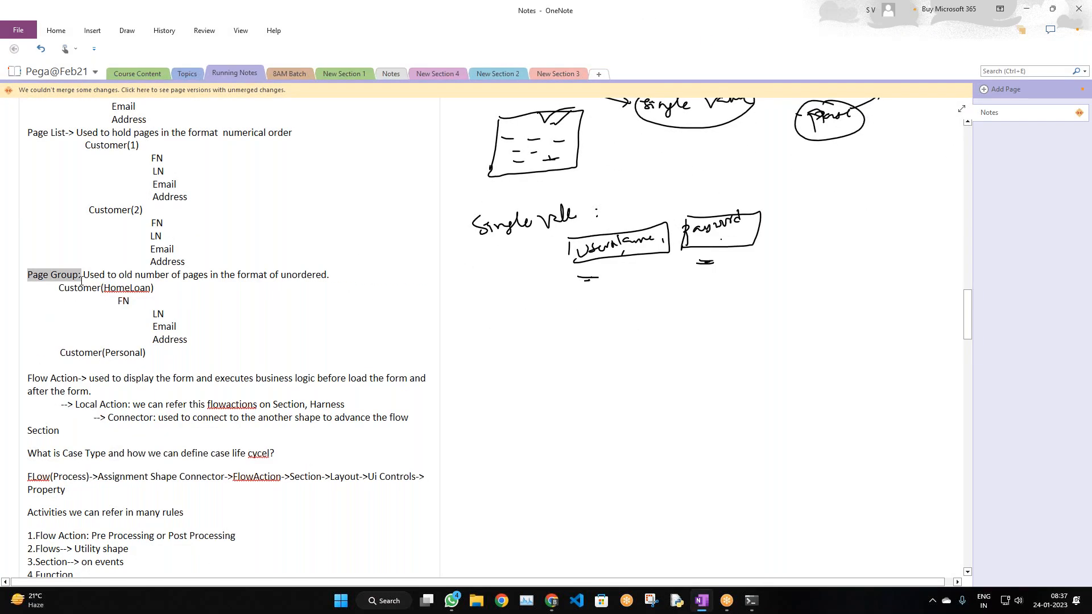
{"action": "left_click", "coordinate": [263, 298]}
{"action": "double_click", "coordinate": [58, 275]}
{"action": "left_click", "coordinate": [116, 312]}
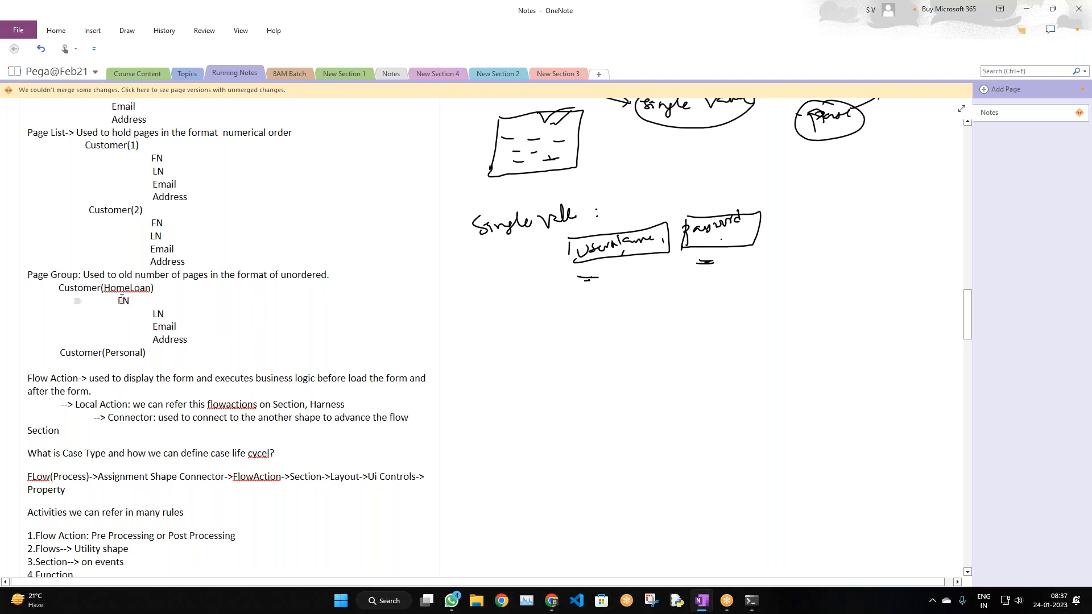
{"action": "double_click", "coordinate": [123, 288]}
{"action": "double_click", "coordinate": [124, 353]}
{"action": "left_click", "coordinate": [126, 357]}
Highlight HomeLoan and Personal again in the lower Customer examples
{"action": "scroll", "coordinate": [145, 359], "scroll_direction": "down", "scroll_amount": 1}
{"action": "scroll", "coordinate": [145, 359], "scroll_direction": "down", "scroll_amount": 1}
{"action": "scroll", "coordinate": [151, 359], "scroll_direction": "up", "scroll_amount": 2}
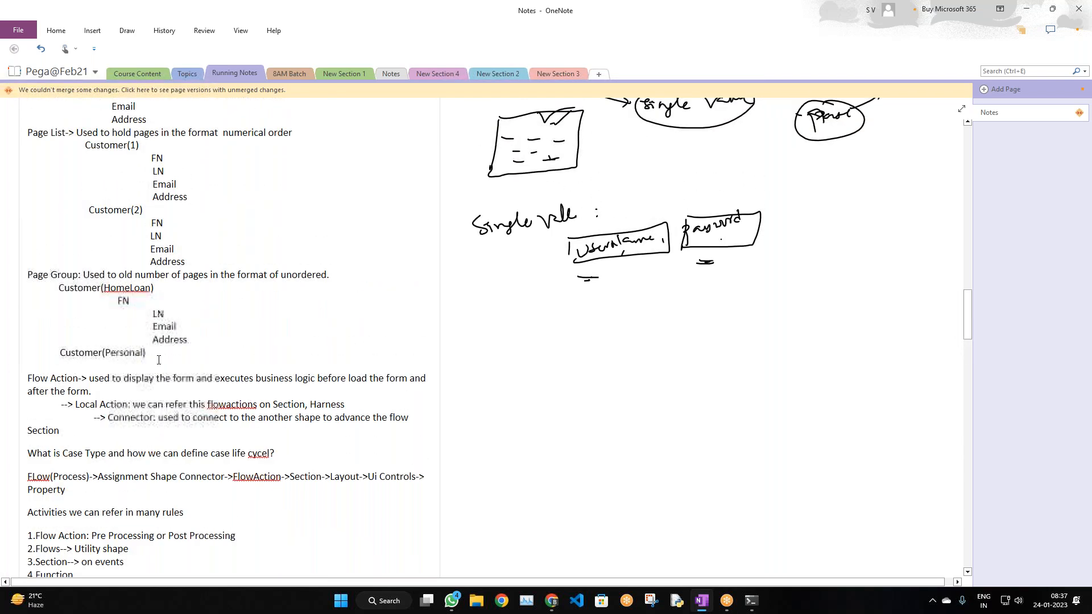
{"action": "scroll", "coordinate": [159, 360], "scroll_direction": "down", "scroll_amount": 2}
{"action": "scroll", "coordinate": [159, 361], "scroll_direction": "up", "scroll_amount": 5}
{"action": "double_click", "coordinate": [127, 380]}
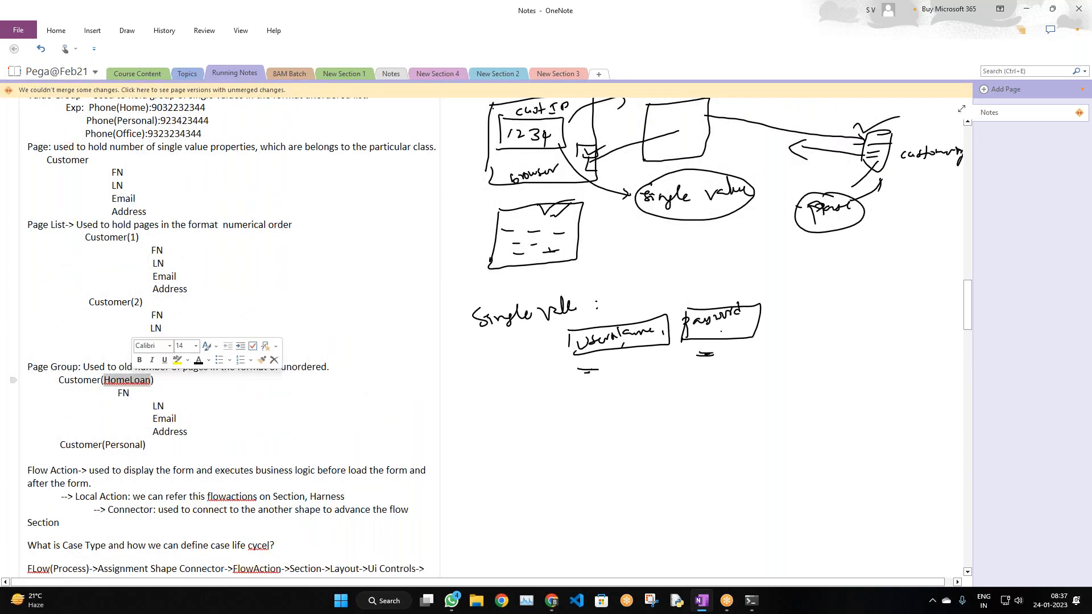
{"action": "left_click", "coordinate": [129, 445]}
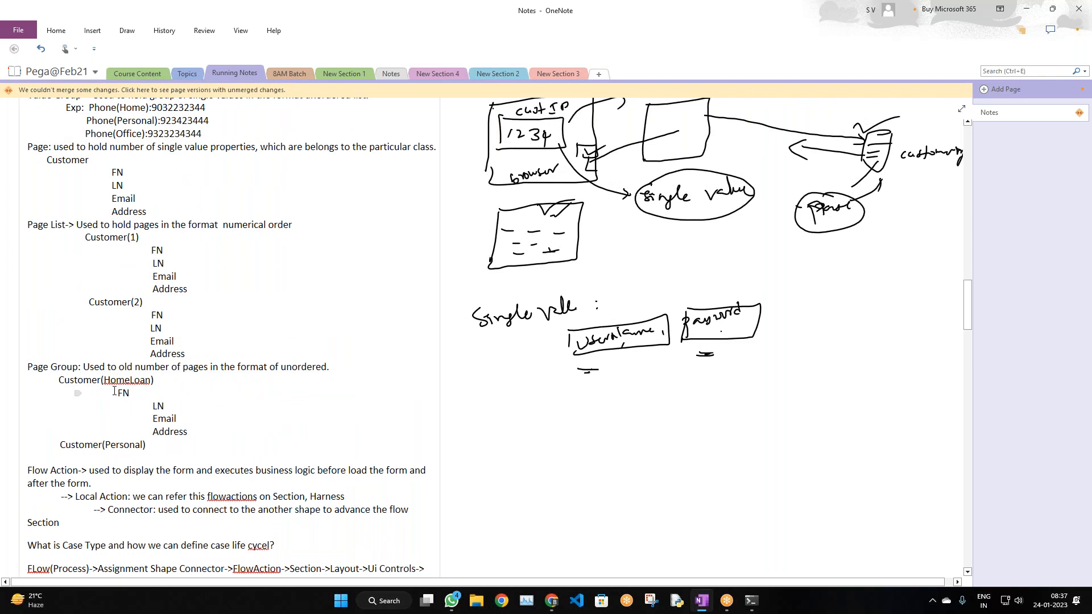
{"action": "double_click", "coordinate": [120, 380]}
{"action": "double_click", "coordinate": [134, 447]}
Scroll through the notes, then switch to the Pega Dev Studio browser window
{"action": "scroll", "coordinate": [174, 419], "scroll_direction": "down", "scroll_amount": 3}
{"action": "scroll", "coordinate": [171, 398], "scroll_direction": "up", "scroll_amount": 6}
{"action": "scroll", "coordinate": [160, 329], "scroll_direction": "down", "scroll_amount": 5}
{"action": "scroll", "coordinate": [160, 329], "scroll_direction": "down", "scroll_amount": 3}
{"action": "scroll", "coordinate": [168, 341], "scroll_direction": "up", "scroll_amount": 12}
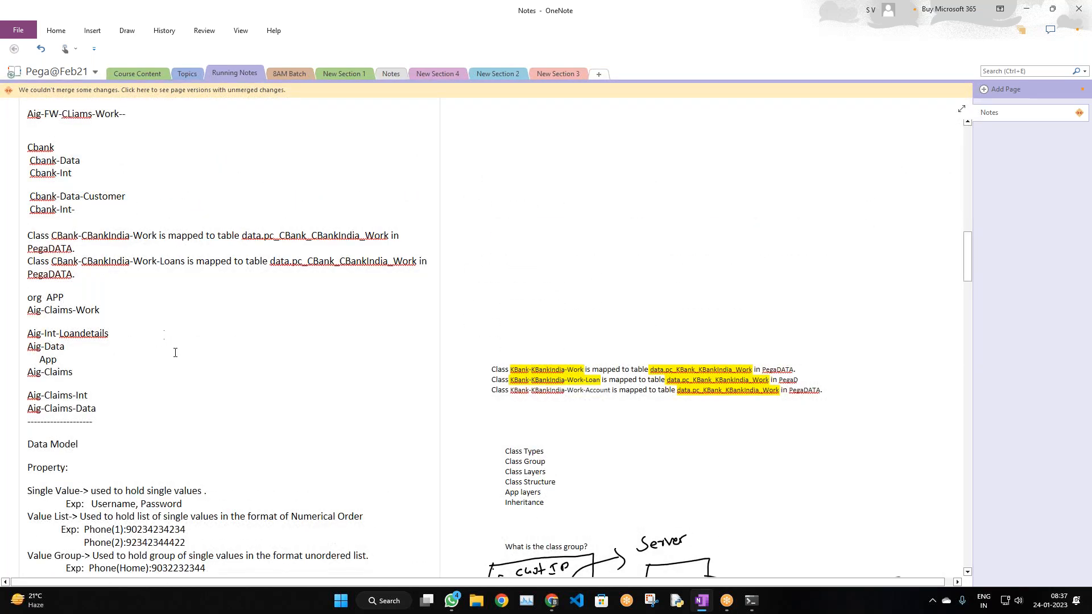
{"action": "scroll", "coordinate": [175, 352], "scroll_direction": "up", "scroll_amount": 3}
{"action": "scroll", "coordinate": [175, 353], "scroll_direction": "down", "scroll_amount": 15}
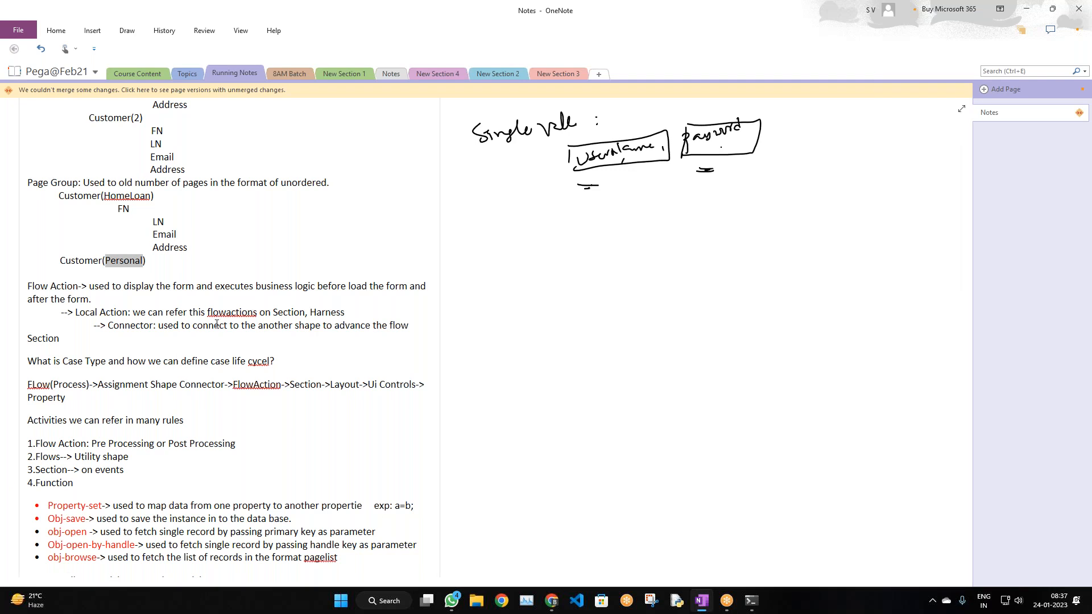
{"action": "scroll", "coordinate": [230, 318], "scroll_direction": "up", "scroll_amount": 3}
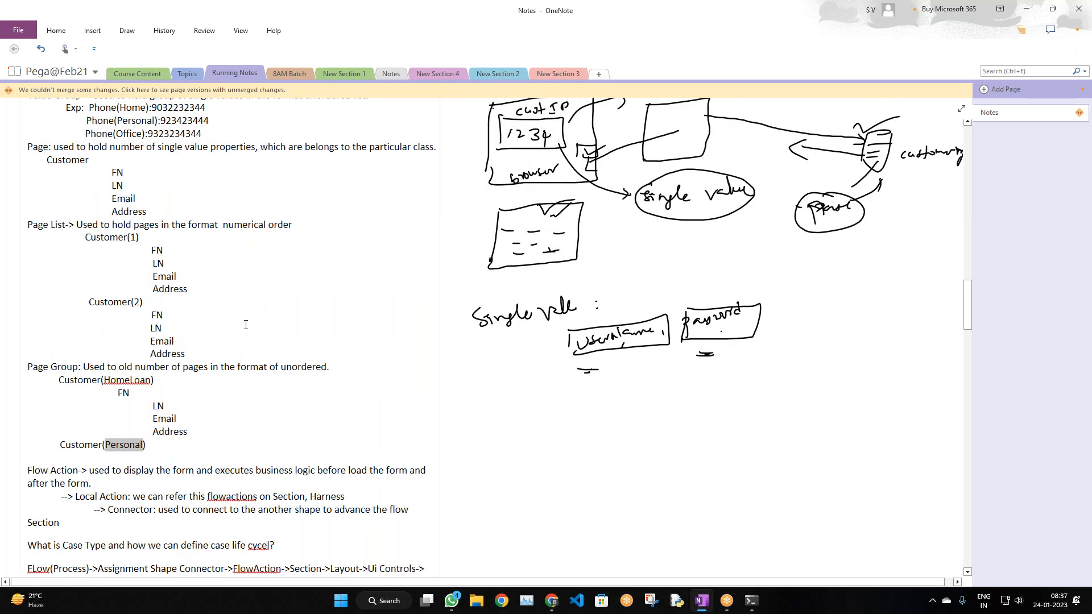
{"action": "scroll", "coordinate": [246, 324], "scroll_direction": "down", "scroll_amount": 2}
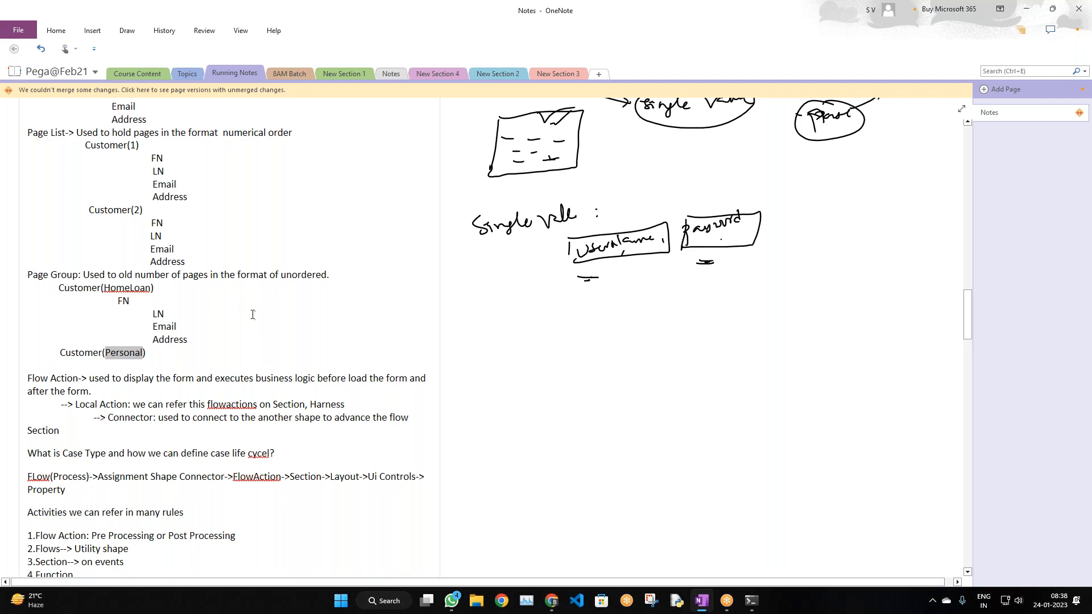
{"action": "scroll", "coordinate": [266, 349], "scroll_direction": "up", "scroll_amount": 6}
{"action": "scroll", "coordinate": [266, 341], "scroll_direction": "down", "scroll_amount": 8}
{"action": "scroll", "coordinate": [266, 340], "scroll_direction": "down", "scroll_amount": 2}
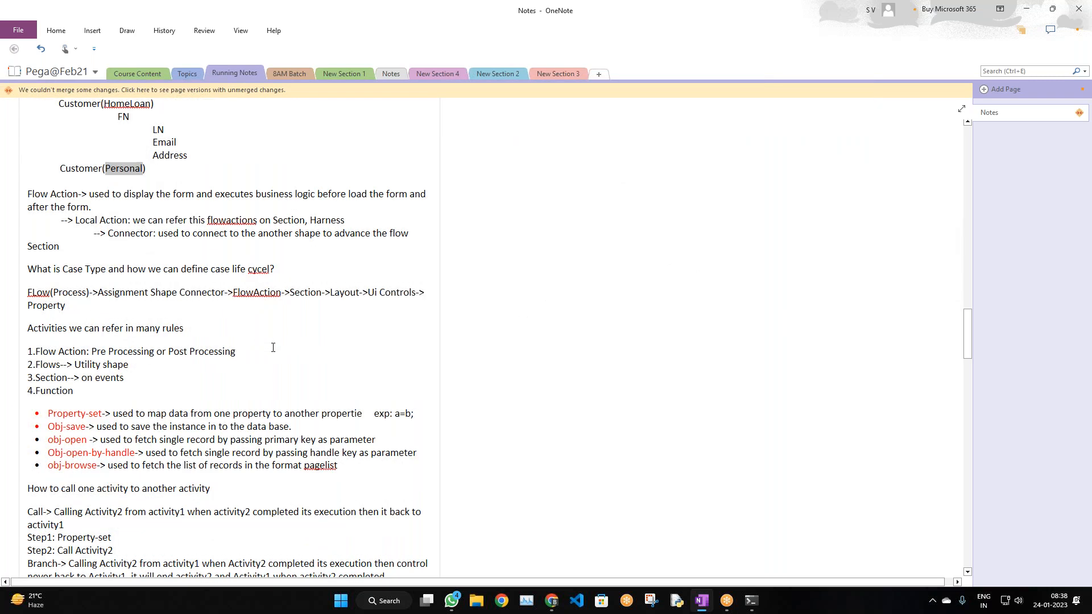
{"action": "scroll", "coordinate": [271, 356], "scroll_direction": "up", "scroll_amount": 4}
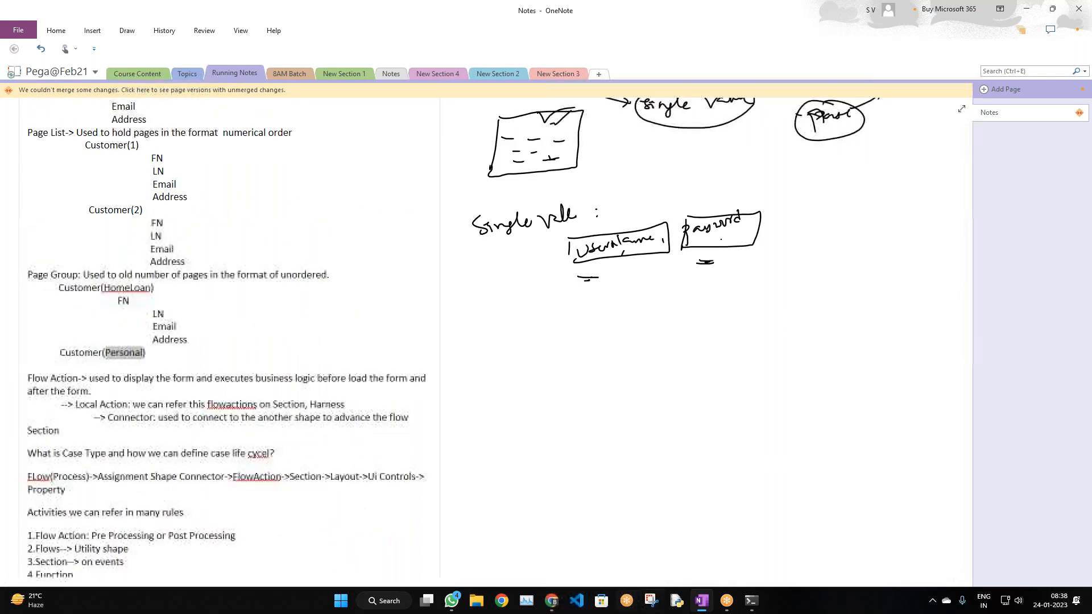
{"action": "left_click", "coordinate": [551, 602]}
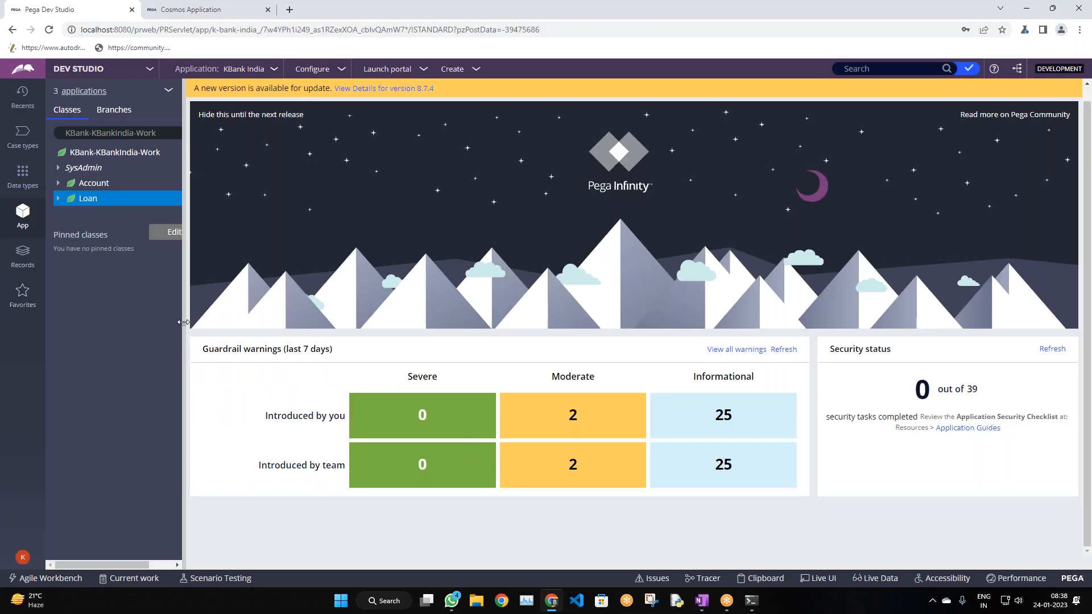
Widen the panel, open the Loan case type, then switch between the class tree and case type list
{"action": "left_click_drag", "start_coordinate": [185, 322], "coordinate": [199, 322]}
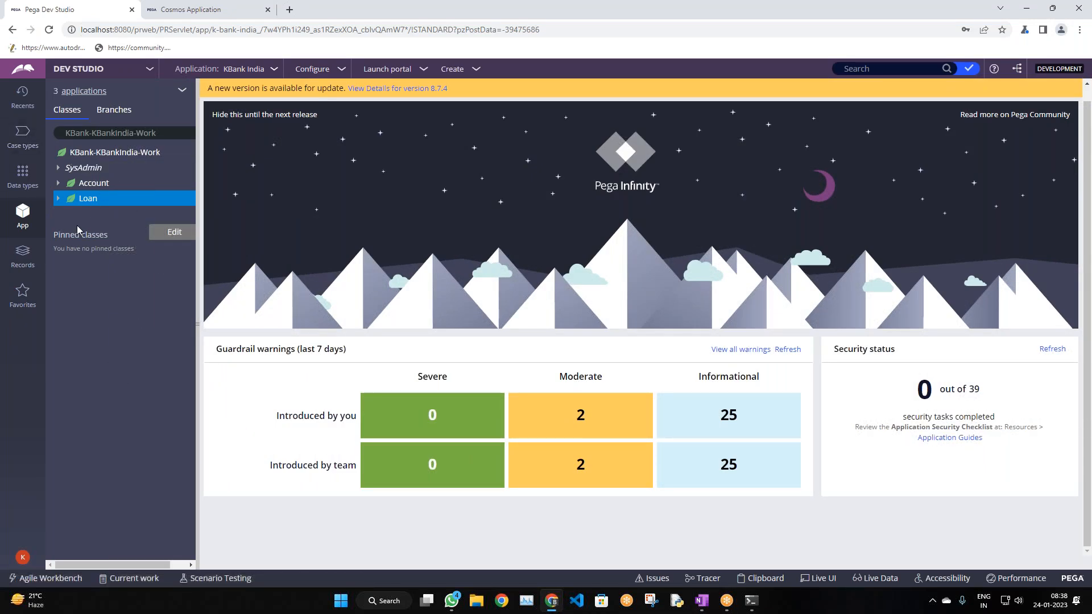
{"action": "left_click", "coordinate": [19, 149]}
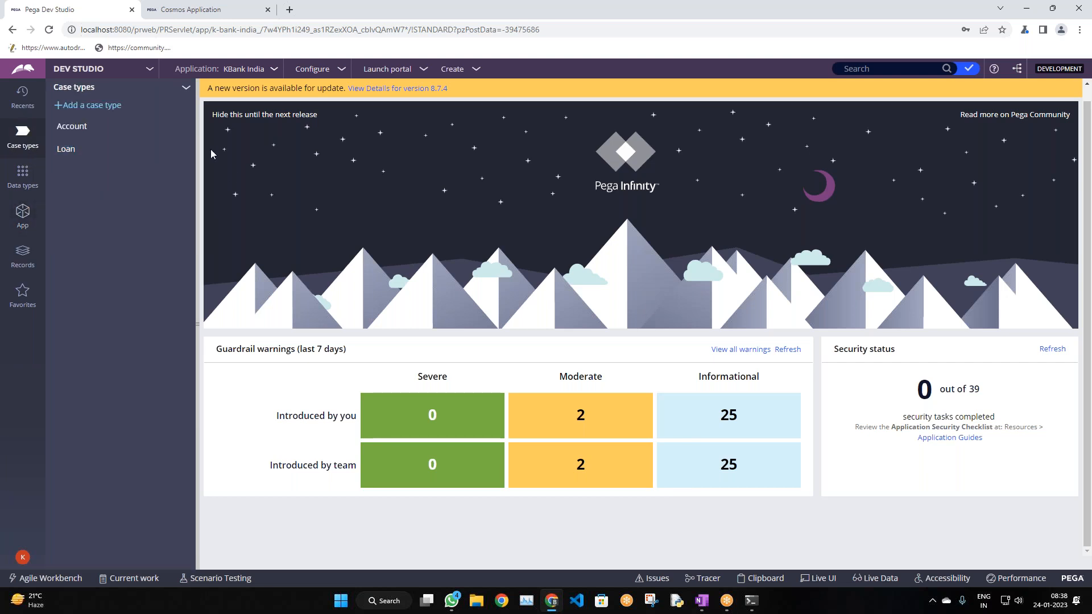
{"action": "left_click", "coordinate": [75, 150]}
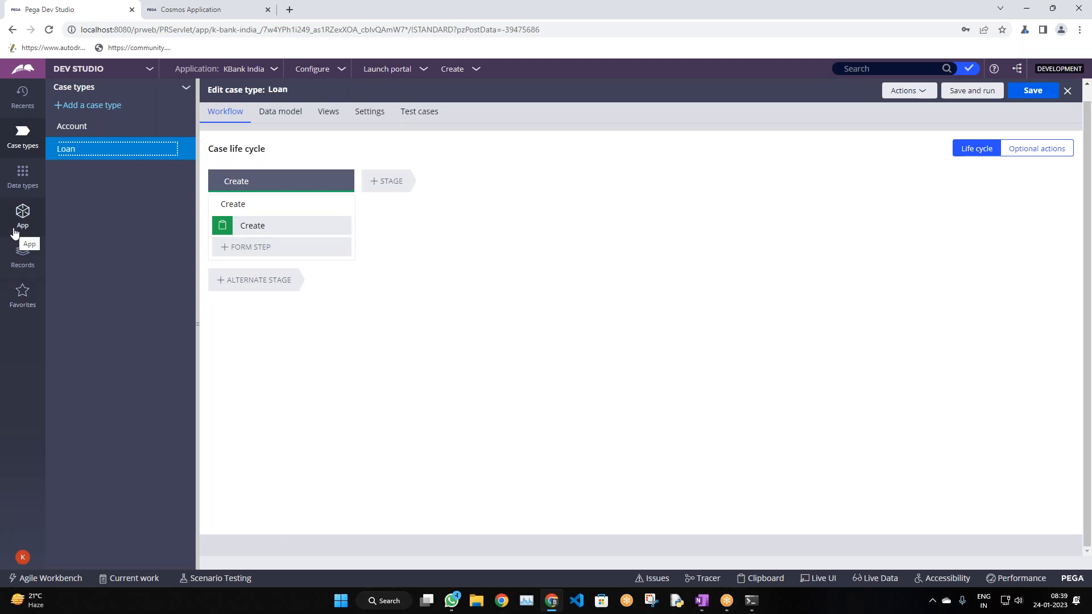
{"action": "left_click", "coordinate": [20, 225]}
{"action": "left_click", "coordinate": [23, 135]}
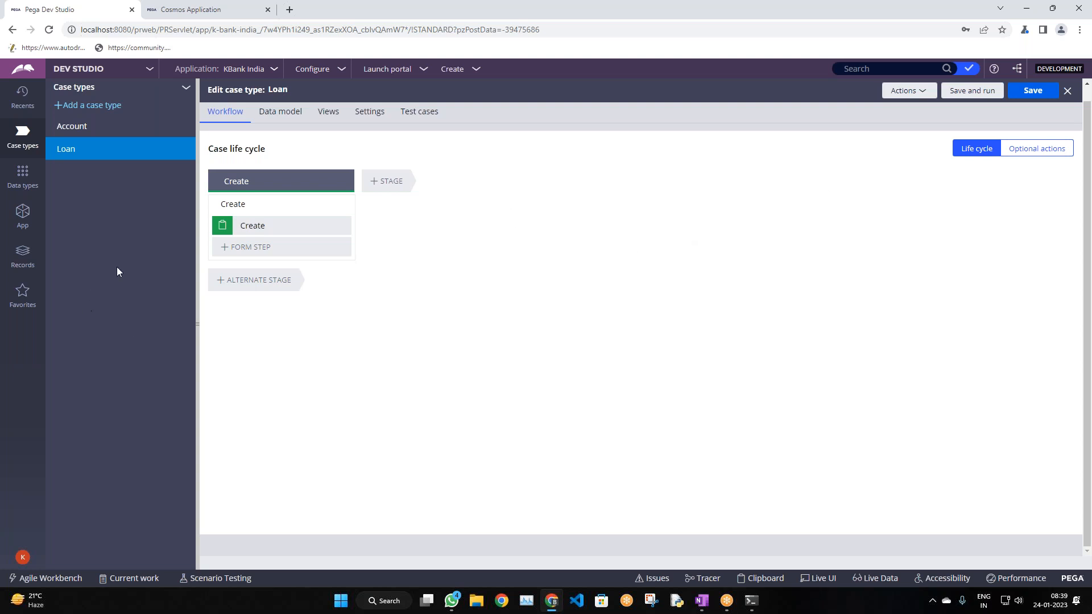
Add a new case type named Recruiting, replacing the mistyped 'ObnBoard Employee'
{"action": "left_click", "coordinate": [97, 112]}
{"action": "left_click", "coordinate": [445, 313]}
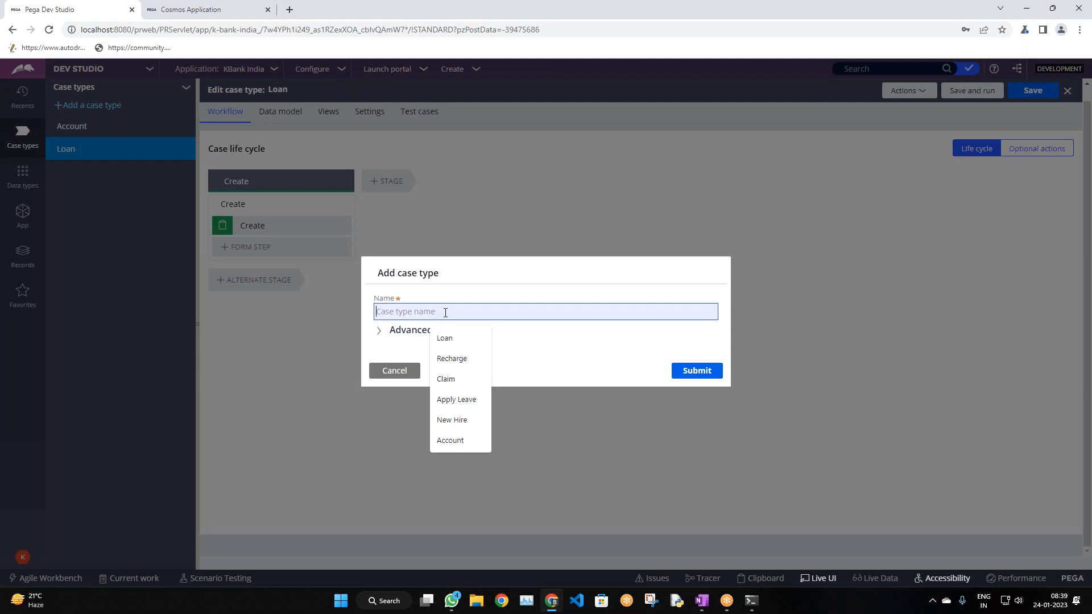
{"action": "type", "text": "O"}
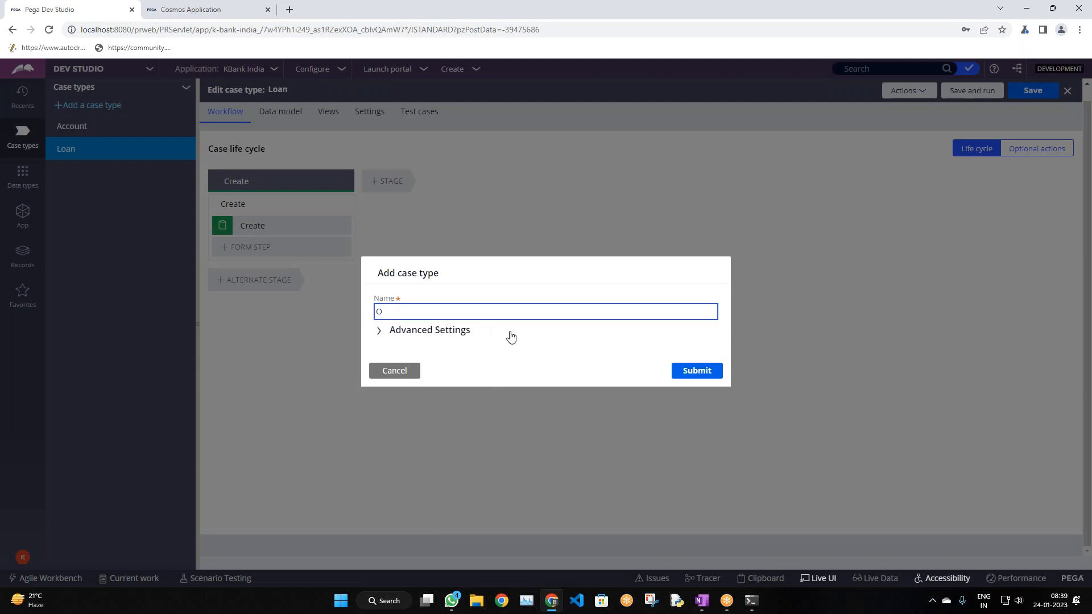
{"action": "type", "text": "b"}
{"action": "type", "text": "nBoar"}
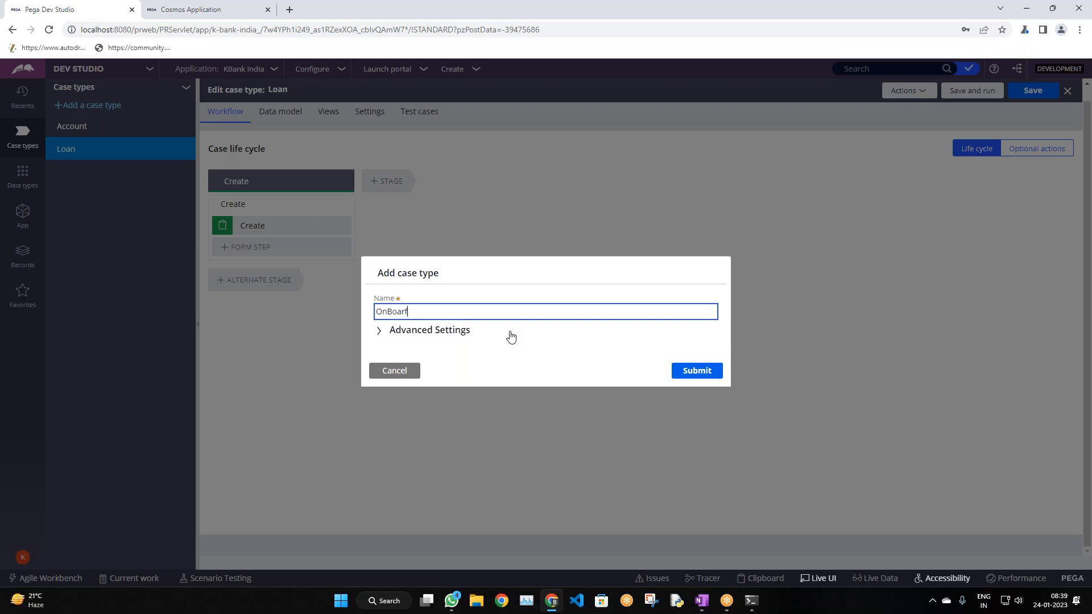
{"action": "type", "text": "d Employee"}
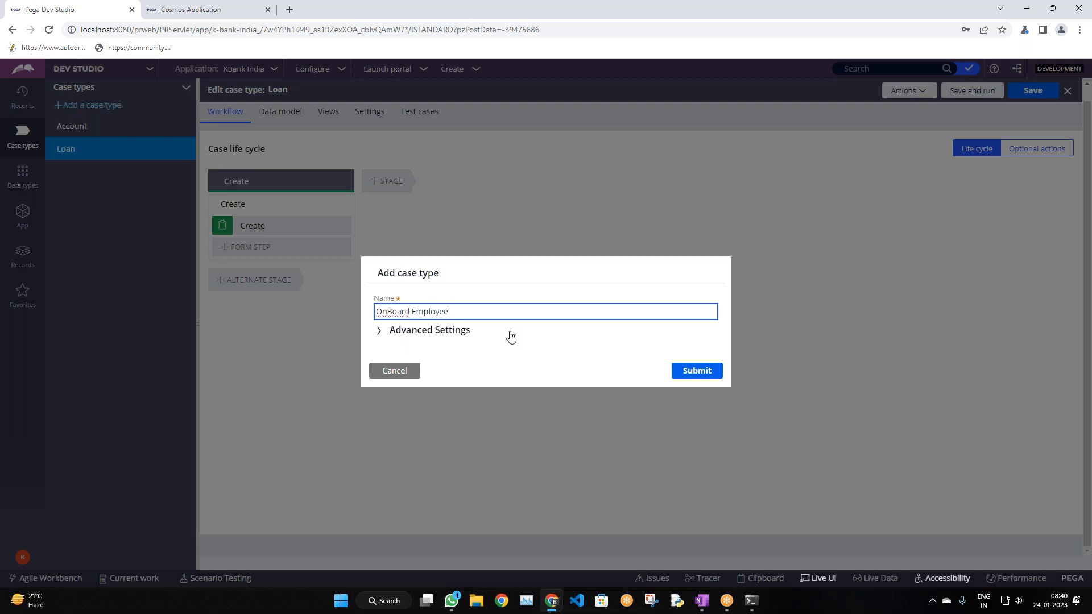
{"action": "left_click", "coordinate": [530, 350]}
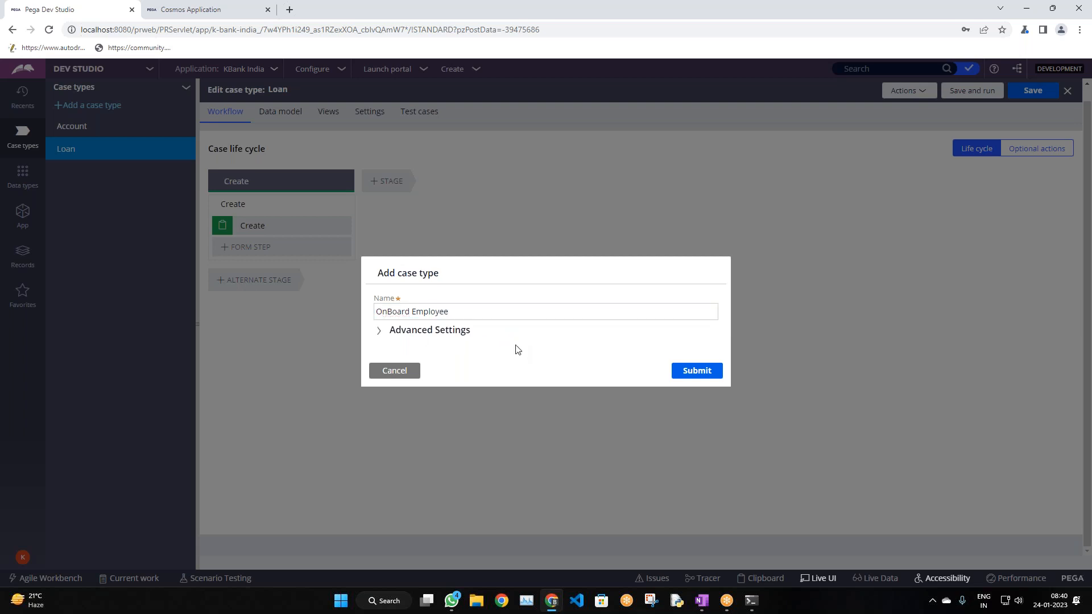
{"action": "left_click_drag", "start_coordinate": [423, 310], "coordinate": [417, 312]}
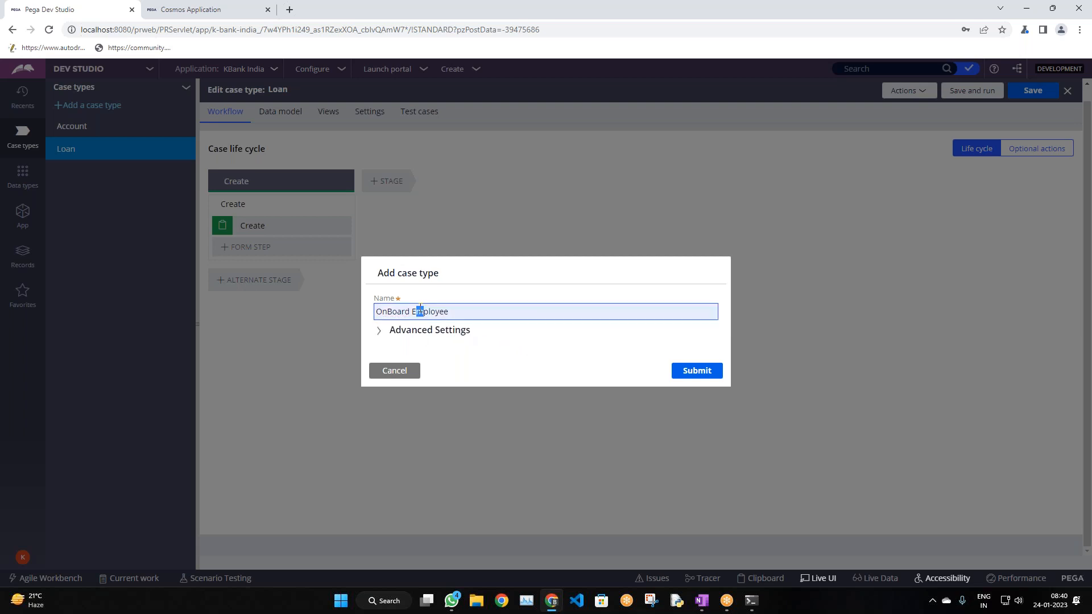
{"action": "double_click", "coordinate": [437, 312]}
{"action": "key", "text": "BackSpace"}
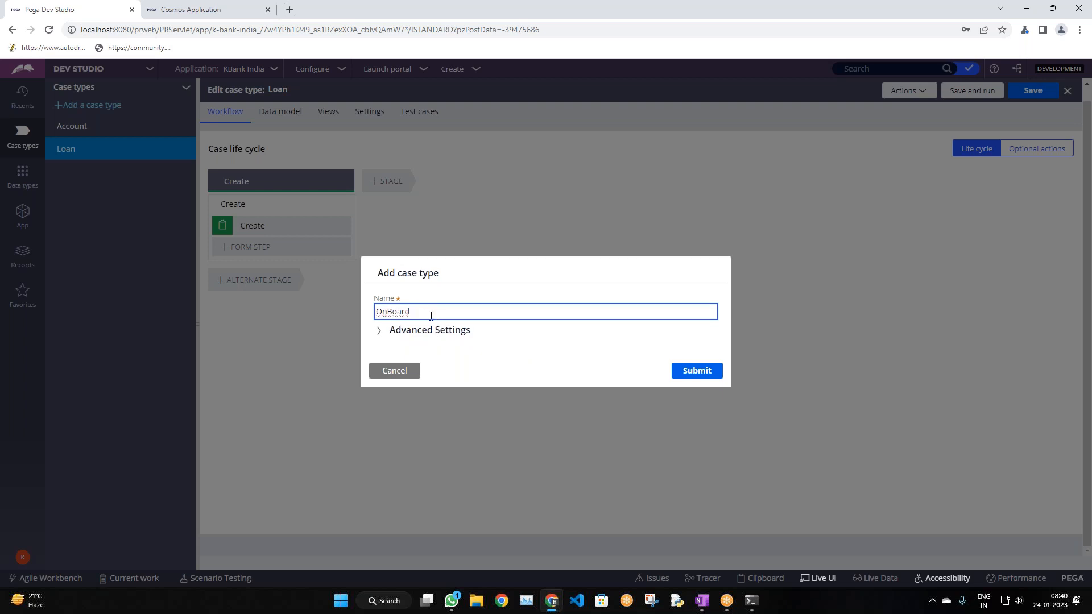
{"action": "double_click", "coordinate": [431, 316]}
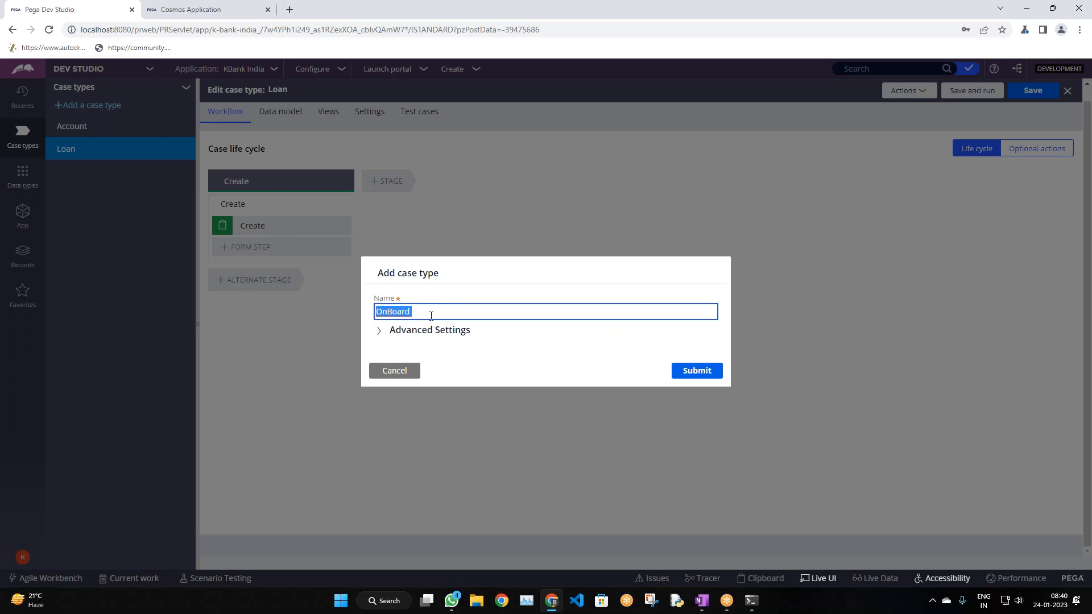
{"action": "type", "text": "Recre"}
{"action": "key", "text": "BackSpace"}
{"action": "type", "text": "uiting"}
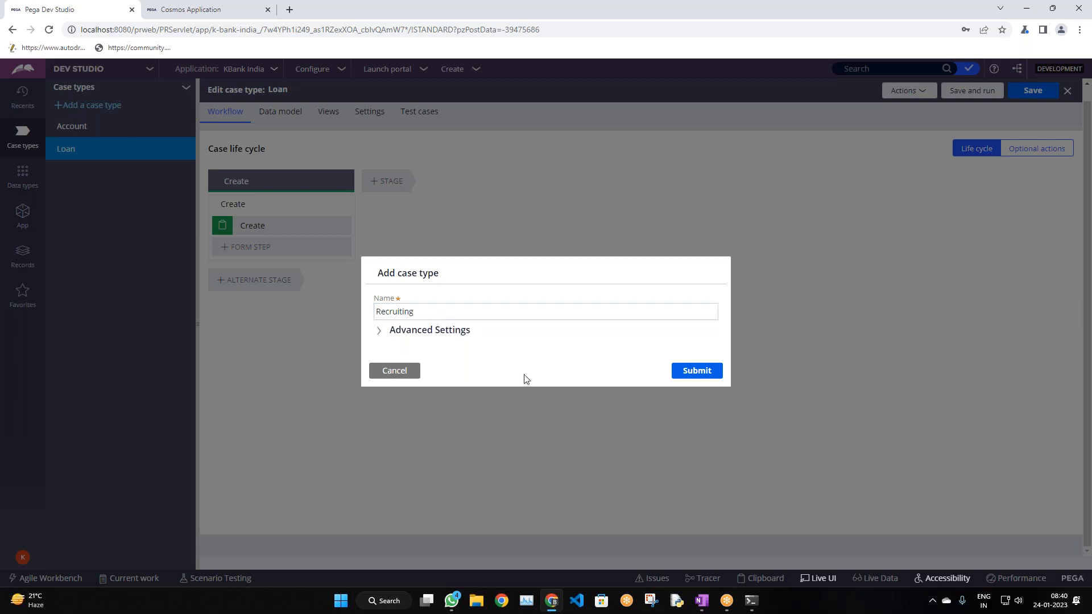
Check the parent class KBank-KBankIndia-Work under Advanced Settings
{"action": "left_click", "coordinate": [453, 331]}
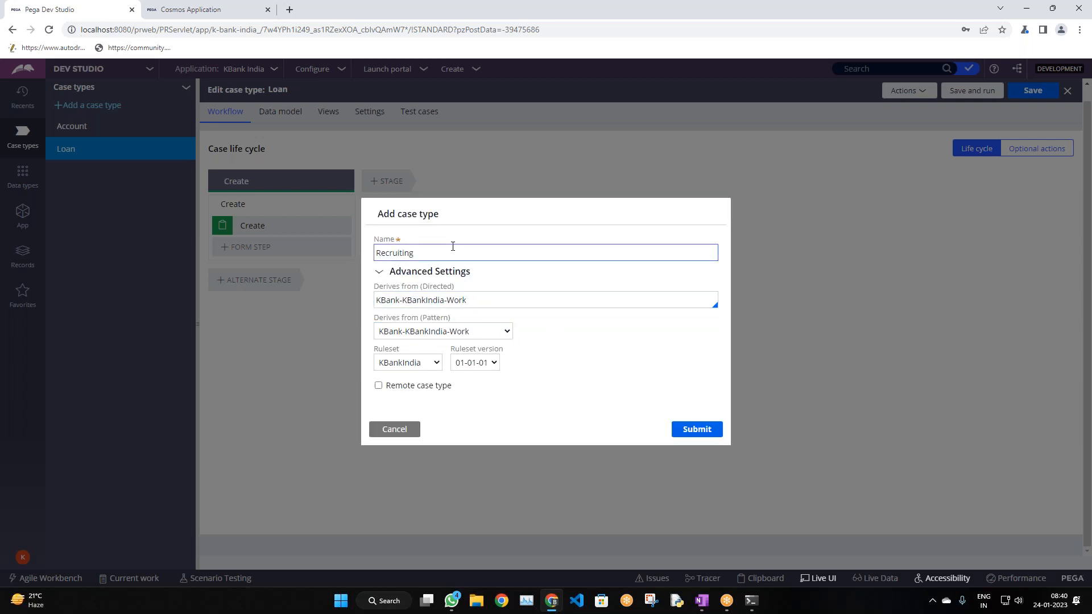
{"action": "left_click_drag", "start_coordinate": [485, 302], "coordinate": [355, 292]}
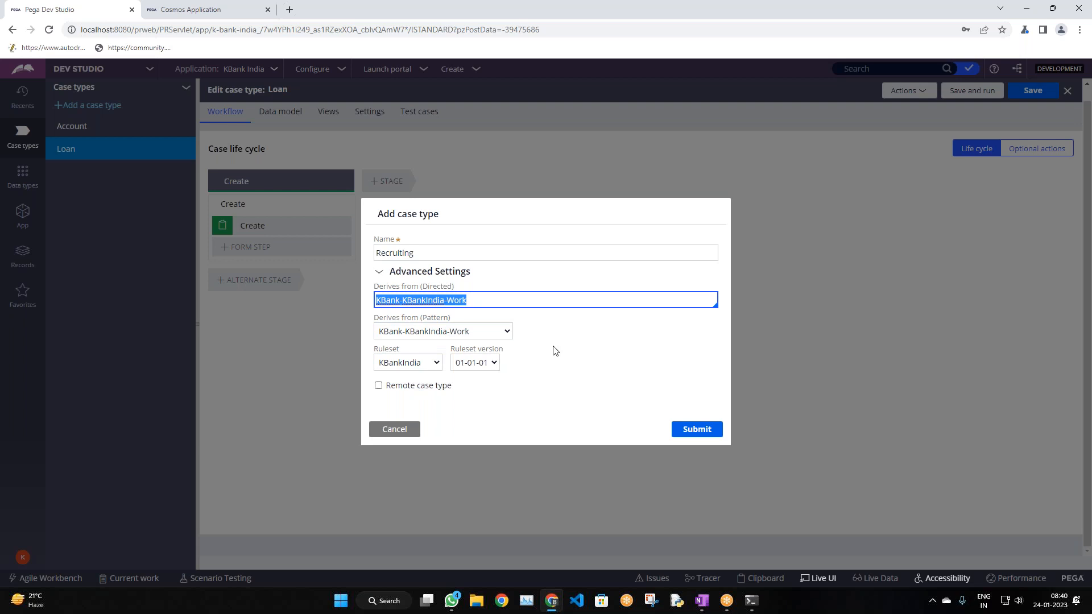
{"action": "left_click", "coordinate": [567, 357]}
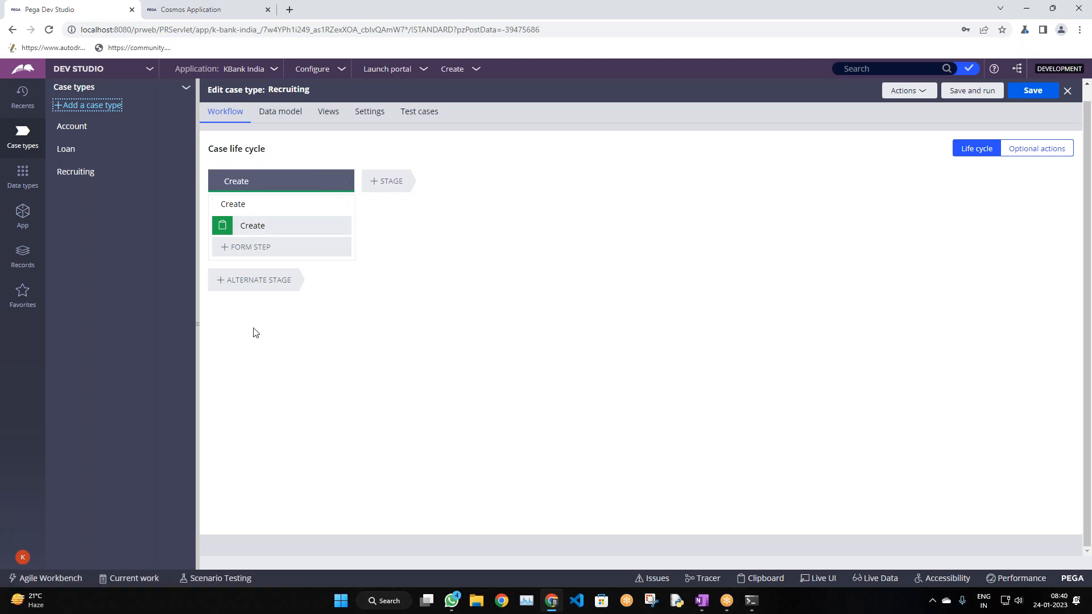
Rename the Create stage to Employee Information
{"action": "left_click", "coordinate": [298, 178]}
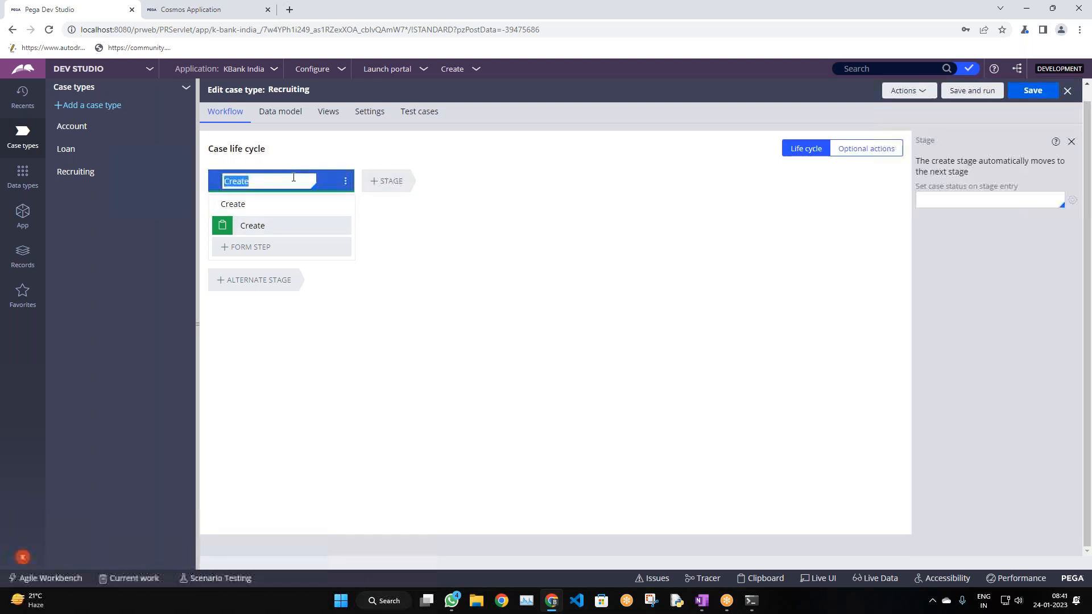
{"action": "type", "text": "Emp"}
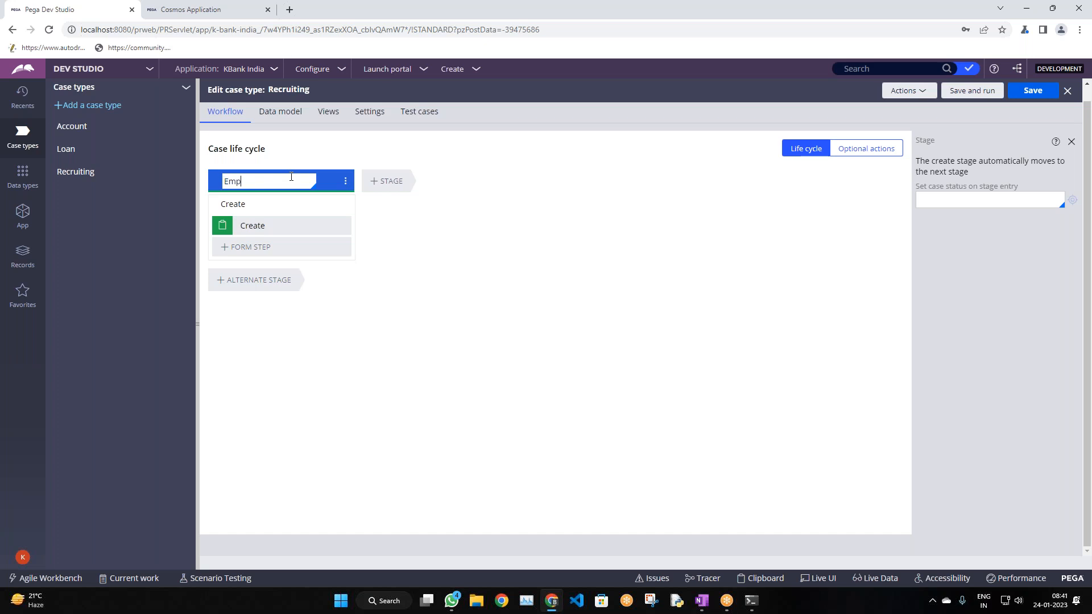
{"action": "type", "text": "loyee Information"}
{"action": "key", "text": "ctrl+a"}
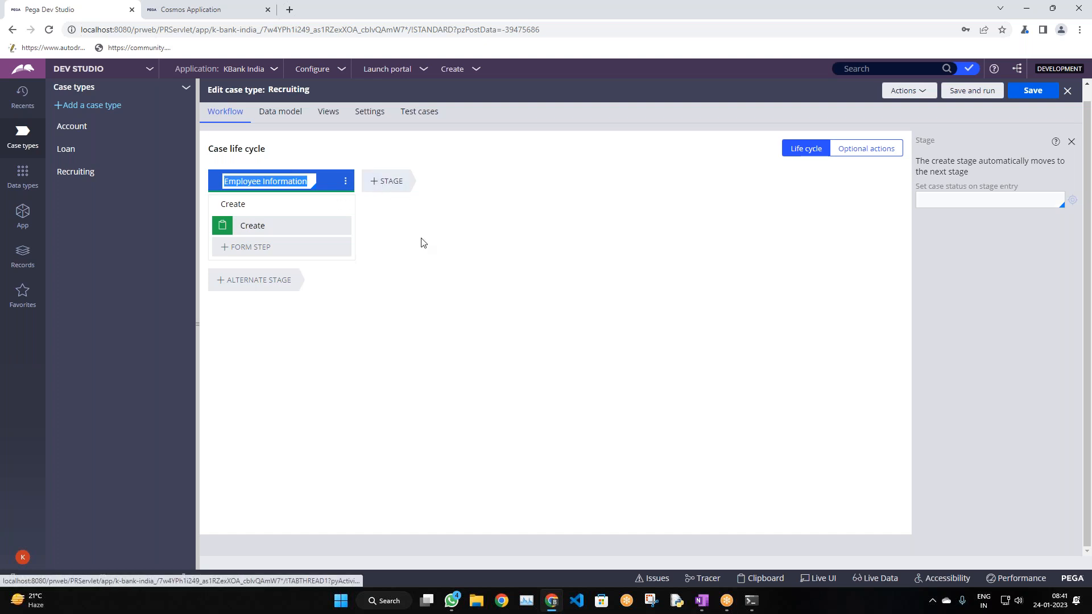
{"action": "left_click", "coordinate": [288, 181]}
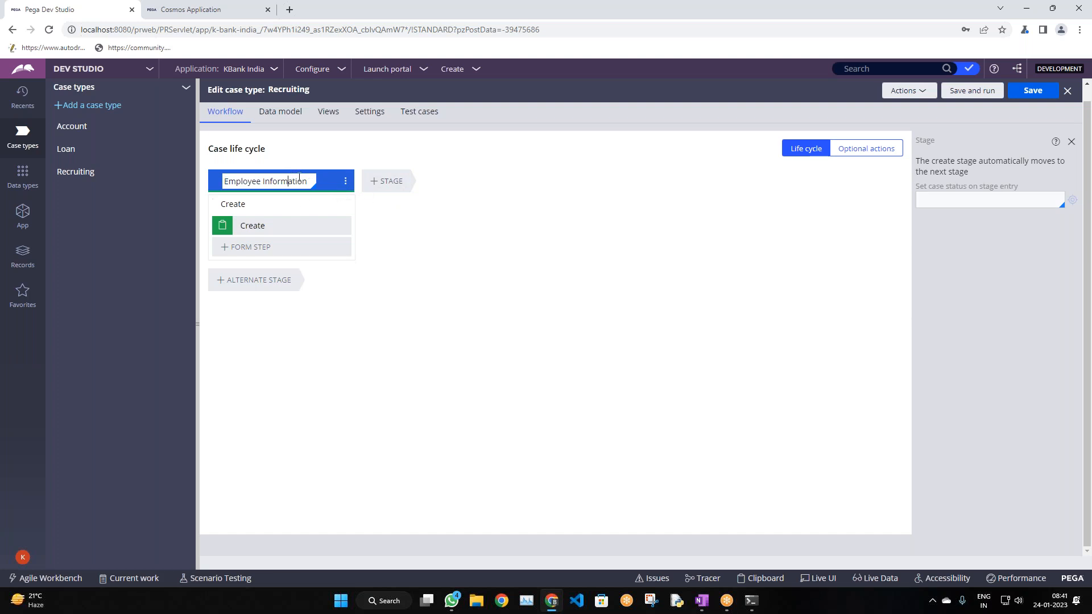
Add a Review stage after Employee Information, followed by another new stage
{"action": "left_click", "coordinate": [383, 182]}
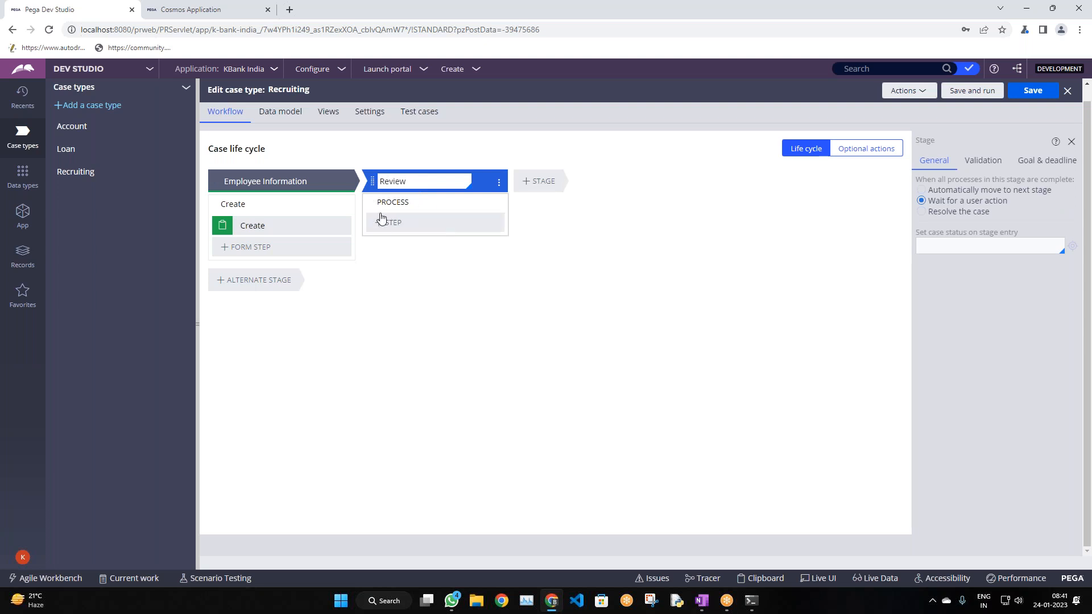
{"action": "mouse_move", "coordinate": [412, 224]}
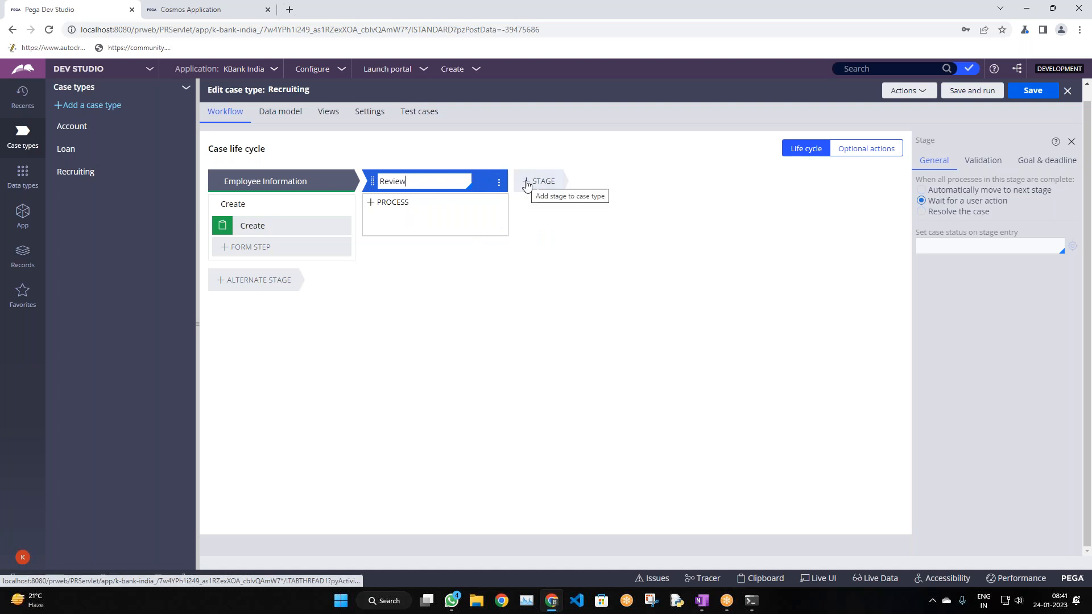
{"action": "key", "text": "ctrl+a"}
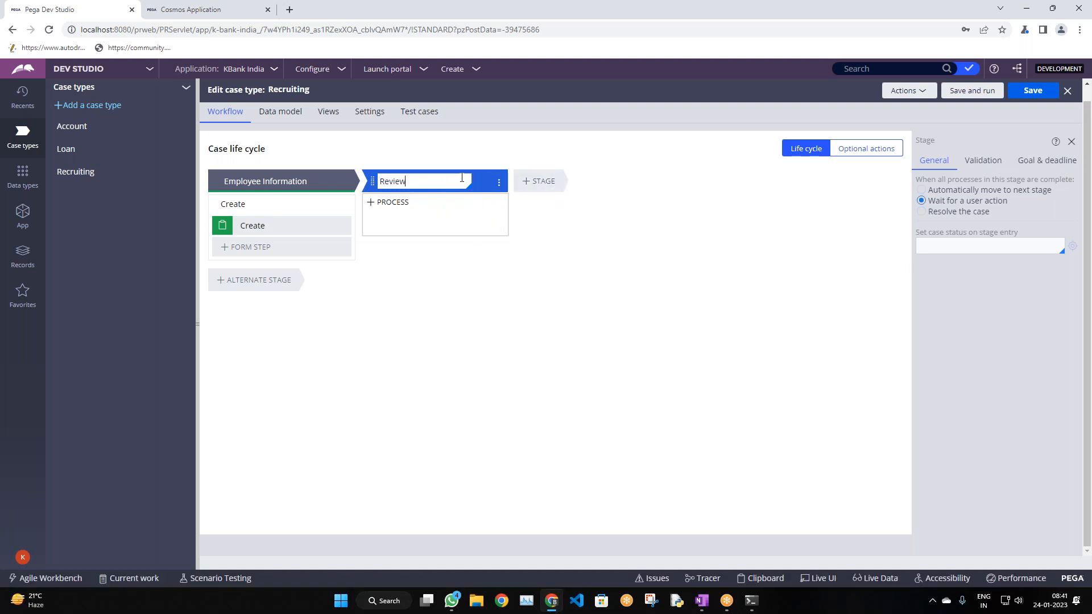
{"action": "left_click", "coordinate": [535, 184]}
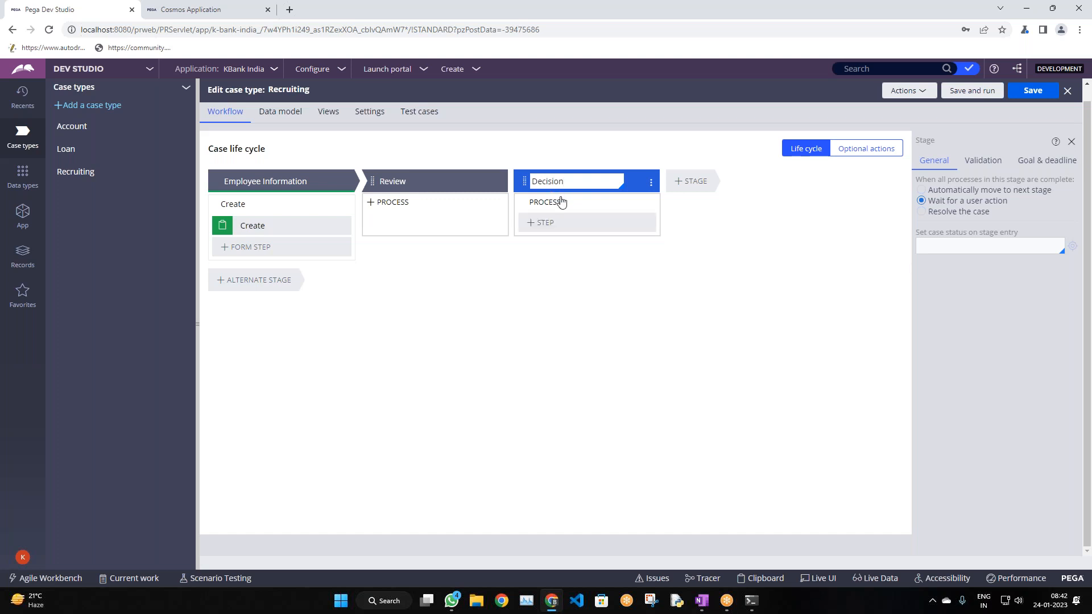
Add Approval and OnBoard stages after Decision
{"action": "left_click", "coordinate": [691, 189]}
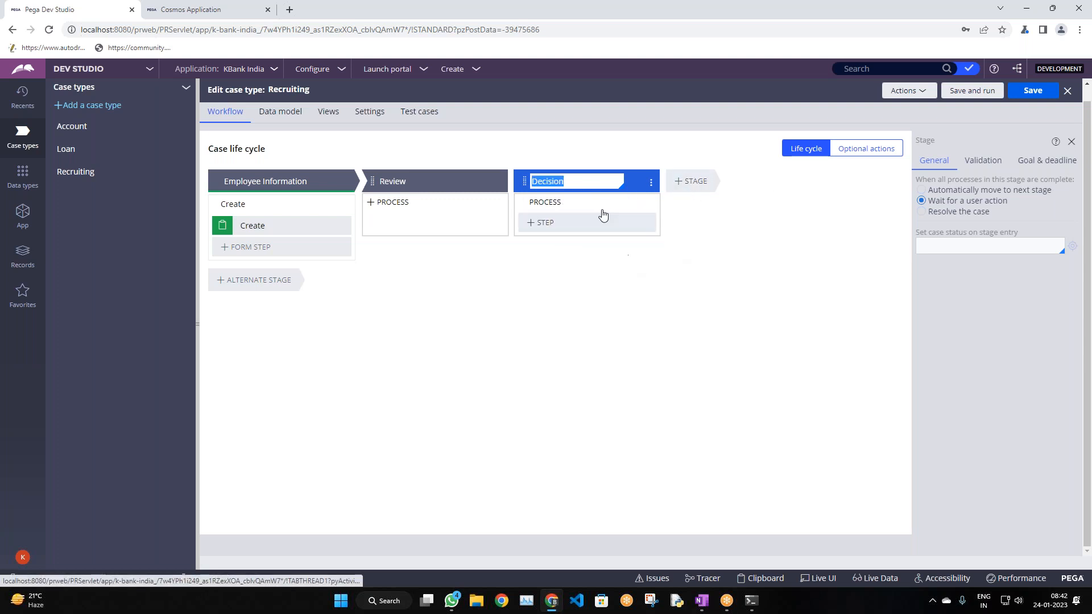
{"action": "left_click", "coordinate": [685, 188]}
{"action": "left_click", "coordinate": [623, 187]}
{"action": "left_click", "coordinate": [703, 219]}
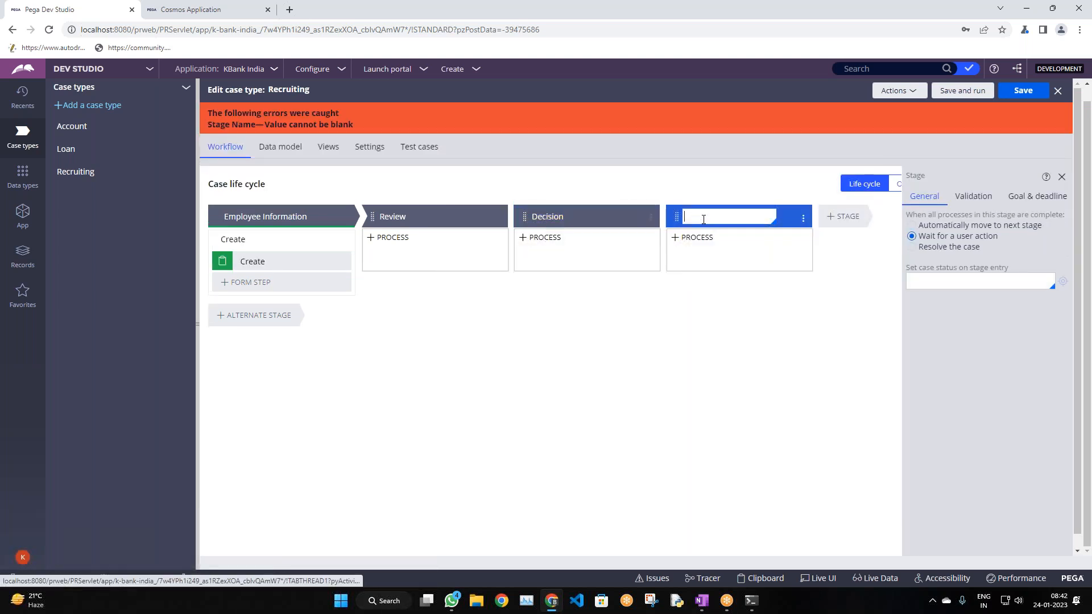
{"action": "type", "text": "Appro"}
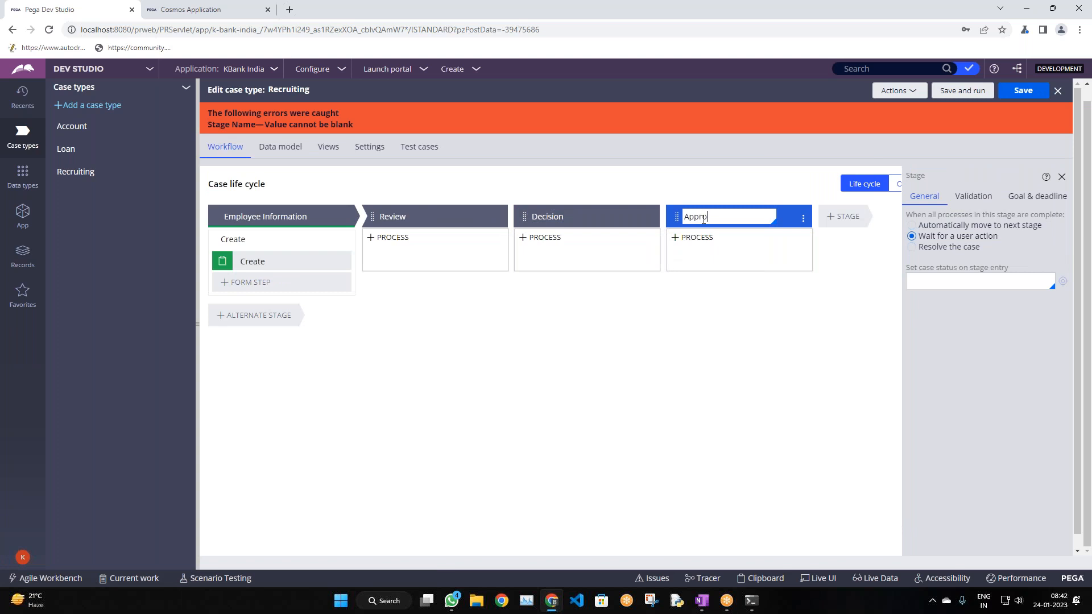
{"action": "type", "text": "val"}
{"action": "left_click", "coordinate": [834, 218]}
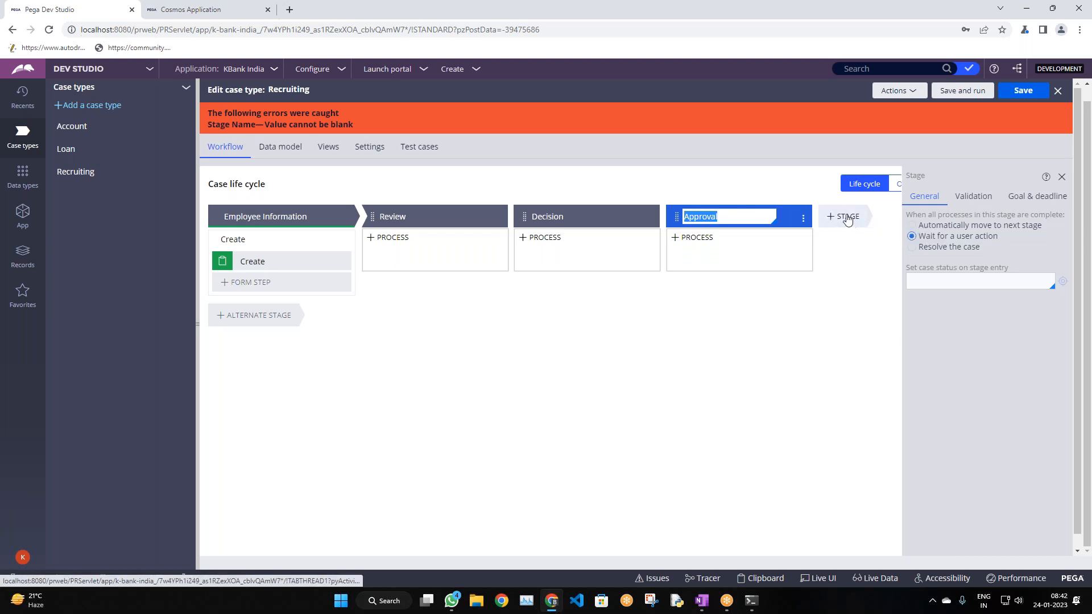
{"action": "left_click", "coordinate": [843, 218]}
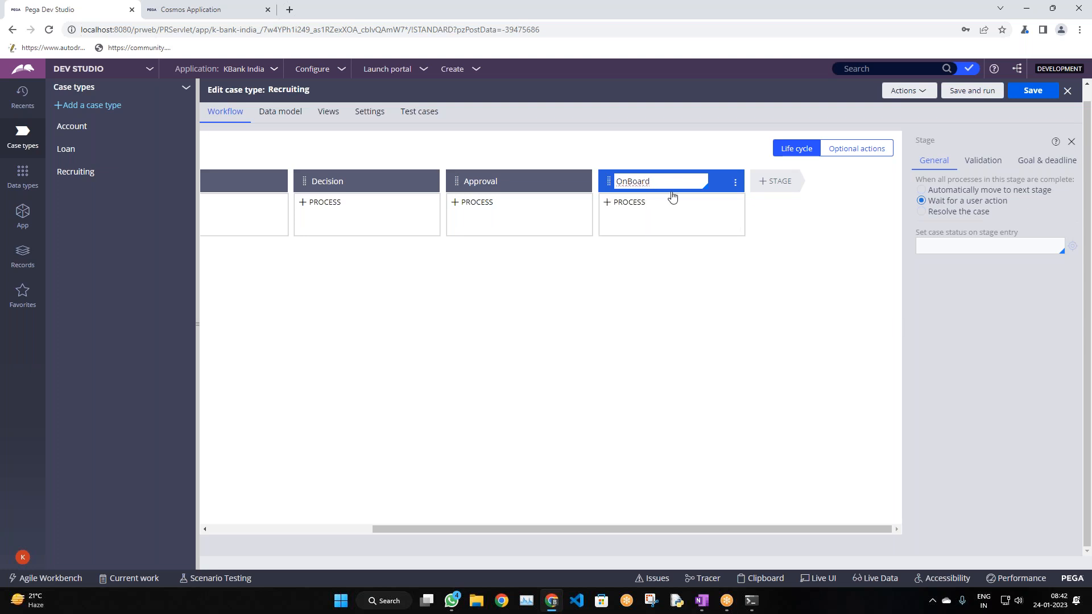
Add a Resolve stage after OnBoard and set it to resolve the case
{"action": "left_click", "coordinate": [772, 184]}
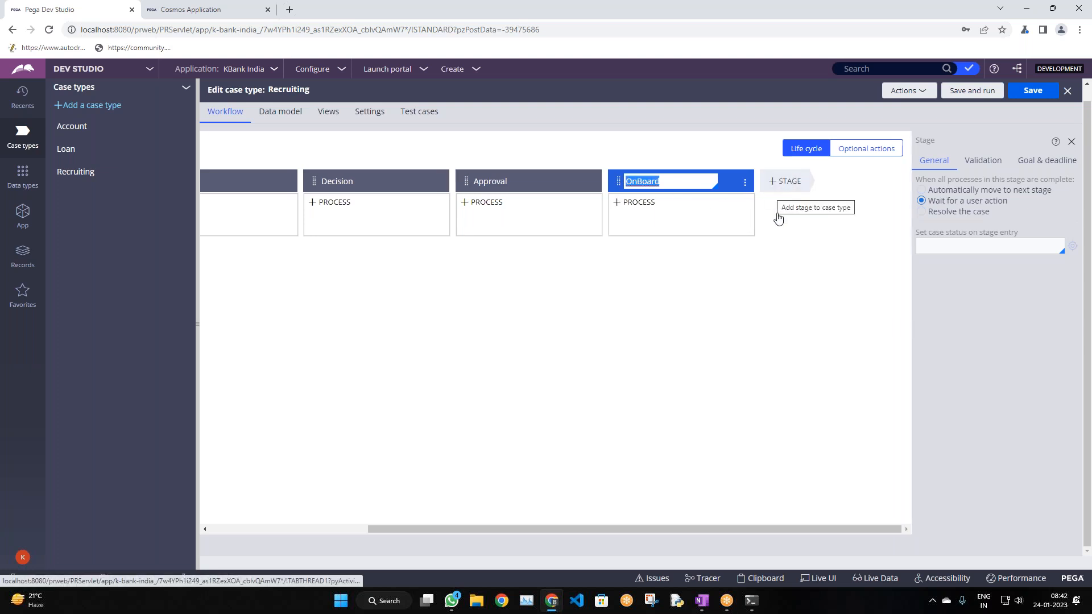
{"action": "type", "text": "Resolve"}
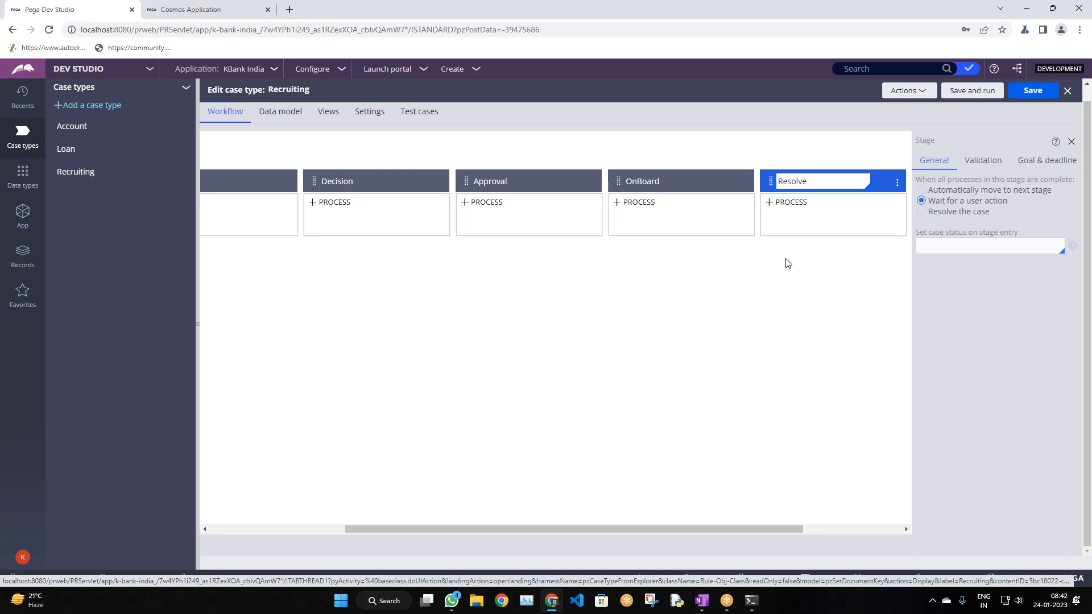
{"action": "left_click", "coordinate": [921, 211]}
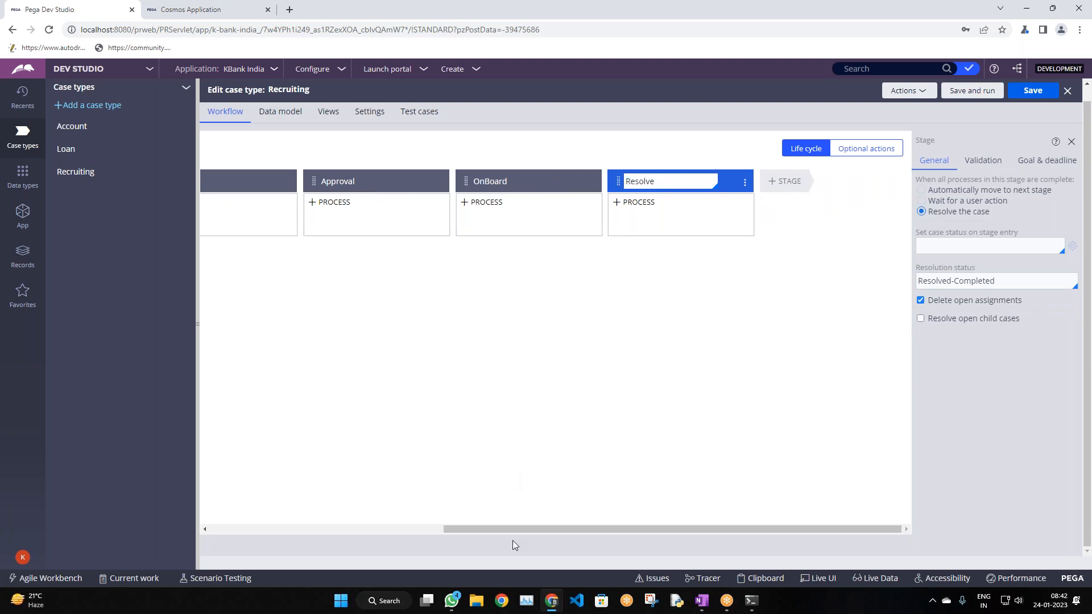
Set the OnBoard stage to move automatically to the next stage
{"action": "left_click_drag", "start_coordinate": [511, 540], "coordinate": [437, 522]}
{"action": "left_click", "coordinate": [541, 471]}
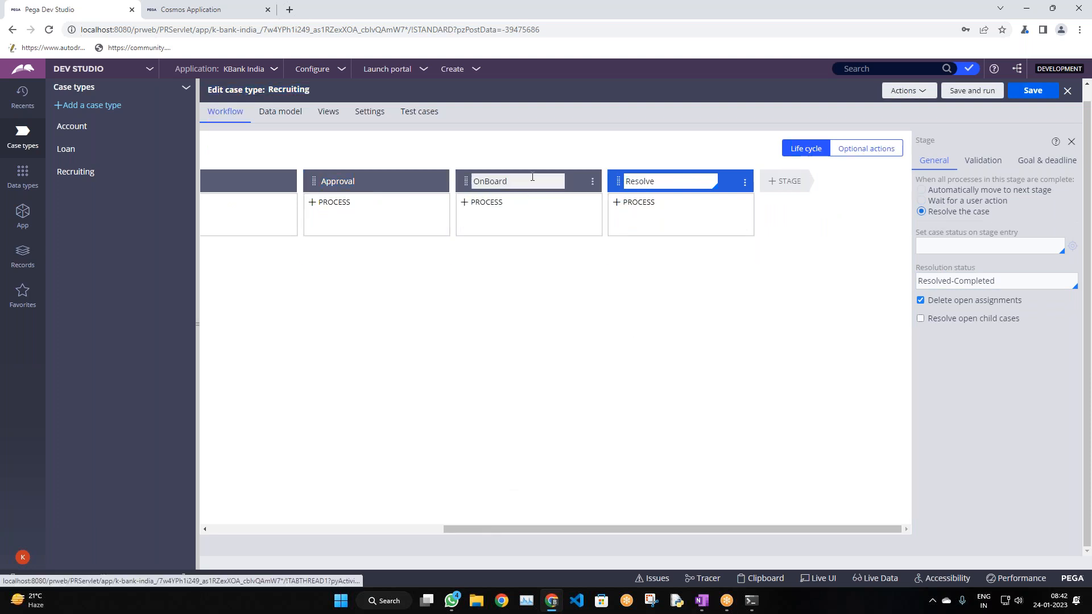
{"action": "left_click", "coordinate": [534, 181]}
{"action": "left_click", "coordinate": [921, 191]}
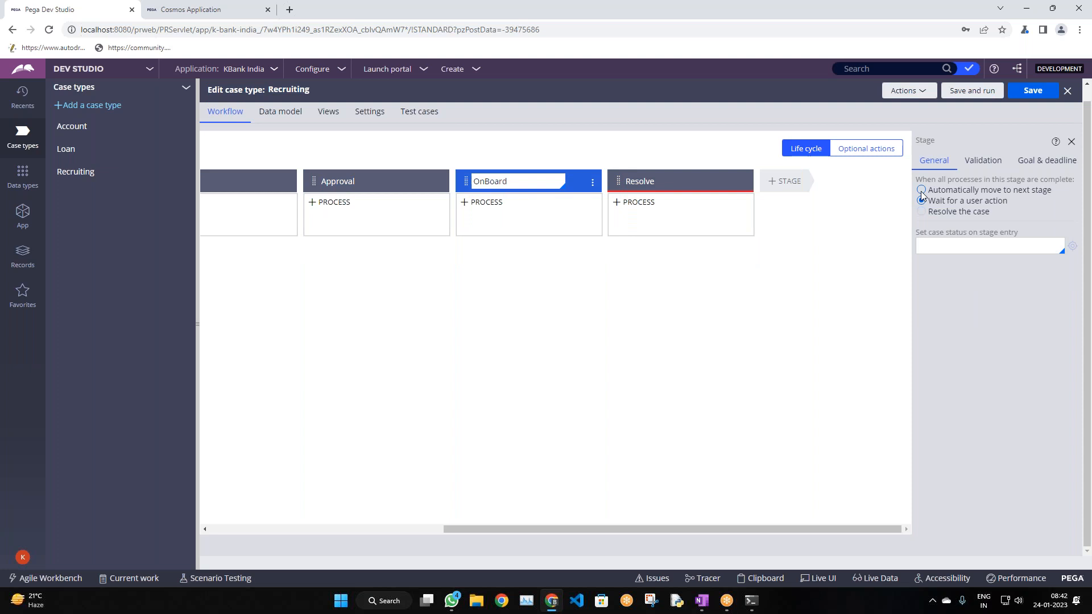
Set the Approval, Decision and Review stages to advance automatically when complete
{"action": "left_click", "coordinate": [385, 177]}
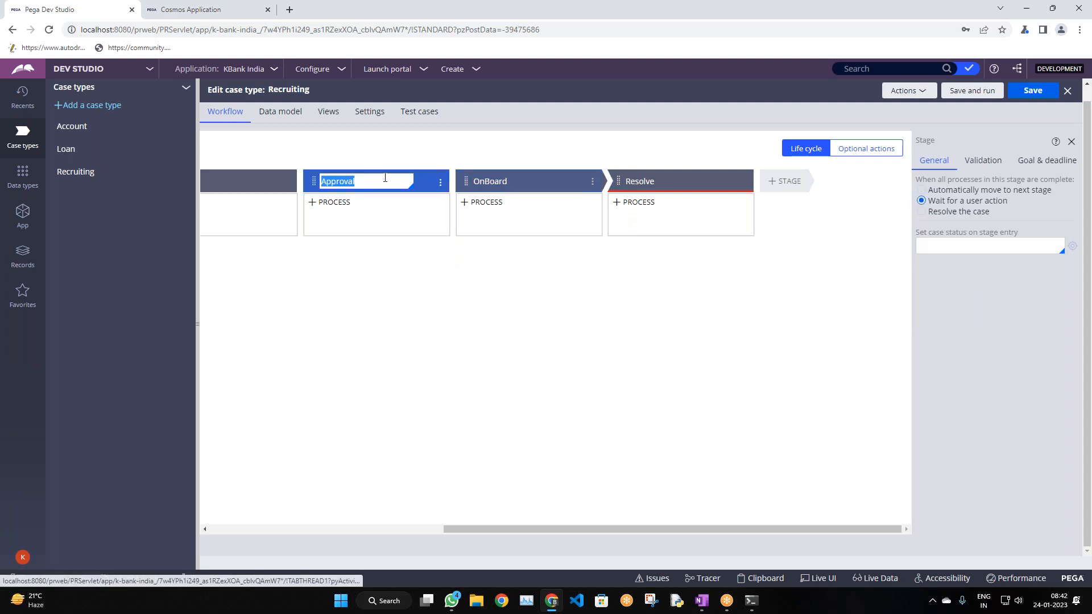
{"action": "left_click", "coordinate": [921, 190]}
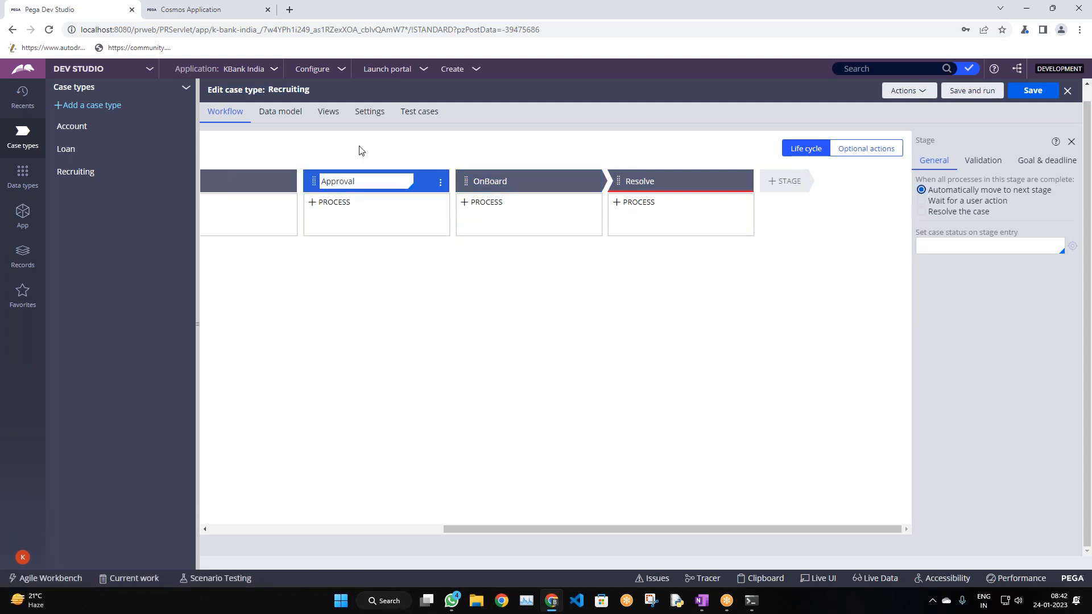
{"action": "left_click", "coordinate": [251, 181]}
{"action": "left_click", "coordinate": [921, 190]}
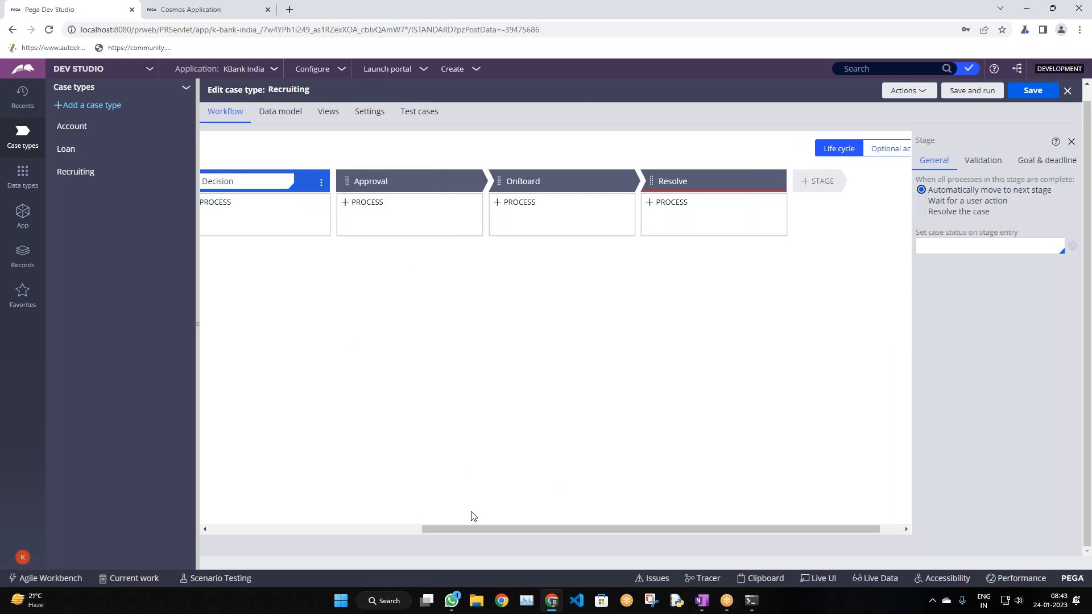
{"action": "left_click_drag", "start_coordinate": [434, 529], "coordinate": [307, 528]}
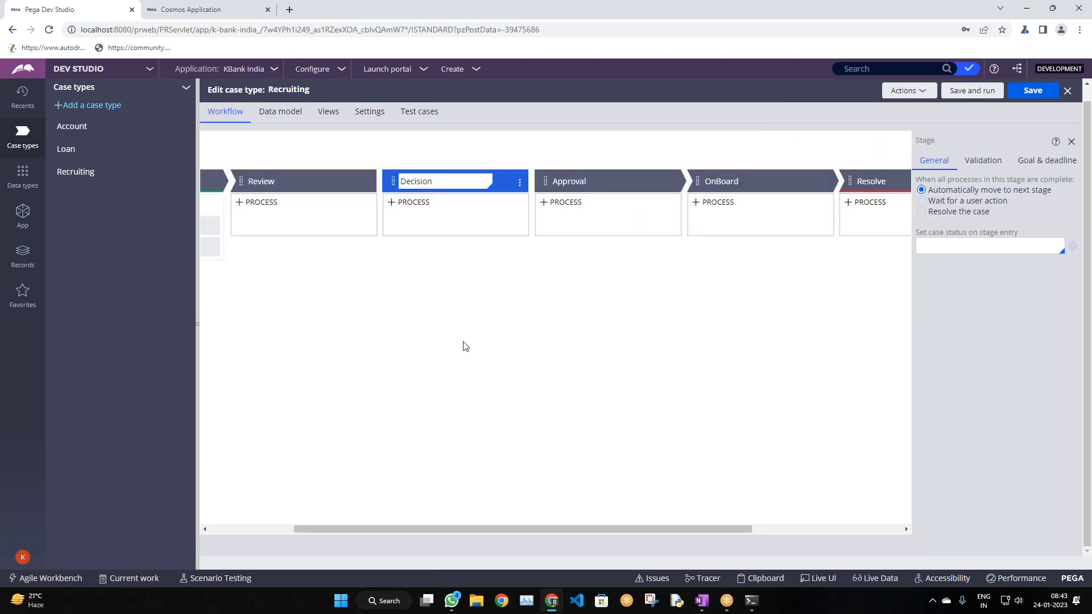
{"action": "left_click", "coordinate": [290, 181]}
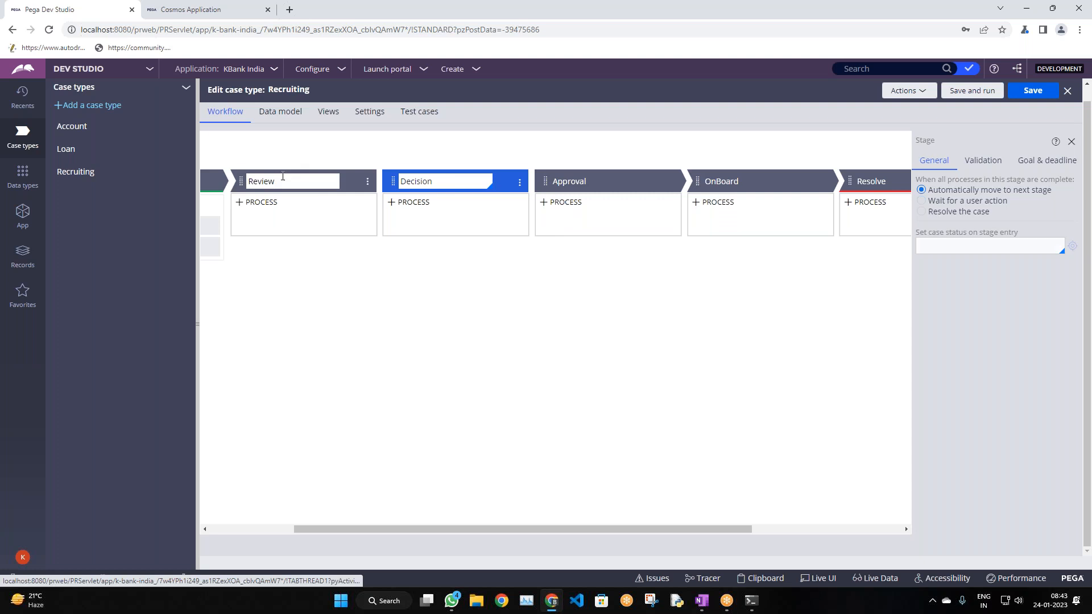
{"action": "left_click", "coordinate": [922, 191]}
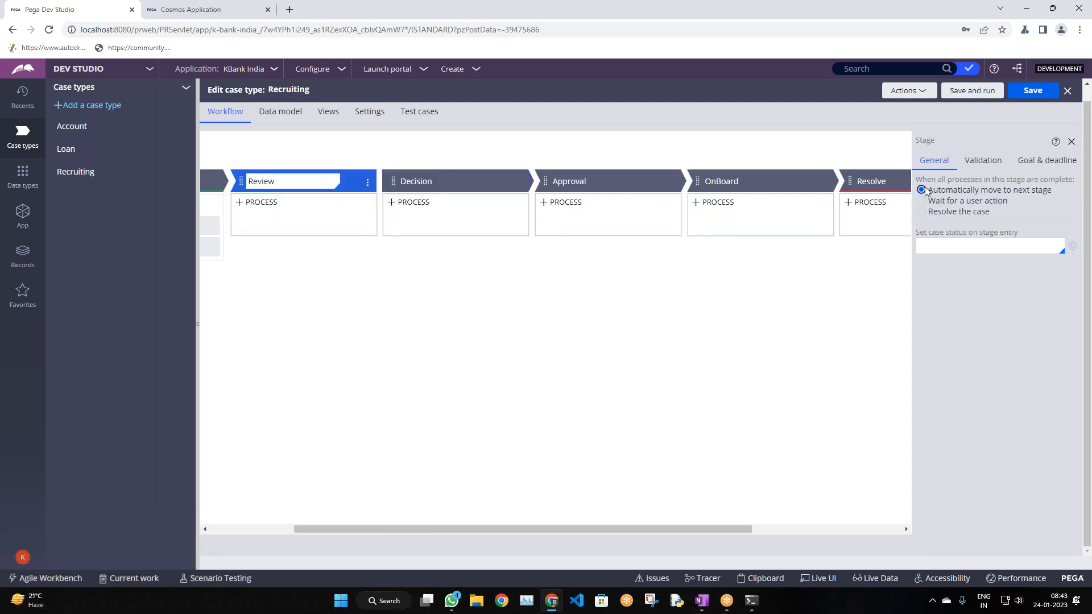
{"action": "left_click_drag", "start_coordinate": [468, 529], "coordinate": [383, 529]}
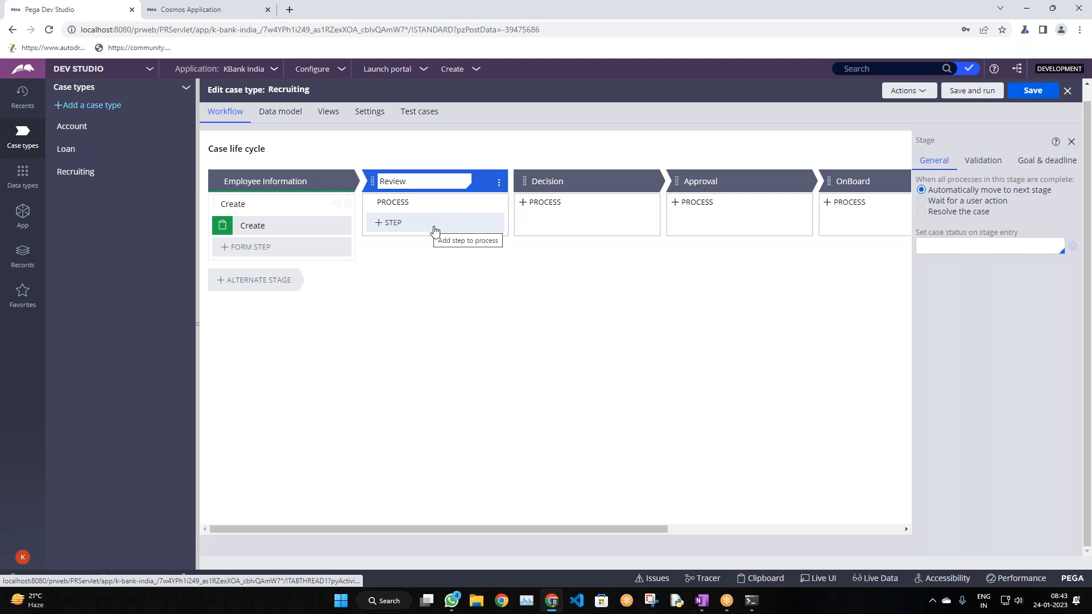
{"action": "left_click", "coordinate": [547, 182]}
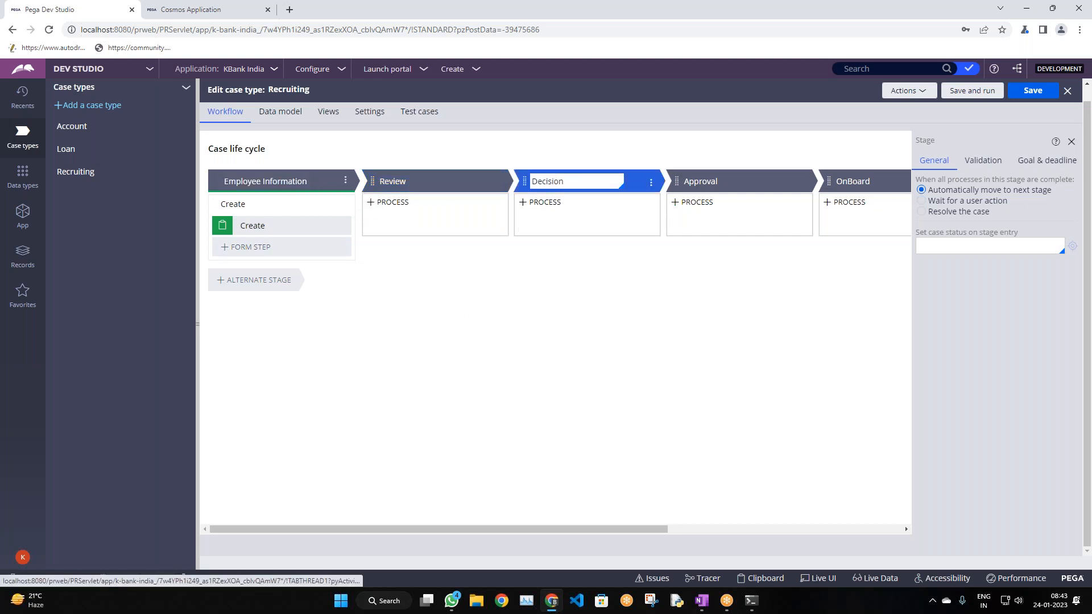
{"action": "scroll", "coordinate": [361, 335], "scroll_direction": "up", "scroll_amount": 1}
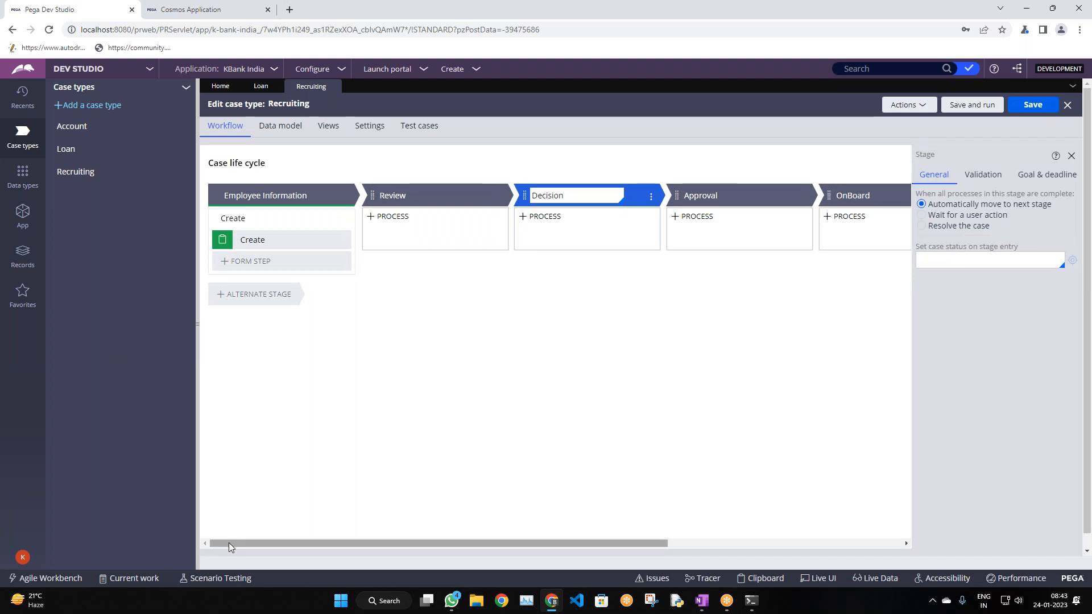
Open the Create process's CreateForm_Default flow, then return to the Recruiting tab
{"action": "left_click_drag", "start_coordinate": [229, 544], "coordinate": [844, 572]}
{"action": "left_click", "coordinate": [225, 545]}
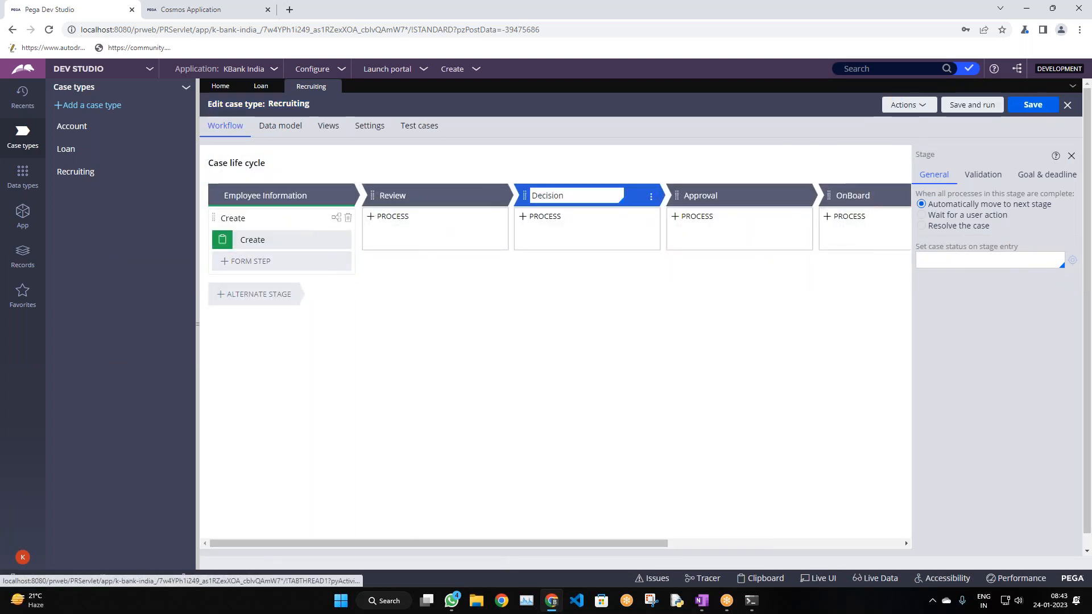
{"action": "left_click", "coordinate": [23, 212]}
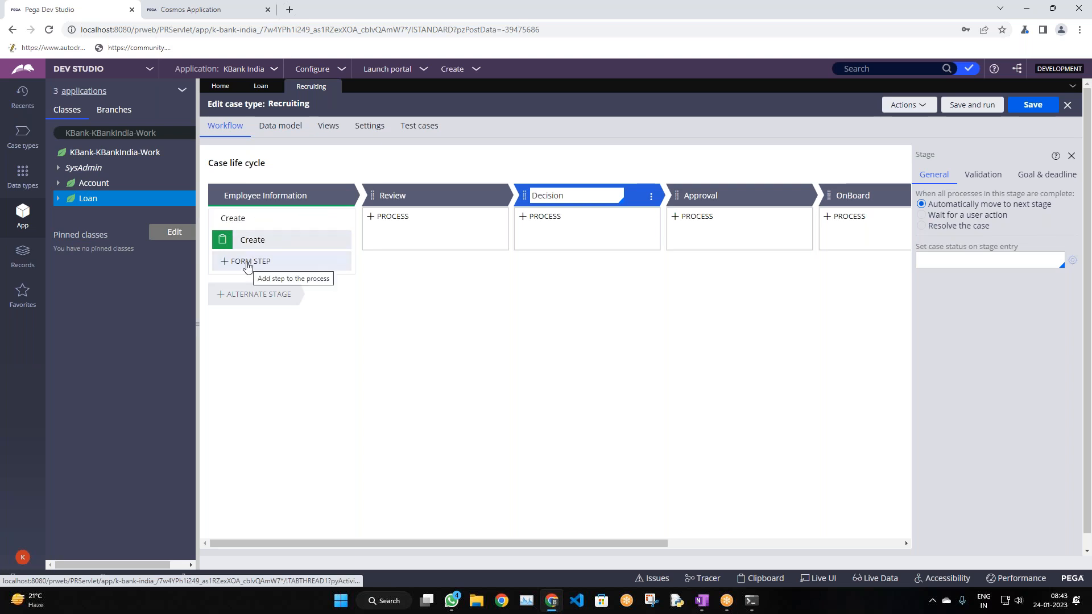
{"action": "left_click", "coordinate": [246, 219]}
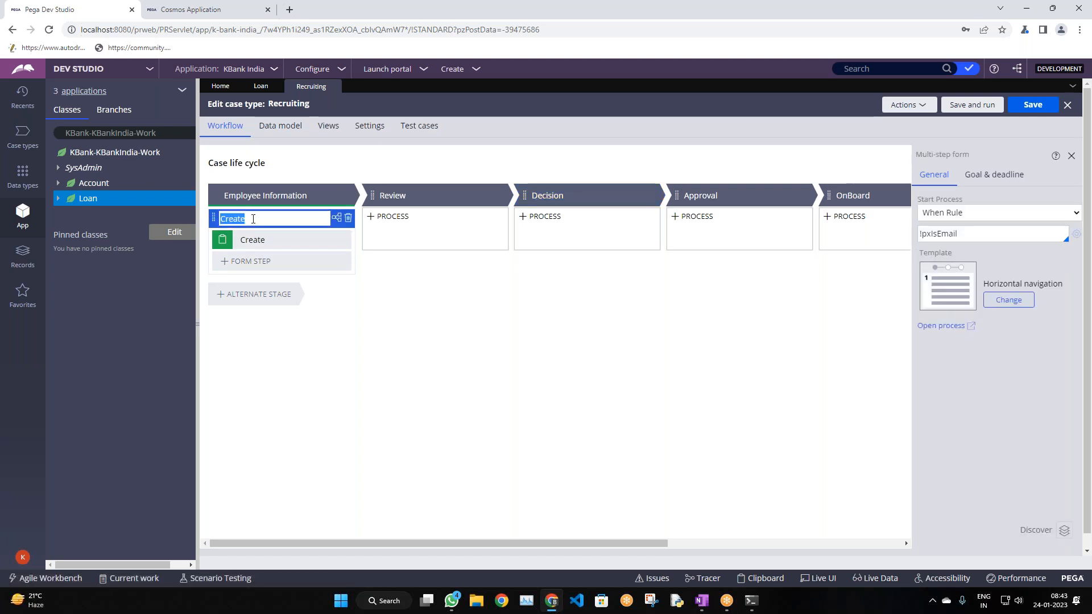
{"action": "left_click", "coordinate": [962, 325]}
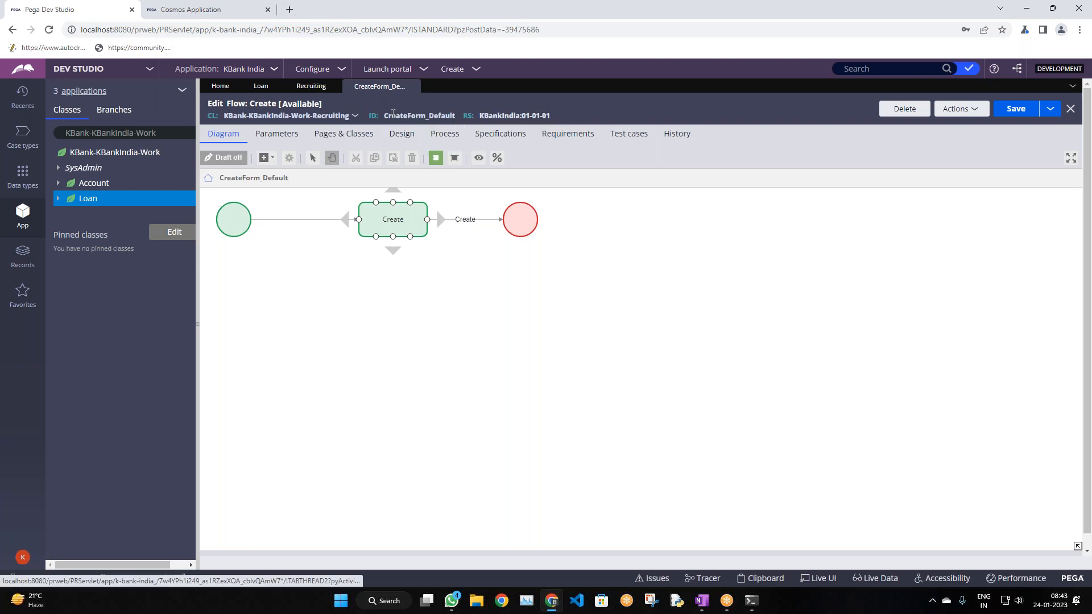
{"action": "left_click", "coordinate": [311, 86]}
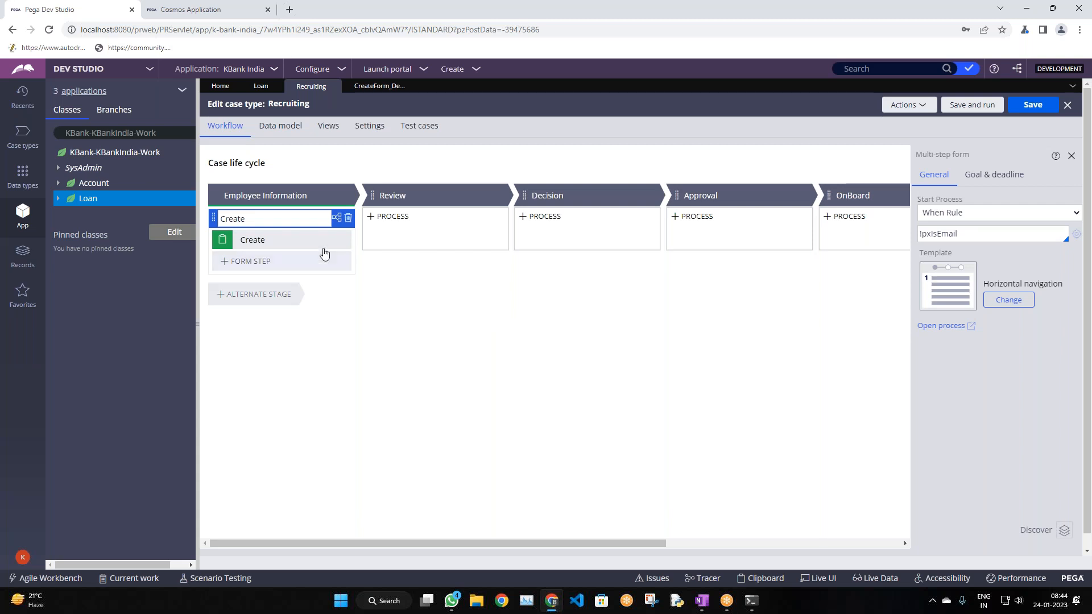
Rename the first stage's Create process to Employe Details
{"action": "double_click", "coordinate": [258, 219]}
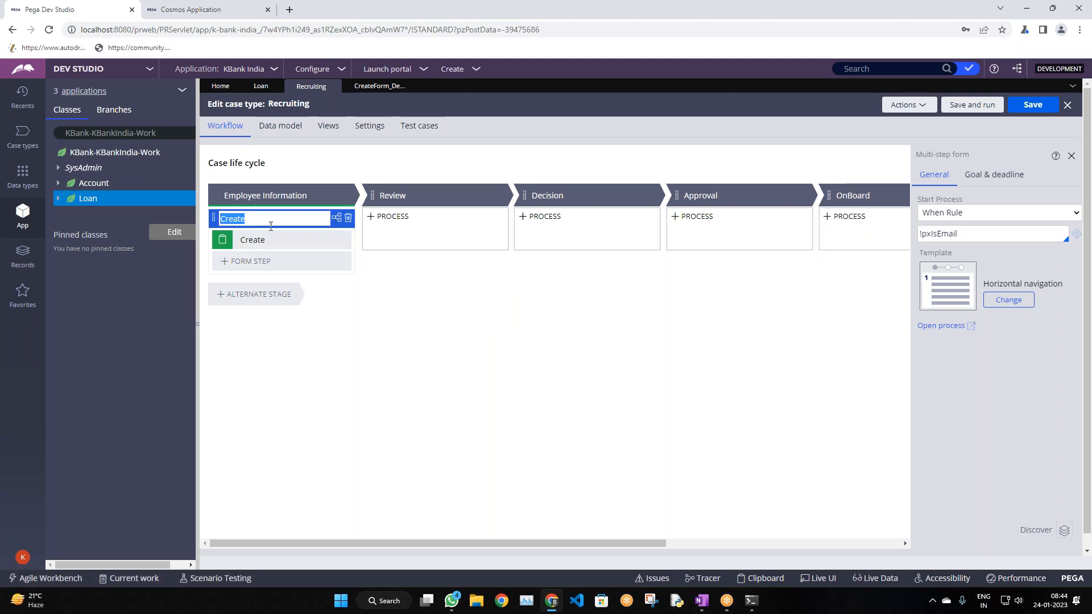
{"action": "type", "text": "Empole"}
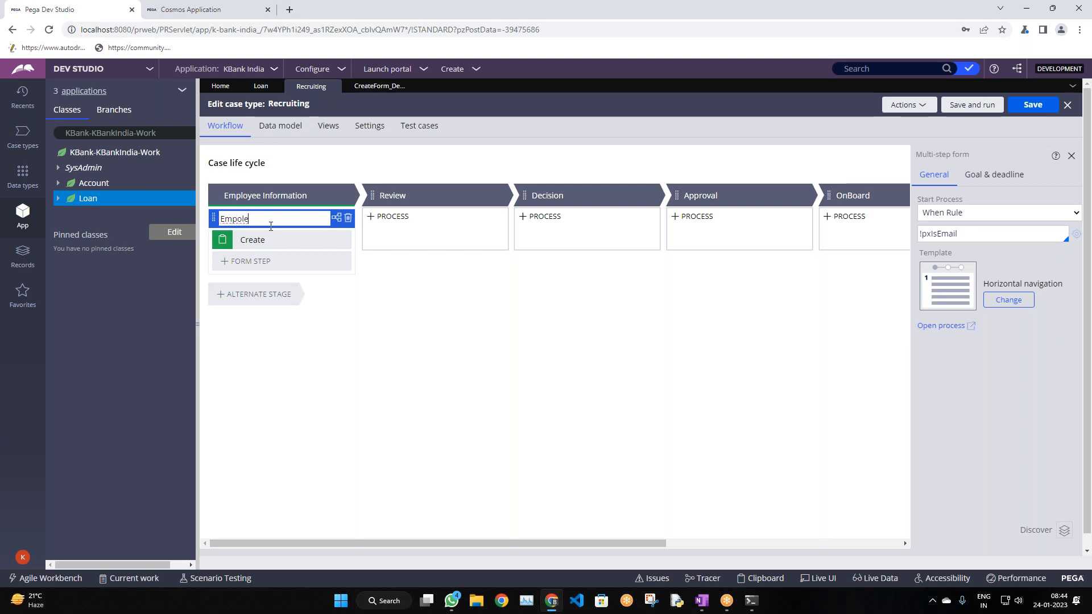
{"action": "key", "text": "BackSpace"}
{"action": "left_click", "coordinate": [272, 240]}
Start renaming the Create step to PersonalInfo
{"action": "left_click", "coordinate": [273, 240]}
{"action": "key", "text": "ctrl+a"}
{"action": "type", "text": "P"}
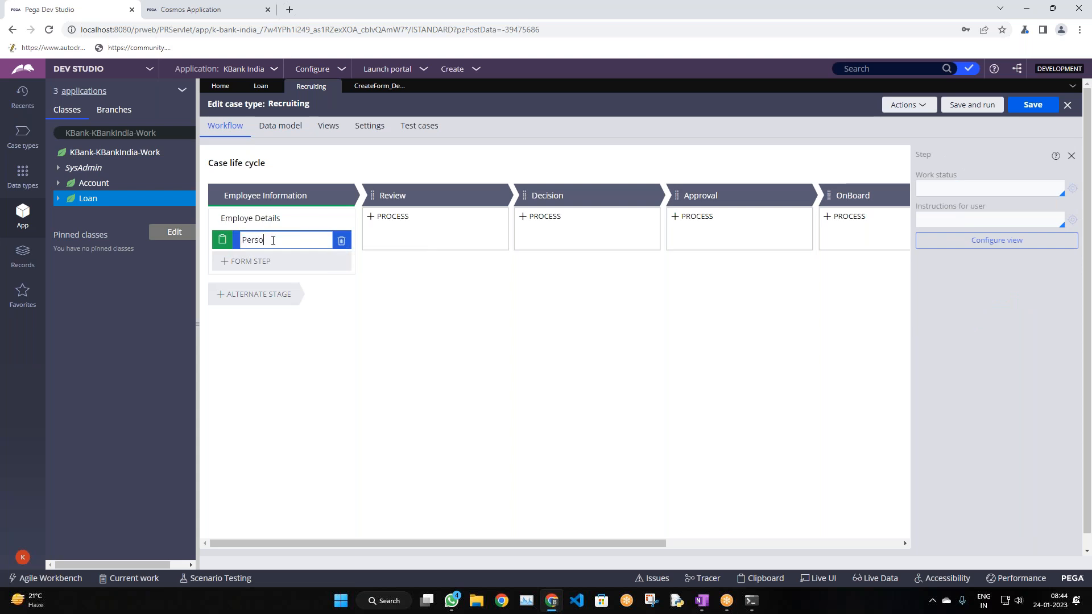
{"action": "type", "text": "ersonalInfo"}
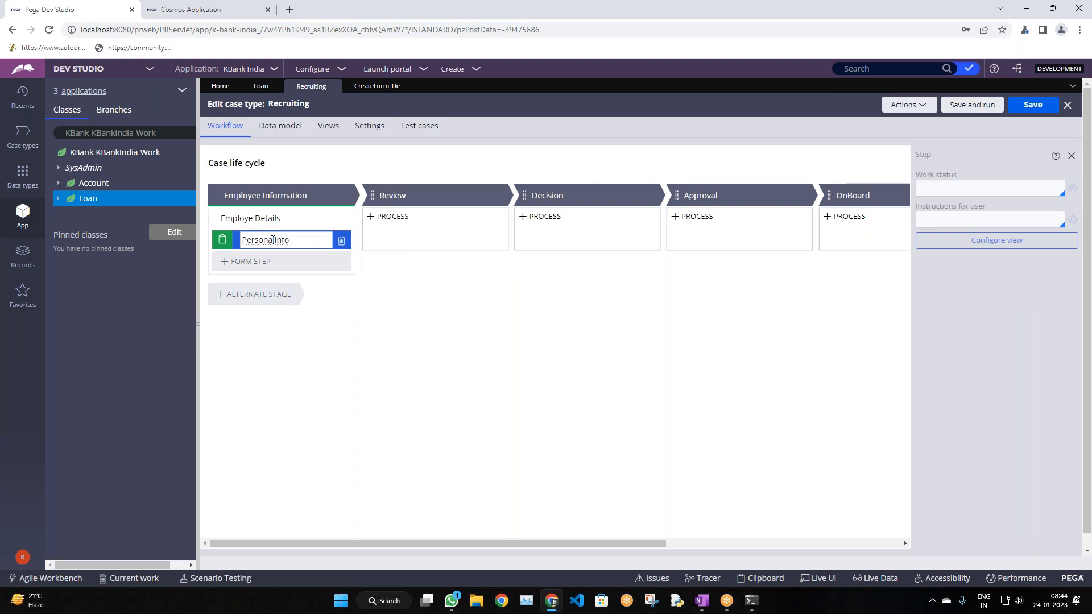
Add two form steps after PersonalInfo, named Professional Info and Education
{"action": "left_click", "coordinate": [263, 261]}
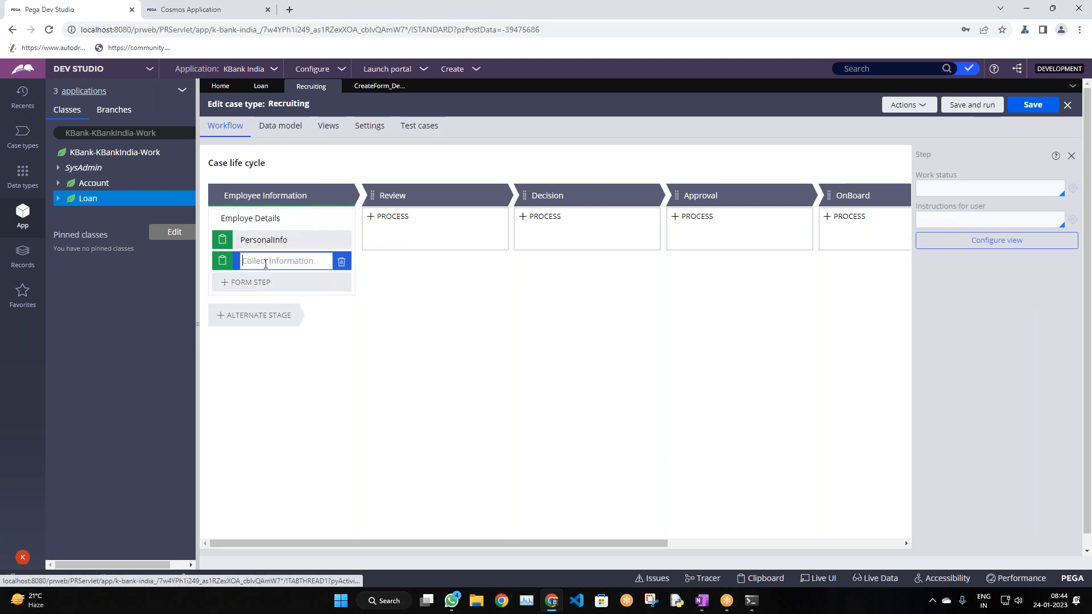
{"action": "type", "text": "P"}
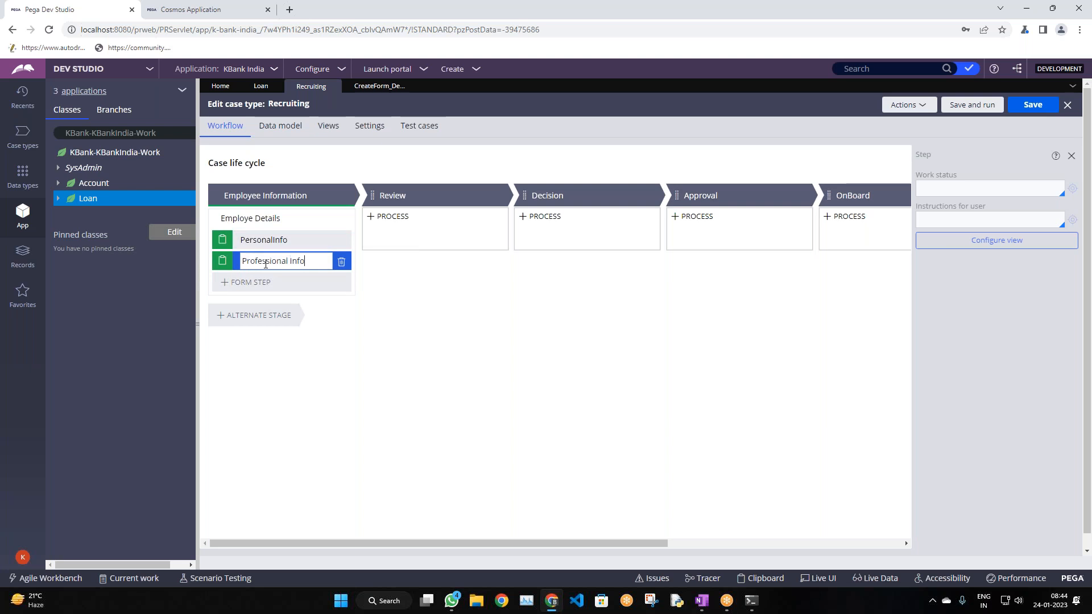
{"action": "type", "text": "rofessional Info"}
{"action": "left_click", "coordinate": [250, 283]}
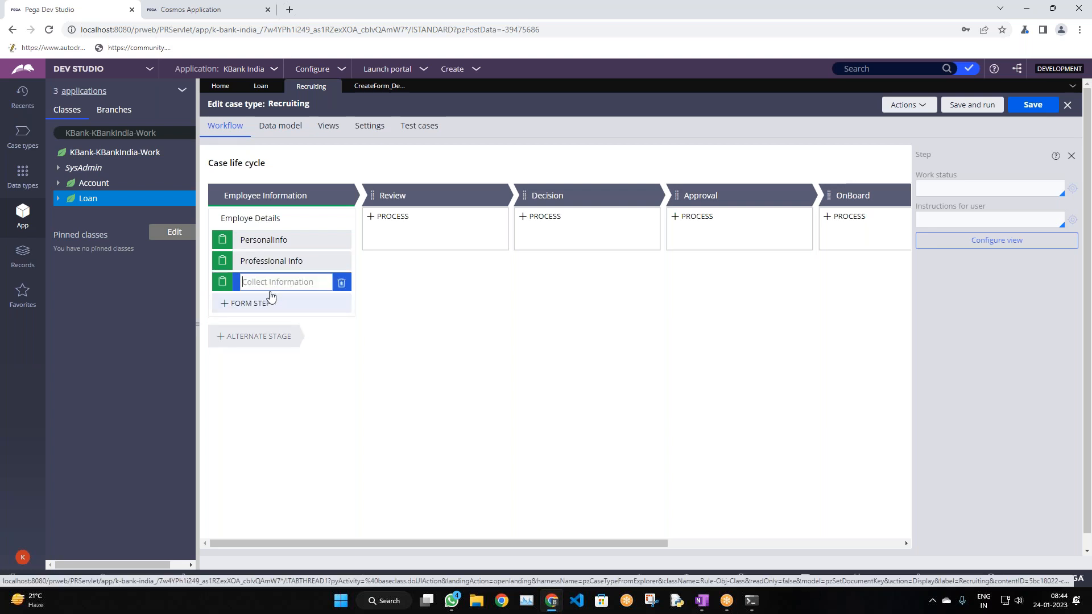
{"action": "type", "text": "Education"}
{"action": "left_click", "coordinate": [222, 280]}
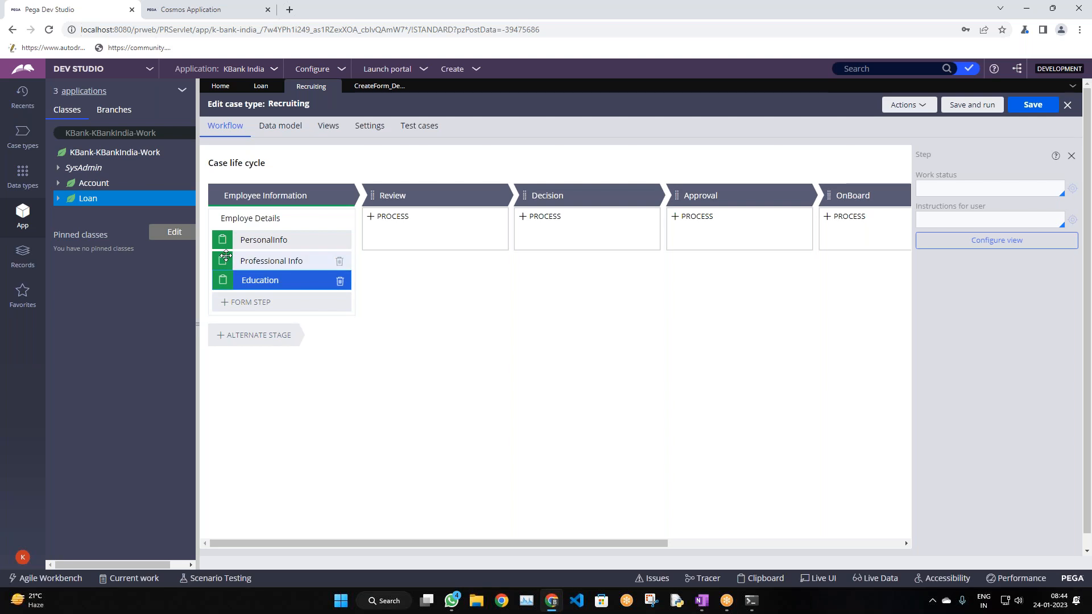
Swap the two step names so Education comes before Professional Info
{"action": "left_click", "coordinate": [295, 261]}
{"action": "key", "text": "ctrl+c"}
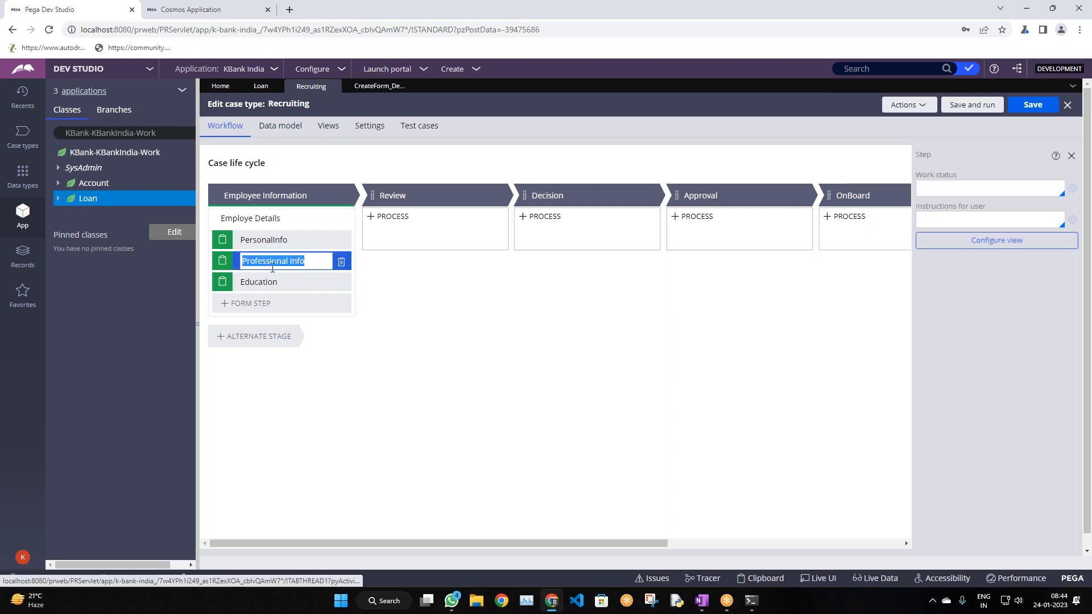
{"action": "key", "text": "BackSpace"}
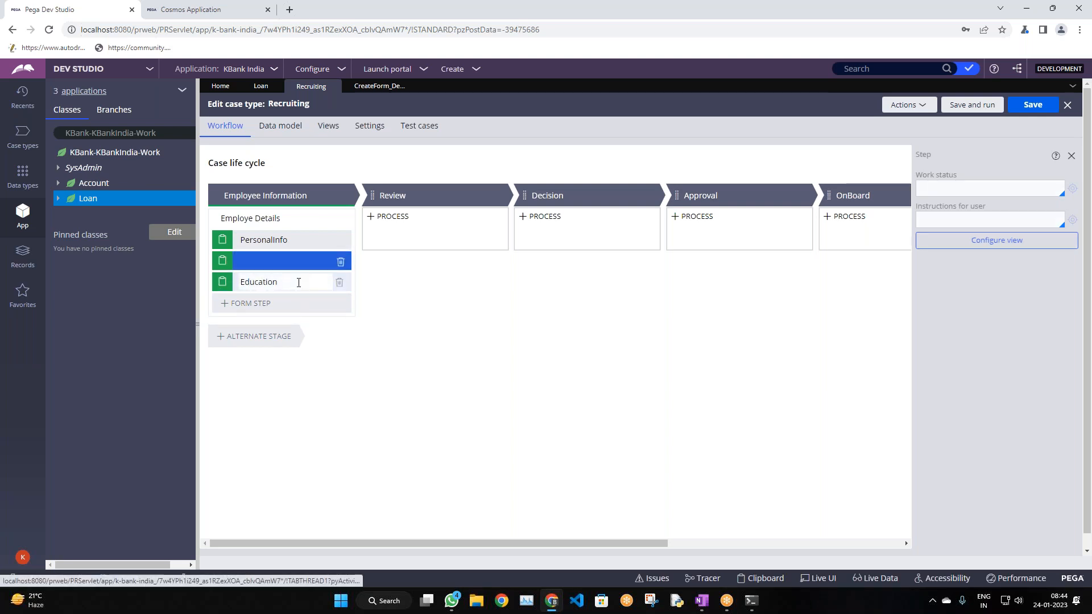
{"action": "left_click", "coordinate": [299, 282]}
{"action": "left_click", "coordinate": [299, 282]}
{"action": "key", "text": "ctrl+v"}
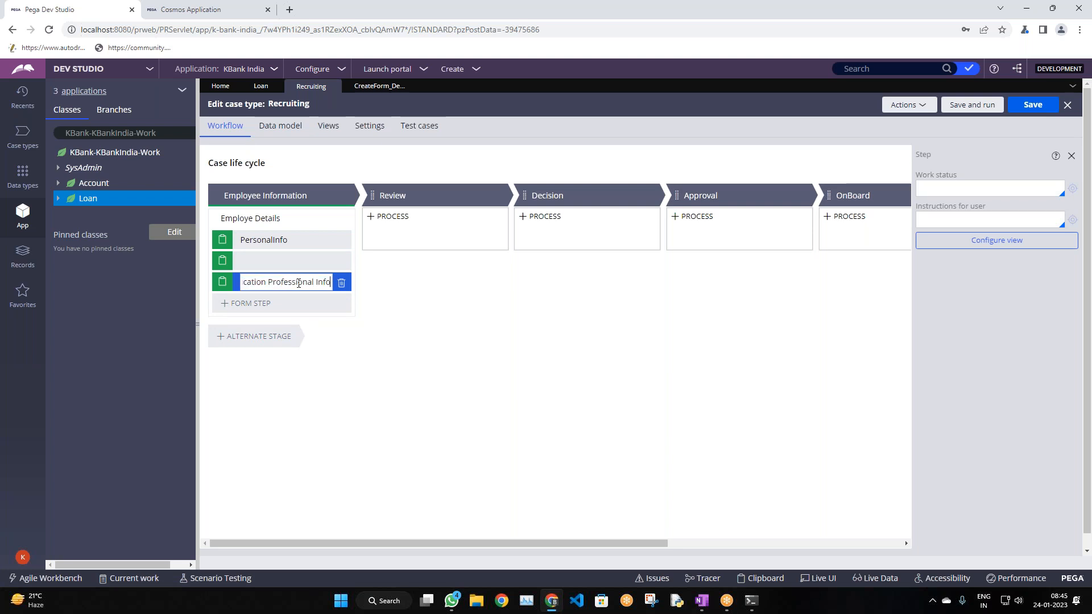
{"action": "double_click", "coordinate": [262, 283]}
{"action": "key", "text": "ctrl+c"}
{"action": "key", "text": "BackSpace"}
{"action": "key", "text": "Return"}
{"action": "left_click", "coordinate": [254, 264]}
{"action": "key", "text": "ctrl+v"}
{"action": "key", "text": "Return"}
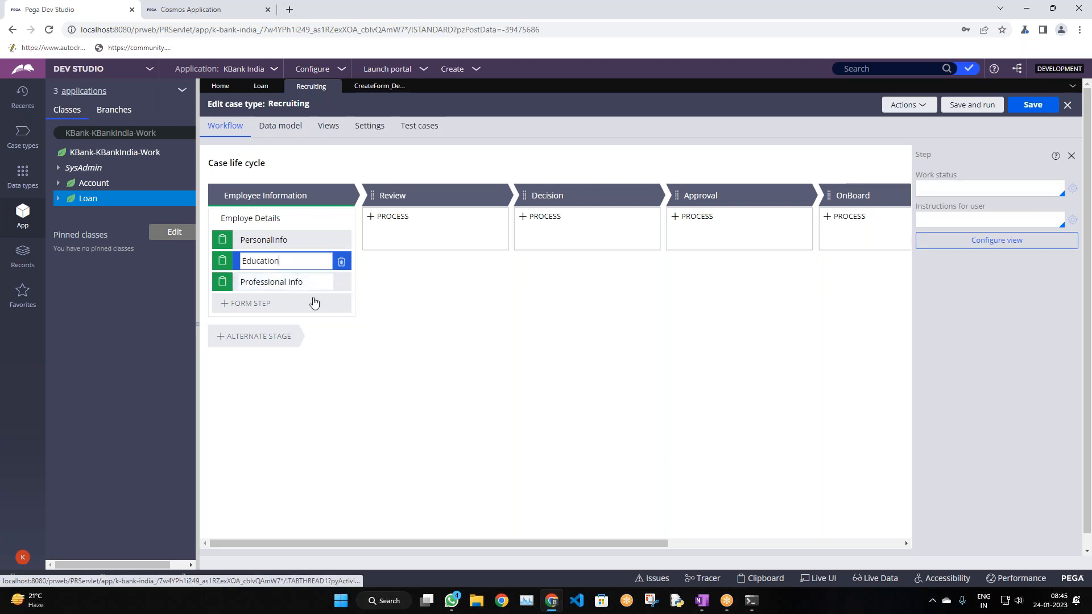
{"action": "left_click", "coordinate": [320, 284]}
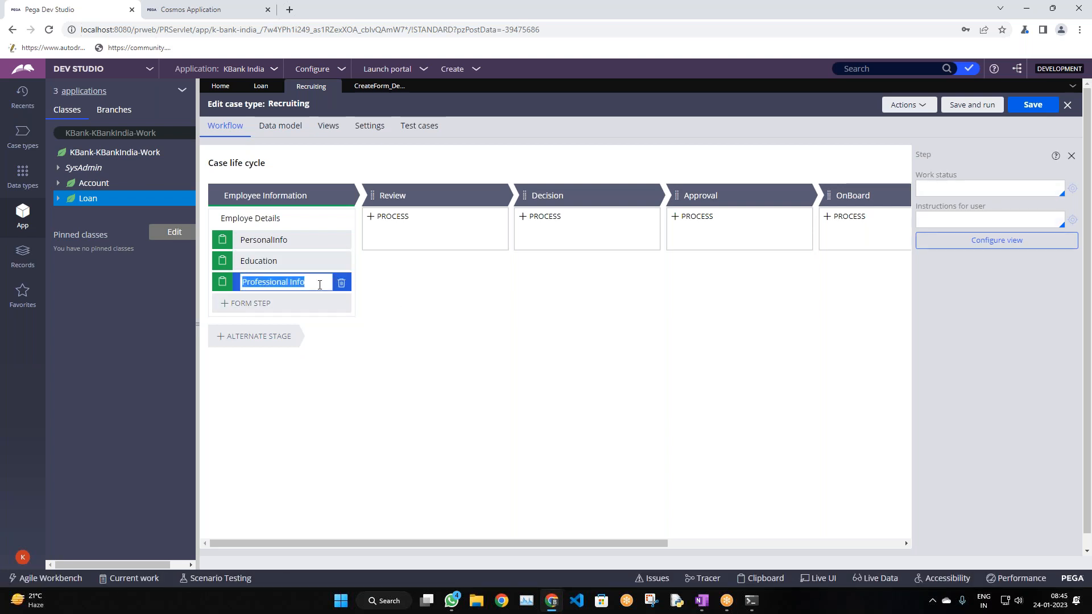
{"action": "left_click", "coordinate": [320, 284]}
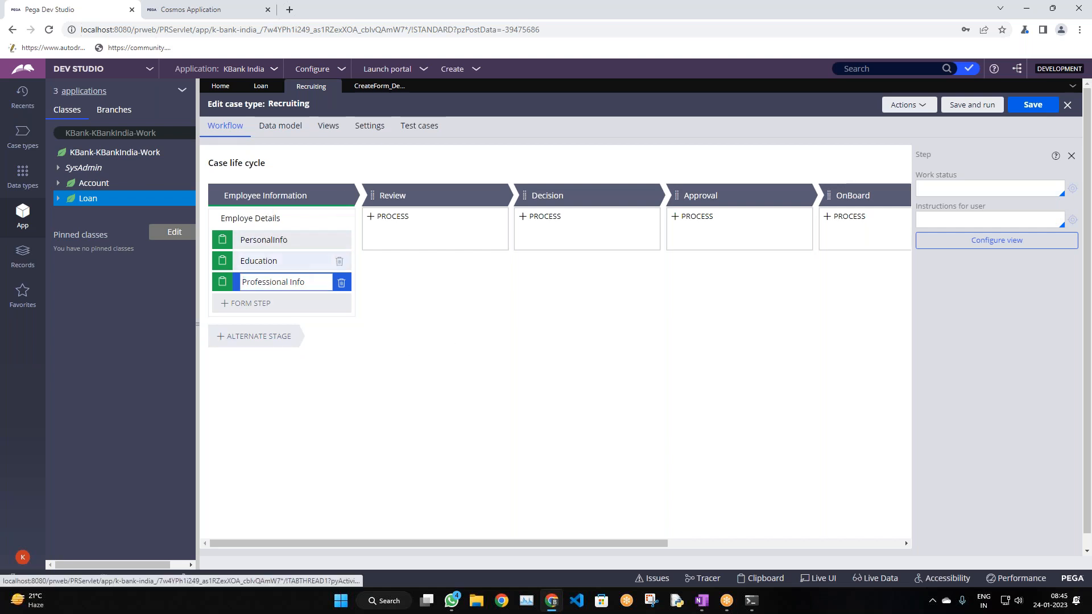
Add another form step named Review after Professional Info
{"action": "left_click", "coordinate": [268, 303]}
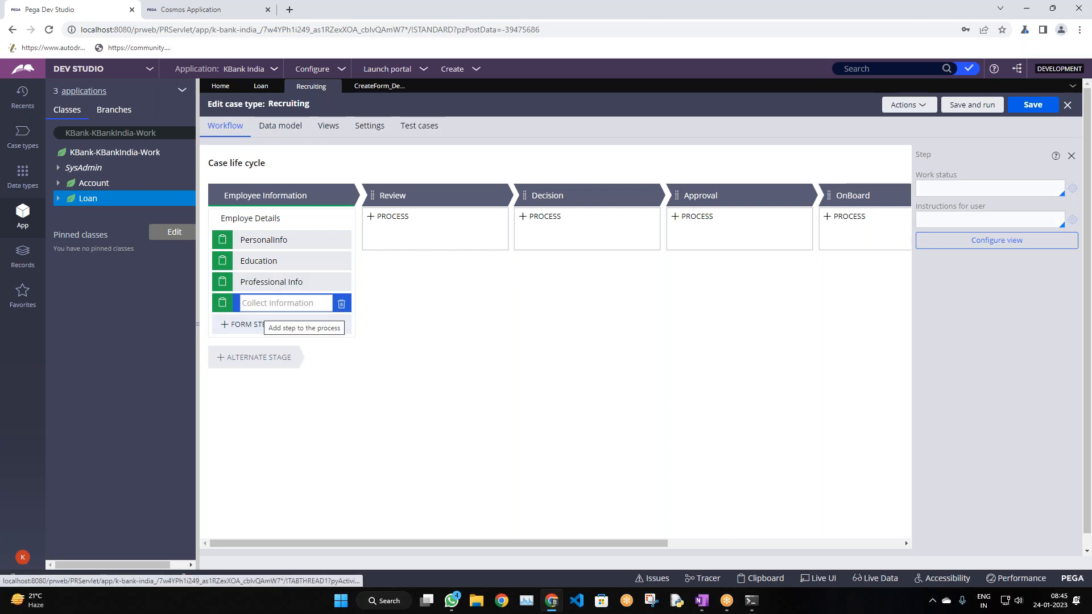
{"action": "type", "text": "Rev"}
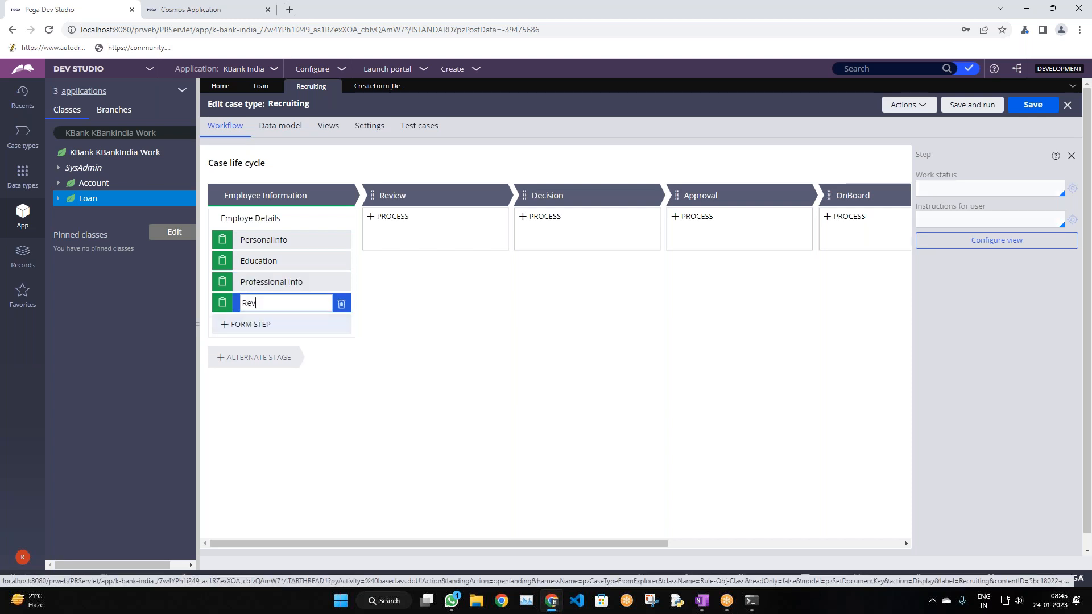
{"action": "type", "text": "iew"}
{"action": "left_click", "coordinate": [563, 327]}
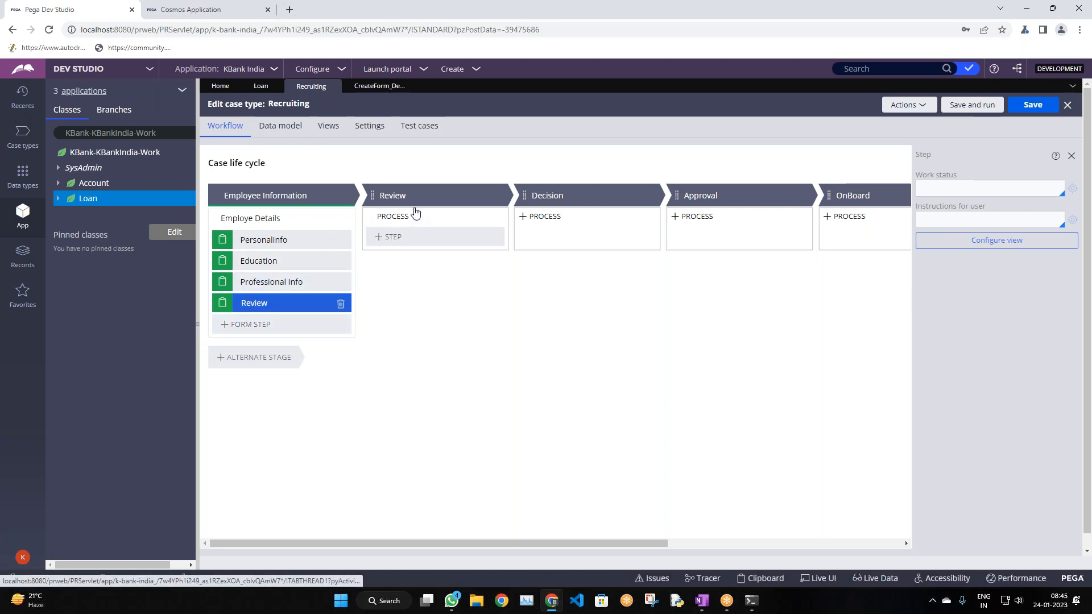
Add a step named 'Review and Verify' to the Review stage
{"action": "left_click", "coordinate": [399, 244]}
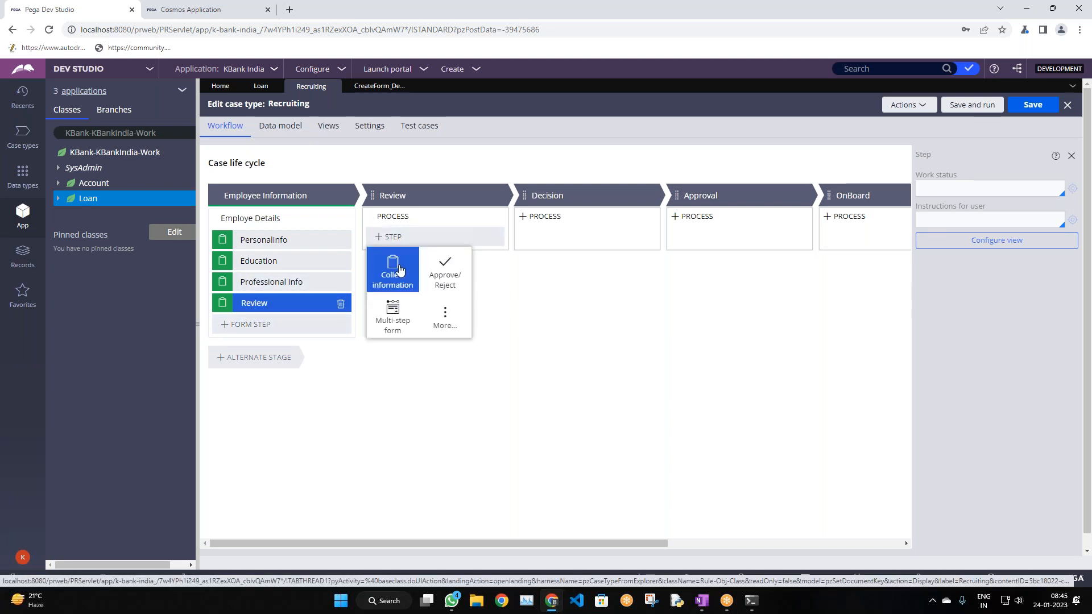
{"action": "left_click", "coordinate": [405, 221]}
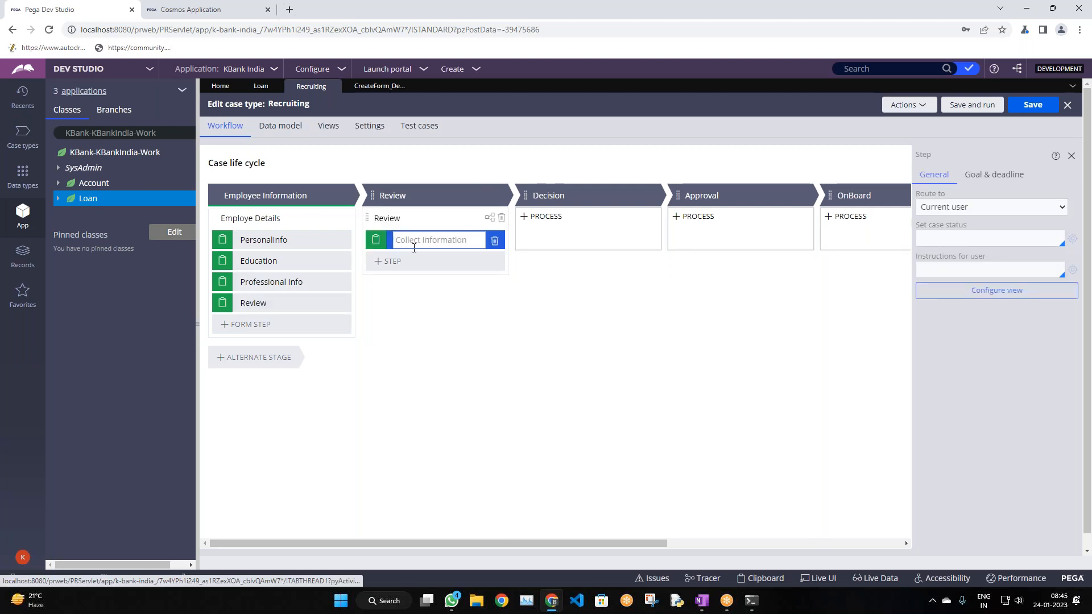
{"action": "type", "text": "Review"}
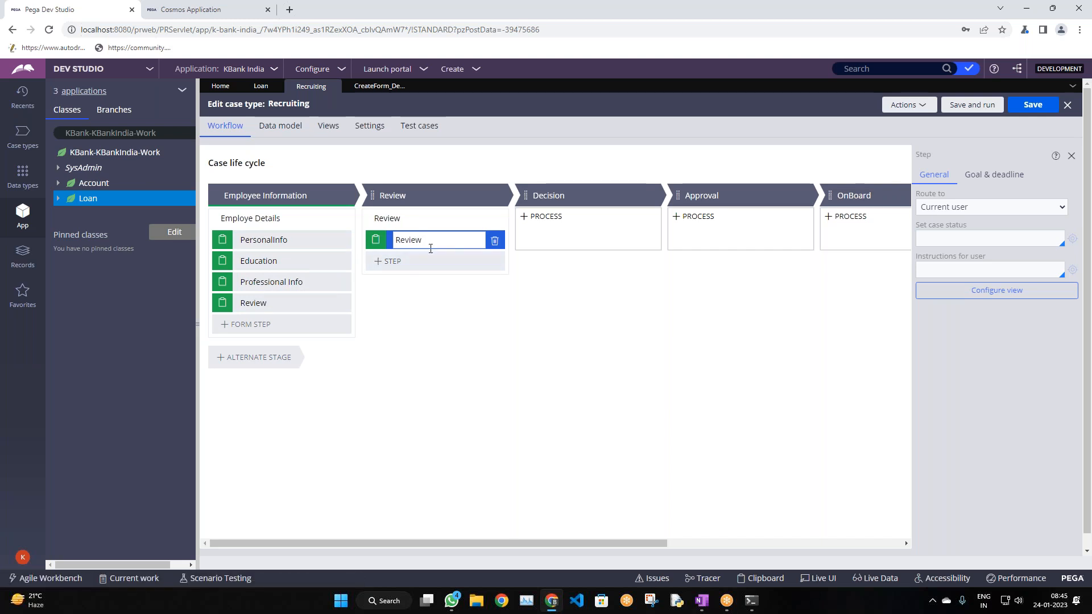
{"action": "type", "text": "and Verify"}
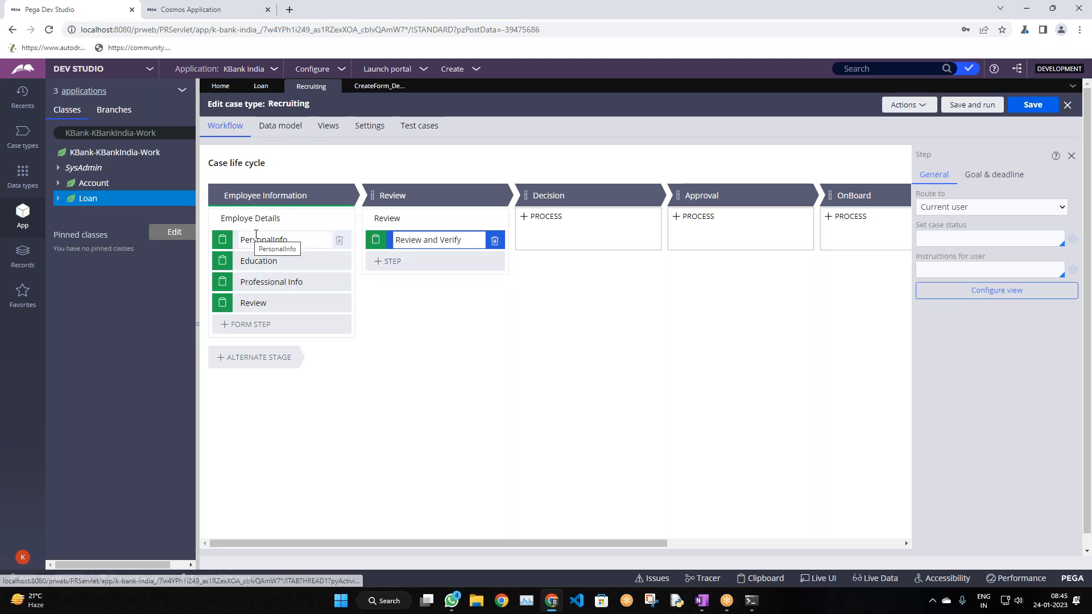
{"action": "left_click", "coordinate": [275, 358]}
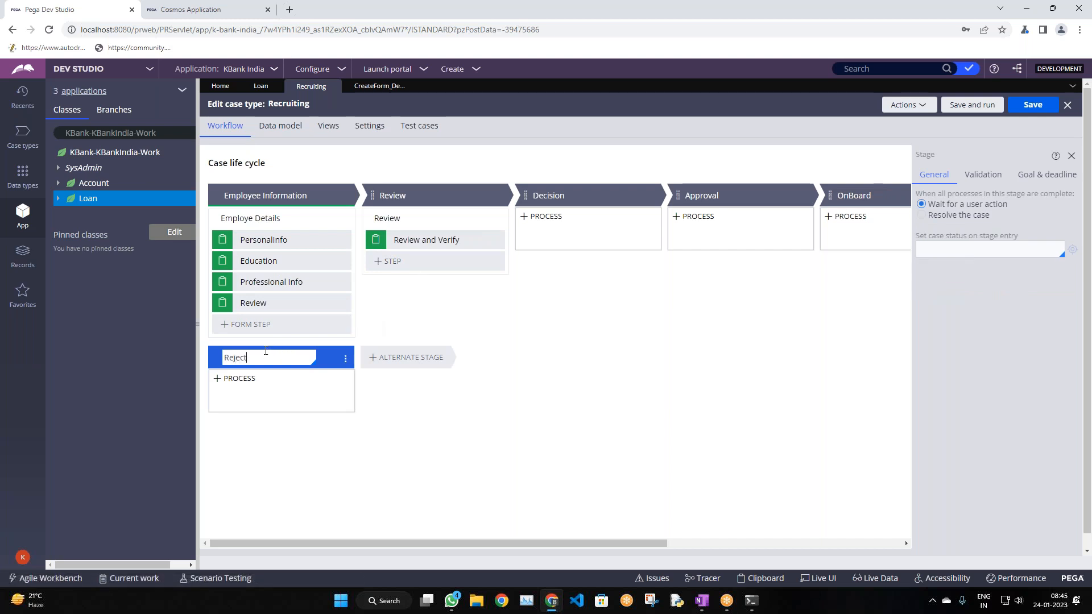
Name the alternate stage Reject and make it resolve the case as Resolved-Rejected
{"action": "type", "text": "Reject"}
{"action": "double_click", "coordinate": [292, 352]}
{"action": "left_click", "coordinate": [922, 216]}
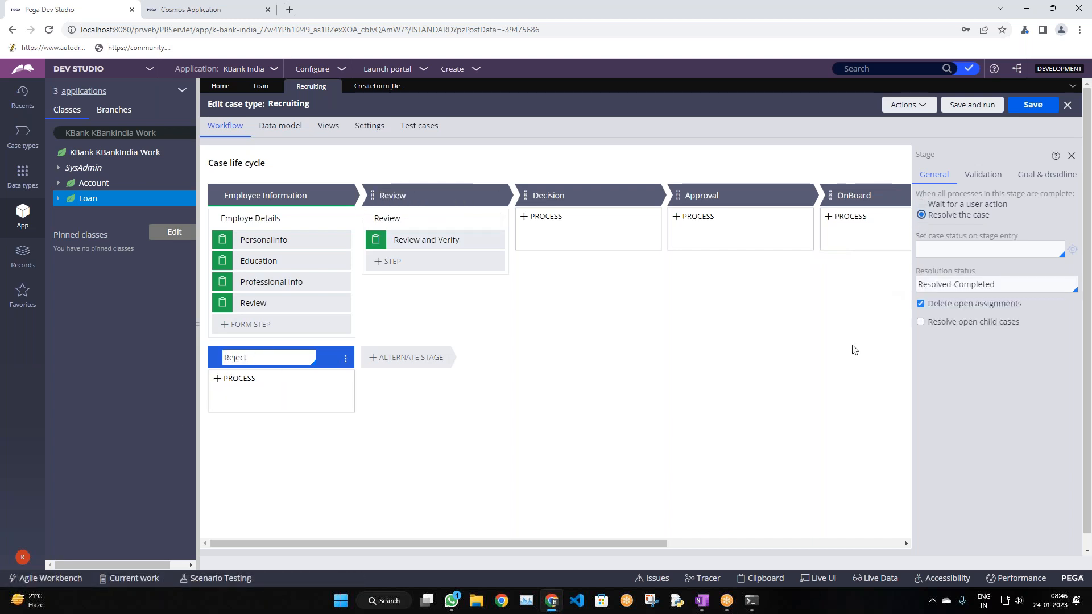
{"action": "double_click", "coordinate": [969, 285]}
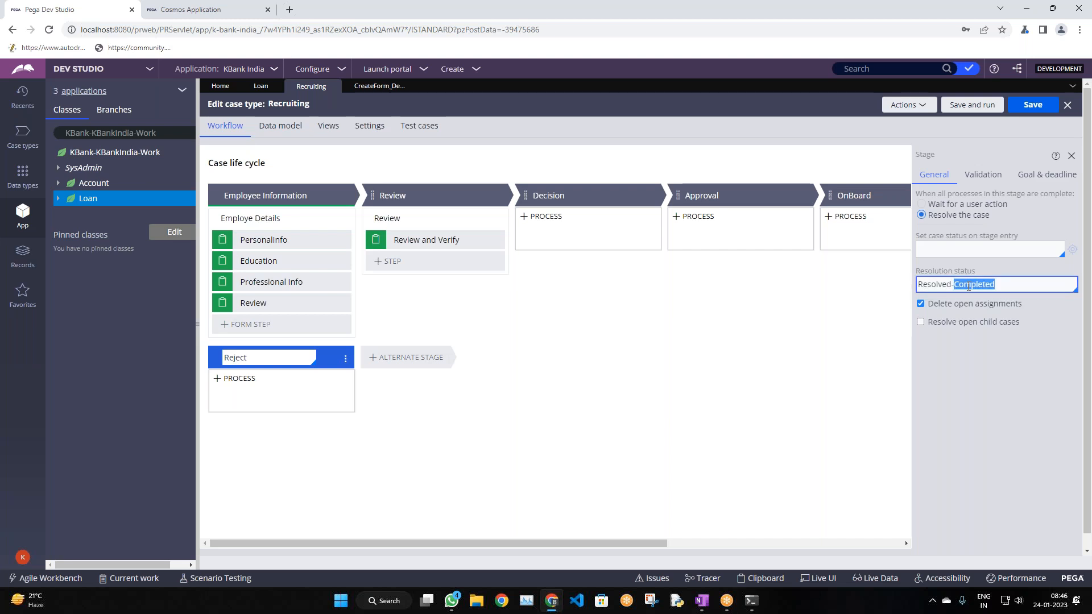
{"action": "type", "text": "\\"}
{"action": "key", "text": "BackSpace"}
{"action": "key", "text": "Down"}
{"action": "key", "text": "Down"}
{"action": "key", "text": "Down"}
{"action": "key", "text": "Down"}
{"action": "key", "text": "Down"}
{"action": "key", "text": "Down"}
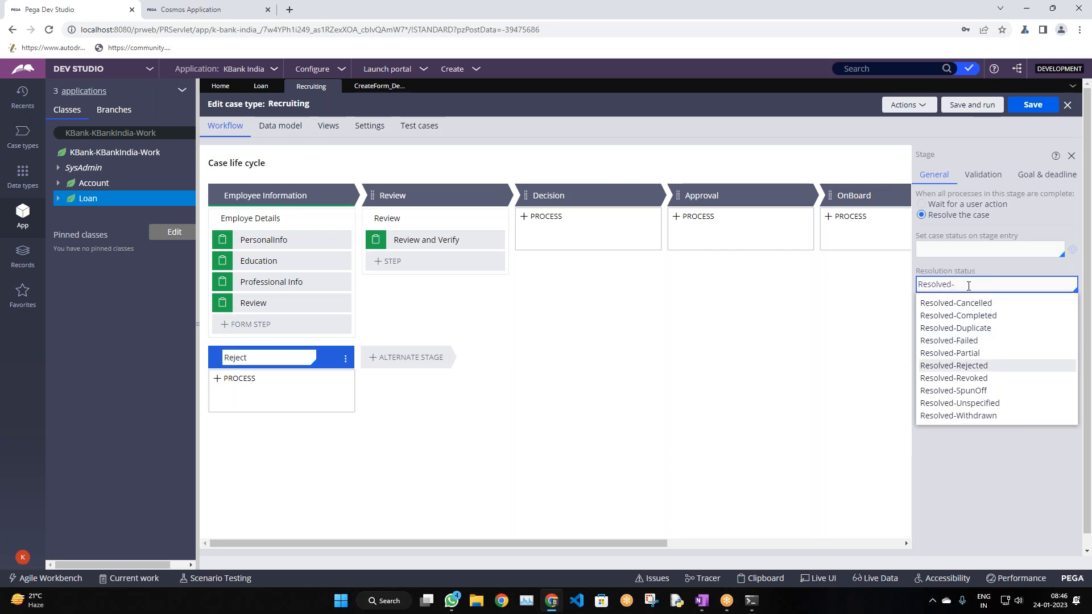
{"action": "key", "text": "Return"}
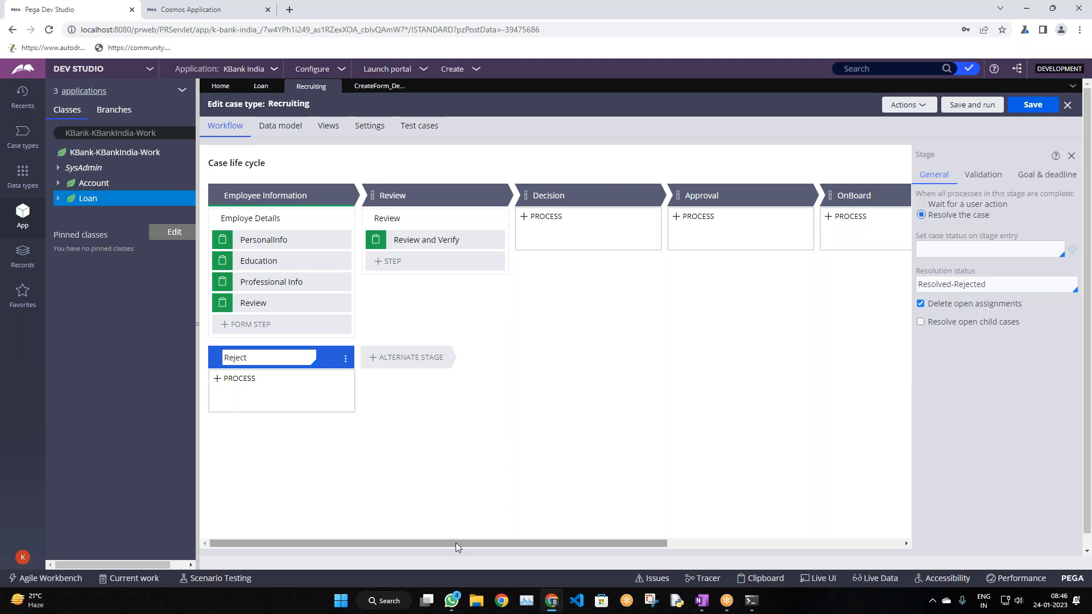
{"action": "left_click_drag", "start_coordinate": [519, 544], "coordinate": [763, 480]}
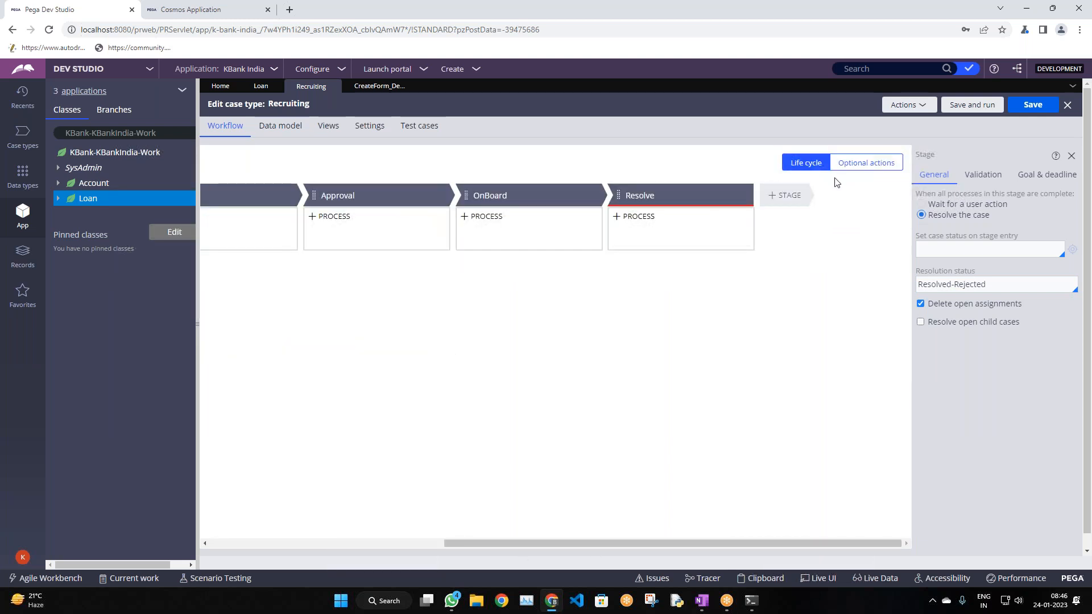
Add a Collect information step named Interview to the Decision stage
{"action": "left_click", "coordinate": [422, 544]}
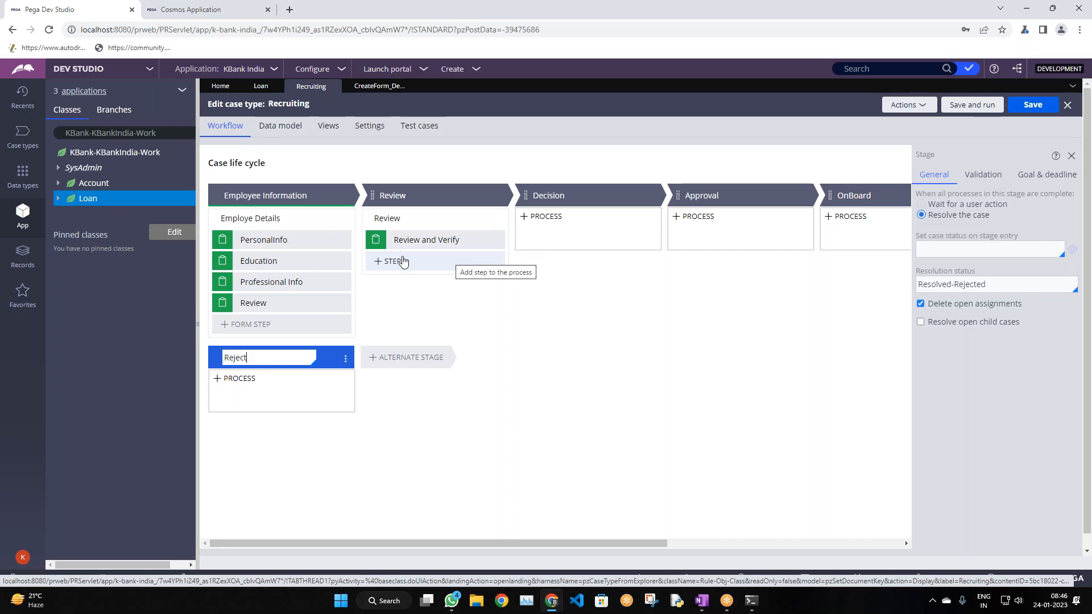
{"action": "left_click", "coordinate": [551, 239]}
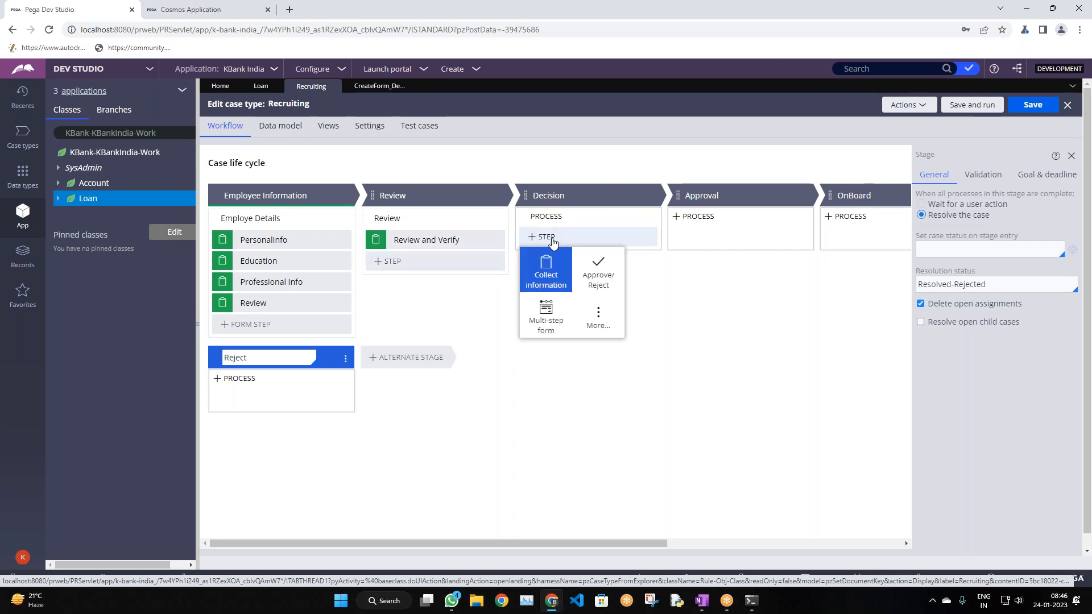
{"action": "left_click", "coordinate": [569, 280]}
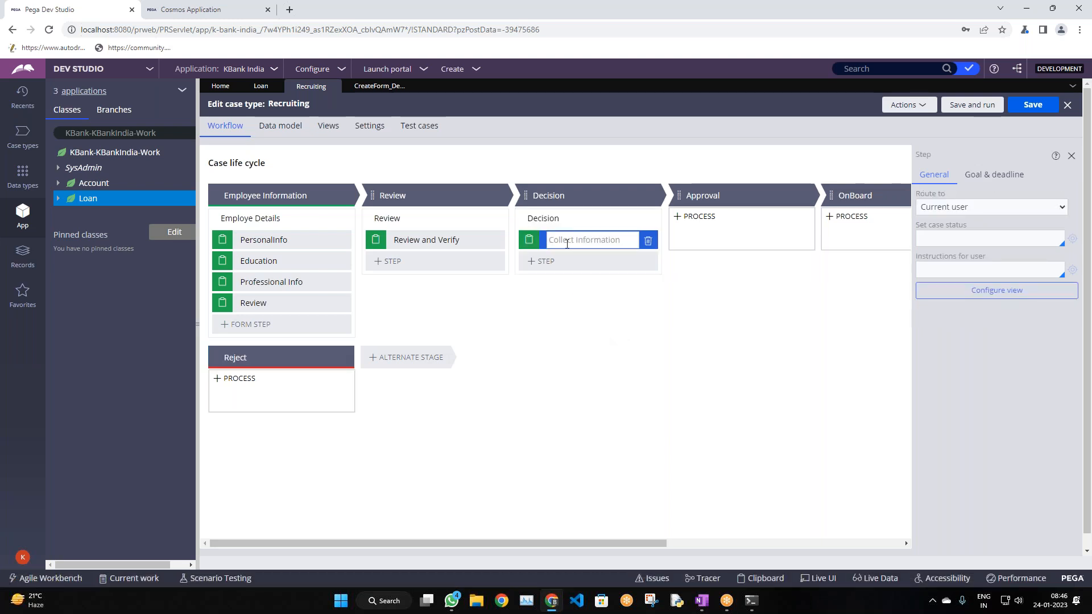
{"action": "type", "text": "I"}
{"action": "key", "text": "BackSpace"}
{"action": "type", "text": "nterview"}
{"action": "left_click", "coordinate": [548, 261]}
Add a second step named Decision to the Decision stage
{"action": "left_click", "coordinate": [573, 261]}
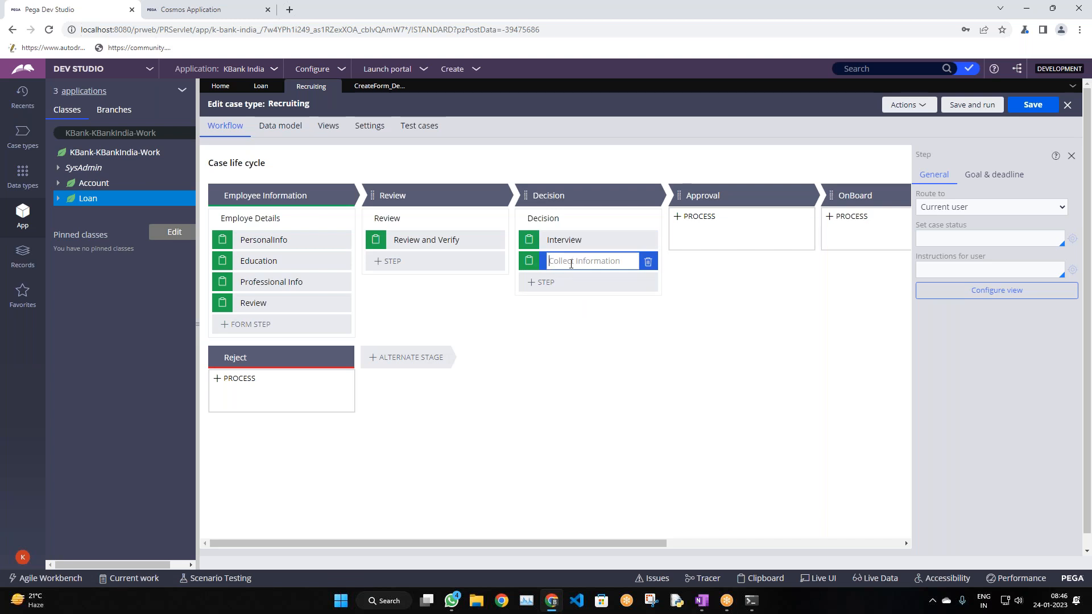
{"action": "type", "text": "D"}
{"action": "key", "text": "BackSpace"}
{"action": "type", "text": "Desis"}
{"action": "key", "text": "BackSpace"}
{"action": "key", "text": "BackSpace"}
{"action": "key", "text": "BackSpace"}
{"action": "type", "text": "c"}
{"action": "left_click", "coordinate": [756, 303]}
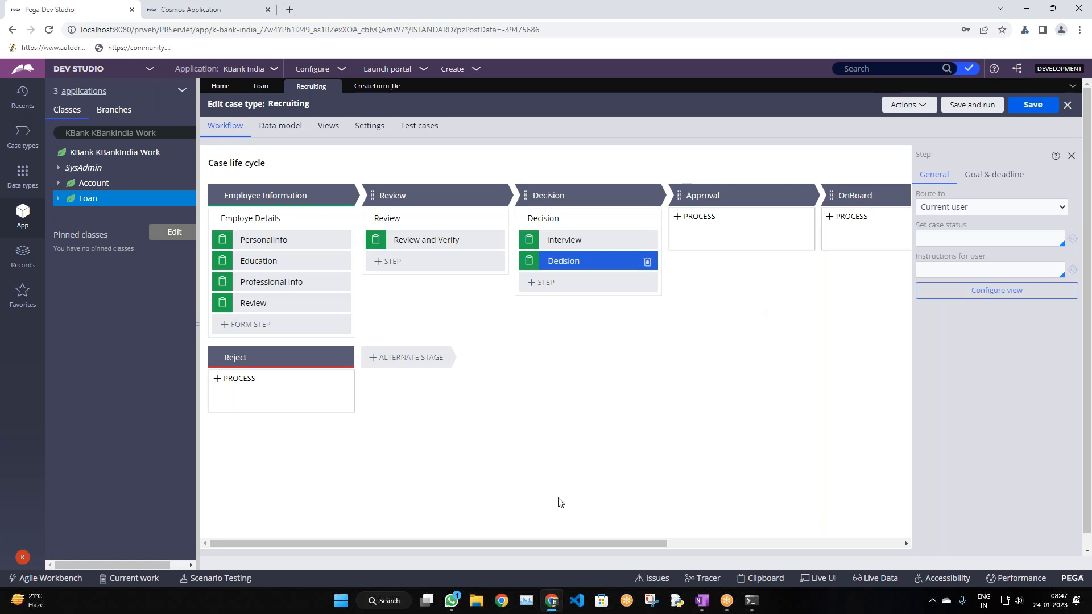
Add a Collect information step named Approval under the Approval stage
{"action": "left_click_drag", "start_coordinate": [541, 545], "coordinate": [645, 545]}
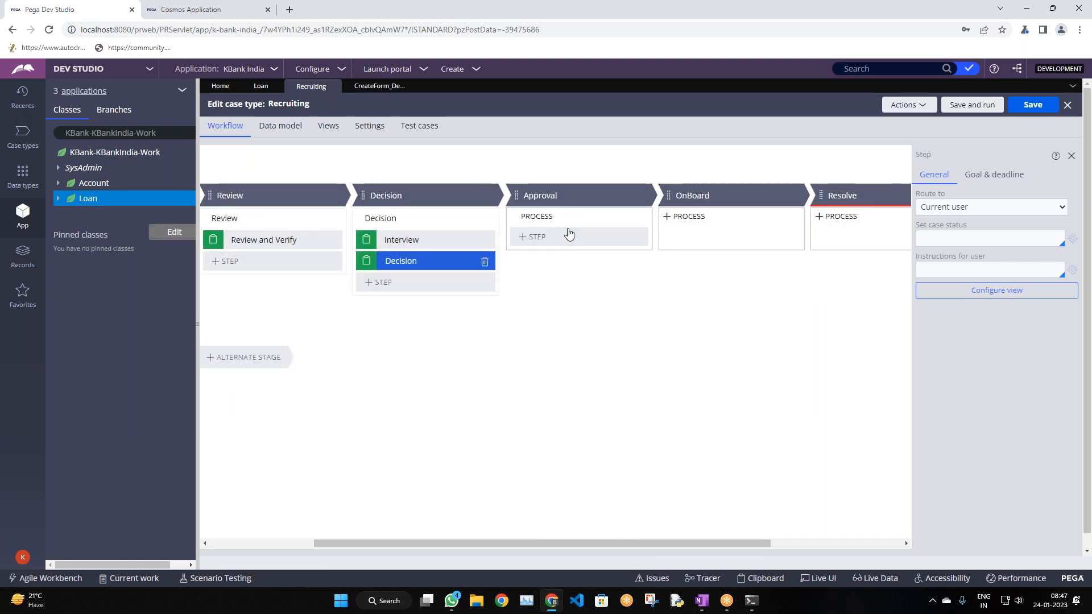
{"action": "left_click", "coordinate": [556, 237]}
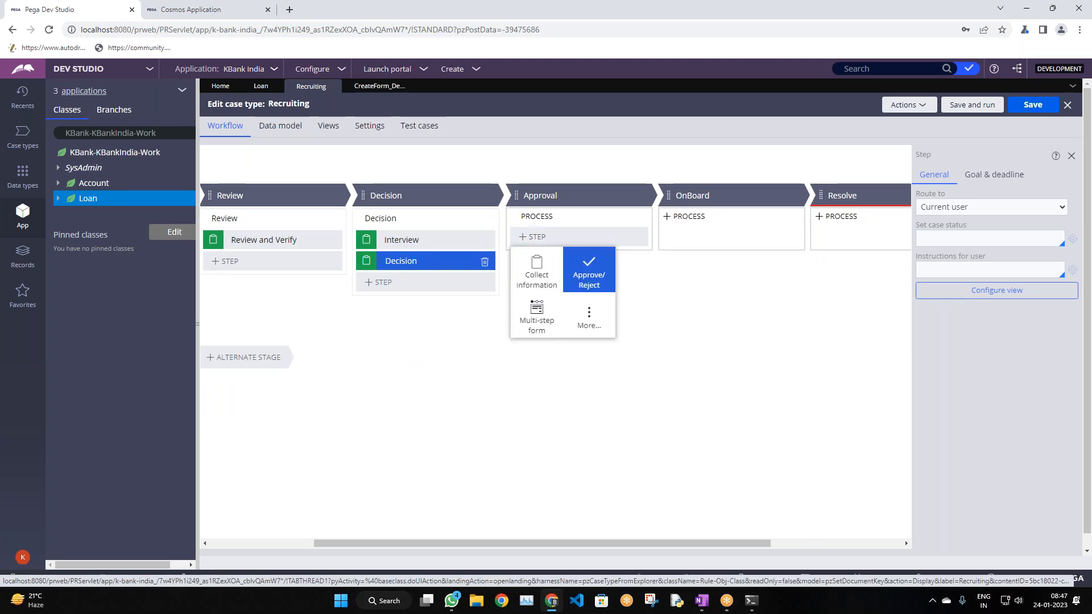
{"action": "left_click", "coordinate": [551, 281]}
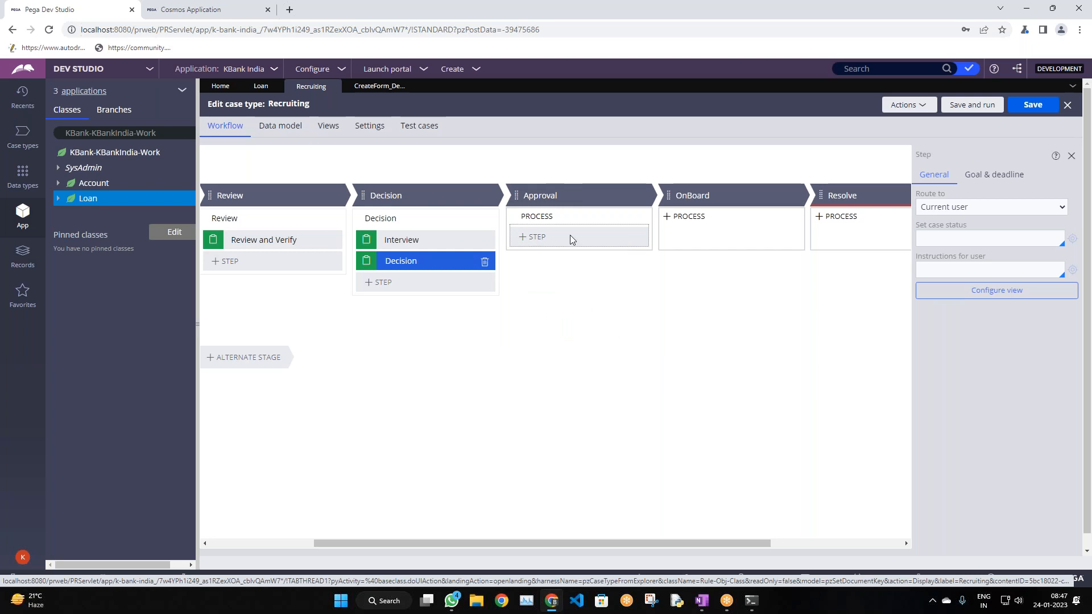
{"action": "type", "text": "Approval"}
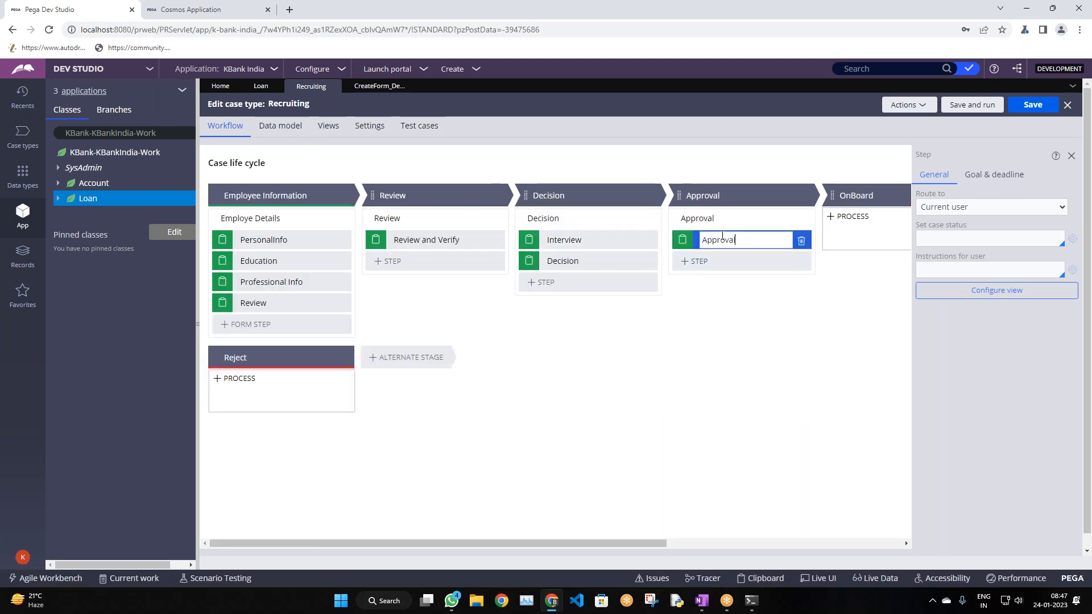
{"action": "left_click_drag", "start_coordinate": [586, 544], "coordinate": [729, 545]}
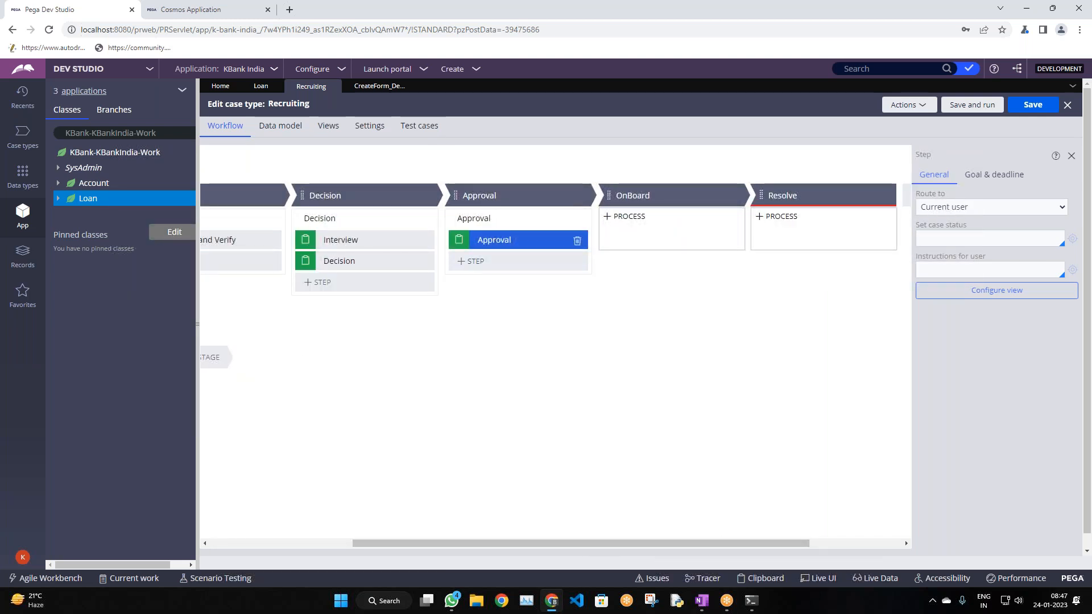
Add a Collect information step to OnBoard and an Offer step to Approval
{"action": "mouse_move", "coordinate": [669, 221]}
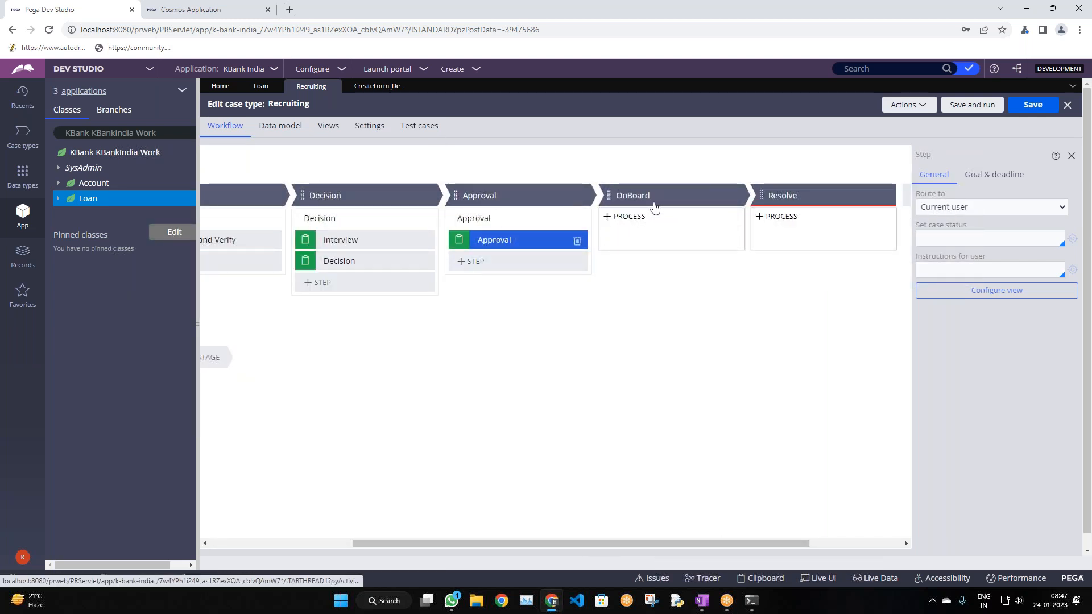
{"action": "left_click", "coordinate": [642, 236]}
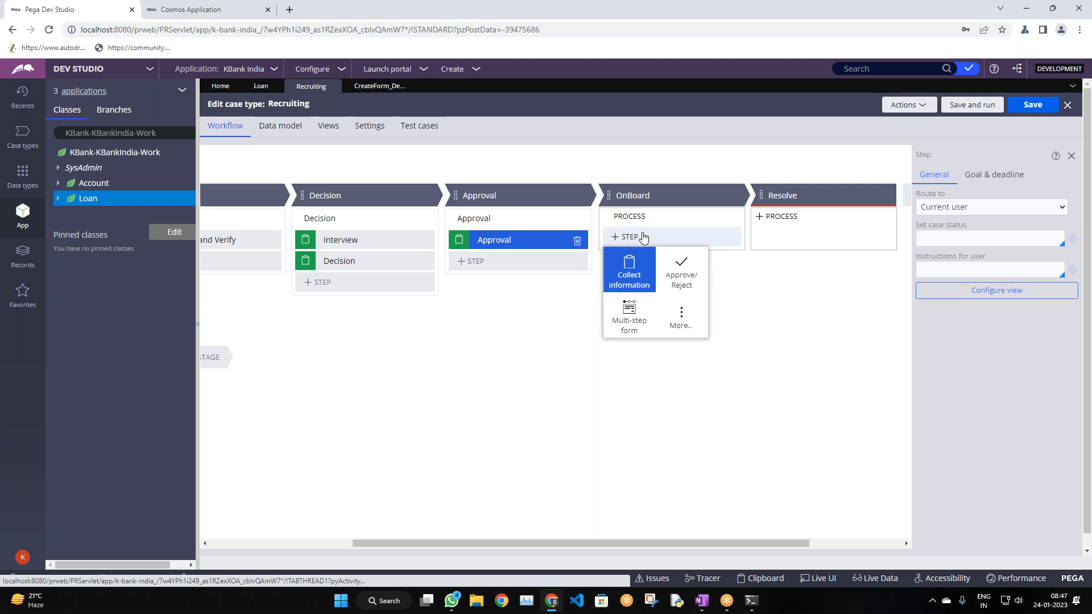
{"action": "left_click", "coordinate": [635, 273]}
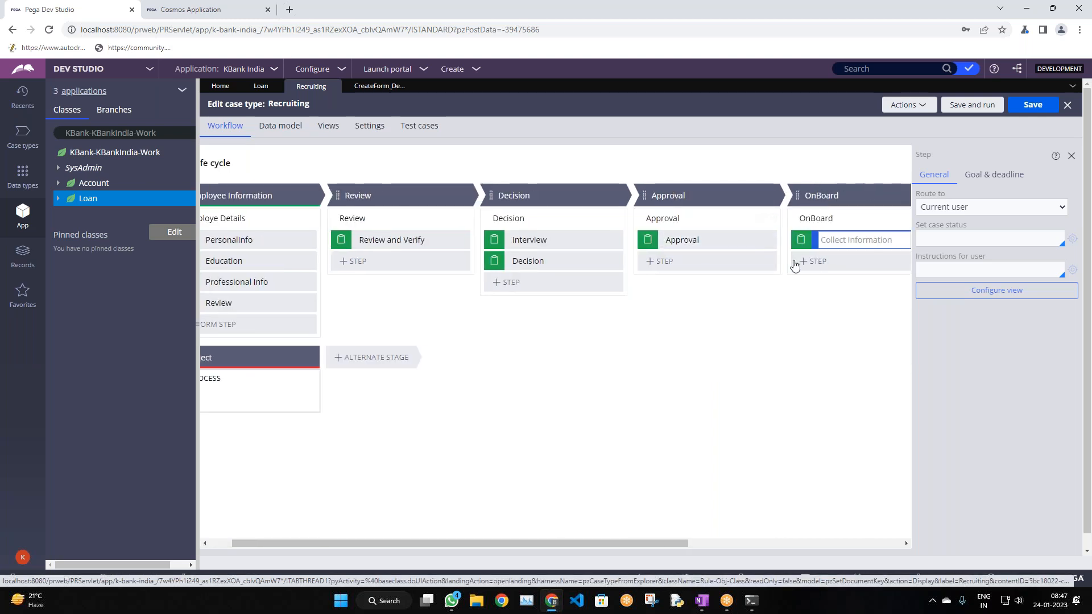
{"action": "left_click_drag", "start_coordinate": [587, 540], "coordinate": [707, 555]}
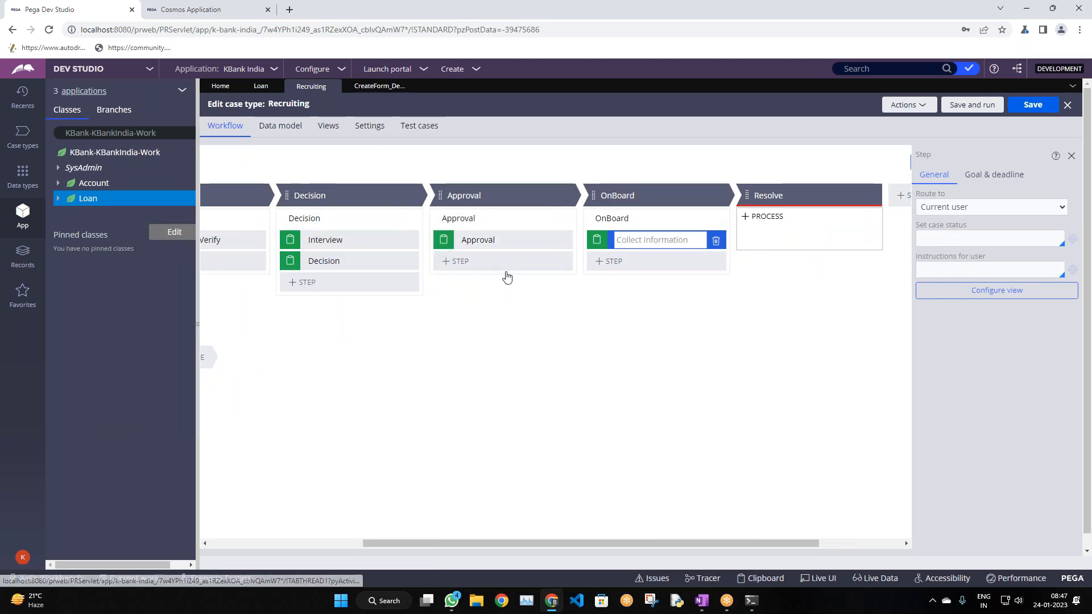
{"action": "left_click", "coordinate": [479, 266]}
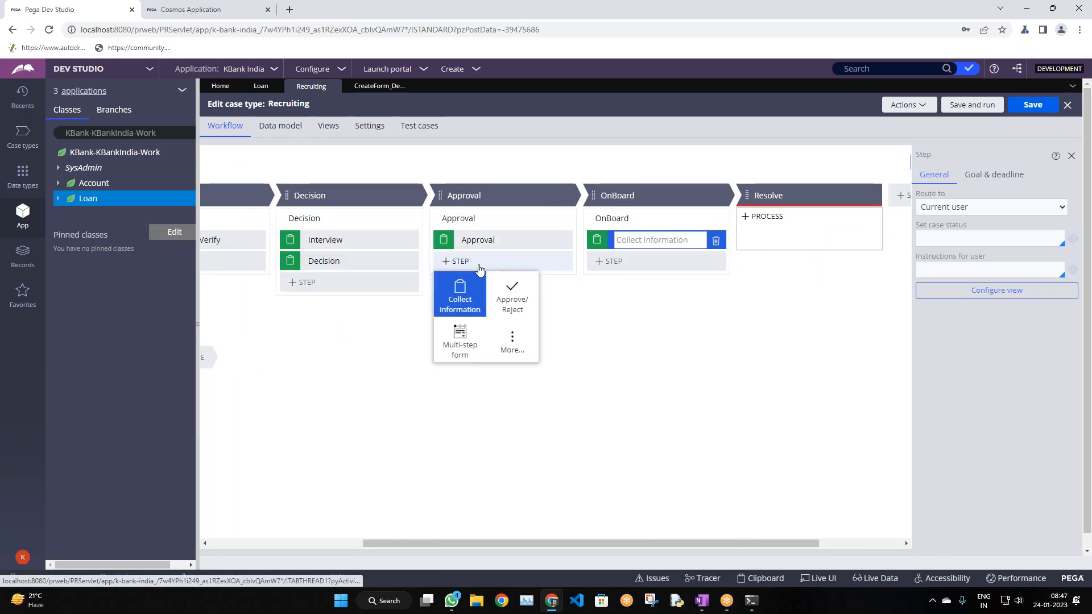
{"action": "left_click", "coordinate": [469, 302]}
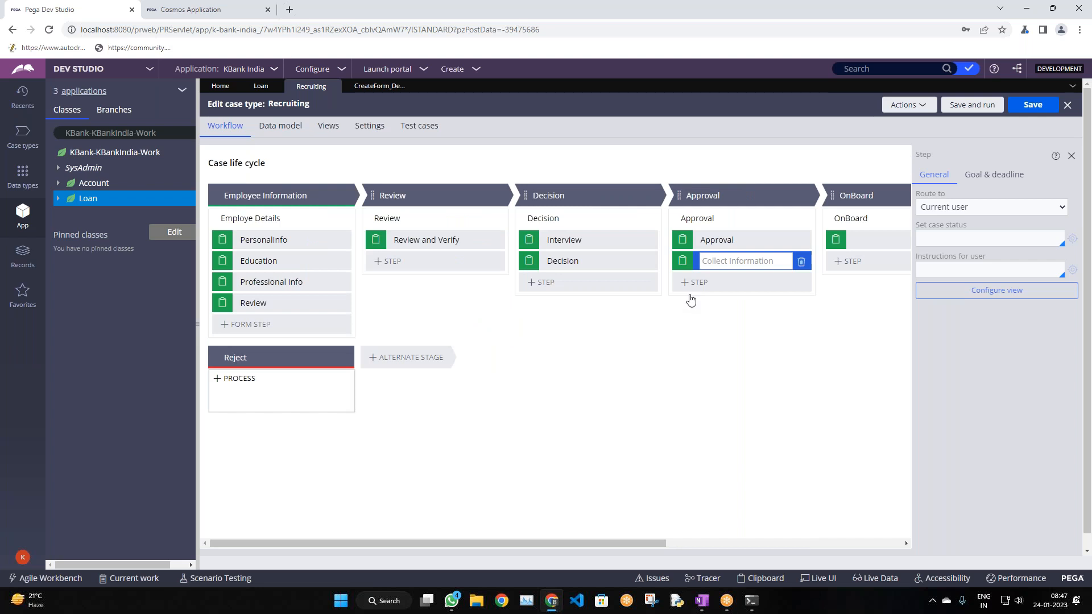
{"action": "type", "text": "C"}
{"action": "type", "text": "ffer"}
{"action": "key", "text": "Return"}
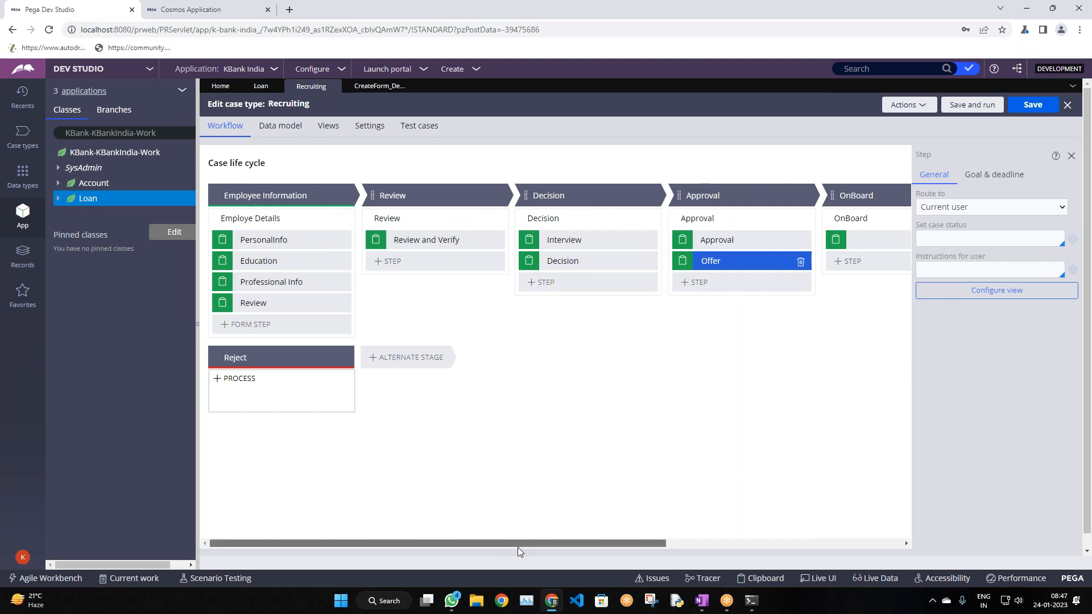
Name the OnBoard stage's new step OnBoard
{"action": "left_click_drag", "start_coordinate": [517, 545], "coordinate": [685, 530]}
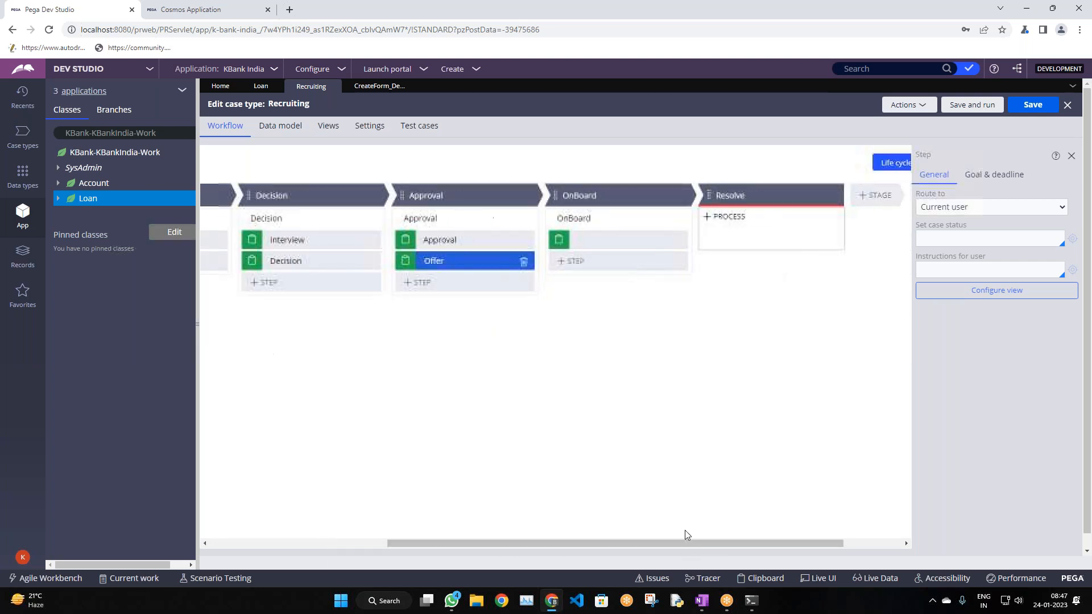
{"action": "left_click", "coordinate": [590, 239]}
{"action": "type", "text": "O"}
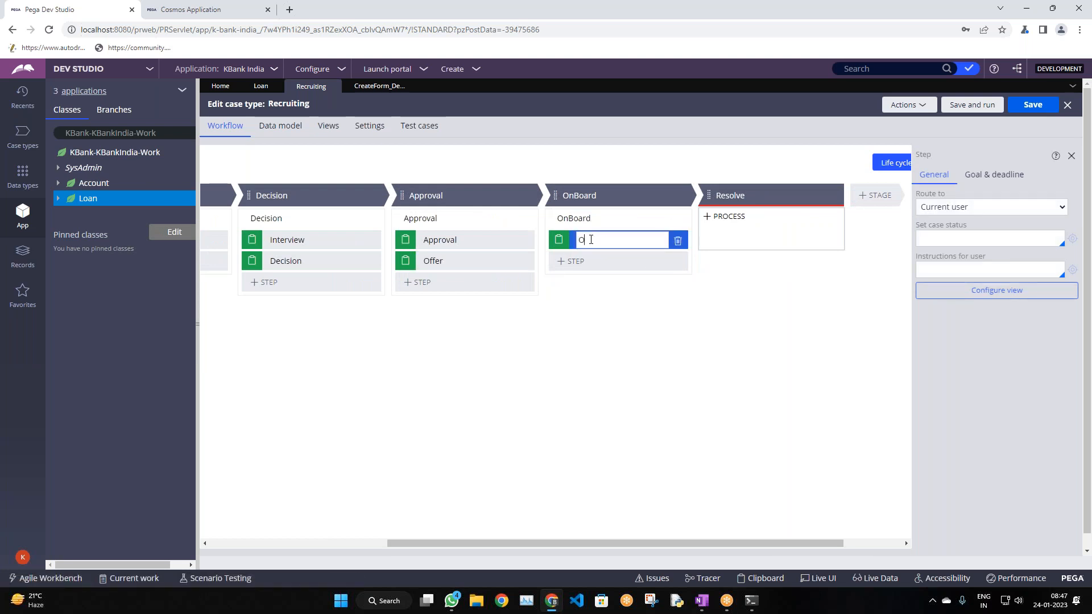
{"action": "type", "text": "nBoard"}
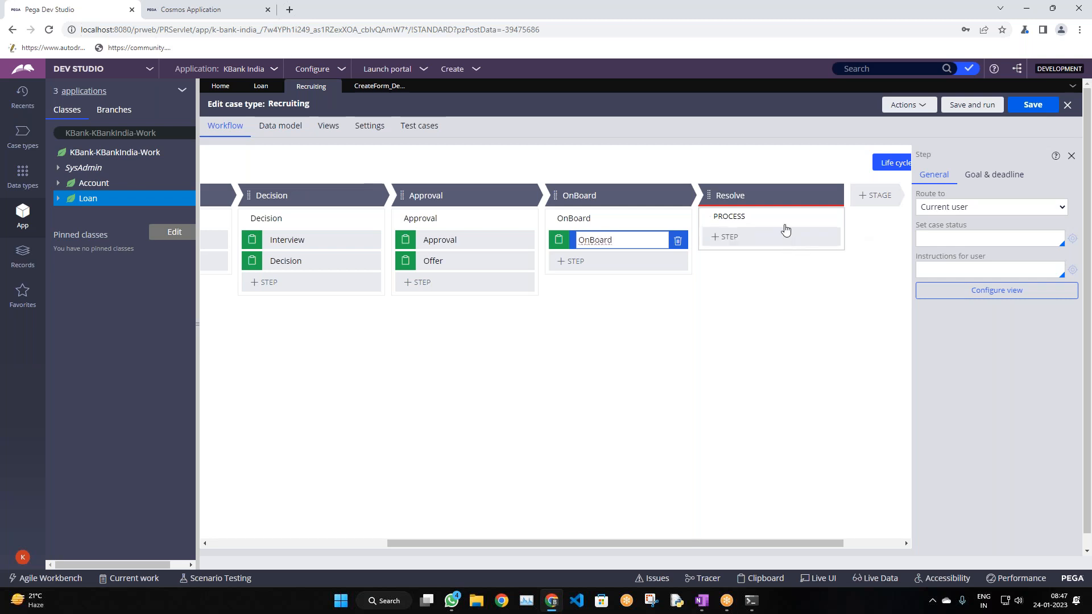
{"action": "left_click", "coordinate": [647, 393]}
{"action": "left_click", "coordinate": [354, 543]}
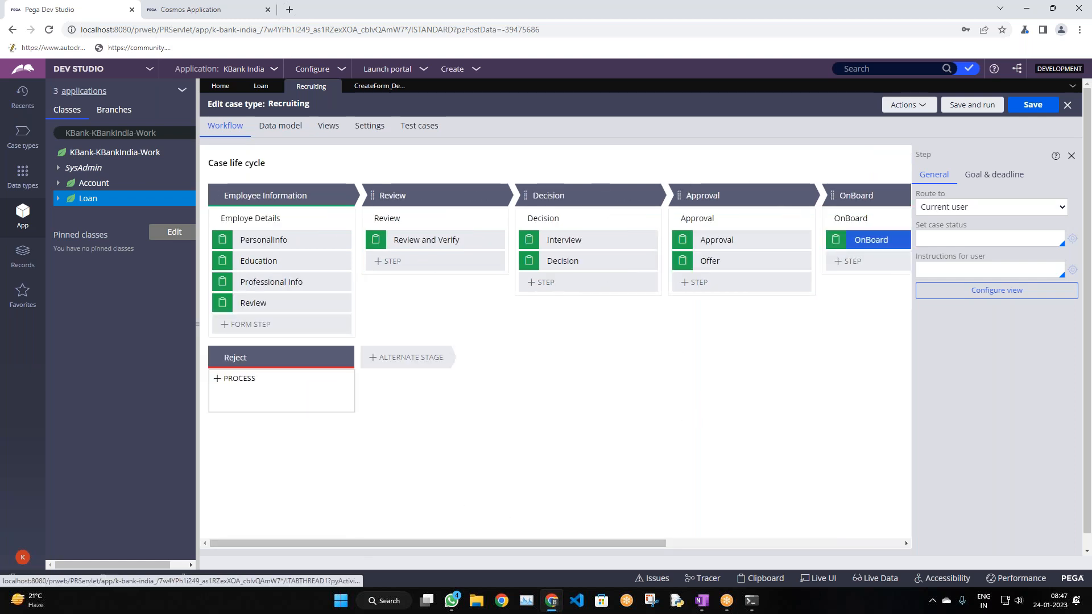
{"action": "left_click", "coordinate": [1030, 110]}
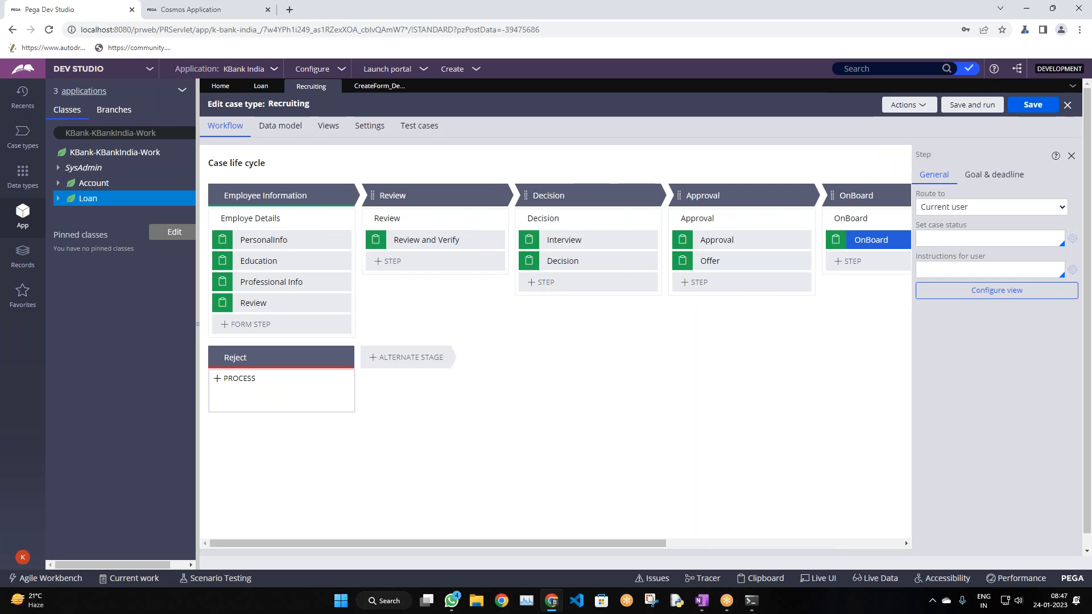
{"action": "left_click", "coordinate": [1035, 113]}
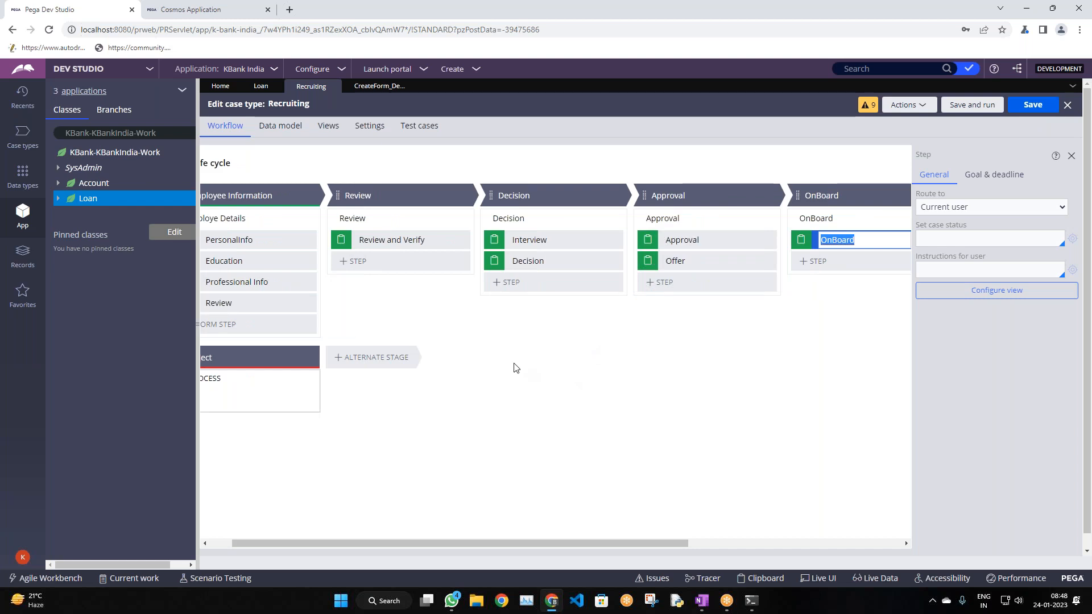
{"action": "left_click", "coordinate": [216, 547]}
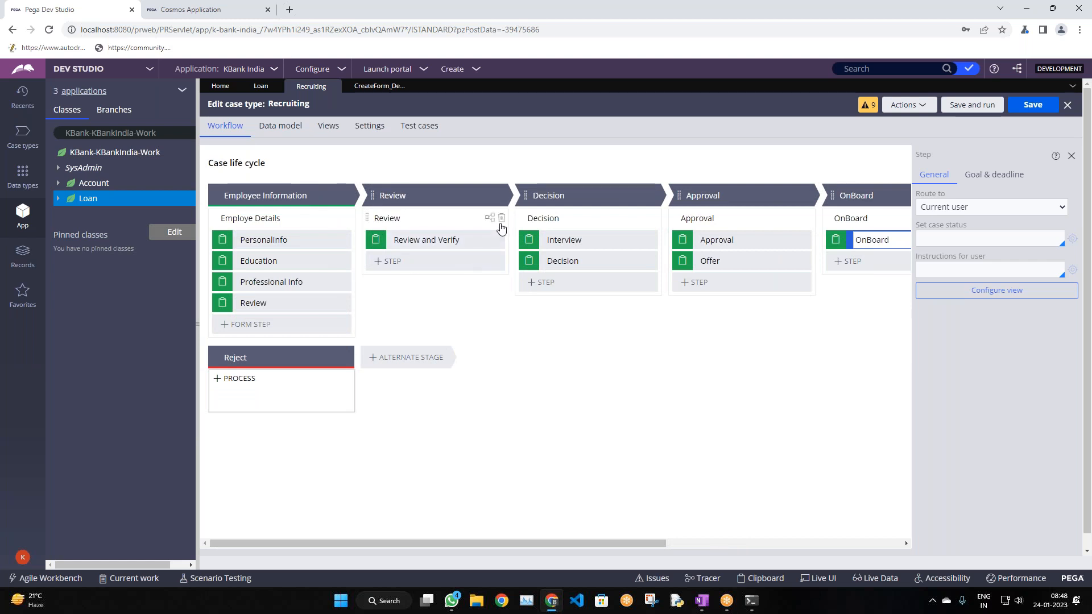
{"action": "scroll", "coordinate": [573, 233], "scroll_direction": "down", "scroll_amount": 1}
{"action": "scroll", "coordinate": [573, 233], "scroll_direction": "down", "scroll_amount": 1}
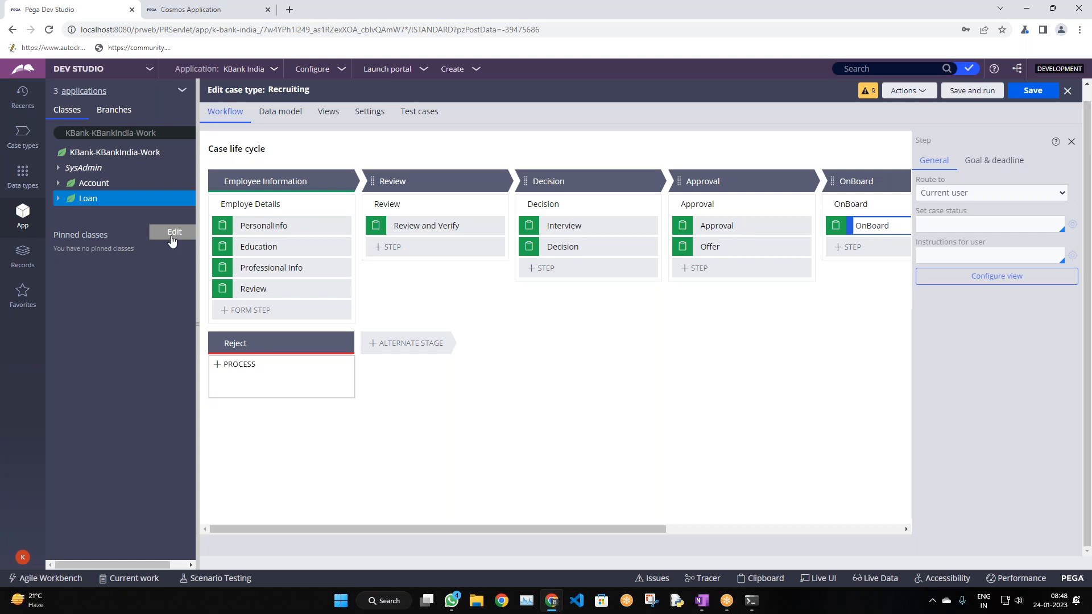
Filter the Classes panel to show the KBank-KBankIndia-Work-Recruiting class tree
{"action": "left_click", "coordinate": [173, 136]}
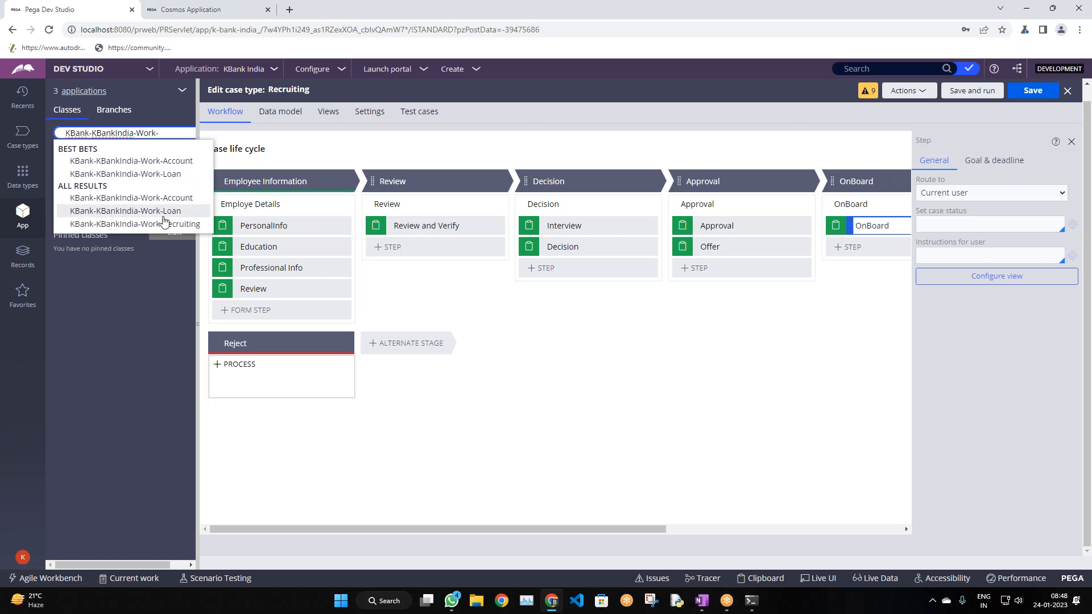
{"action": "left_click", "coordinate": [163, 225]}
{"action": "left_click", "coordinate": [106, 316]}
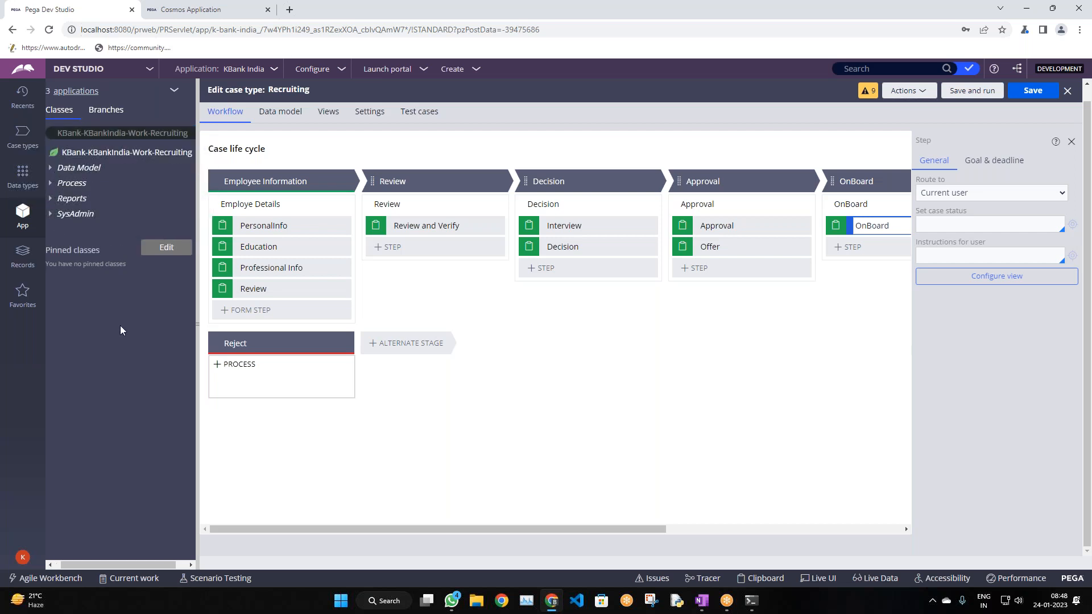
Pin the KBank-FW-KBankFW-Work class under Pinned classes
{"action": "left_click", "coordinate": [166, 247]}
{"action": "left_click", "coordinate": [382, 374]}
{"action": "left_click", "coordinate": [166, 247]}
{"action": "left_click", "coordinate": [414, 313]}
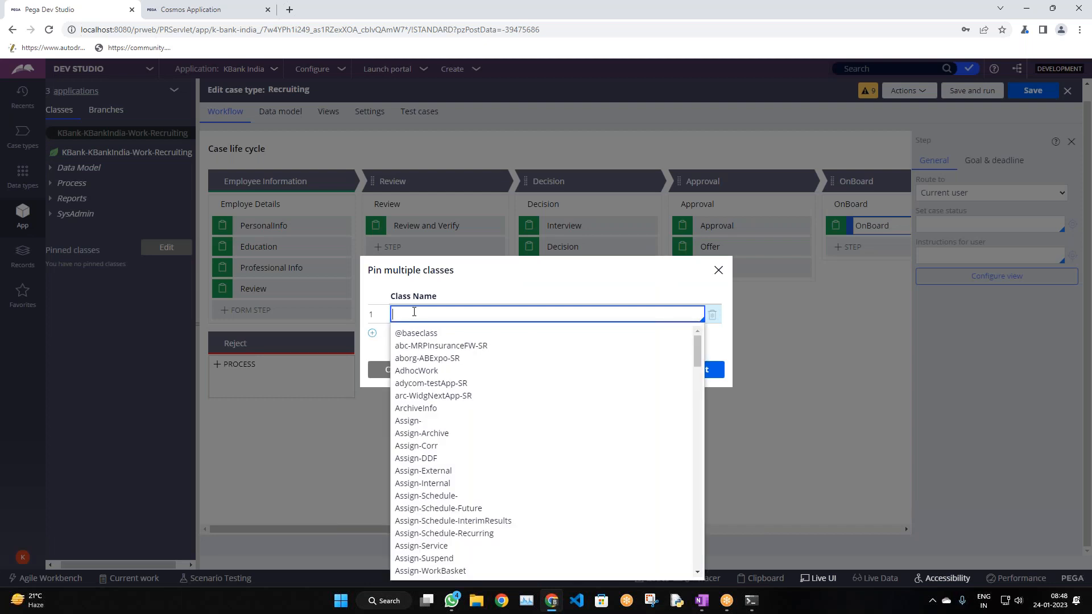
{"action": "type", "text": "kb"}
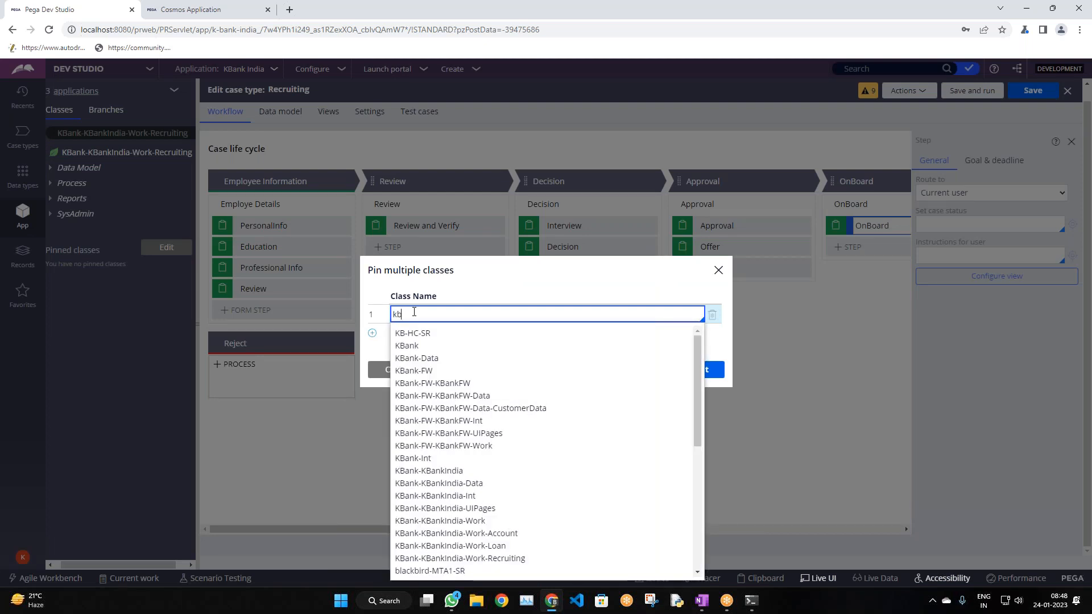
{"action": "type", "text": "ank"}
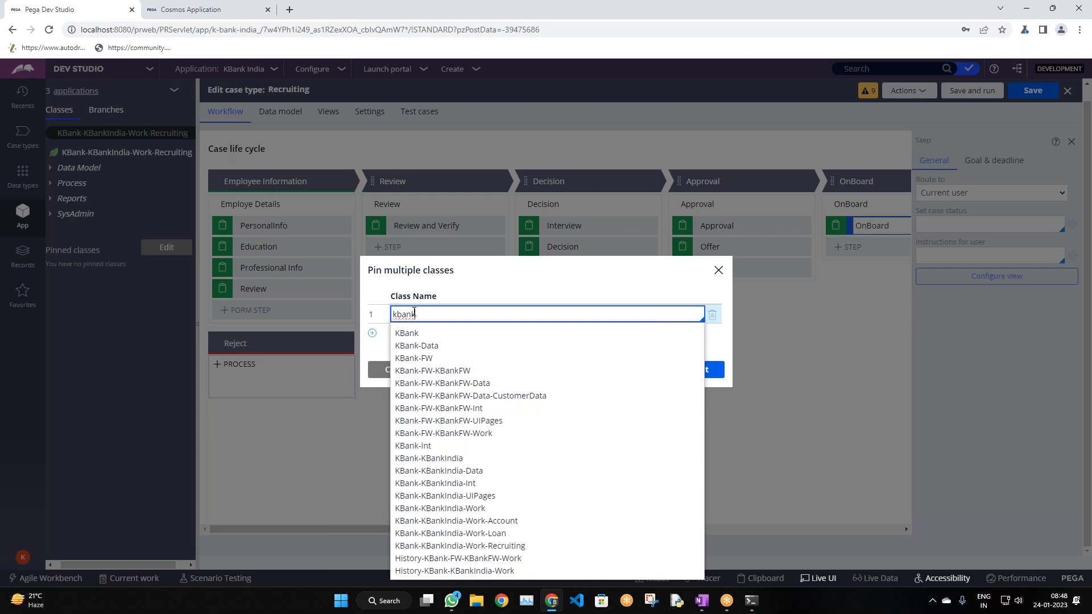
{"action": "left_click", "coordinate": [463, 434]}
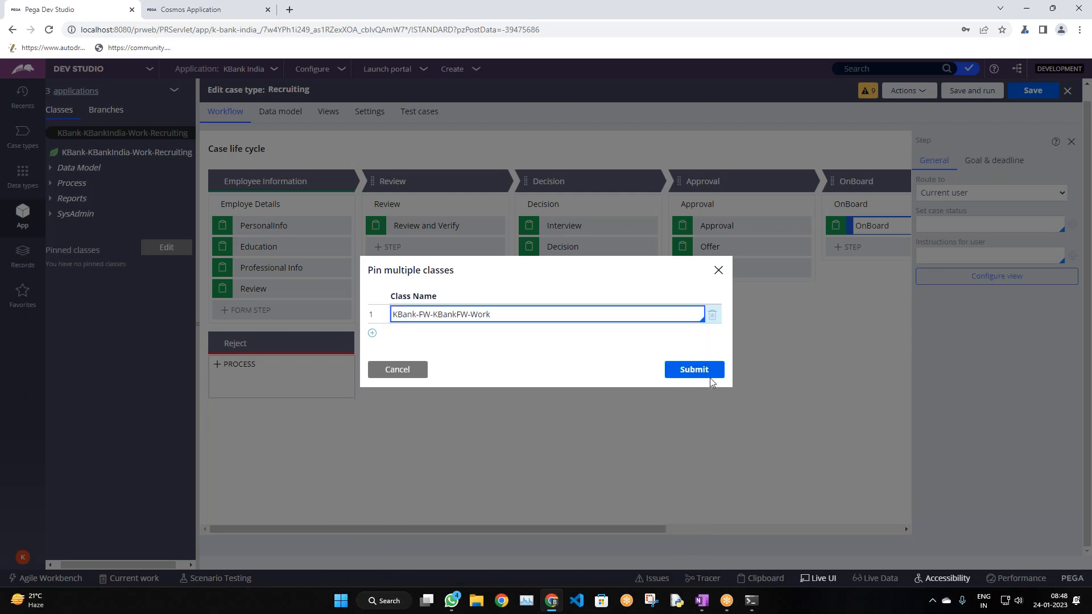
{"action": "left_click", "coordinate": [704, 374]}
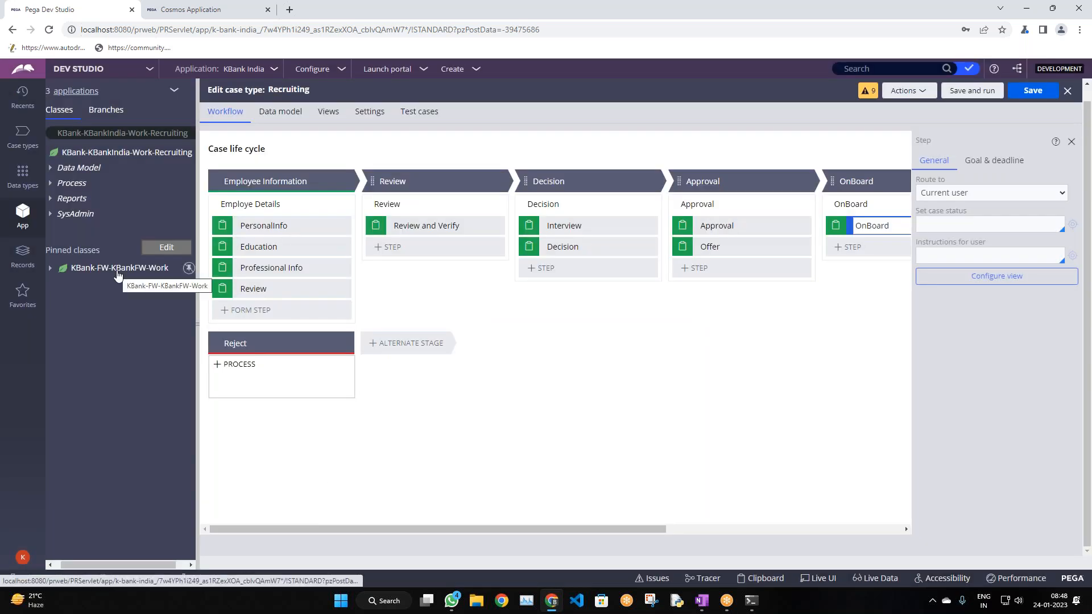
Open the pinned KBank-FW-KBankFW-Work class definition, then view the class in the data designer
{"action": "left_click", "coordinate": [50, 268]}
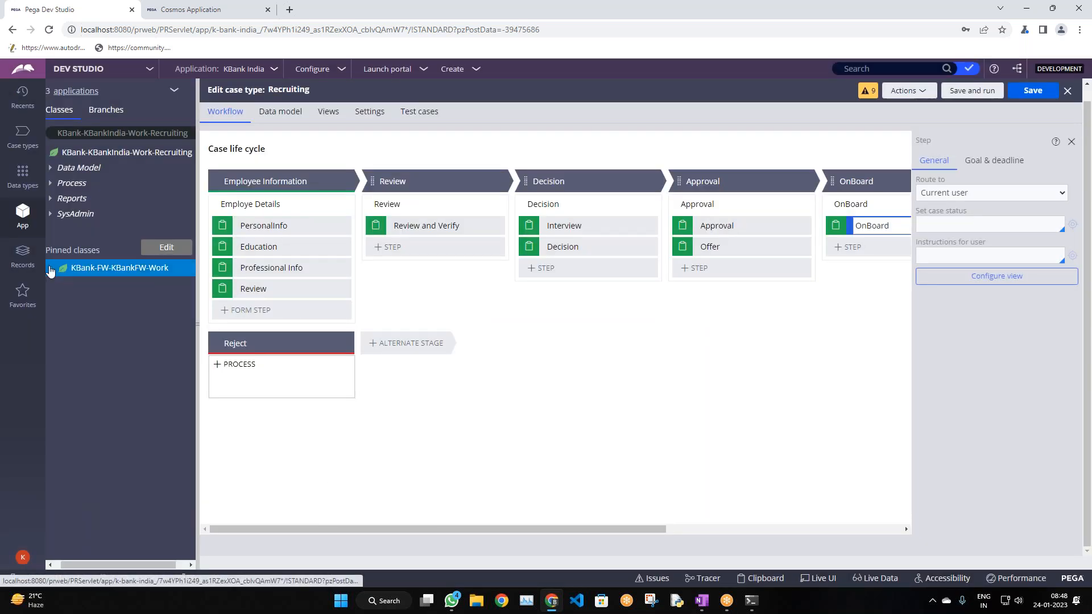
{"action": "right_click", "coordinate": [104, 273]}
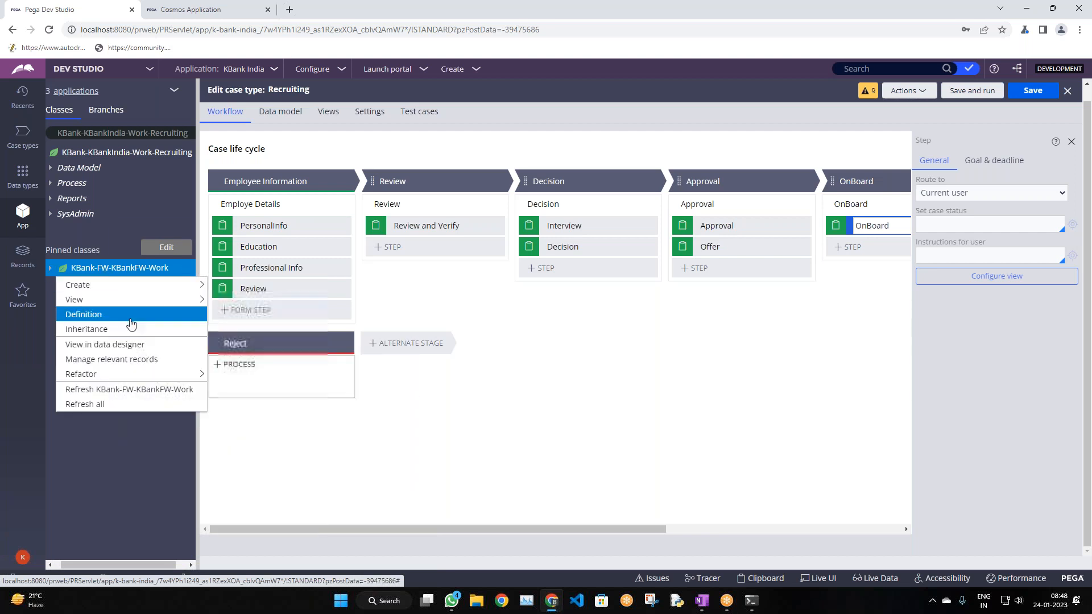
{"action": "left_click", "coordinate": [574, 476]}
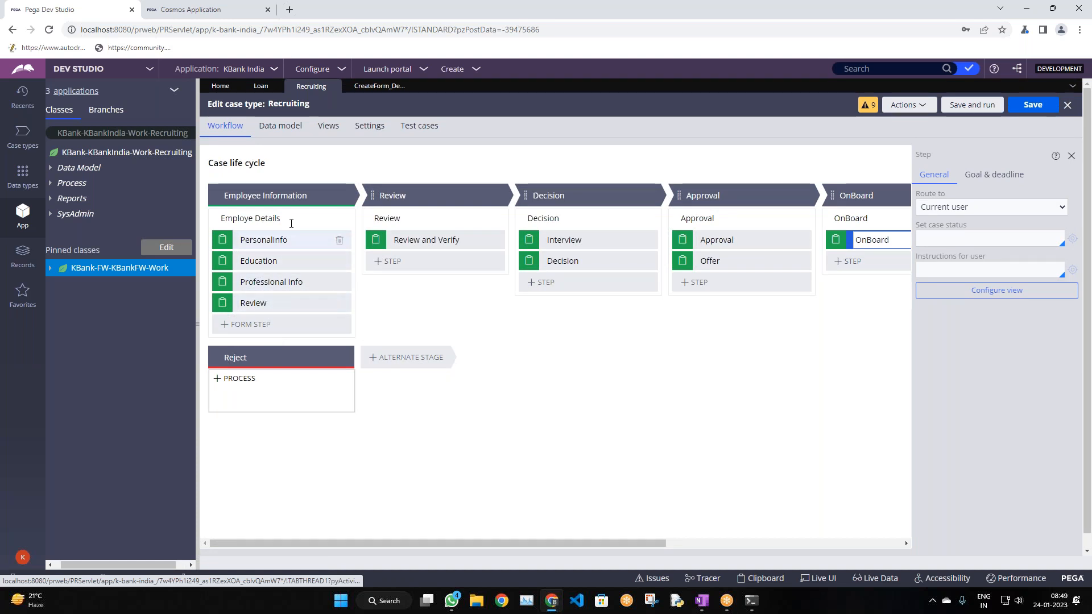
{"action": "right_click", "coordinate": [105, 269]}
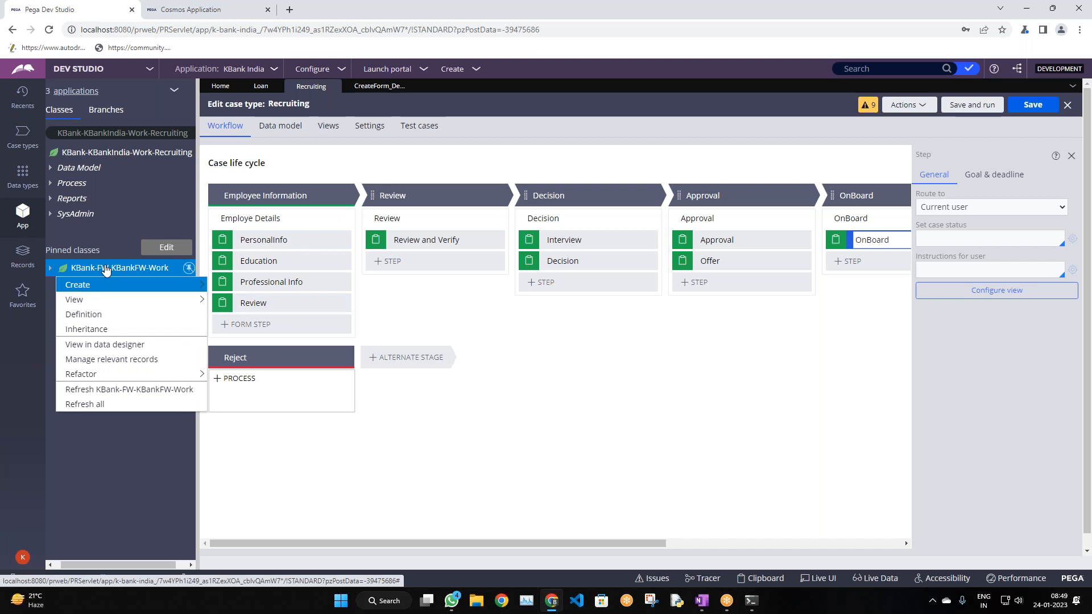
{"action": "left_click", "coordinate": [669, 387]}
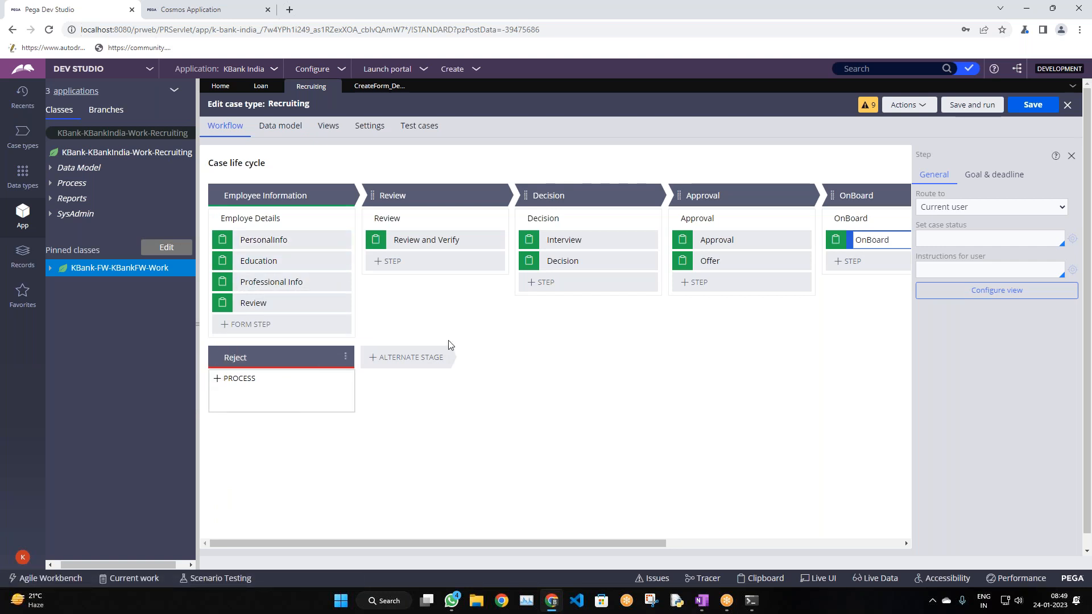
{"action": "left_click", "coordinate": [331, 379]}
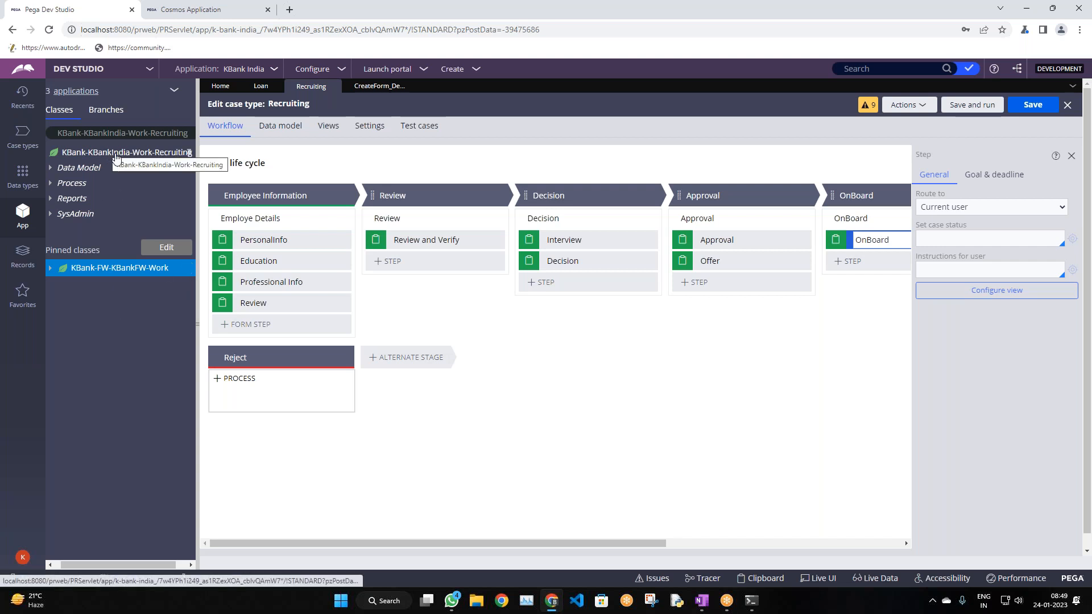
{"action": "right_click", "coordinate": [129, 269]}
{"action": "left_click", "coordinate": [84, 314]}
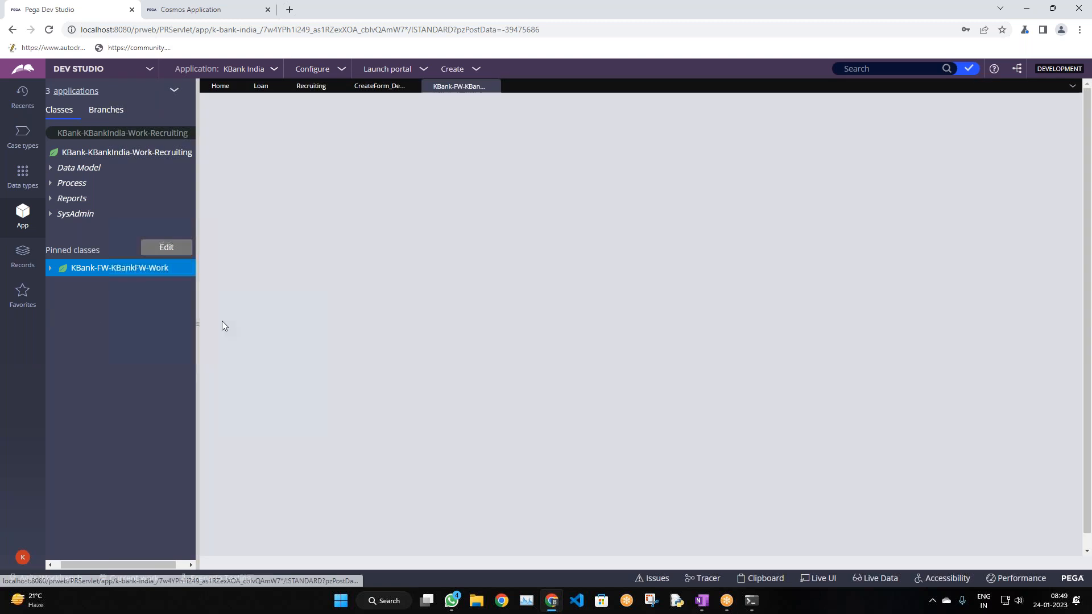
{"action": "right_click", "coordinate": [97, 270]}
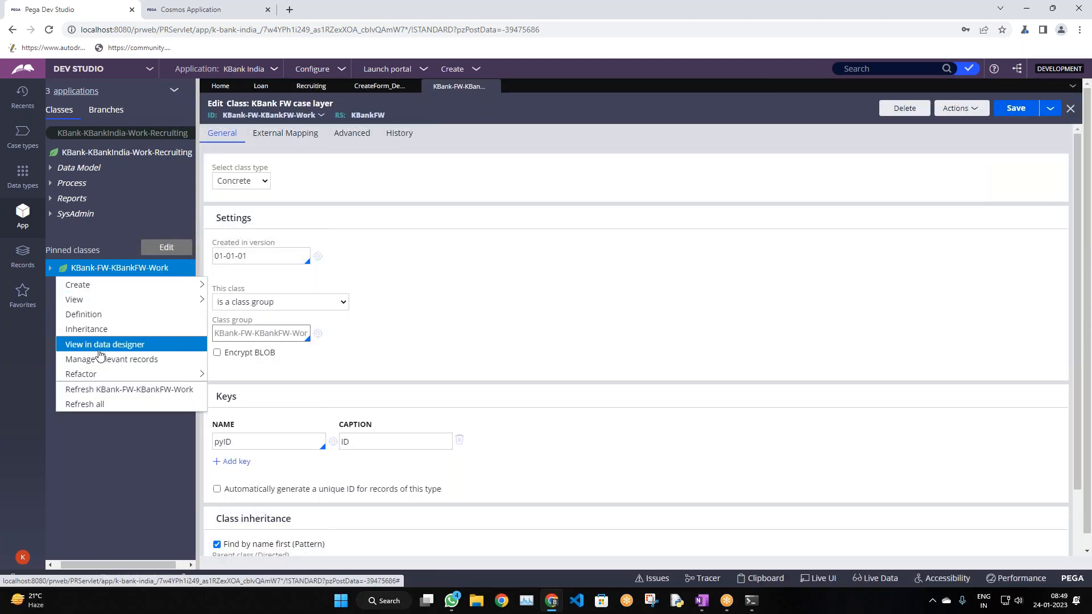
{"action": "left_click", "coordinate": [103, 344]}
Close the class definition and start a new property via Create > Data Model on the pinned class
{"action": "left_click", "coordinate": [489, 86]}
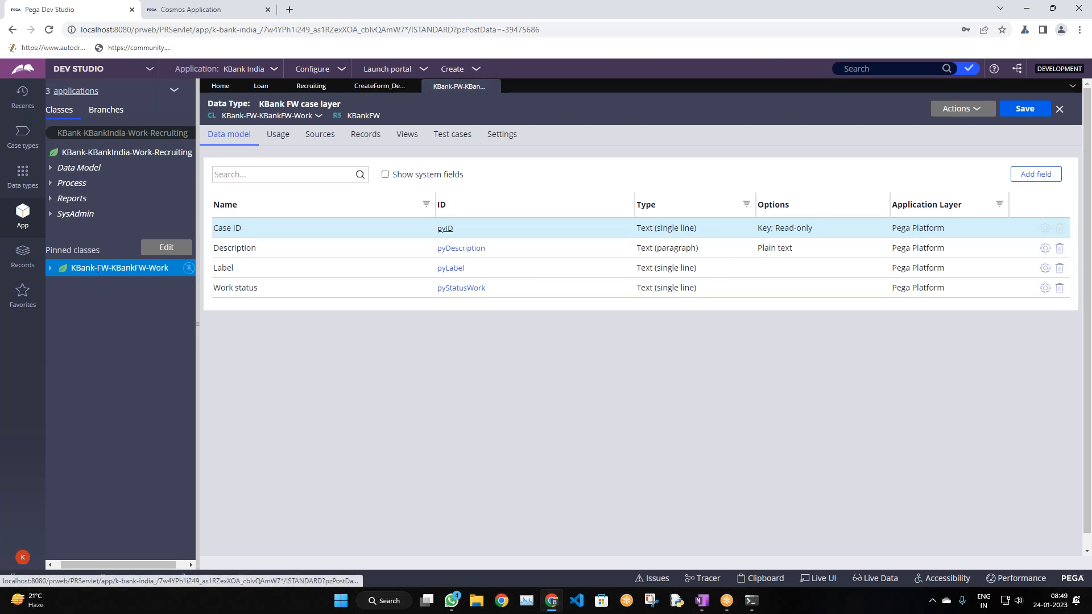
{"action": "right_click", "coordinate": [60, 271]}
{"action": "mouse_move", "coordinate": [91, 285]}
{"action": "mouse_move", "coordinate": [251, 301]}
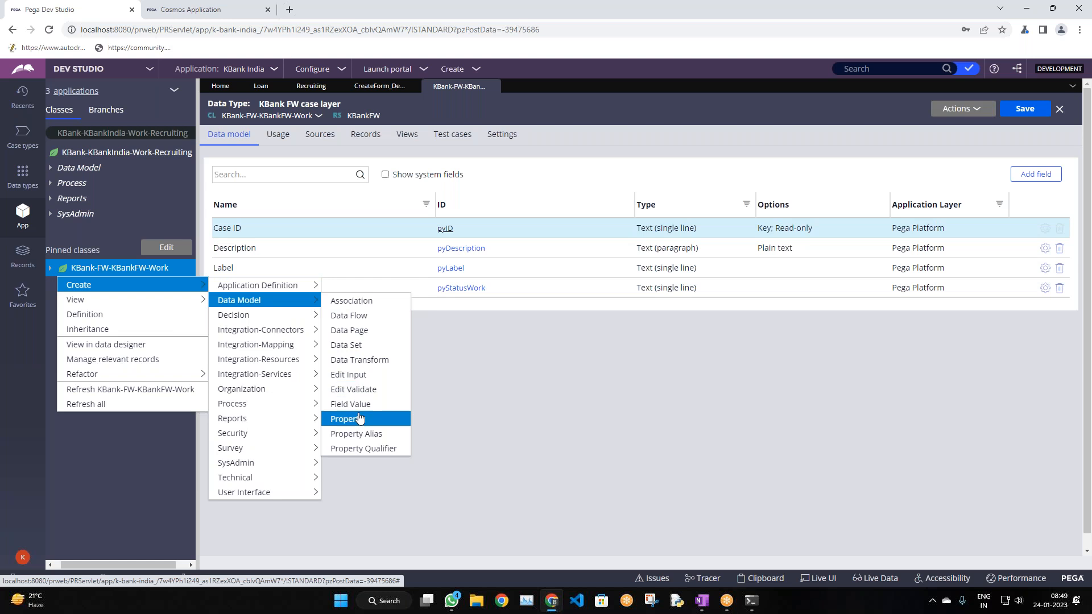
{"action": "left_click", "coordinate": [362, 424]}
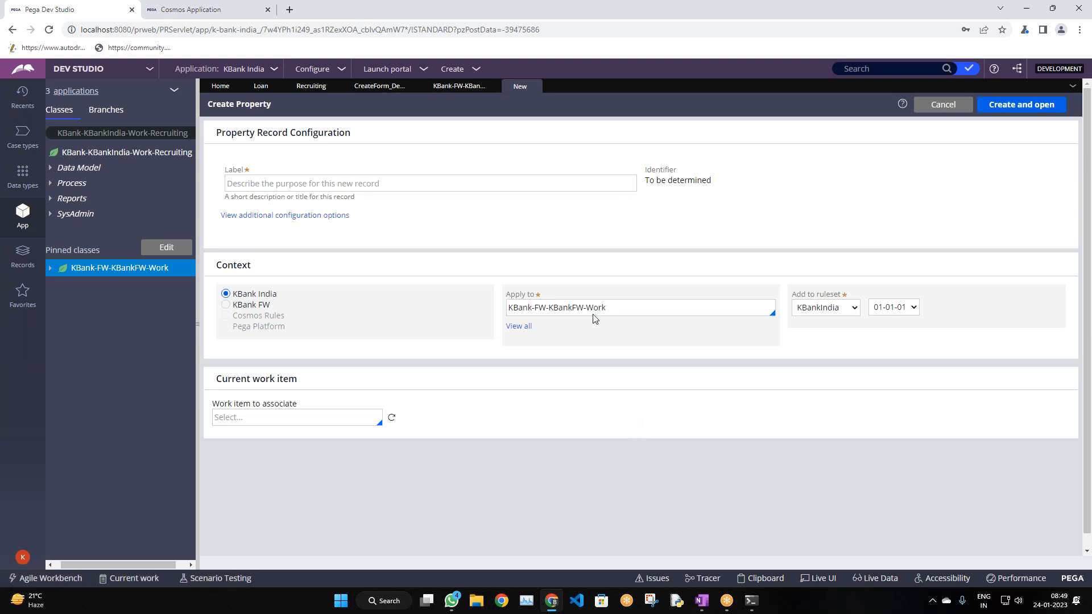
Apply the new property to the KBank FW layer in ruleset KBankFW 01-01-01 and label it FirstName
{"action": "left_click_drag", "start_coordinate": [626, 307], "coordinate": [507, 313]}
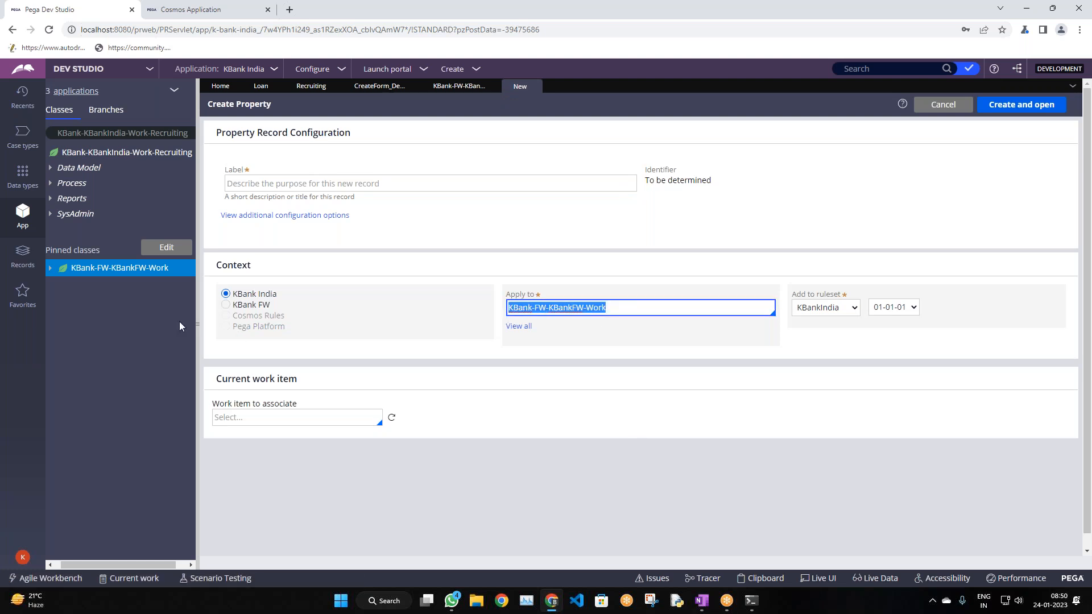
{"action": "left_click", "coordinate": [226, 305]}
{"action": "left_click", "coordinate": [840, 307]}
{"action": "left_click", "coordinate": [889, 308]}
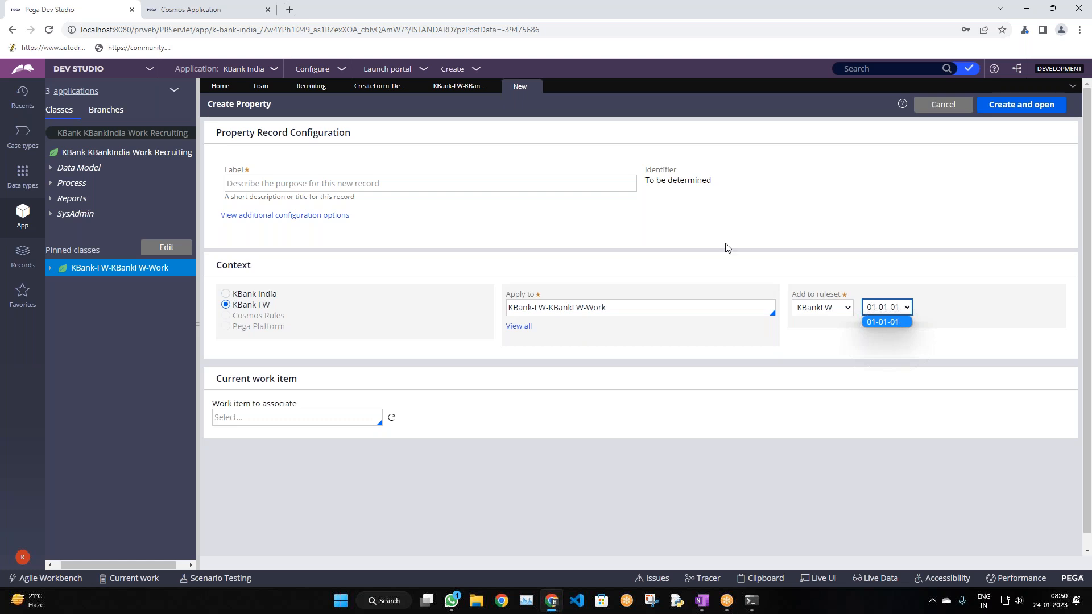
{"action": "left_click", "coordinate": [472, 187]}
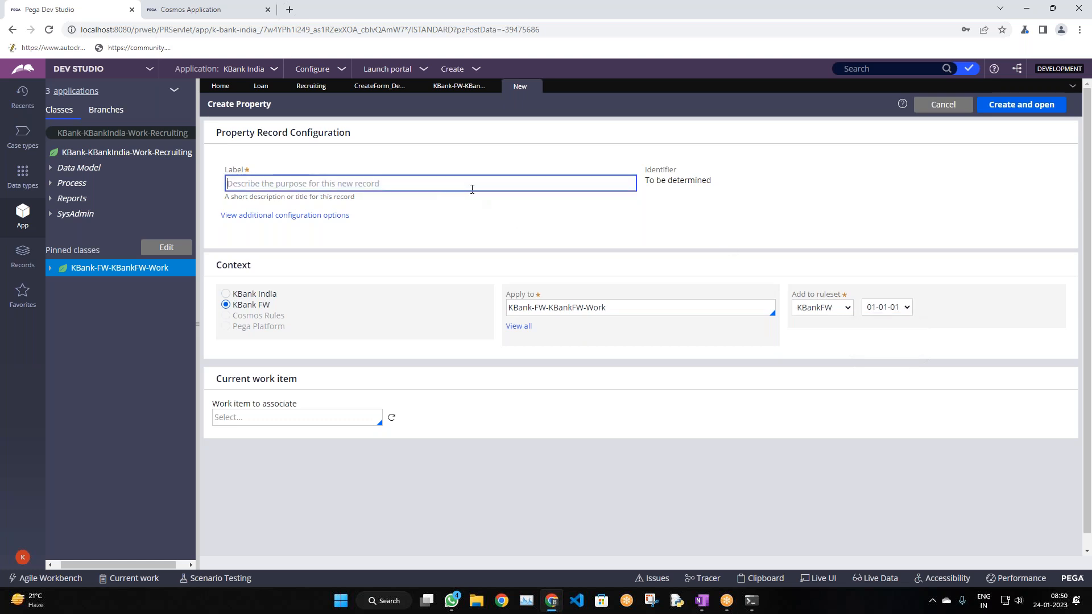
{"action": "type", "text": "F"}
{"action": "key", "text": "BackSpace"}
{"action": "type", "text": "Name"}
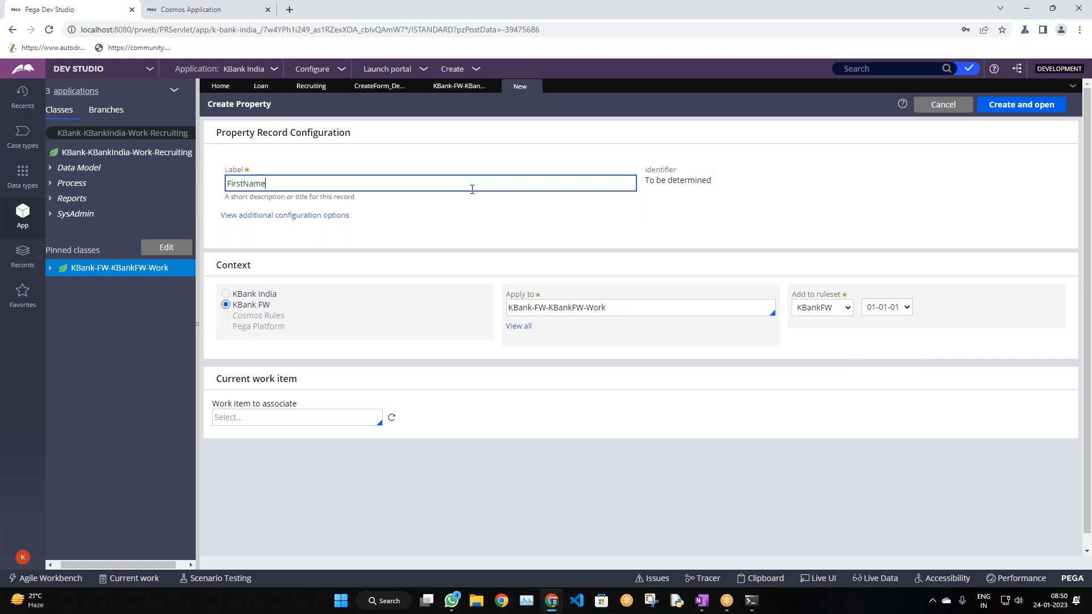
{"action": "left_click", "coordinate": [510, 221]}
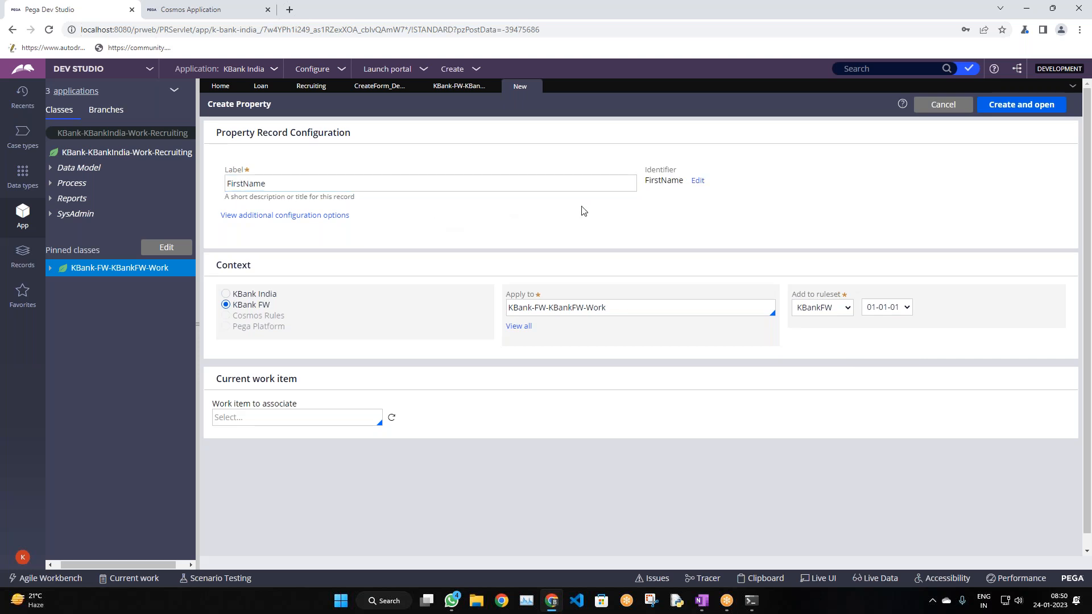
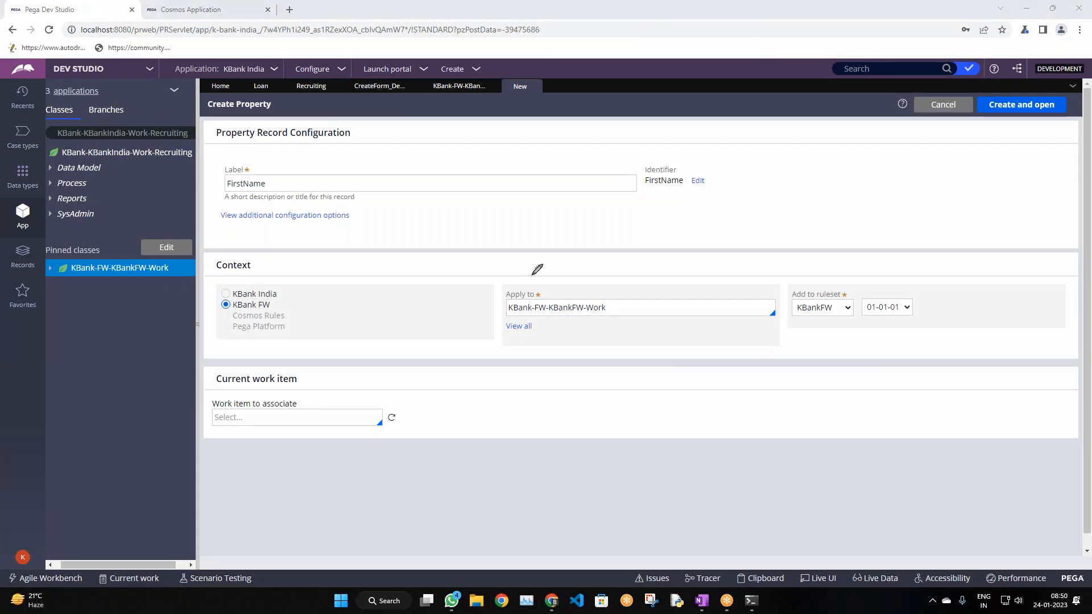
Annotate the Apply to class on screen and edit the Recruiting class search to list matches
{"action": "left_click_drag", "start_coordinate": [498, 304], "coordinate": [493, 310]}
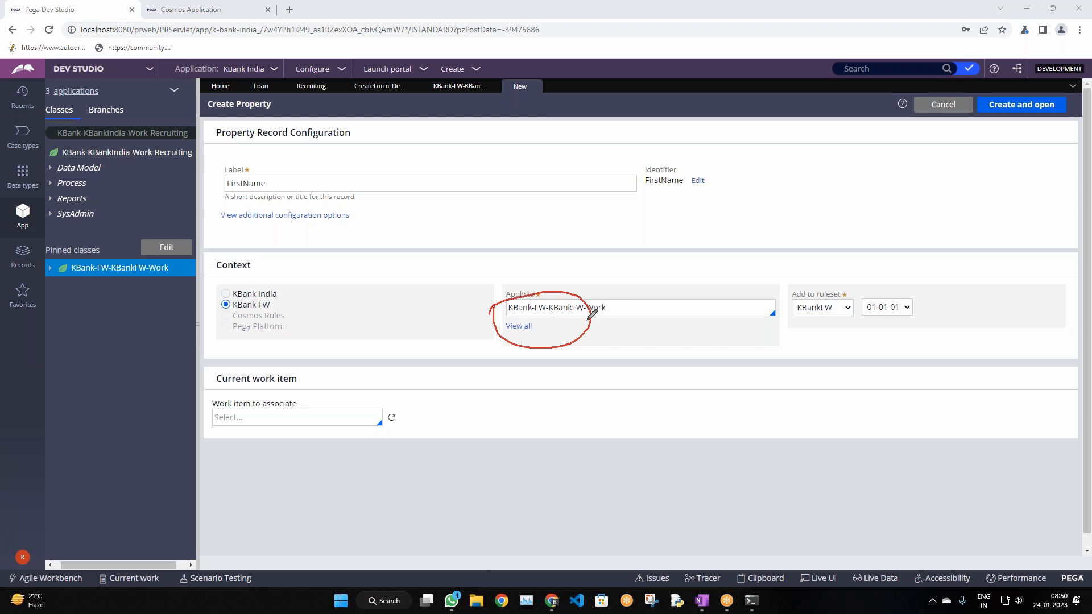
{"action": "left_click_drag", "start_coordinate": [586, 318], "coordinate": [628, 295]}
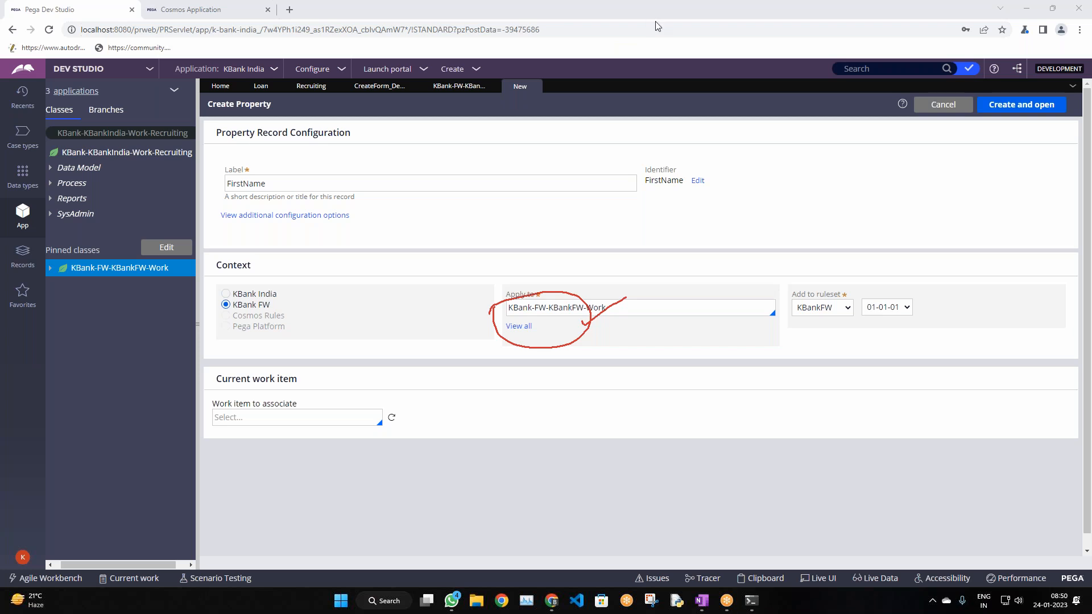
{"action": "double_click", "coordinate": [169, 133]}
{"action": "type", "text": "V"}
{"action": "key", "text": "BackSpace"}
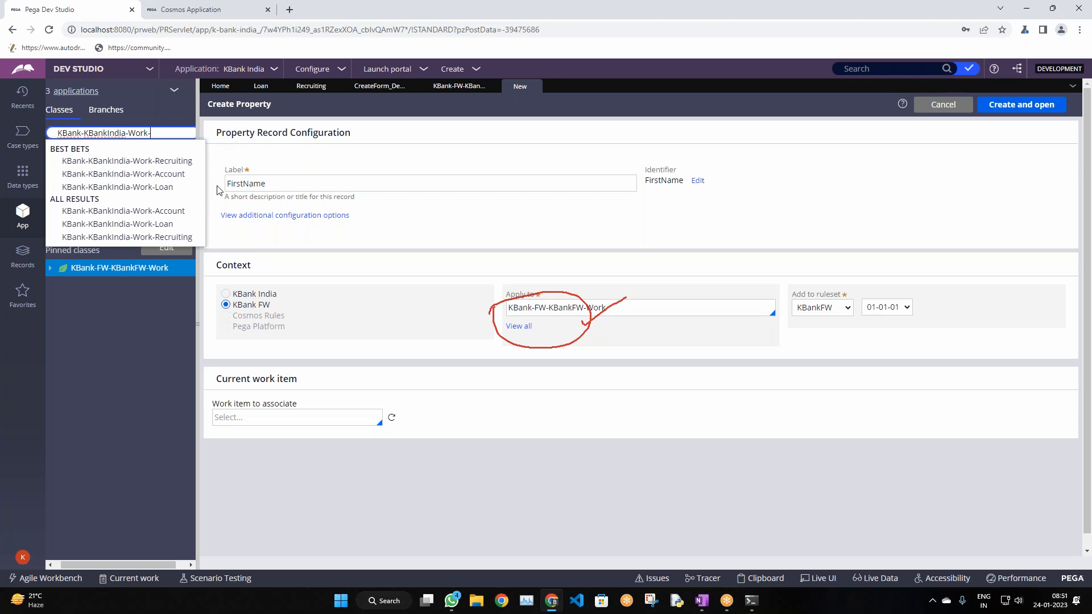
{"action": "left_click", "coordinate": [303, 256]}
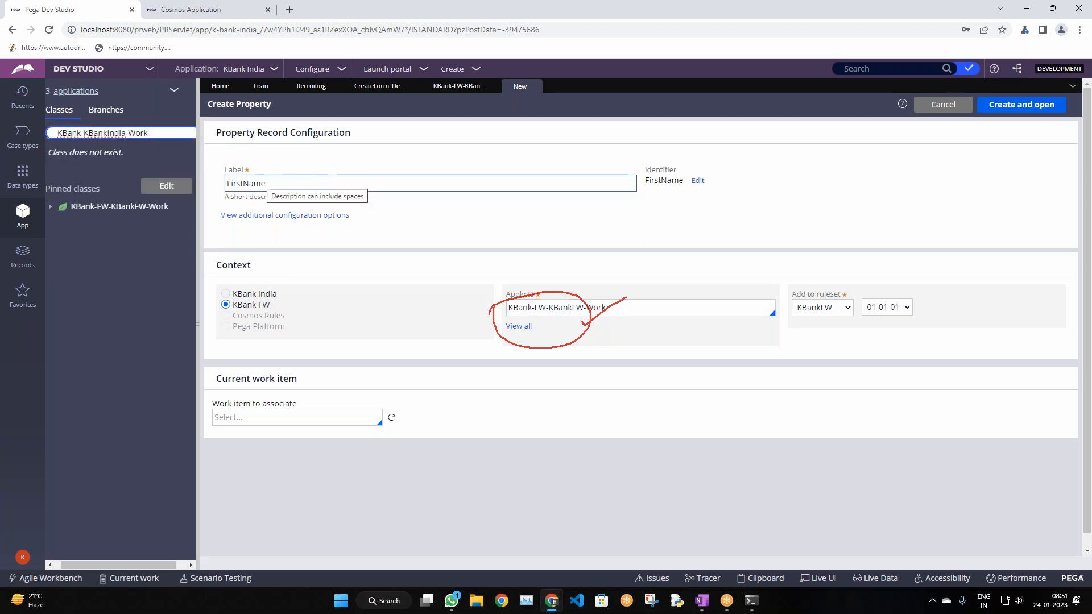
Search for KBank-KBankIndia-Work and load its class tree with Account, Loan and Recruiting
{"action": "left_click", "coordinate": [167, 135]}
{"action": "key", "text": "ctrl+a"}
{"action": "type", "text": "\\"}
{"action": "key", "text": "Return"}
{"action": "key", "text": "BackSpace"}
{"action": "key", "text": "Down"}
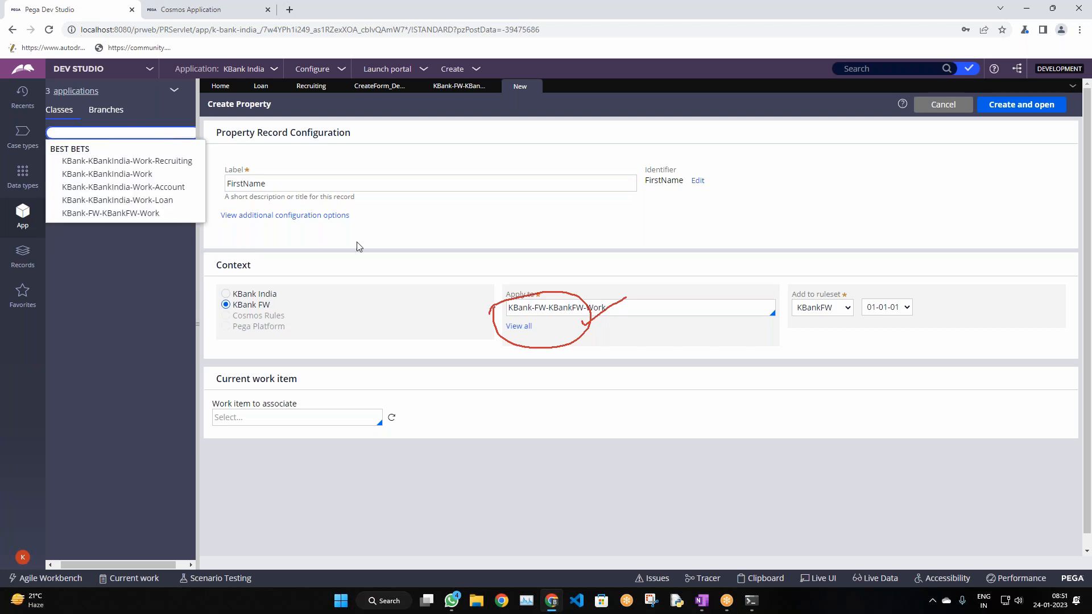
{"action": "key", "text": "Down"}
{"action": "key", "text": "Return"}
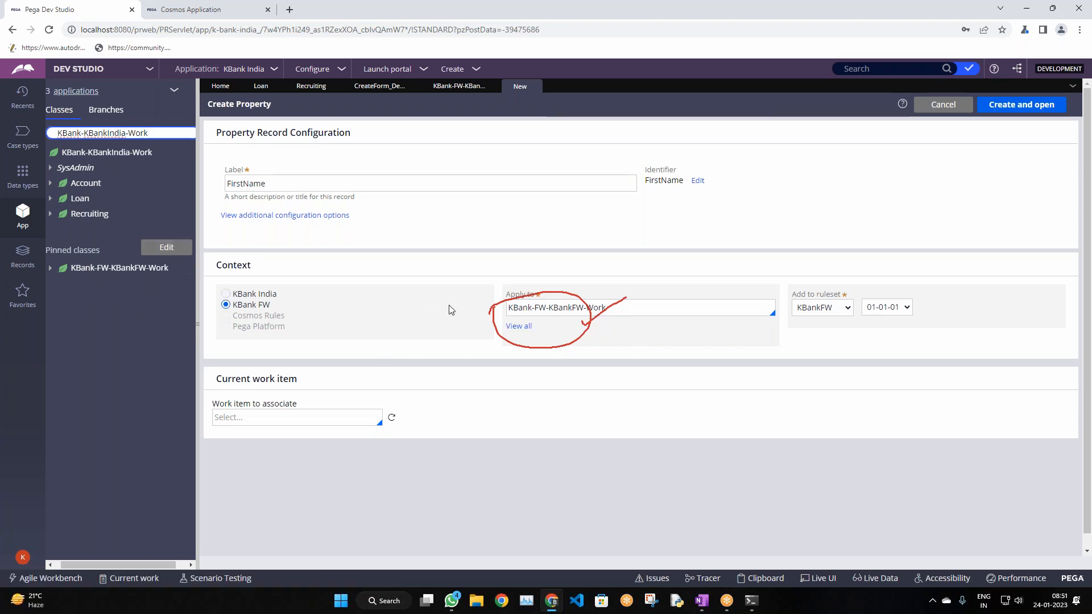
Erase the red annotation marks and return to the FirstName property form
{"action": "left_click", "coordinate": [660, 9]}
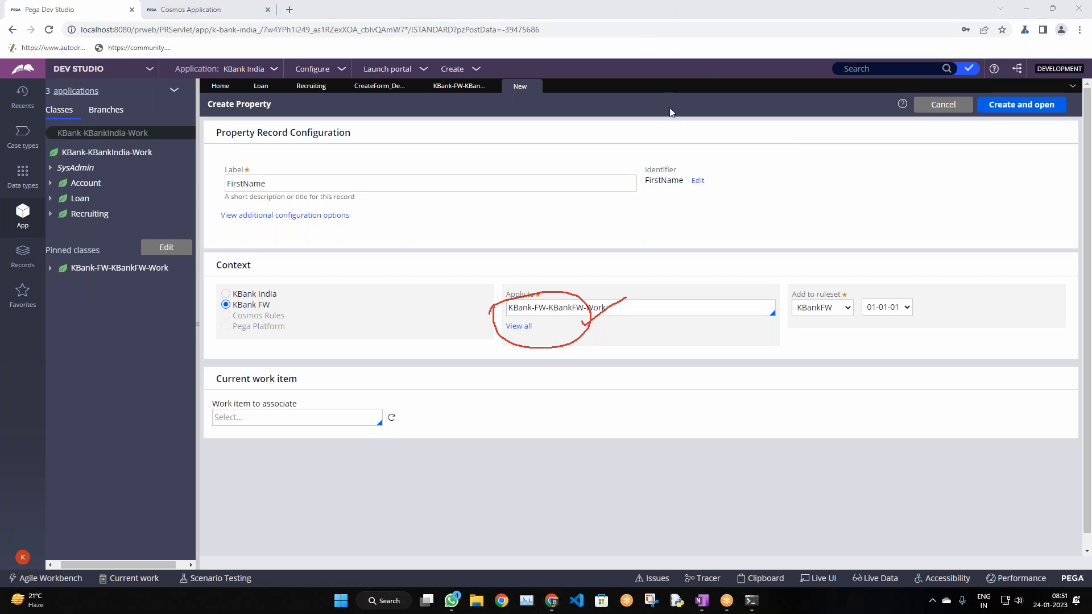
{"action": "left_click", "coordinate": [673, 83]}
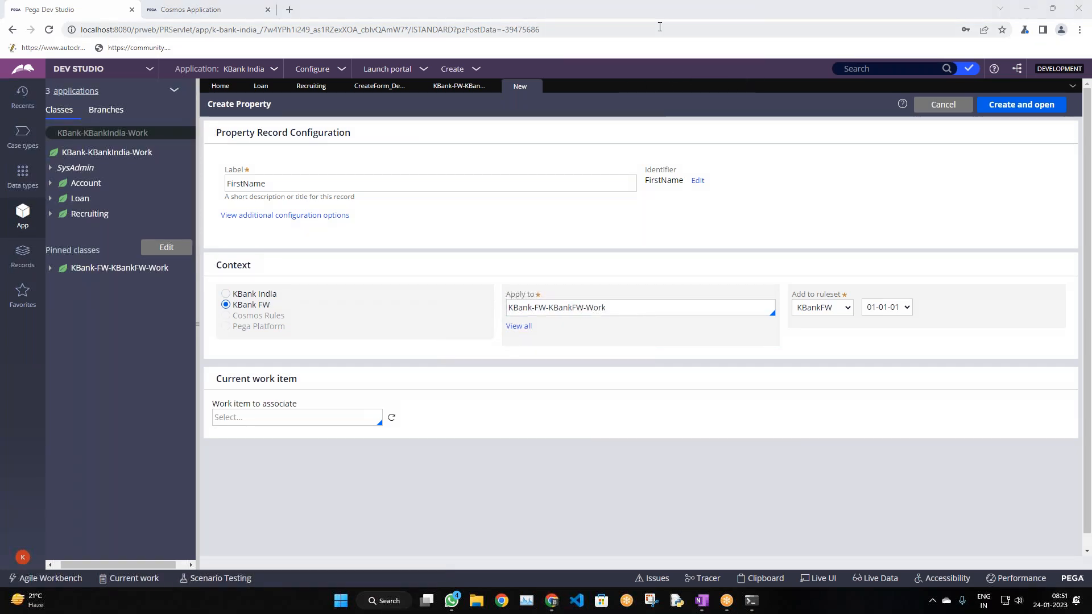
{"action": "left_click", "coordinate": [522, 185]}
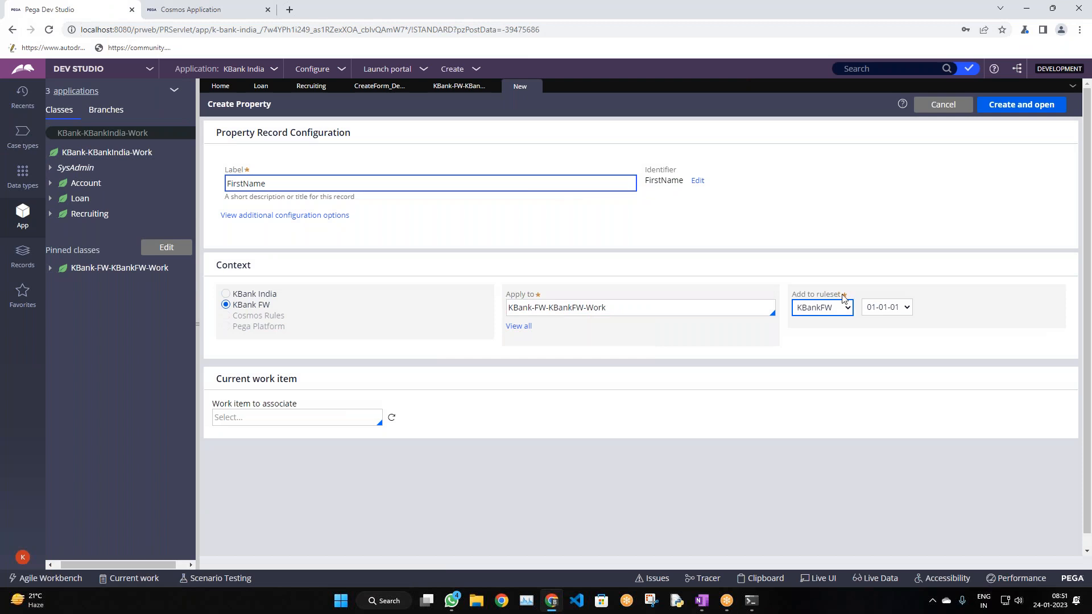
{"action": "left_click", "coordinate": [793, 203]}
Create and open the FirstName property, keeping its type as Text
{"action": "left_click", "coordinate": [1021, 104]}
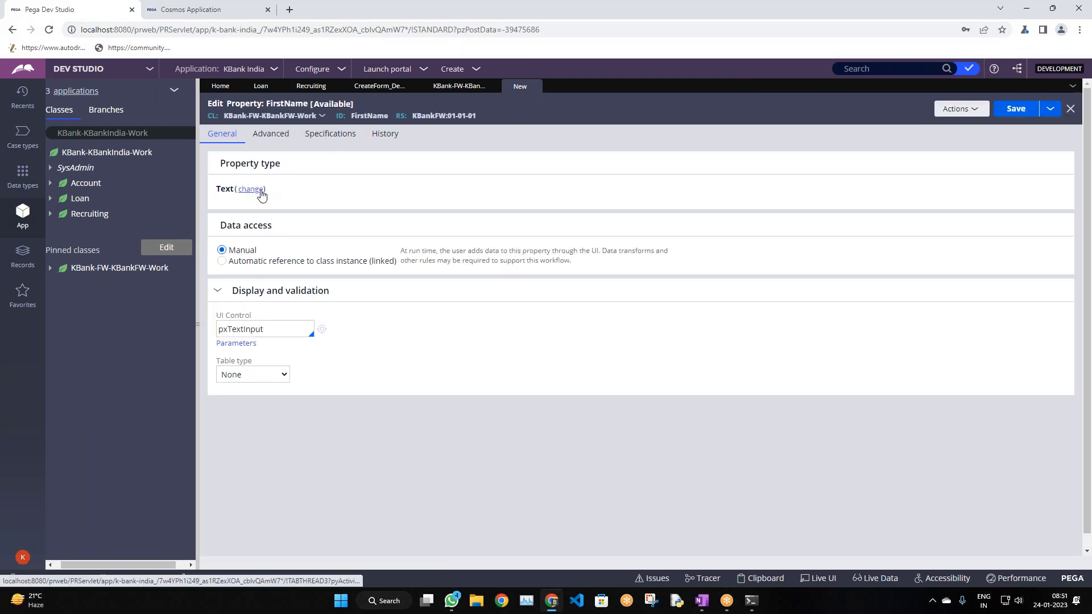
{"action": "left_click", "coordinate": [251, 189]}
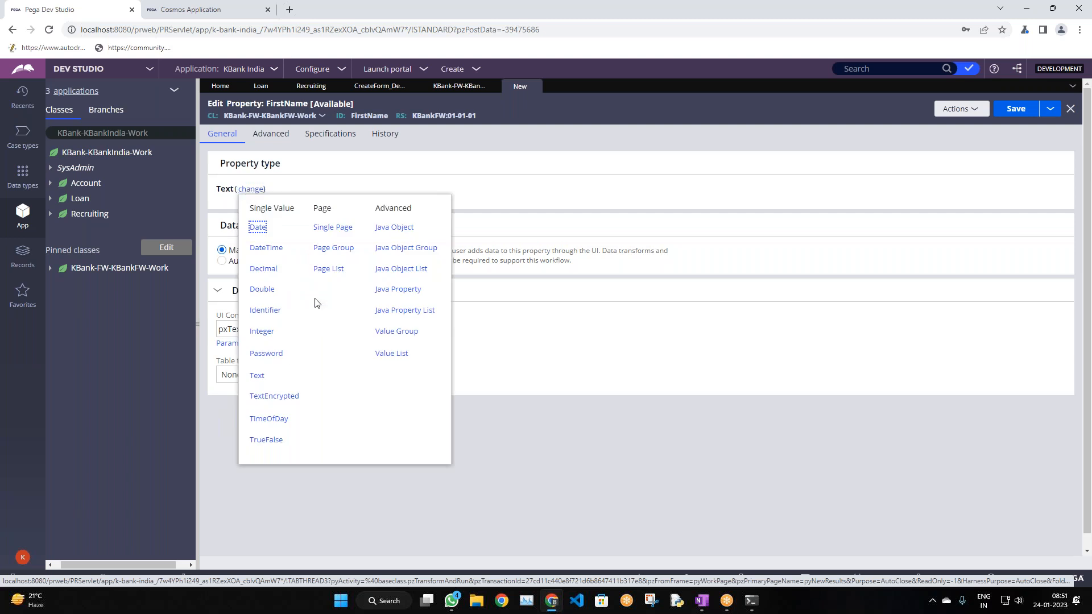
{"action": "left_click", "coordinate": [343, 165]}
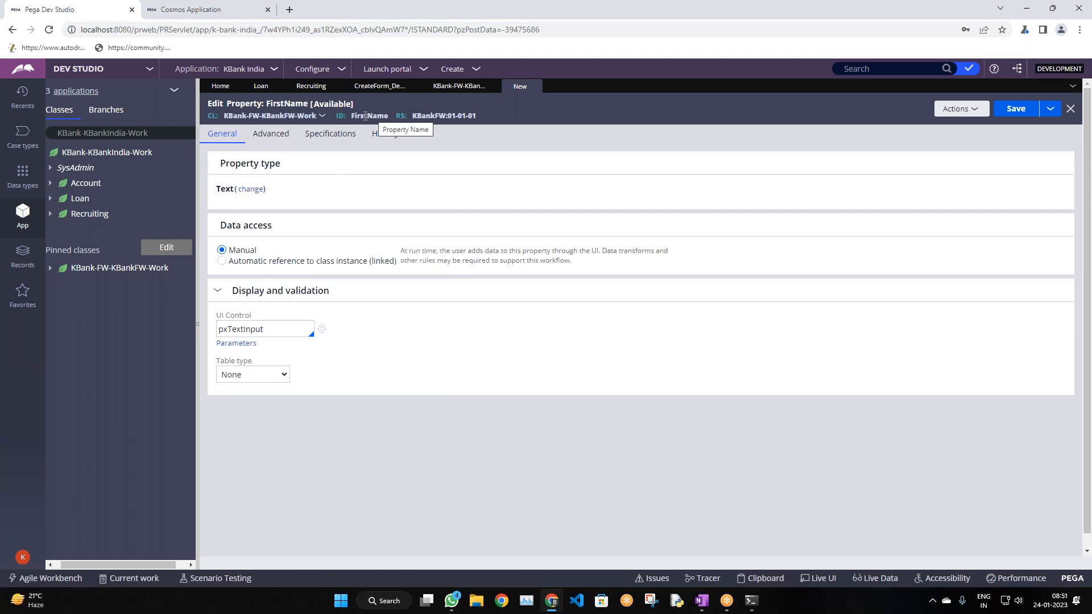
{"action": "left_click", "coordinate": [452, 91]}
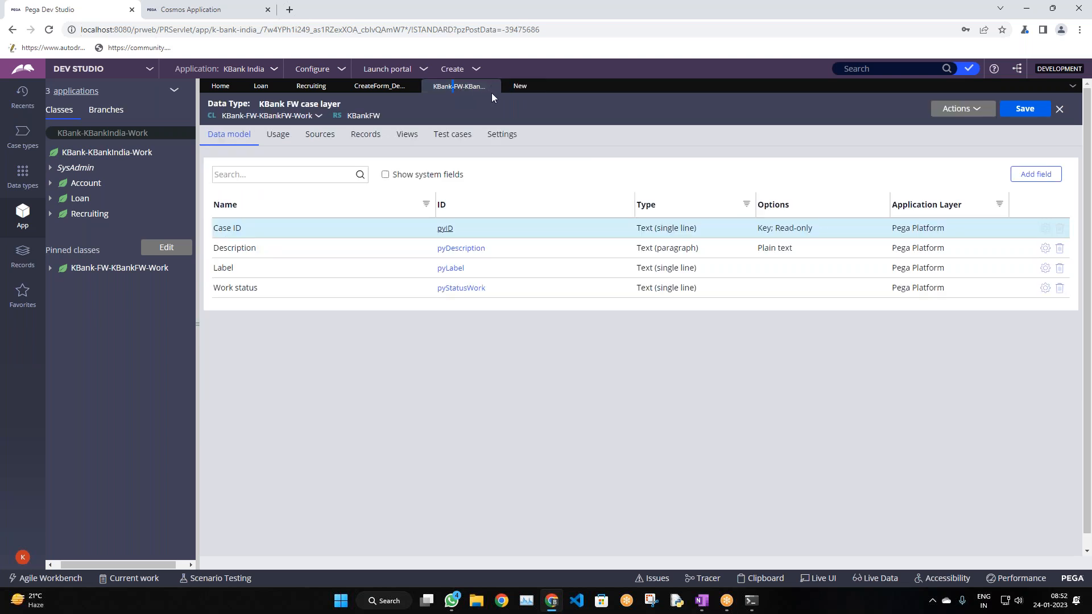
{"action": "left_click", "coordinate": [518, 87]}
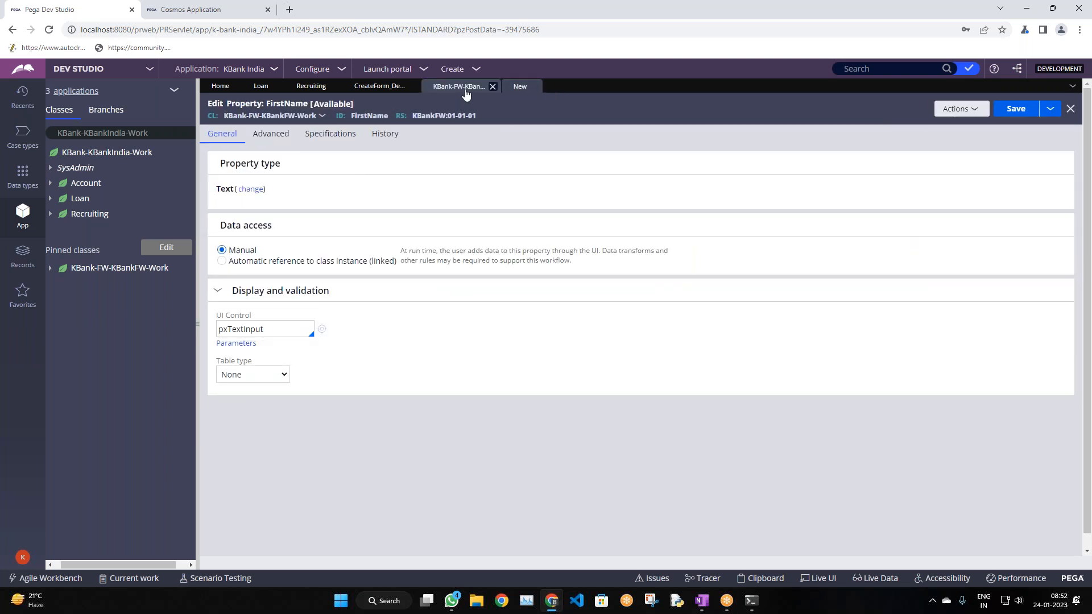
{"action": "right_click", "coordinate": [91, 272]}
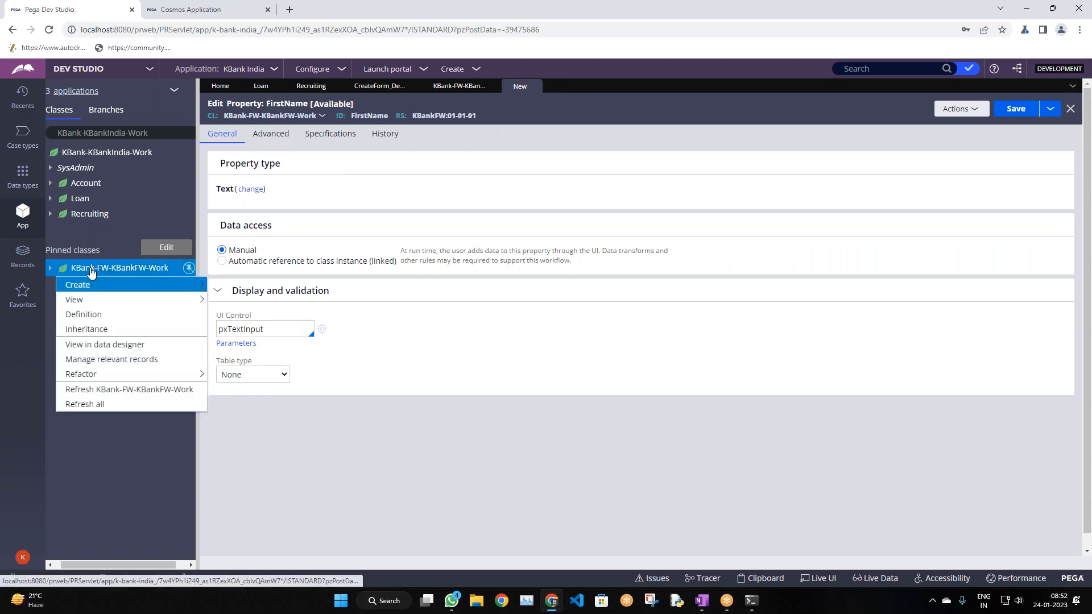
{"action": "mouse_move", "coordinate": [130, 286]}
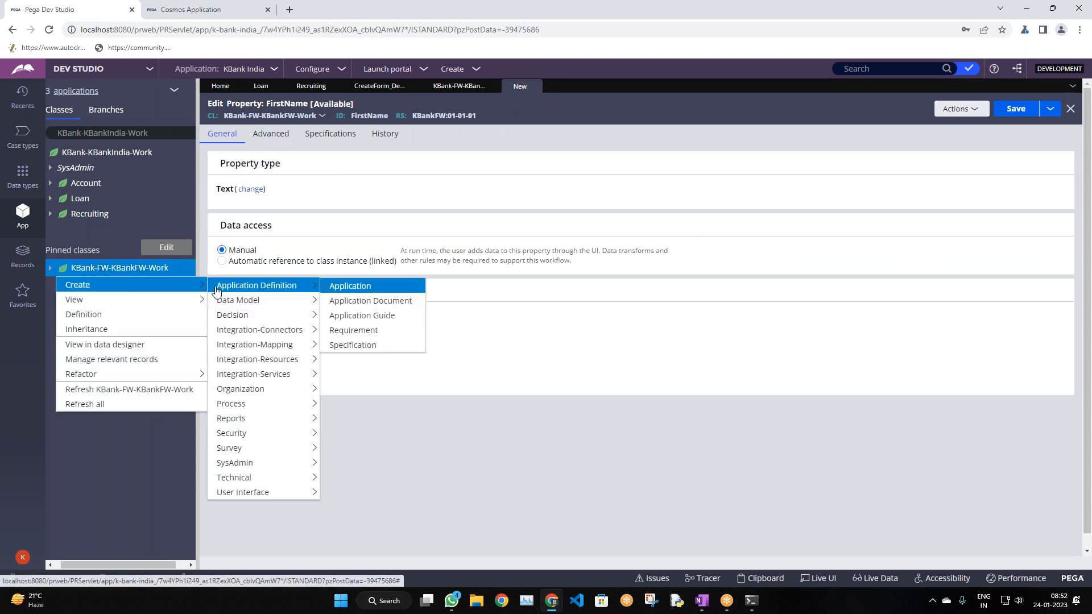
{"action": "mouse_move", "coordinate": [243, 308]}
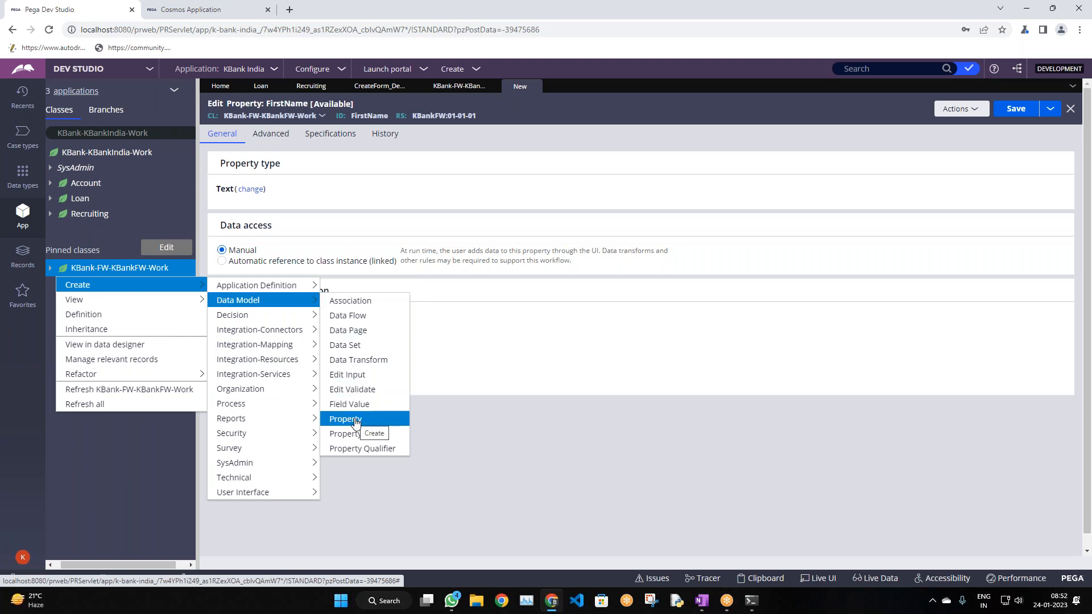
{"action": "mouse_move", "coordinate": [224, 290]}
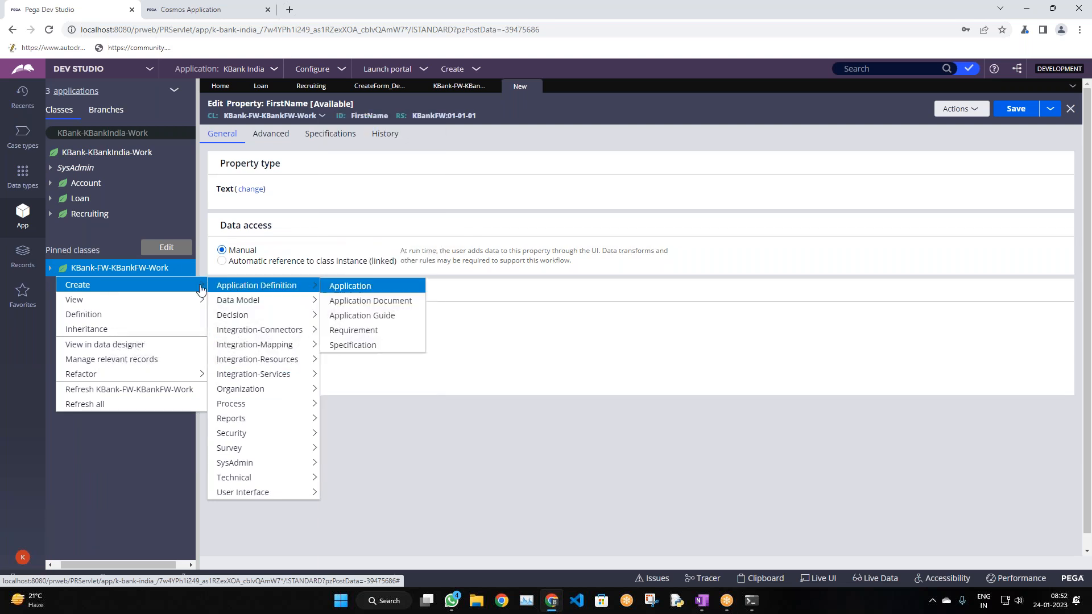
{"action": "mouse_move", "coordinate": [267, 335]}
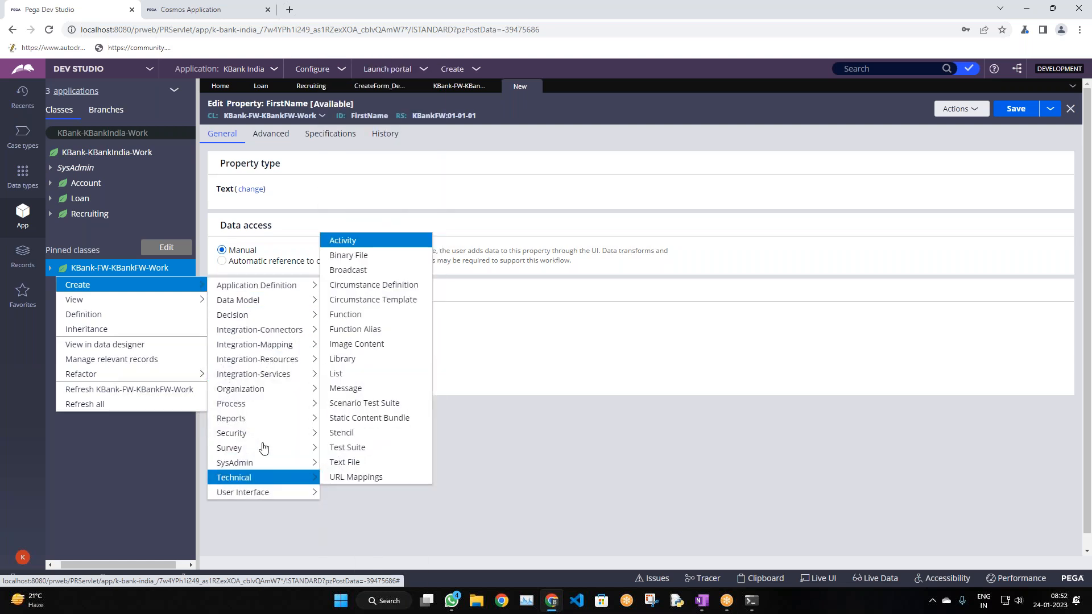
{"action": "mouse_move", "coordinate": [286, 373]}
{"action": "mouse_move", "coordinate": [257, 498]}
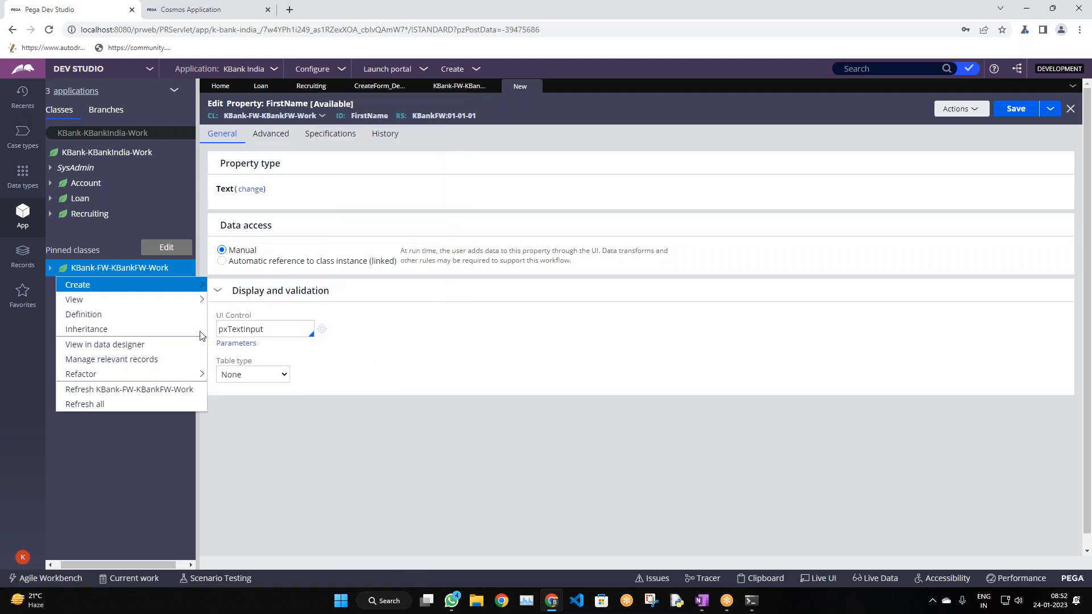
{"action": "mouse_move", "coordinate": [171, 285]}
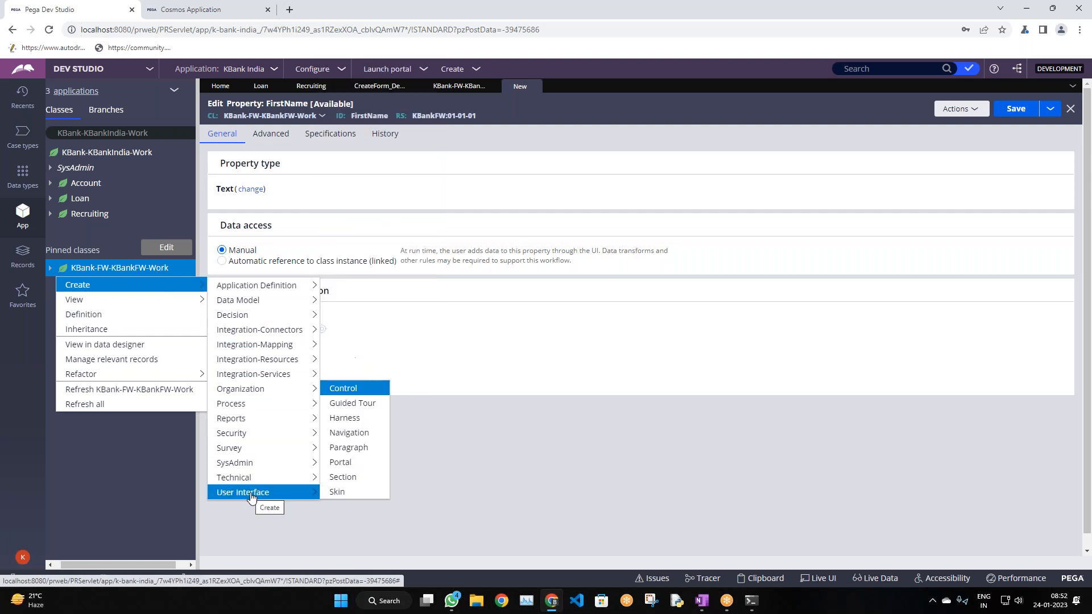
{"action": "mouse_move", "coordinate": [287, 483]}
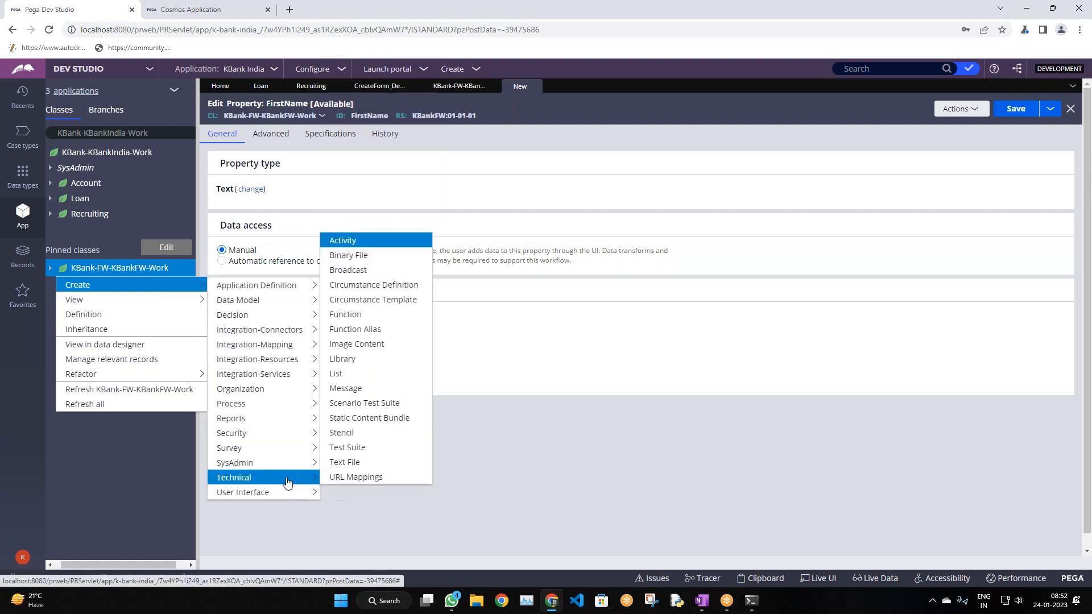
{"action": "mouse_move", "coordinate": [246, 370]}
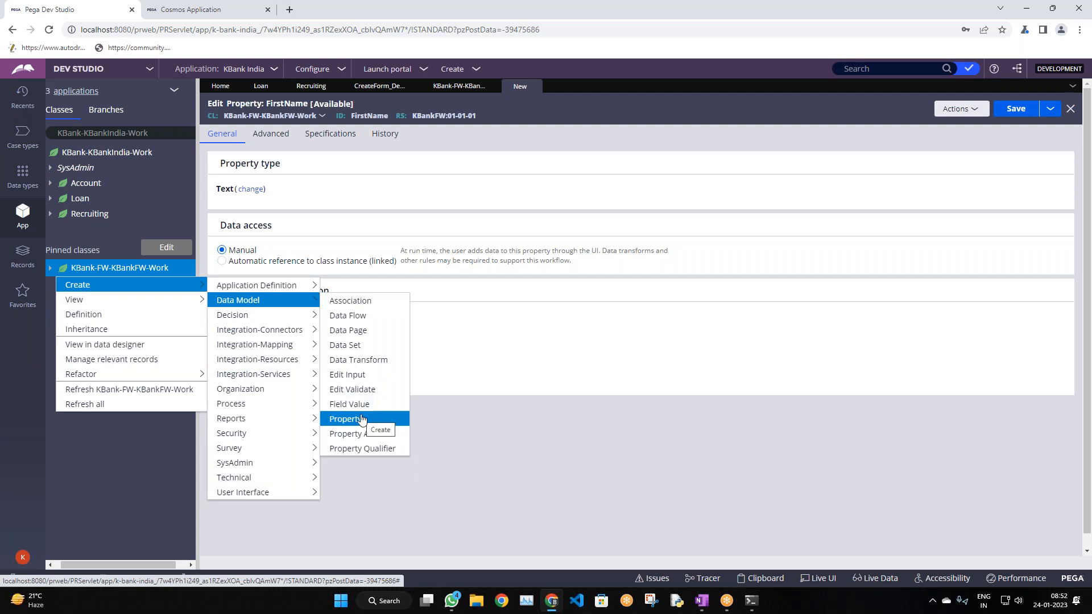
{"action": "left_click", "coordinate": [360, 419]}
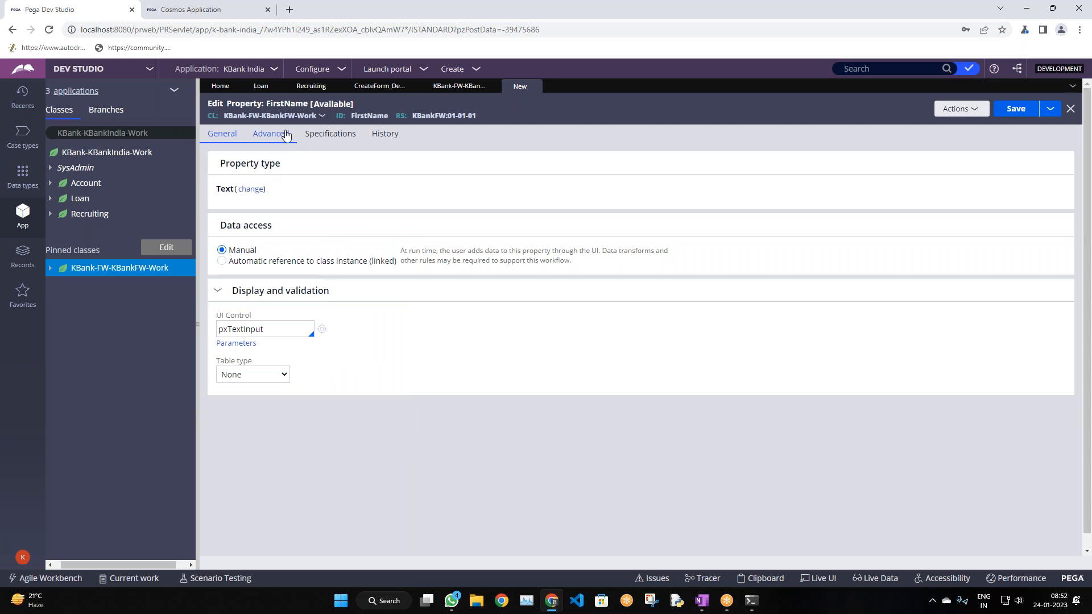
Confirm FirstName stays a Text property and save it in ruleset KBankFW 01-01-01
{"action": "left_click", "coordinate": [249, 190]}
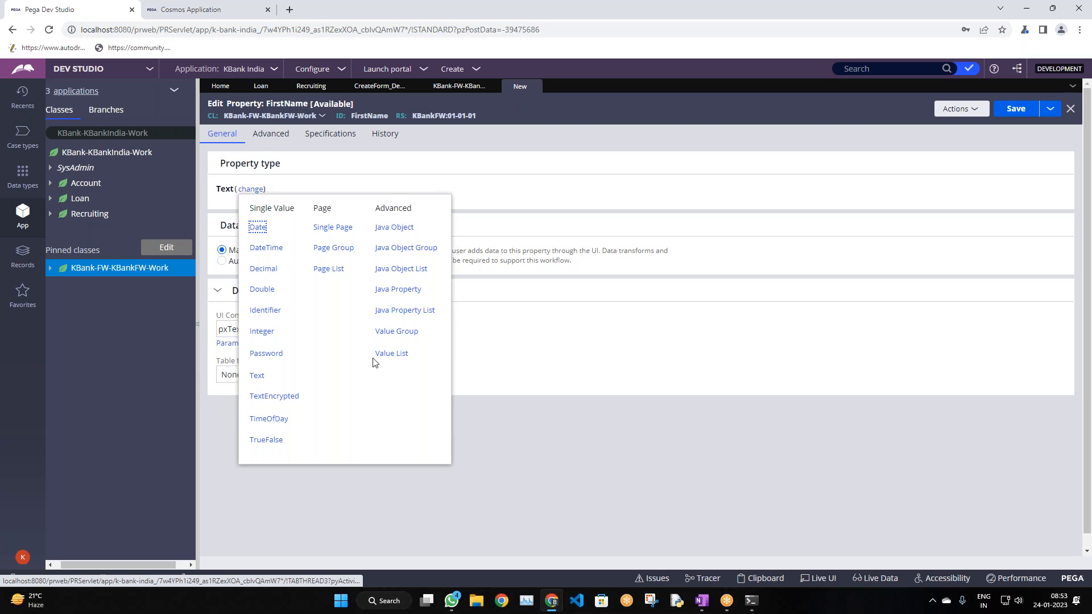
{"action": "left_click", "coordinate": [552, 163]}
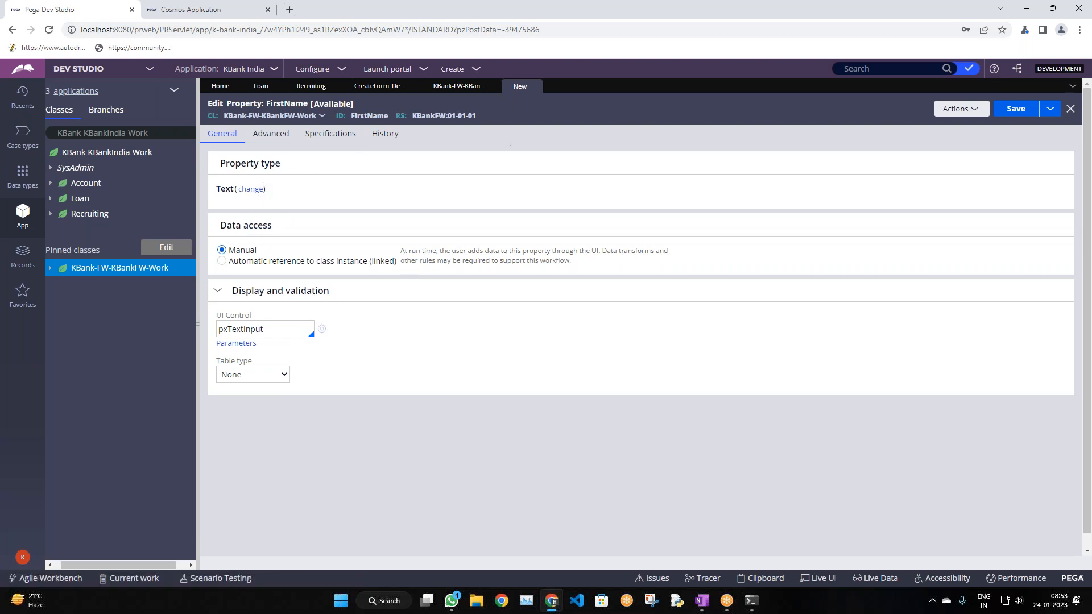
{"action": "left_click", "coordinate": [1016, 108]}
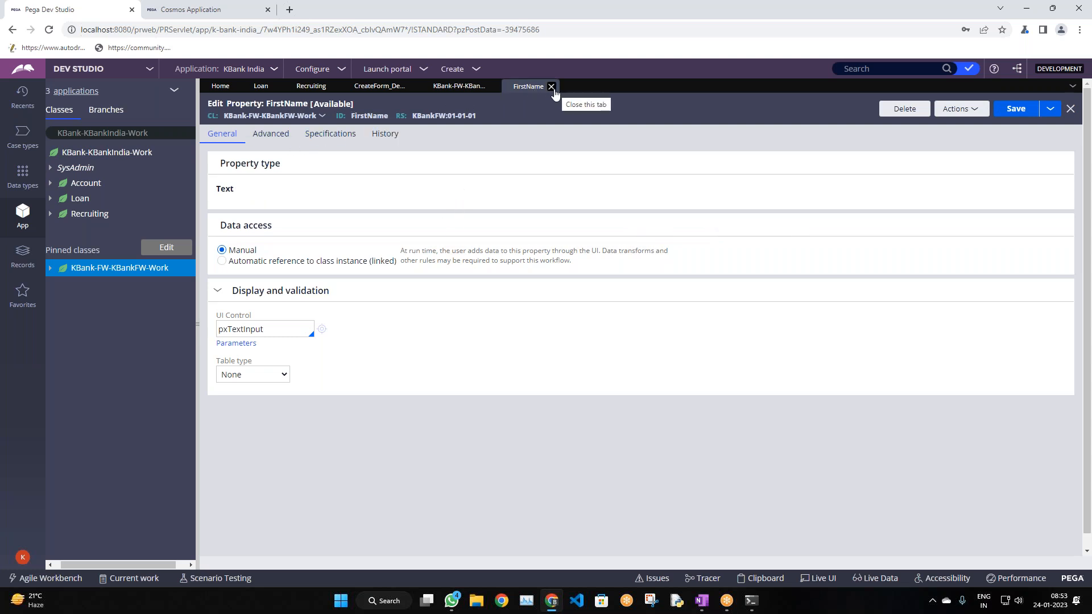
Enable check-out in the KBankFW ruleset version's security settings and save it
{"action": "left_click", "coordinate": [432, 116]}
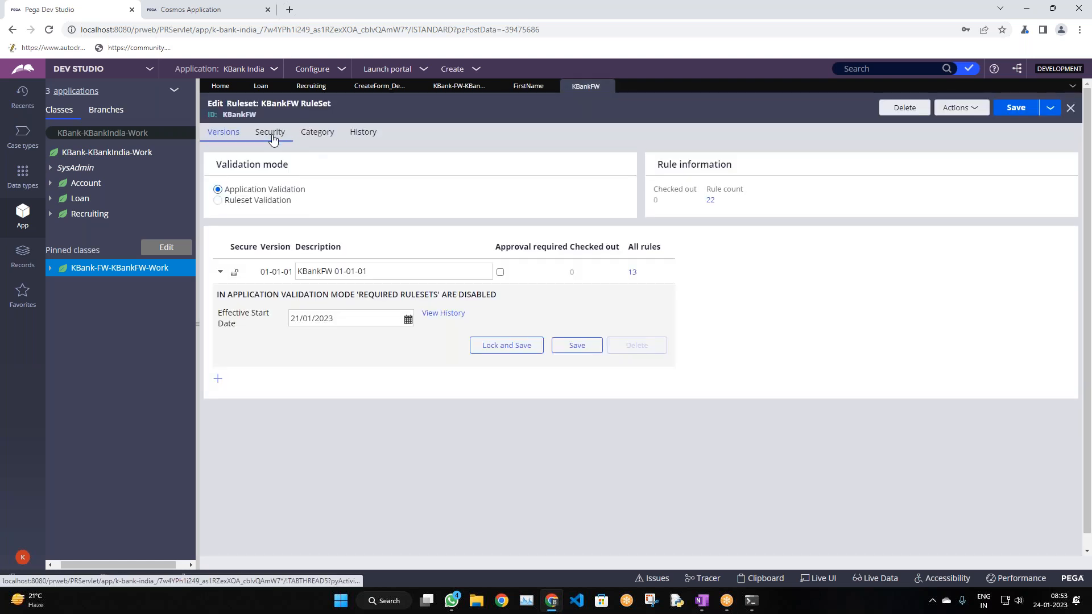
{"action": "left_click", "coordinate": [273, 137]}
{"action": "left_click_drag", "start_coordinate": [324, 259], "coordinate": [383, 262]}
{"action": "left_click", "coordinate": [392, 260]}
{"action": "left_click", "coordinate": [1015, 108]}
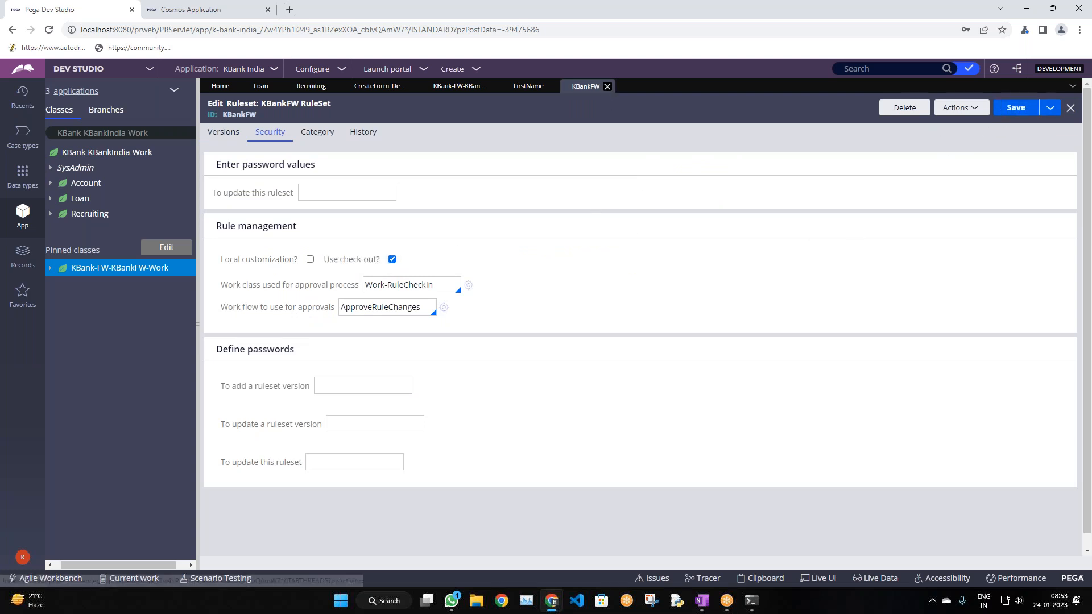
Close the KBankFW and FirstName tabs and reload the KBank FW case layer data model
{"action": "left_click", "coordinate": [607, 86]}
{"action": "left_click", "coordinate": [551, 87]}
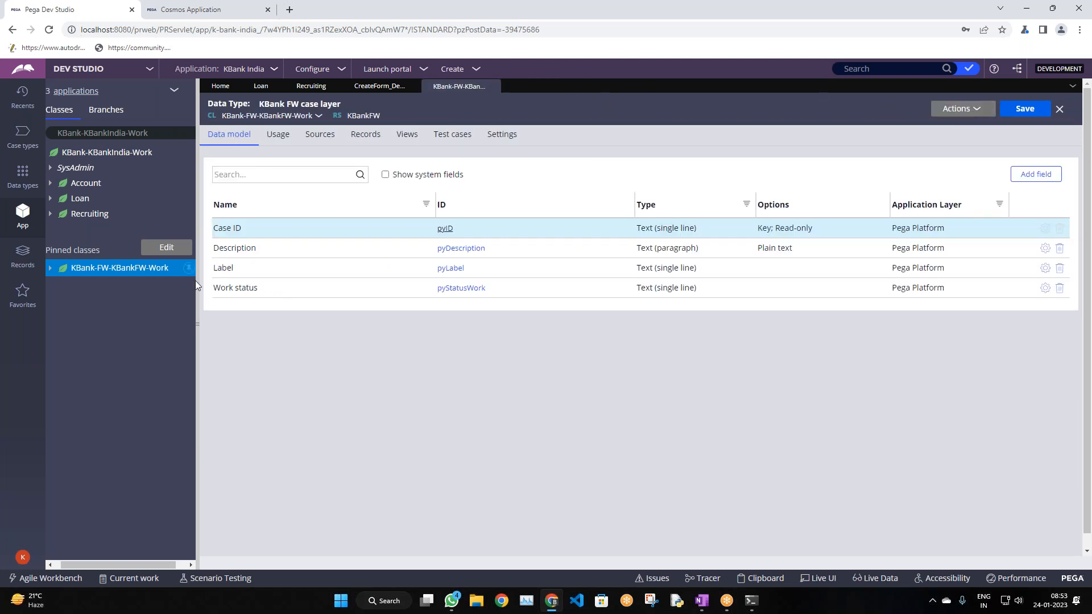
{"action": "left_click", "coordinate": [970, 111]}
{"action": "left_click", "coordinate": [1001, 128]}
{"action": "left_click", "coordinate": [22, 255]}
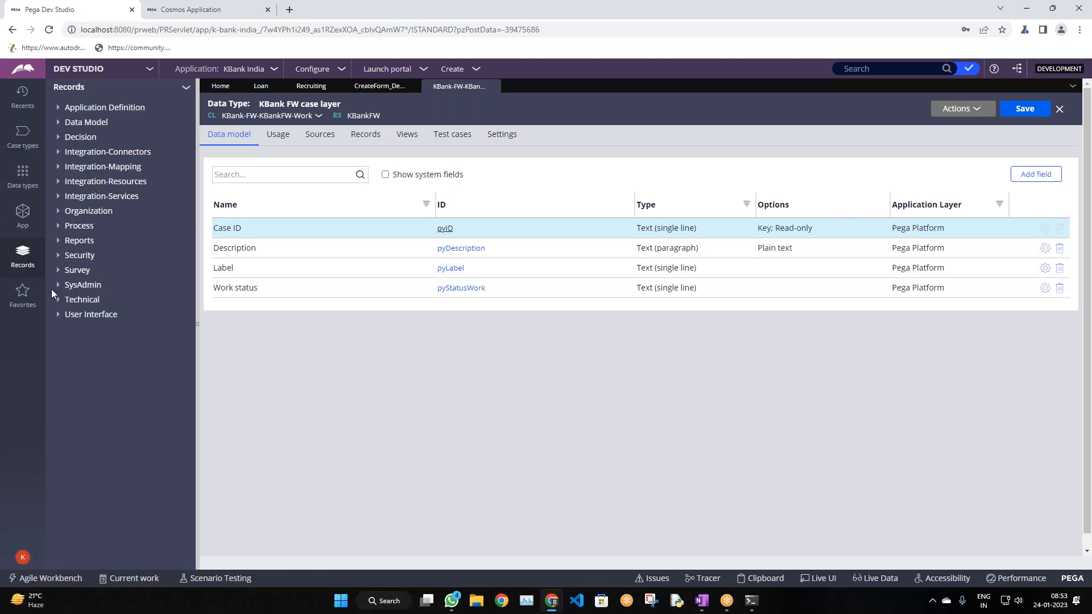
{"action": "left_click", "coordinate": [19, 215]}
{"action": "left_click", "coordinate": [50, 269]}
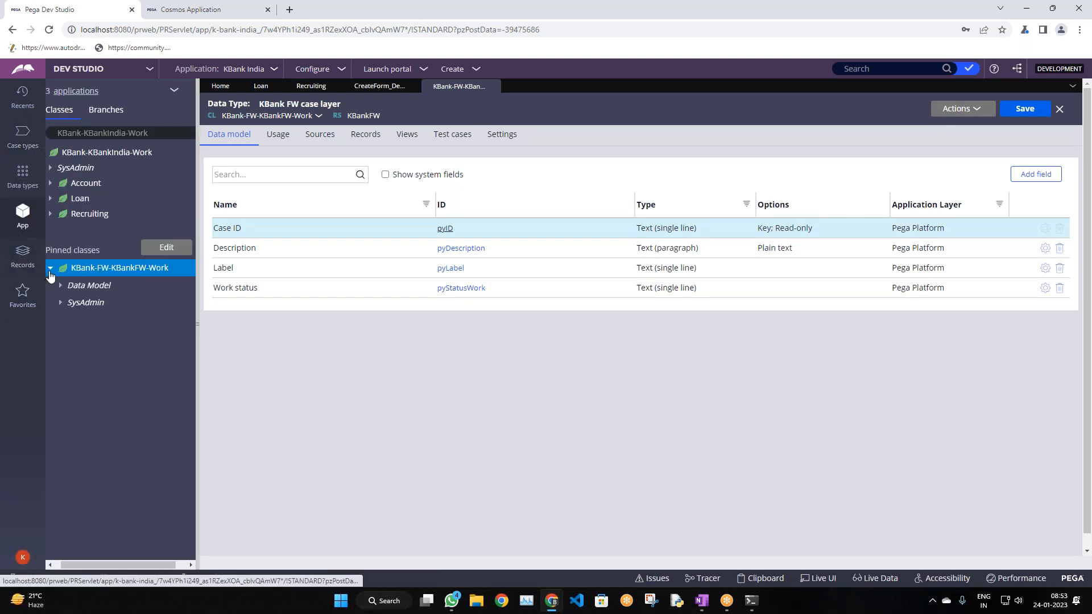
{"action": "left_click", "coordinate": [60, 286]}
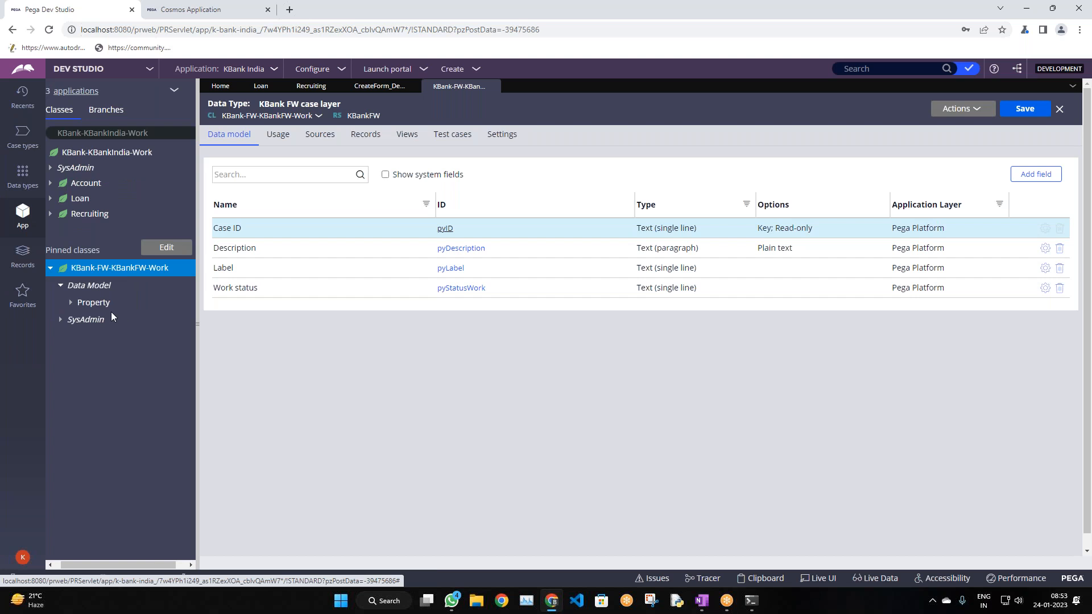
{"action": "left_click", "coordinate": [71, 305]}
{"action": "left_click", "coordinate": [50, 267]}
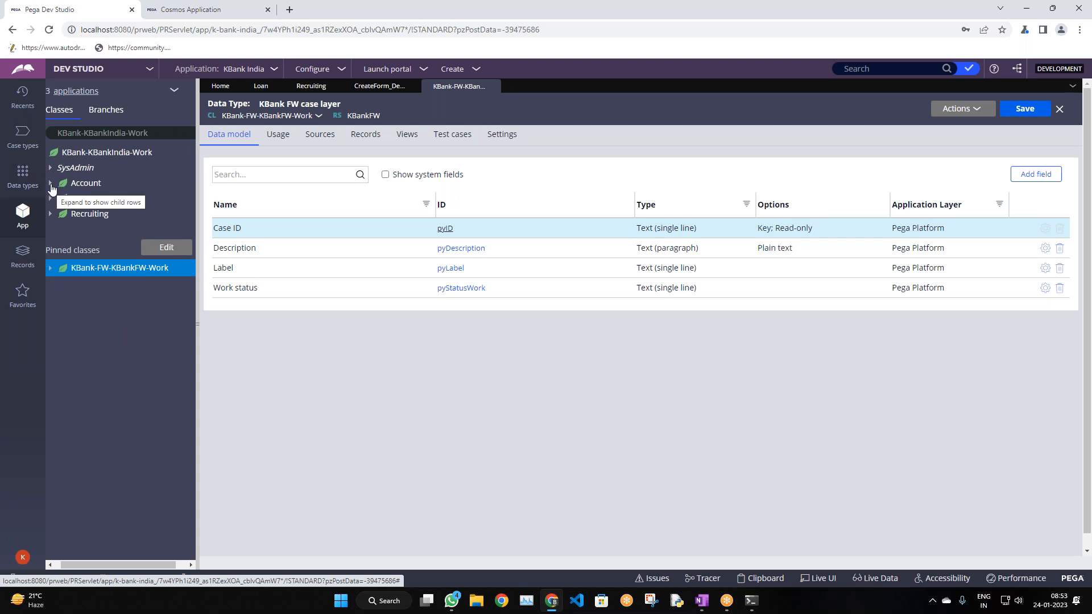
{"action": "left_click", "coordinate": [50, 184]}
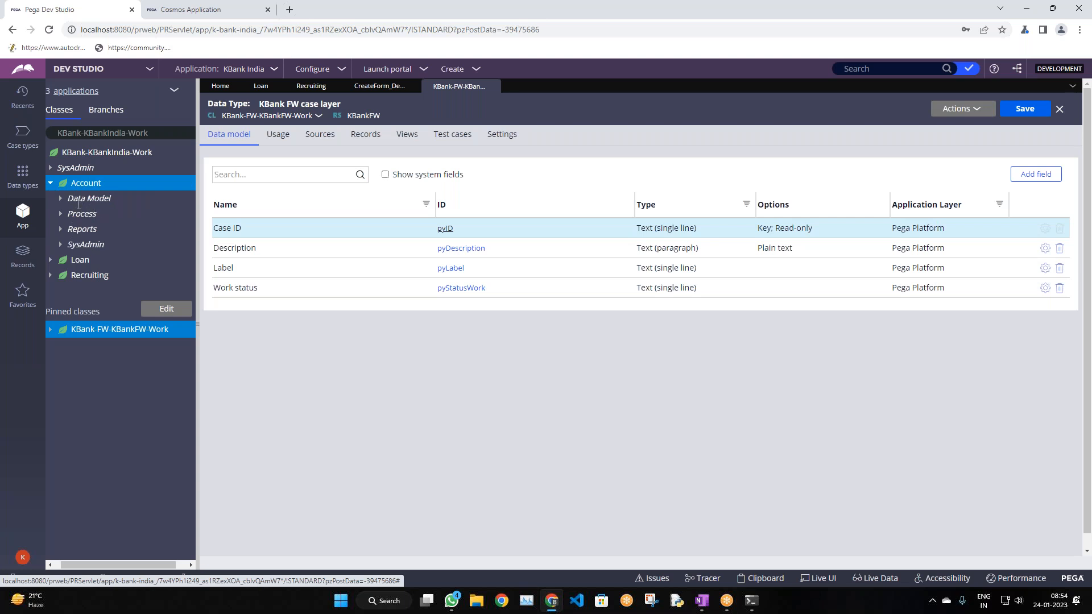
{"action": "left_click", "coordinate": [51, 331]}
{"action": "left_click", "coordinate": [61, 365]}
{"action": "left_click", "coordinate": [61, 365]}
{"action": "left_click", "coordinate": [60, 347]}
{"action": "left_click", "coordinate": [71, 364]}
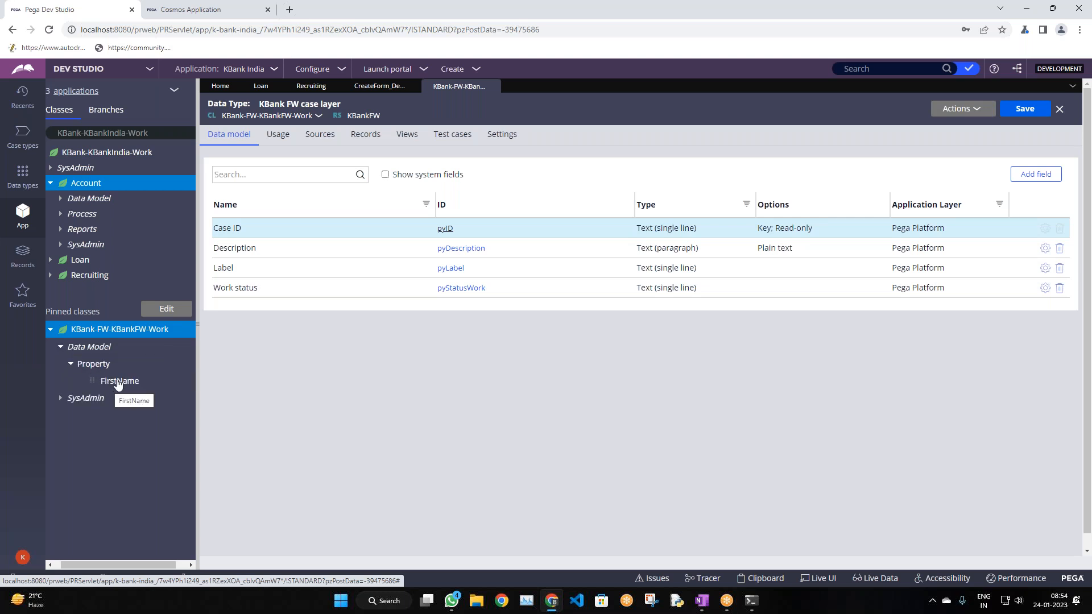
{"action": "left_click", "coordinate": [61, 347]}
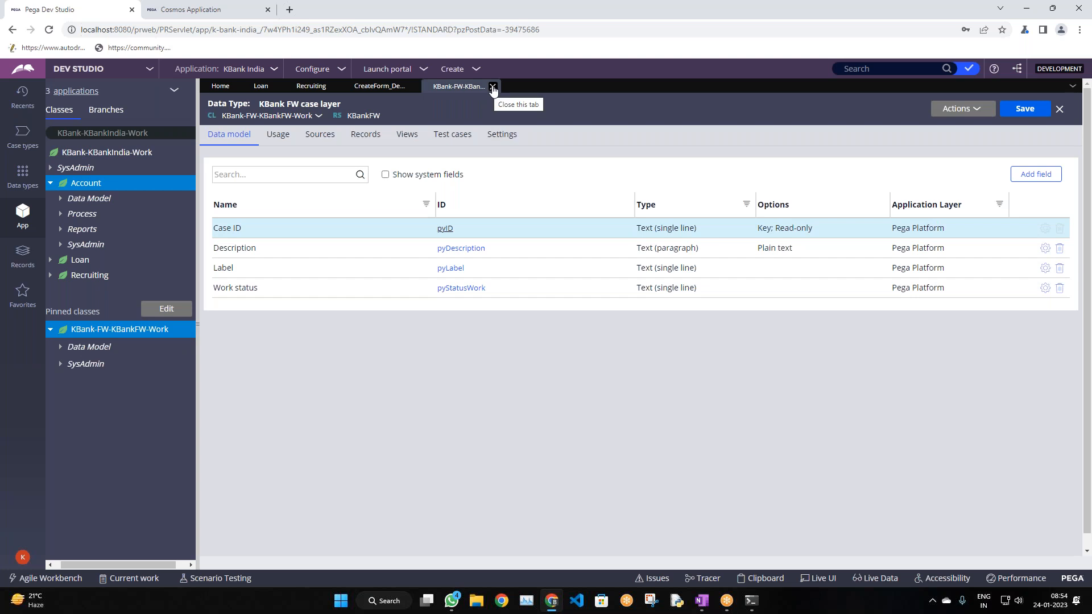
{"action": "right_click", "coordinate": [111, 336]}
{"action": "mouse_move", "coordinate": [114, 346]}
{"action": "mouse_move", "coordinate": [266, 378]}
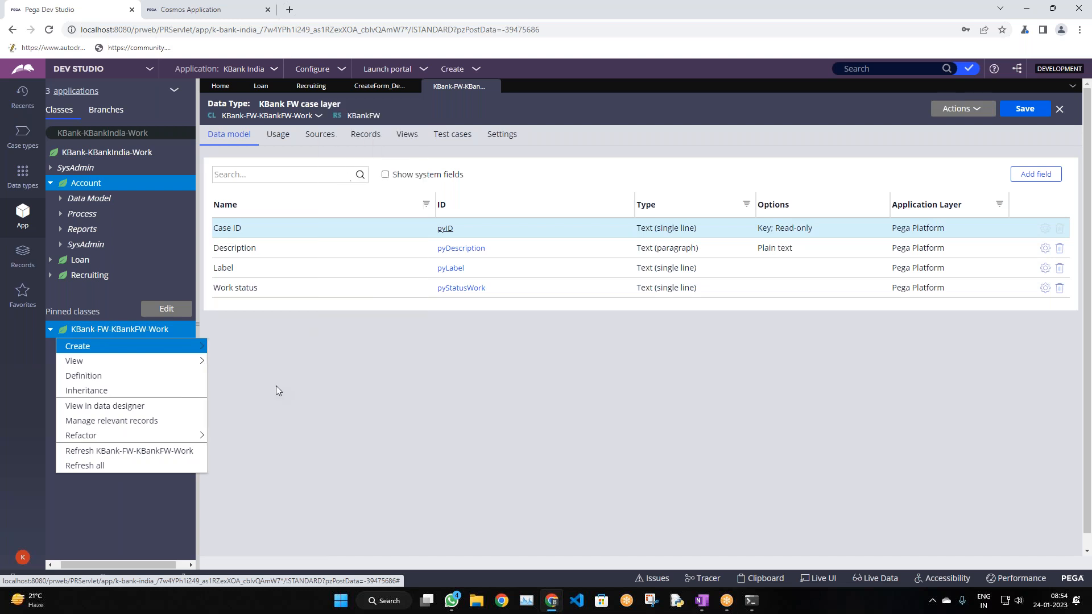
{"action": "left_click", "coordinate": [514, 407]}
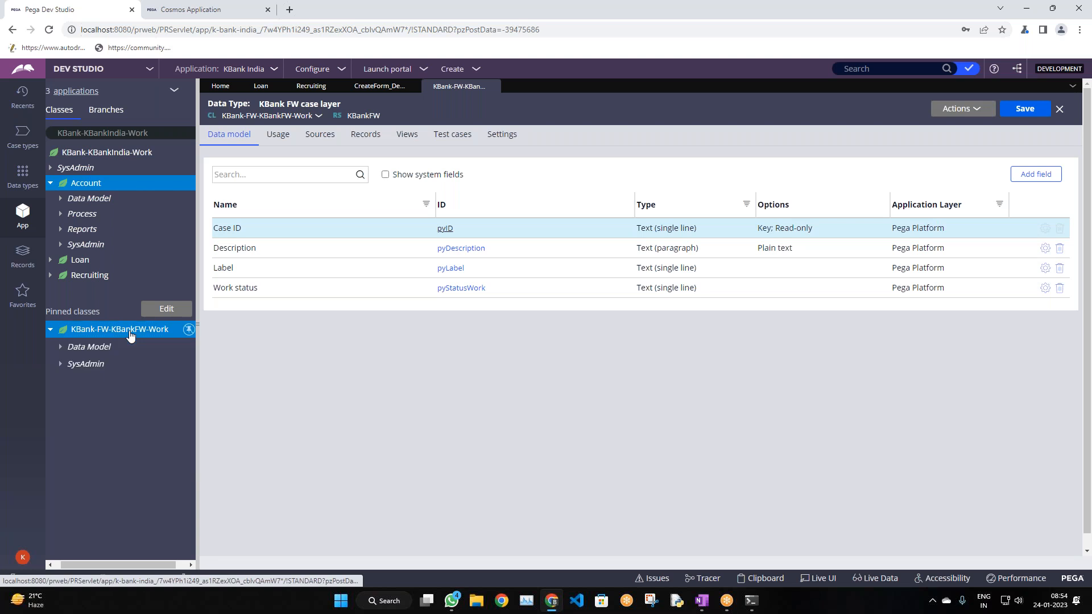
{"action": "right_click", "coordinate": [132, 332]}
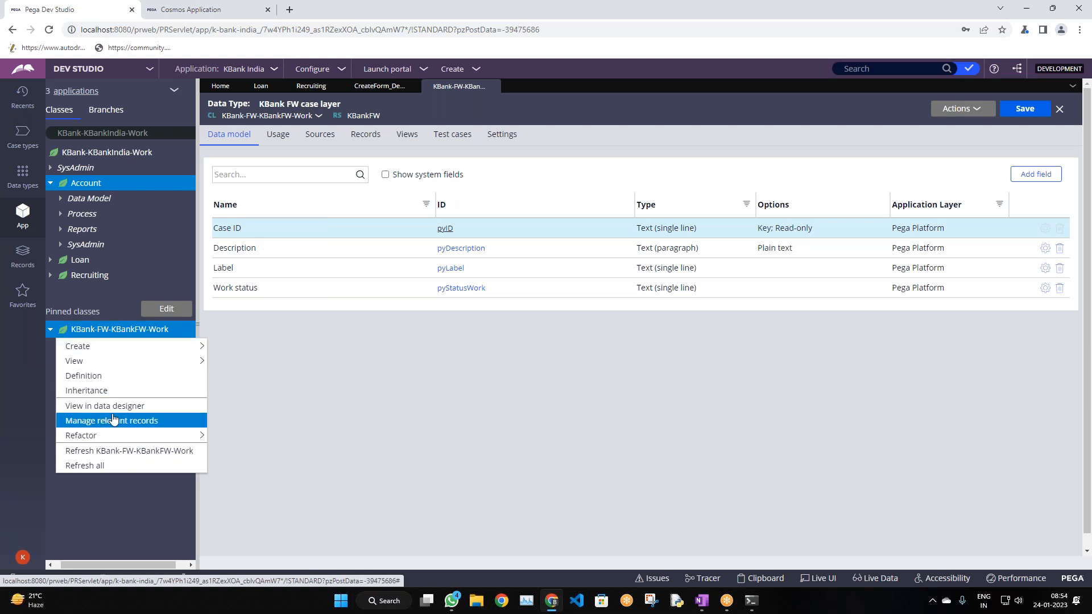
{"action": "left_click", "coordinate": [374, 405]}
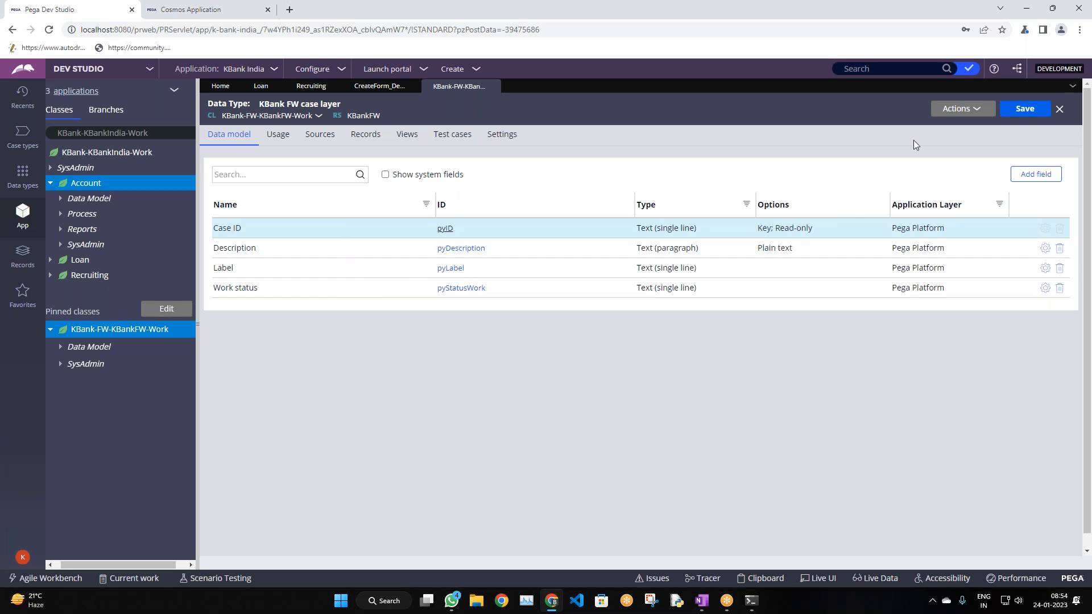
Draft a Text (single line) field named LastName and verify its Advanced ID is LastName
{"action": "left_click", "coordinate": [1036, 174]}
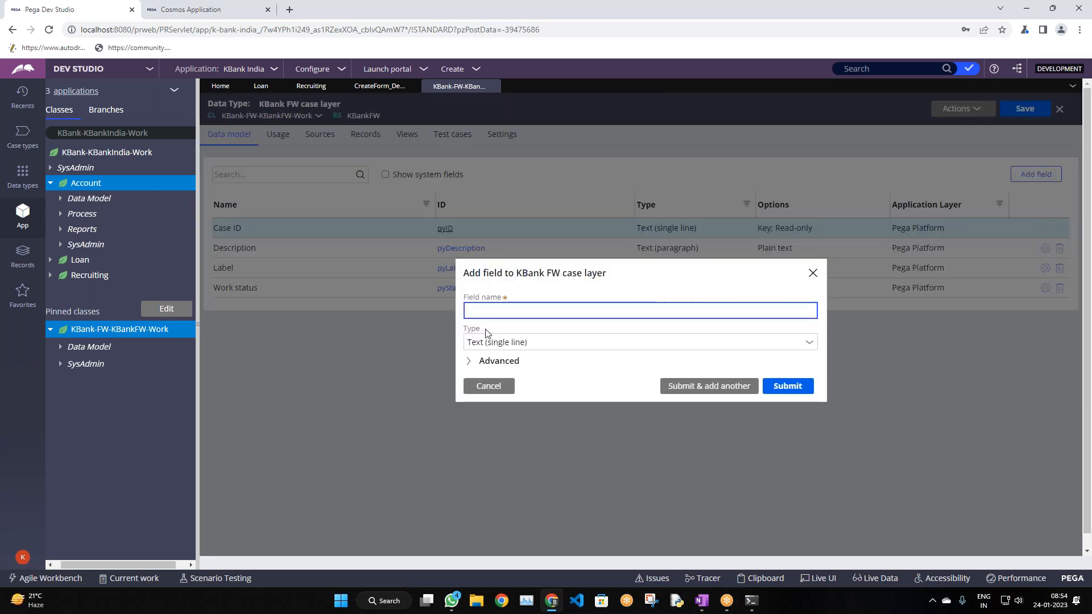
{"action": "left_click", "coordinate": [503, 345]}
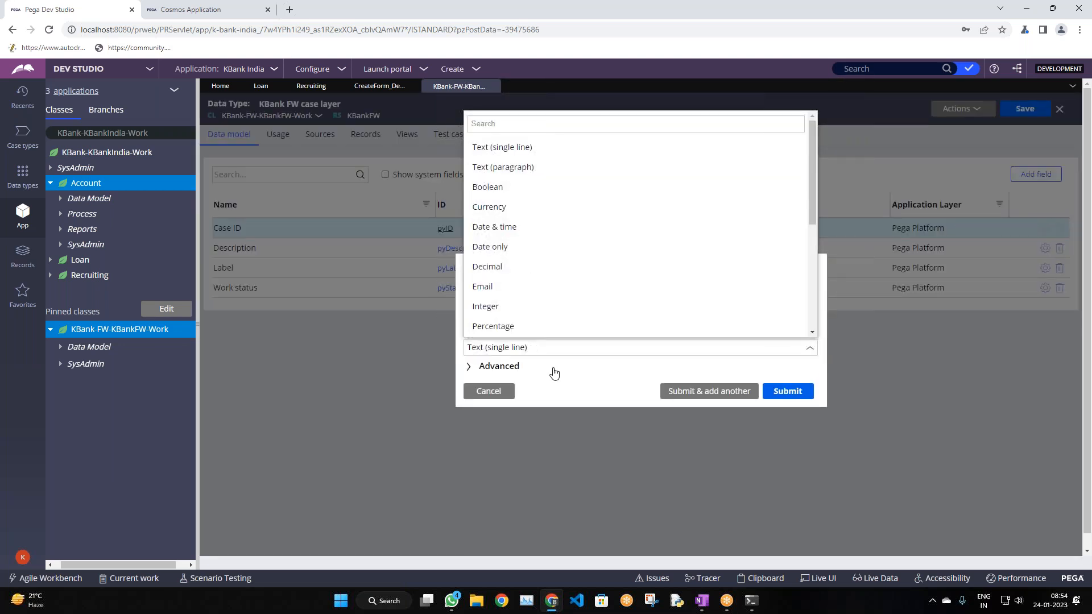
{"action": "left_click", "coordinate": [555, 369]}
{"action": "left_click", "coordinate": [537, 225]}
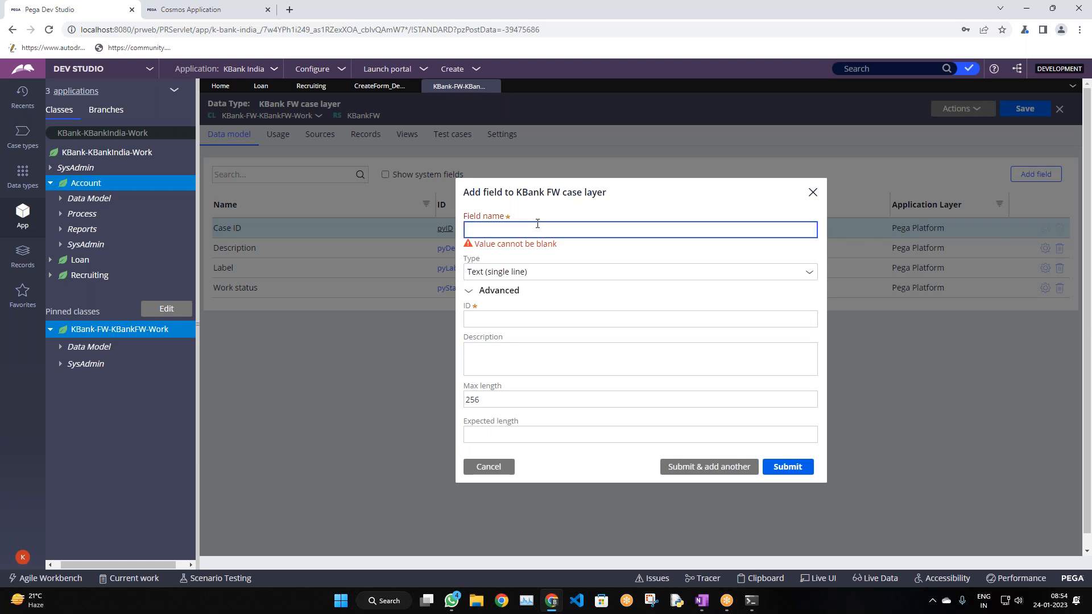
{"action": "type", "text": "LastName"}
{"action": "right_click", "coordinate": [540, 223]}
{"action": "left_click", "coordinate": [514, 292]}
{"action": "left_click", "coordinate": [532, 342]}
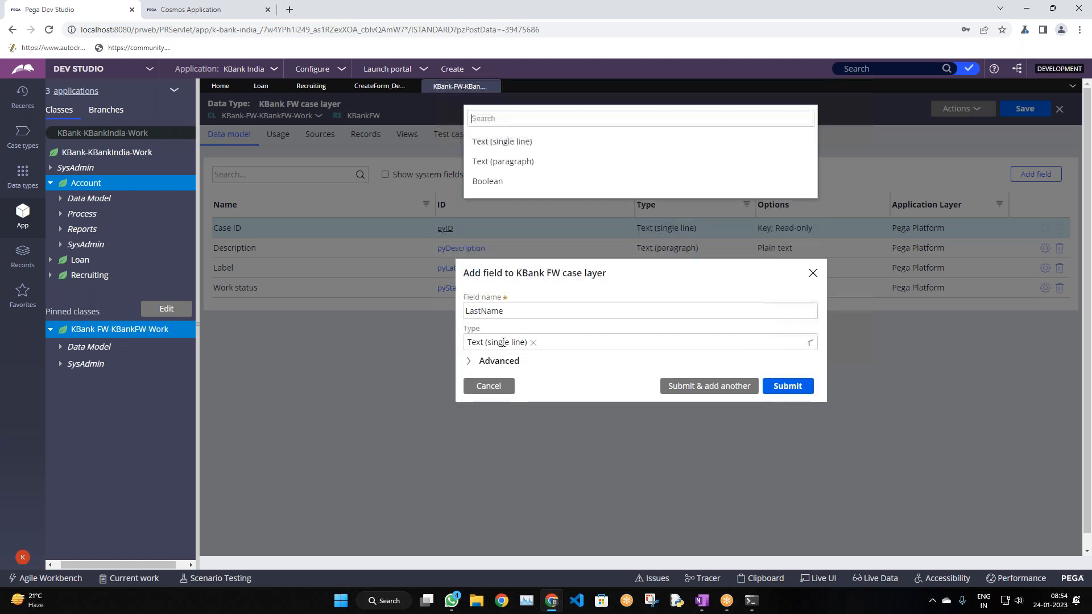
{"action": "scroll", "coordinate": [550, 327], "scroll_direction": "down", "scroll_amount": 2}
{"action": "left_click", "coordinate": [552, 360]}
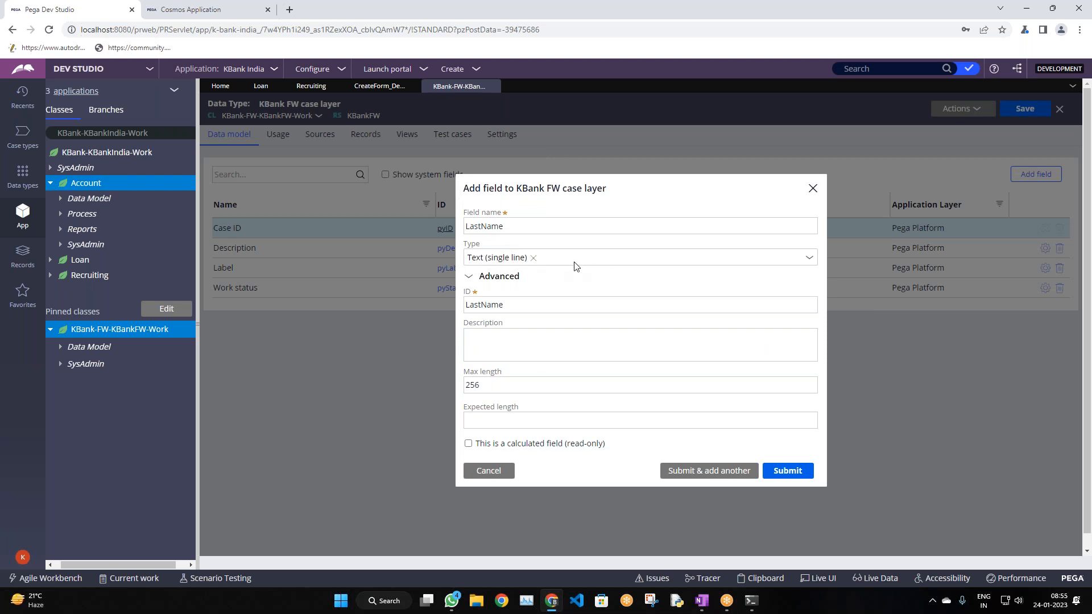
{"action": "left_click", "coordinate": [490, 421]}
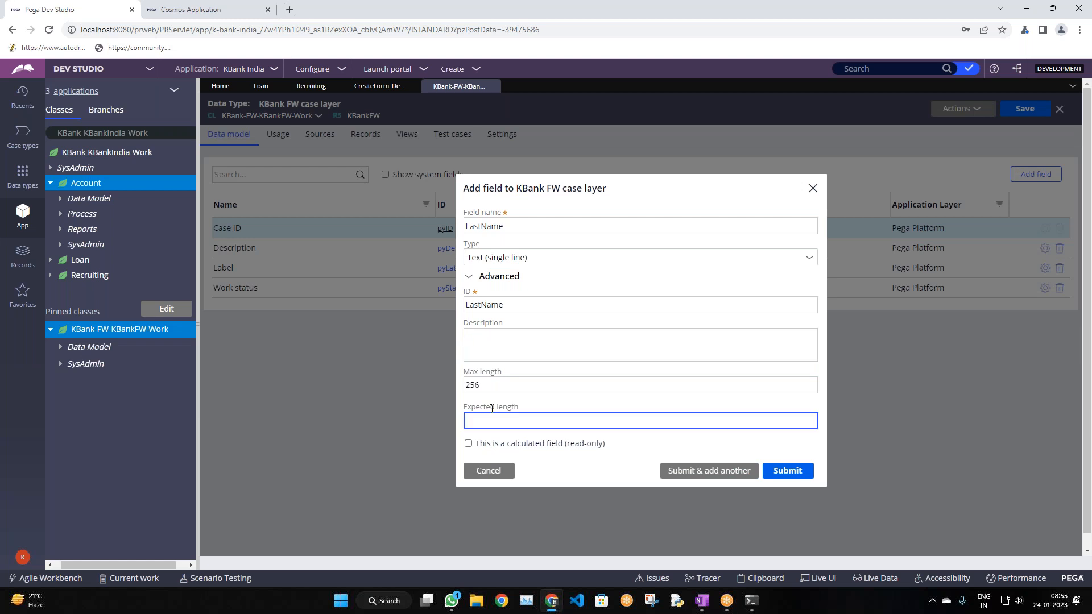
Submit LastName, then add a Phone field, checking its ID is Phone
{"action": "left_click", "coordinate": [699, 473]}
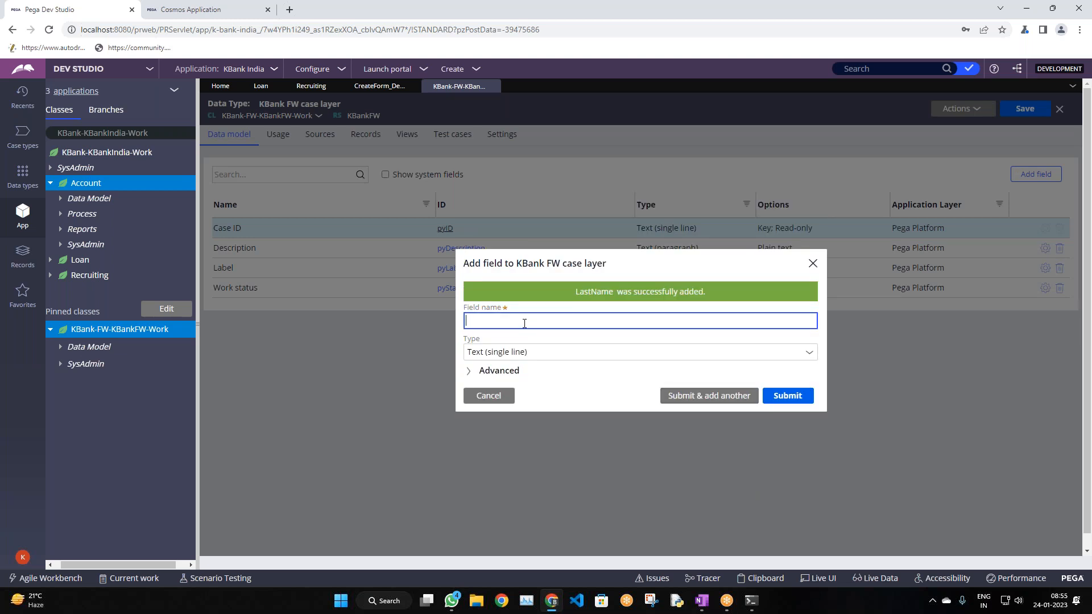
{"action": "type", "text": "Phone"}
{"action": "left_click", "coordinate": [555, 353]}
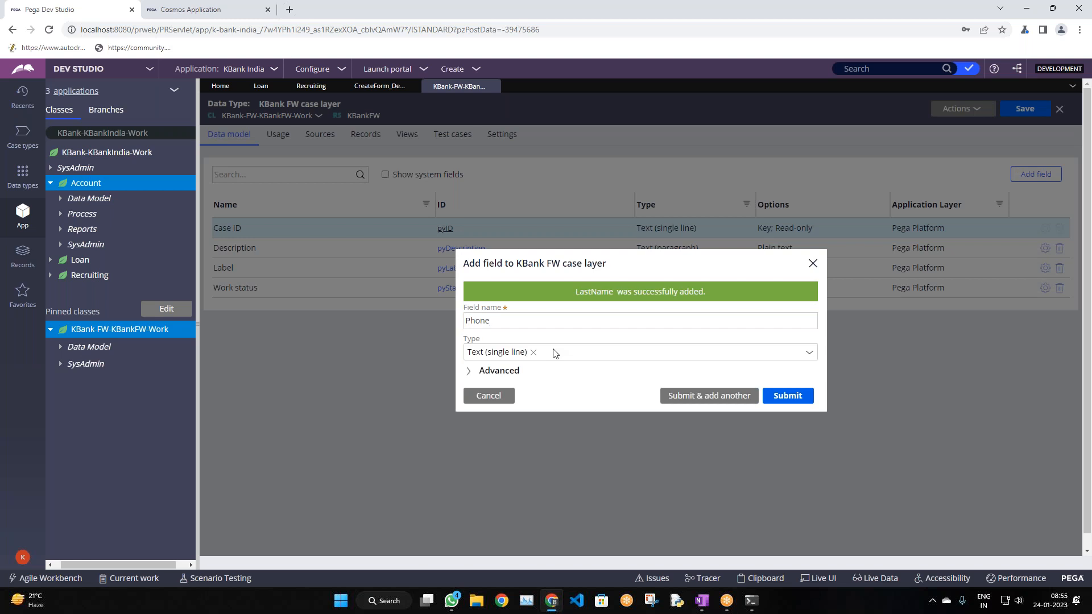
{"action": "scroll", "coordinate": [562, 353], "scroll_direction": "down", "scroll_amount": 1}
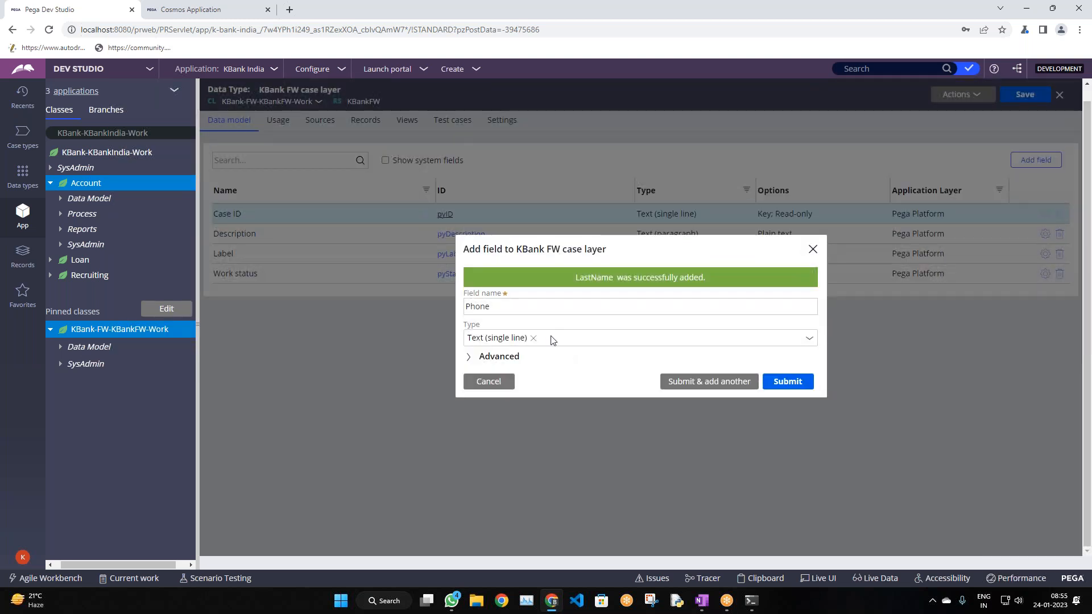
{"action": "left_click", "coordinate": [497, 357]}
{"action": "left_click", "coordinate": [518, 302]}
{"action": "left_click", "coordinate": [688, 470]}
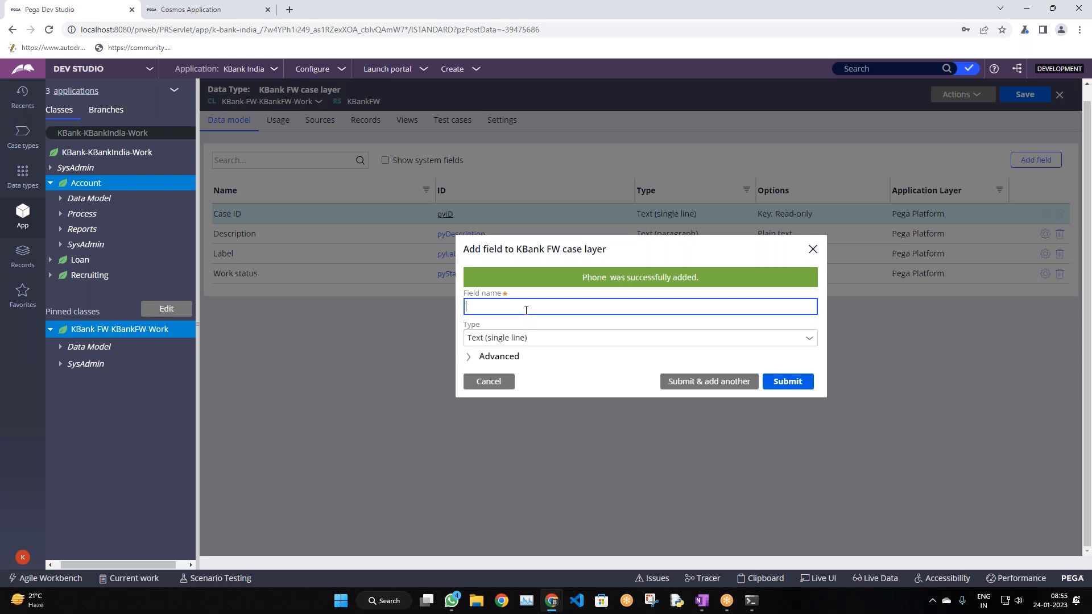
Add Email and Address fields, then begin the next field name with 'Ba'
{"action": "type", "text": "email"}
{"action": "left_click", "coordinate": [694, 388]}
{"action": "type", "text": "Address"}
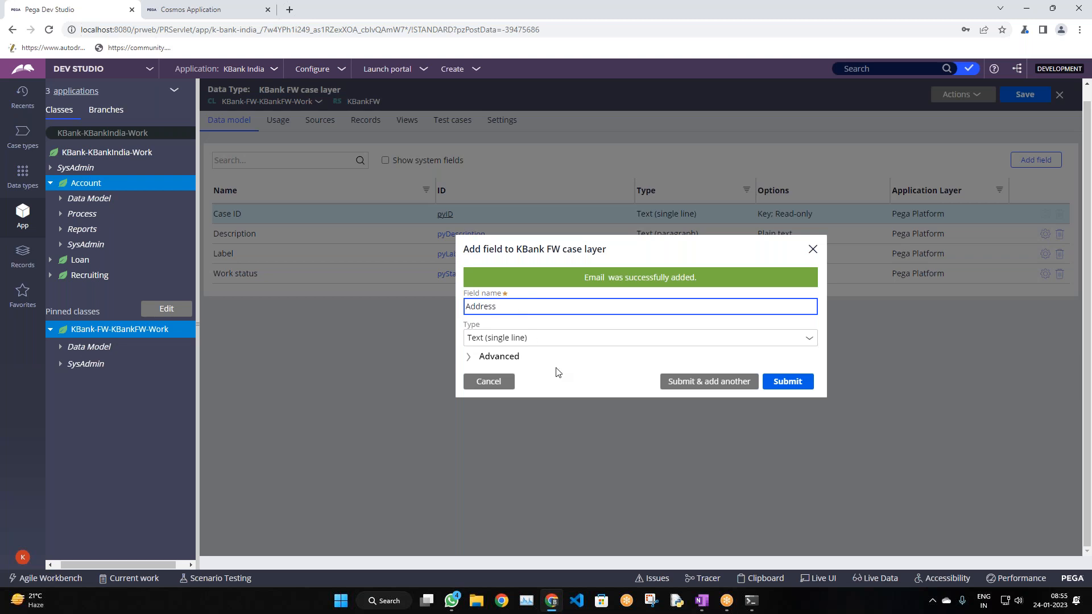
{"action": "left_click", "coordinate": [539, 356]}
{"action": "left_click", "coordinate": [498, 356]}
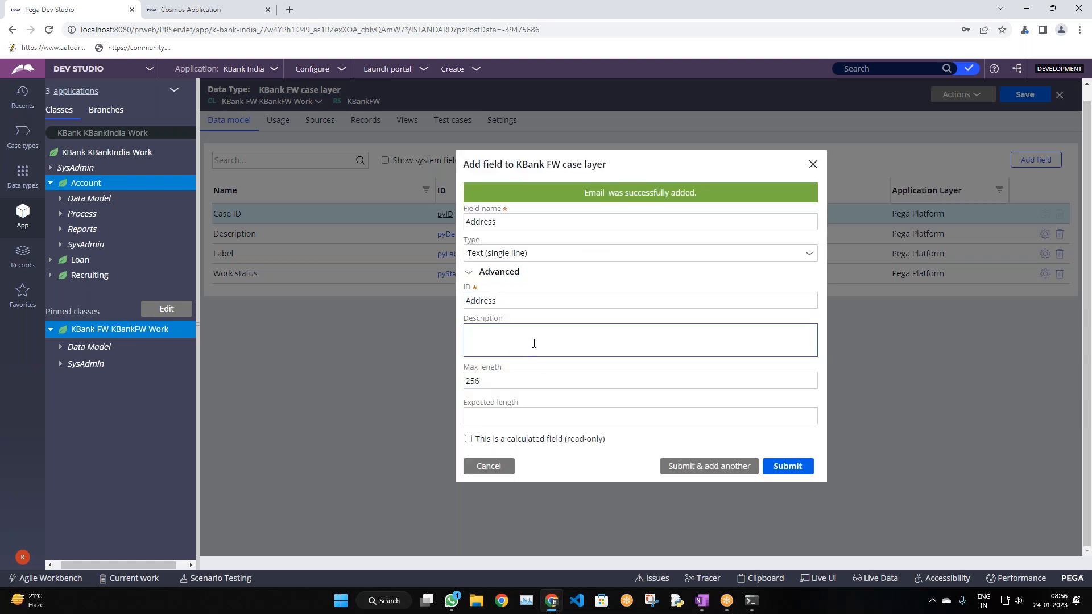
{"action": "left_click", "coordinate": [709, 465]}
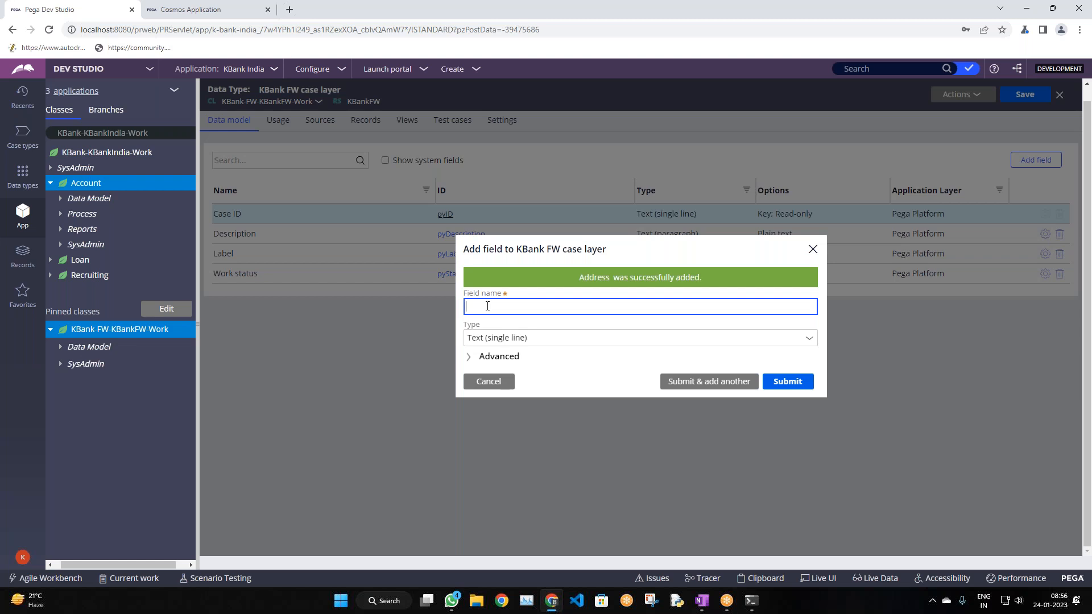
{"action": "type", "text": "Ba"}
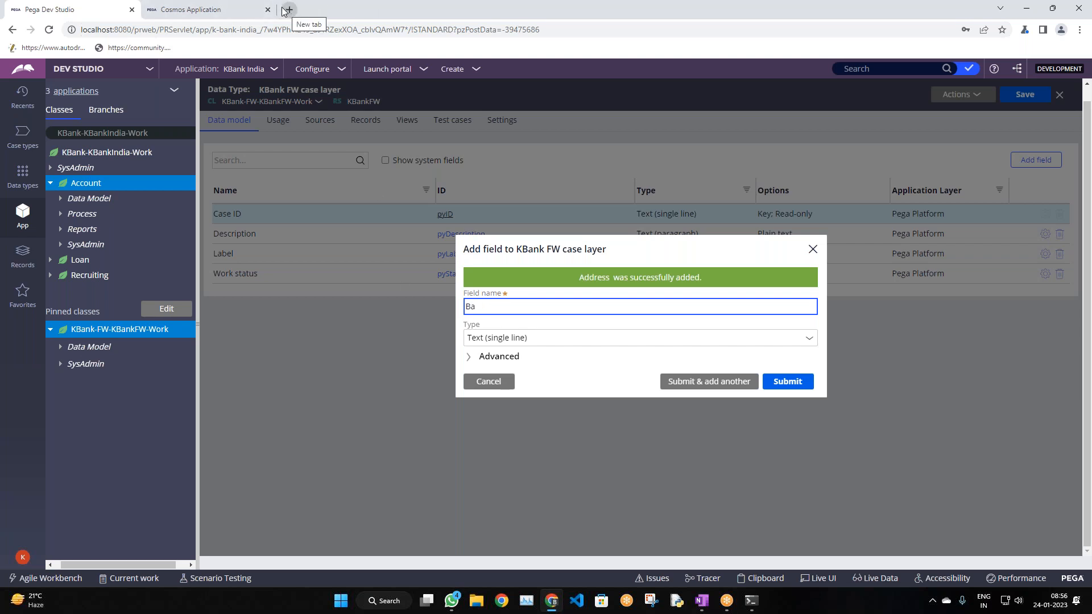
Correct the field name to 'Graduation type' and submit it as a text field
{"action": "key", "text": "BackSpace"}
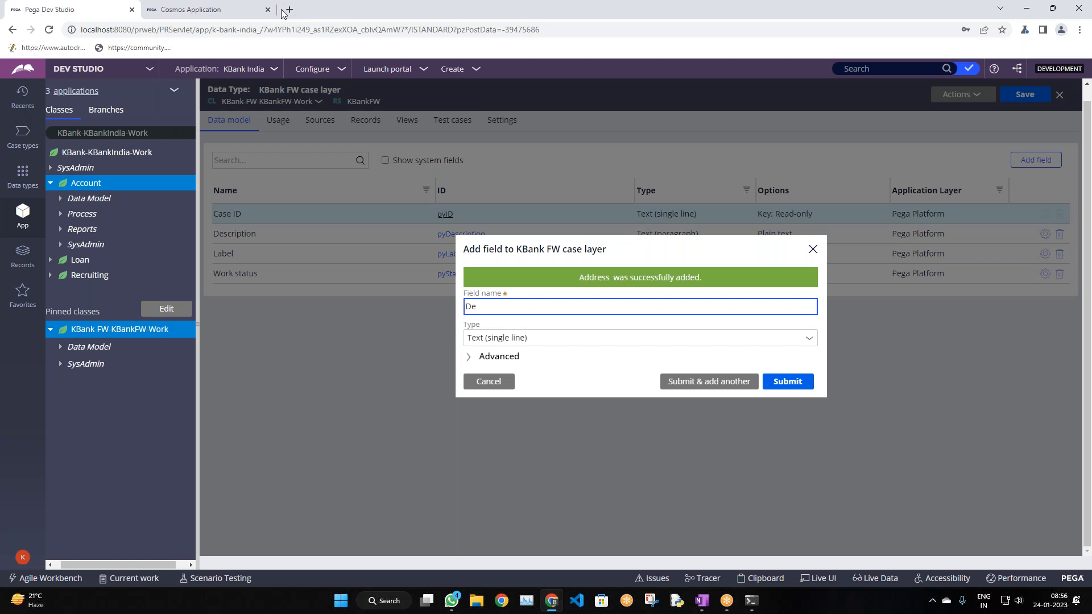
{"action": "type", "text": "au"}
{"action": "key", "text": "BackSpace"}
{"action": "key", "text": "BackSpace"}
{"action": "key", "text": "BackSpace"}
{"action": "type", "text": "gree"}
{"action": "key", "text": "BackSpace"}
{"action": "key", "text": "BackSpace"}
{"action": "key", "text": "BackSpace"}
{"action": "key", "text": "BackSpace"}
{"action": "key", "text": "ctrl+a"}
{"action": "type", "text": "Grta"}
{"action": "key", "text": "BackSpace"}
{"action": "key", "text": "BackSpace"}
{"action": "key", "text": "BackSpace"}
{"action": "type", "text": "raduation"}
{"action": "type", "text": "type"}
{"action": "left_click", "coordinate": [589, 376]}
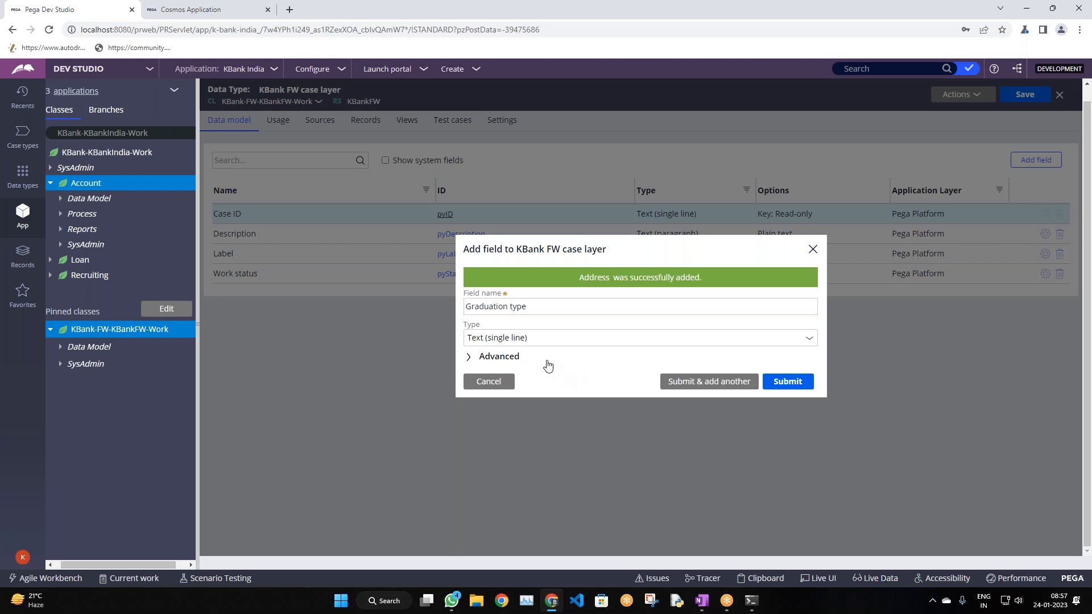
{"action": "left_click", "coordinate": [722, 382]}
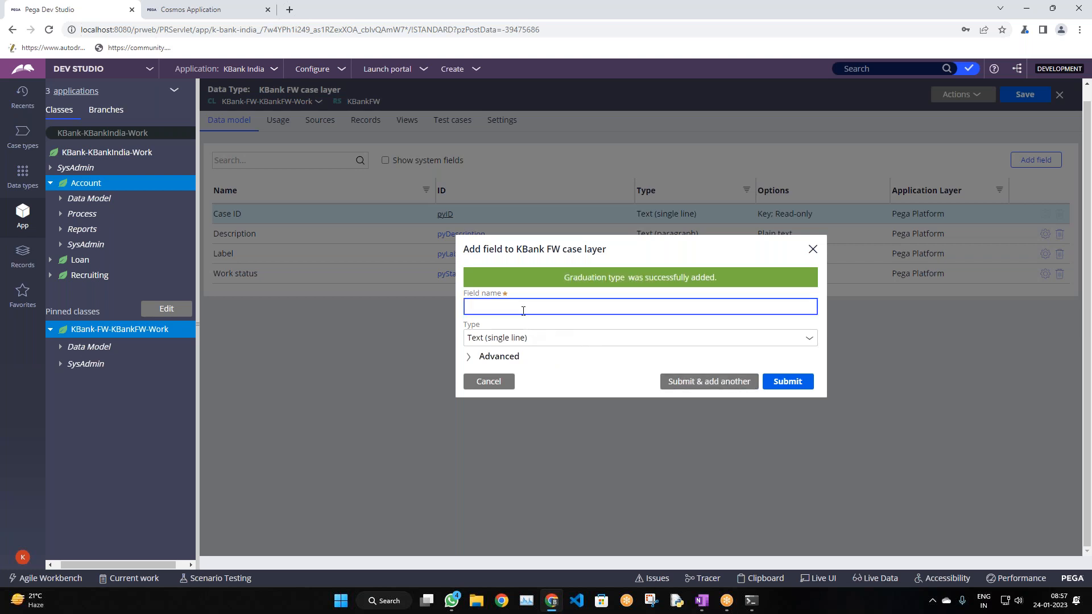
Replace 'College' with 'Education' and submit the Education field
{"action": "type", "text": "College"}
{"action": "key", "text": "ctrl+a"}
{"action": "type", "text": "Education"}
{"action": "left_click", "coordinate": [680, 383]}
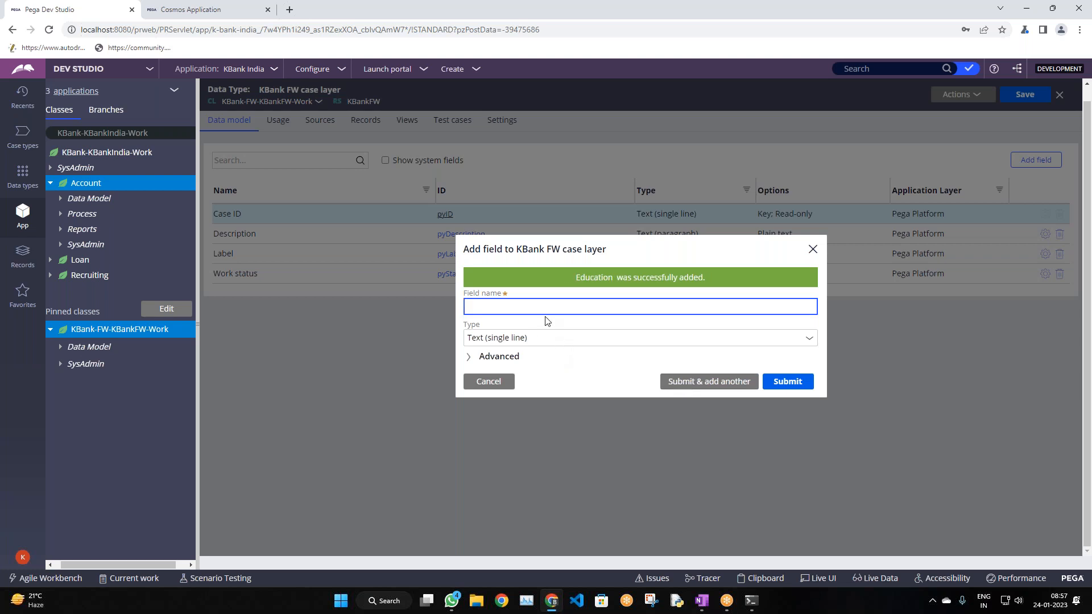
Submit a College/University field and enter 'Year of Passout' as the next name
{"action": "type", "text": "College"}
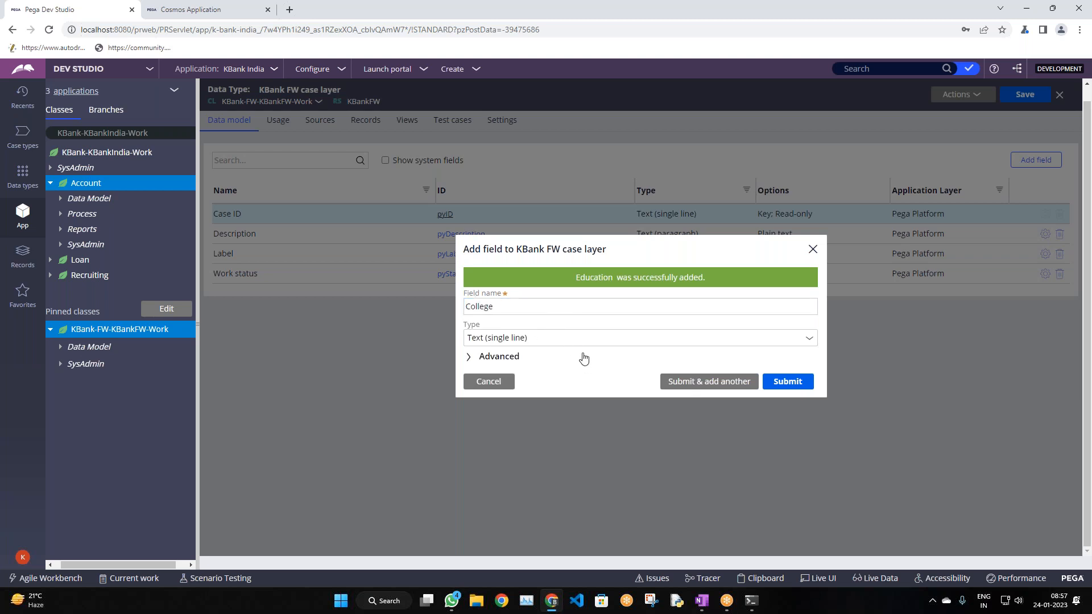
{"action": "type", "text": " Name"}
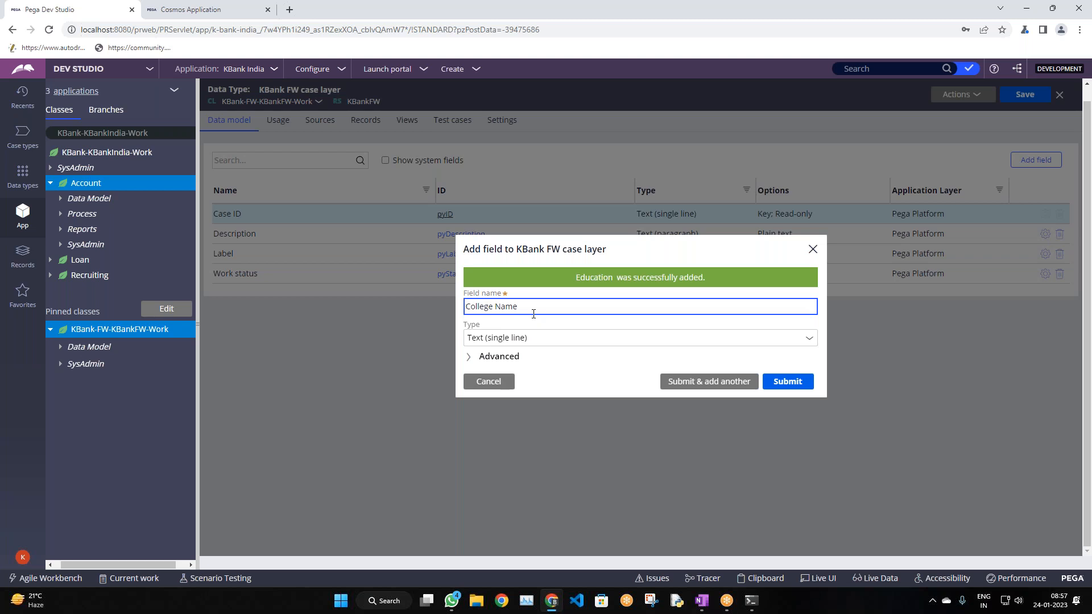
{"action": "type", "text": "/Unive"}
{"action": "type", "text": "sity"}
{"action": "key", "text": "BackSpace"}
{"action": "key", "text": "BackSpace"}
{"action": "key", "text": "BackSpace"}
{"action": "key", "text": "BackSpace"}
{"action": "key", "text": "BackSpace"}
{"action": "left_click", "coordinate": [714, 380]}
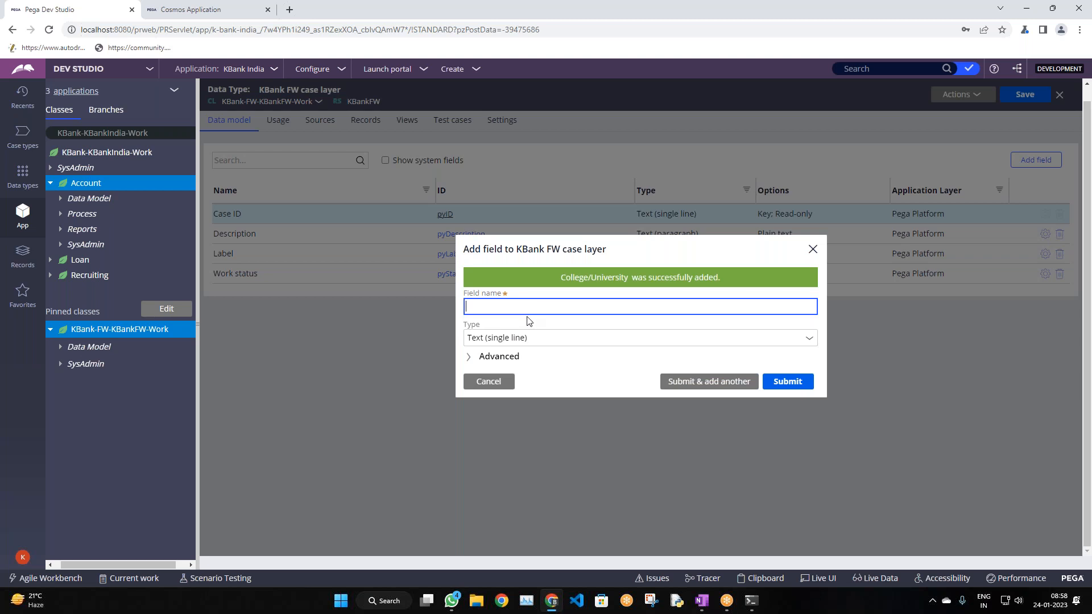
{"action": "type", "text": "Year of Passout"}
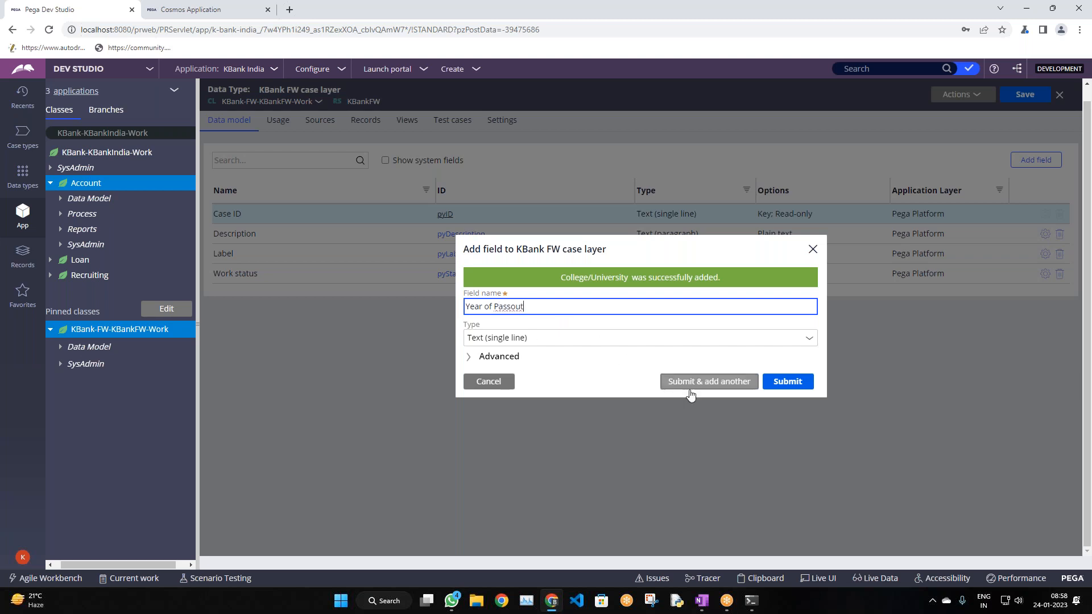
Submit Year of Passout, then add a Perc of Marks field
{"action": "left_click", "coordinate": [705, 381]}
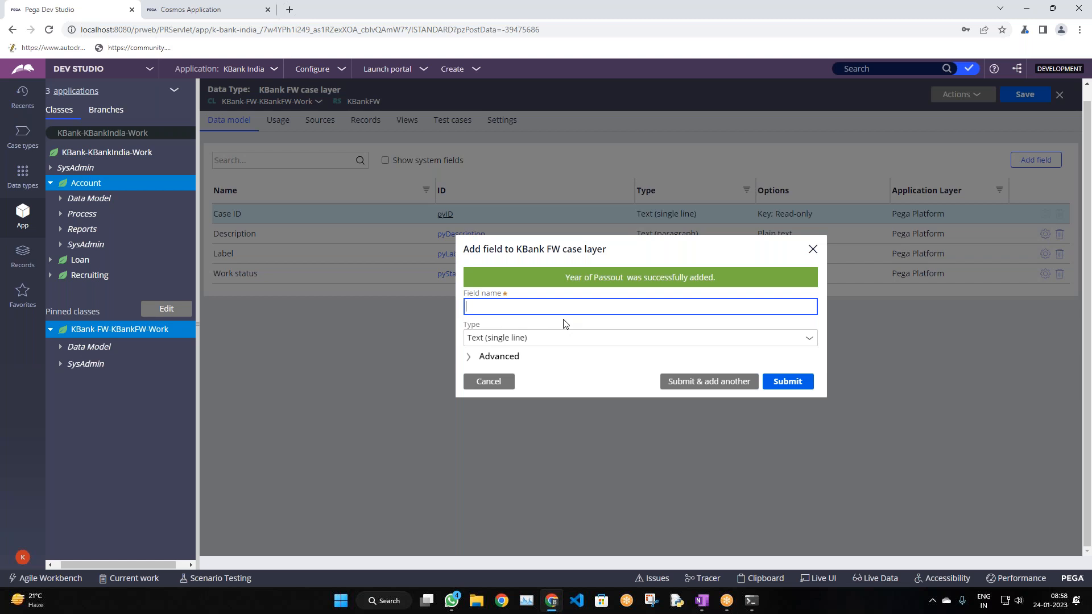
{"action": "type", "text": "Perc"}
{"action": "type", "text": "r"}
{"action": "type", "text": "c"}
{"action": "type", "text": " of Marke"}
{"action": "key", "text": "BackSpace"}
{"action": "key", "text": "BackSpace"}
{"action": "type", "text": "ks"}
{"action": "left_click", "coordinate": [568, 362]}
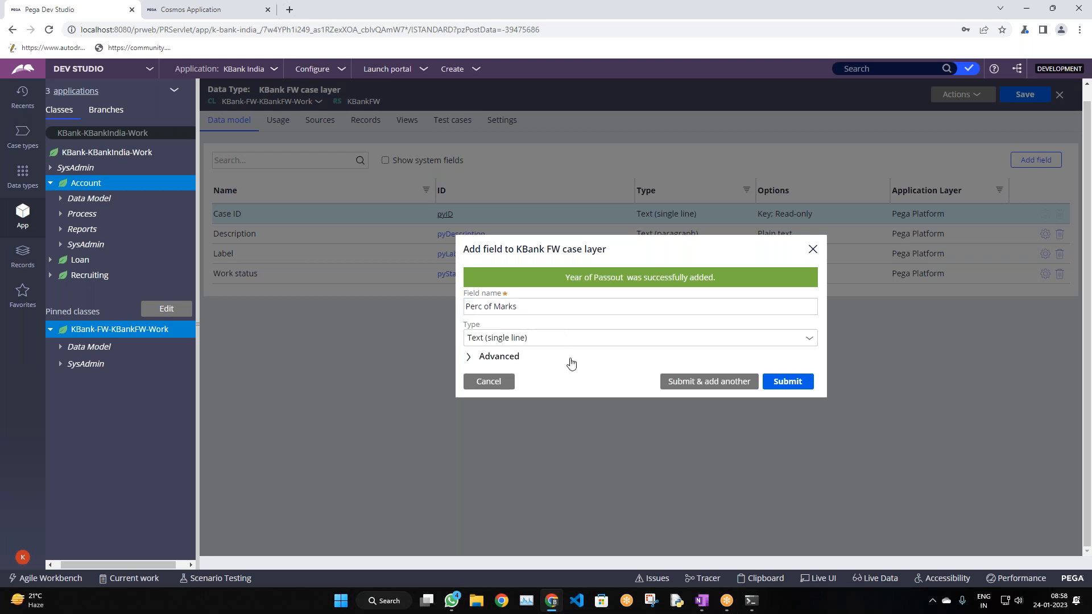
{"action": "left_click", "coordinate": [706, 382]}
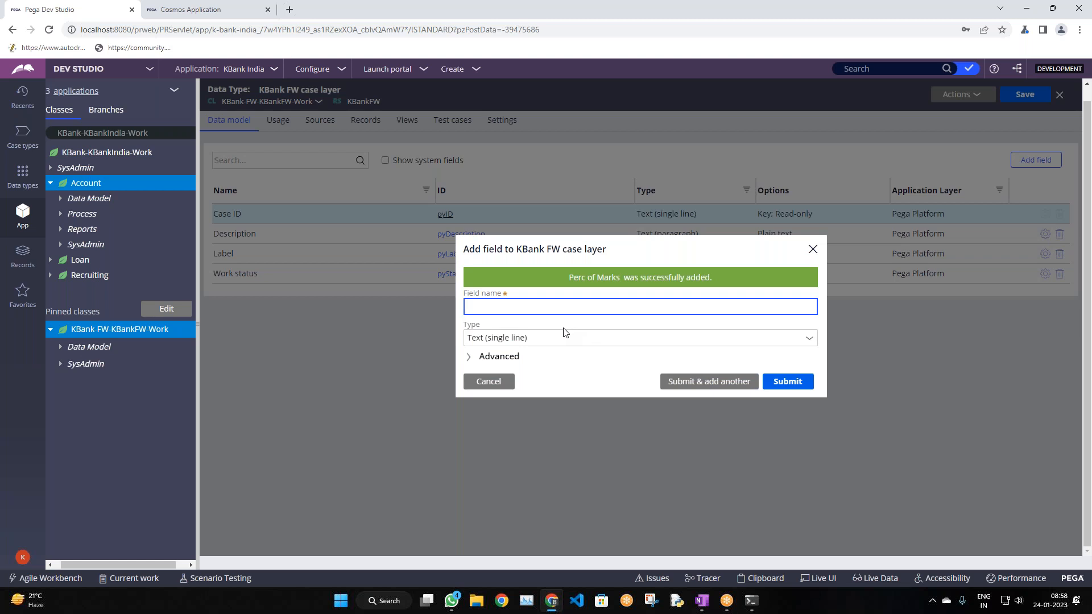
Add a Location field, fixing a typo in its name before submitting
{"action": "type", "text": "Loaction"}
{"action": "left_click", "coordinate": [601, 385]}
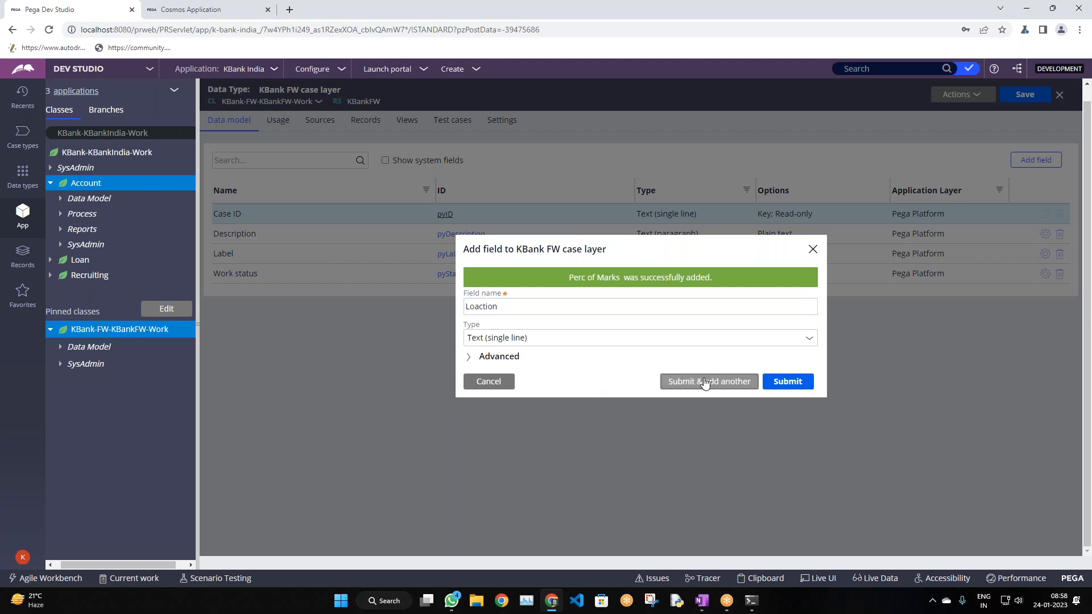
{"action": "left_click", "coordinate": [500, 307]}
{"action": "left_click", "coordinate": [484, 306]}
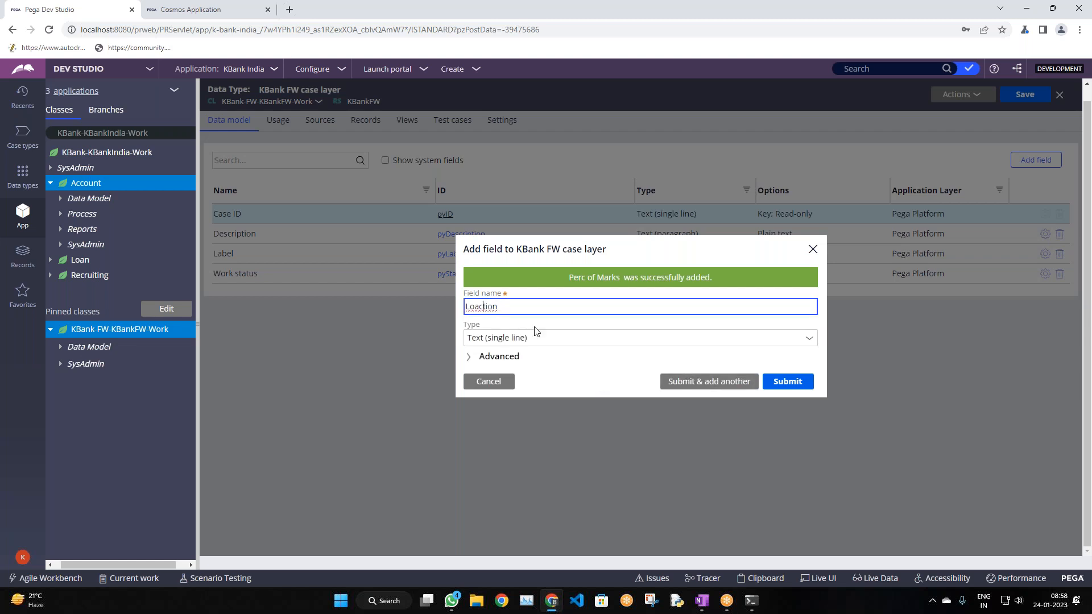
{"action": "type", "text": "a"}
{"action": "left_click", "coordinate": [589, 378]}
{"action": "left_click", "coordinate": [712, 382]}
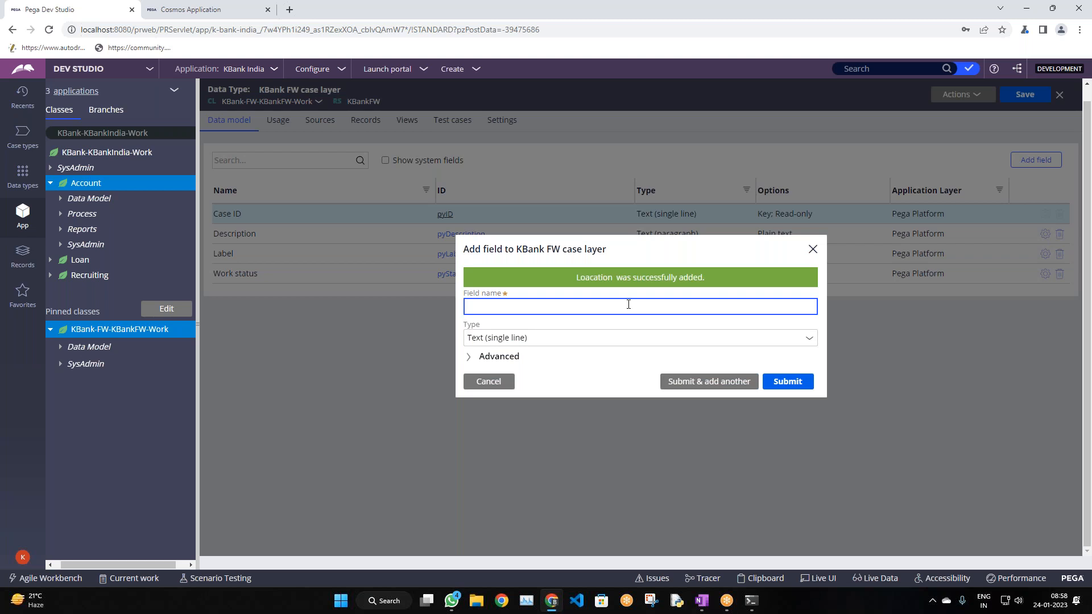
Add an Employer Name field, capitalising the N in Name
{"action": "type", "text": "Employer name"}
{"action": "key", "text": "Left"}
{"action": "key", "text": "Left"}
{"action": "key", "text": "Left"}
{"action": "key", "text": "BackSpace"}
{"action": "type", "text": "N"}
{"action": "left_click", "coordinate": [586, 376]}
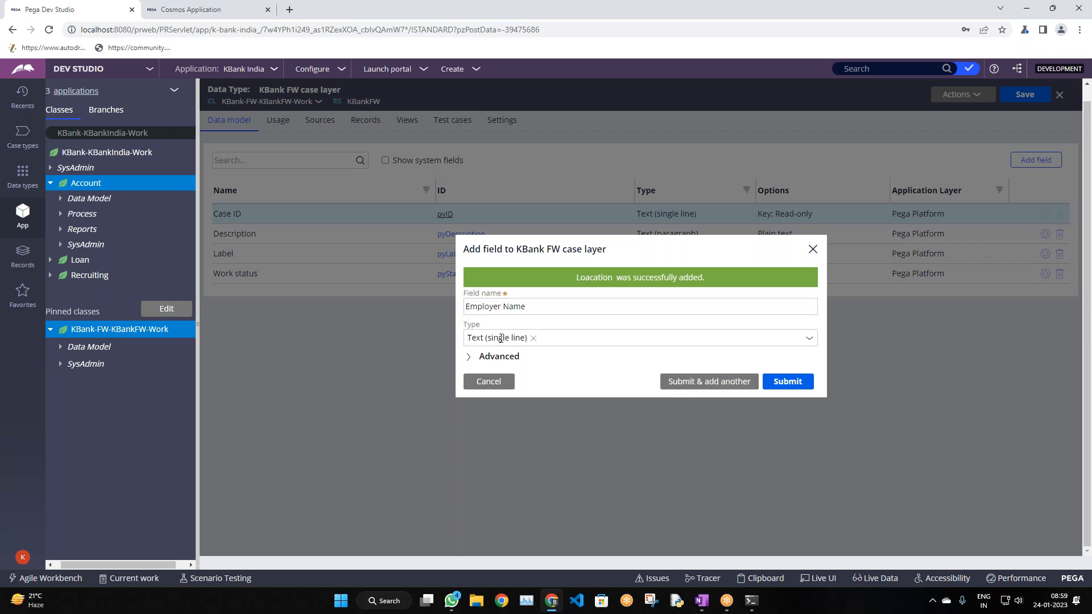
{"action": "left_click", "coordinate": [681, 386]}
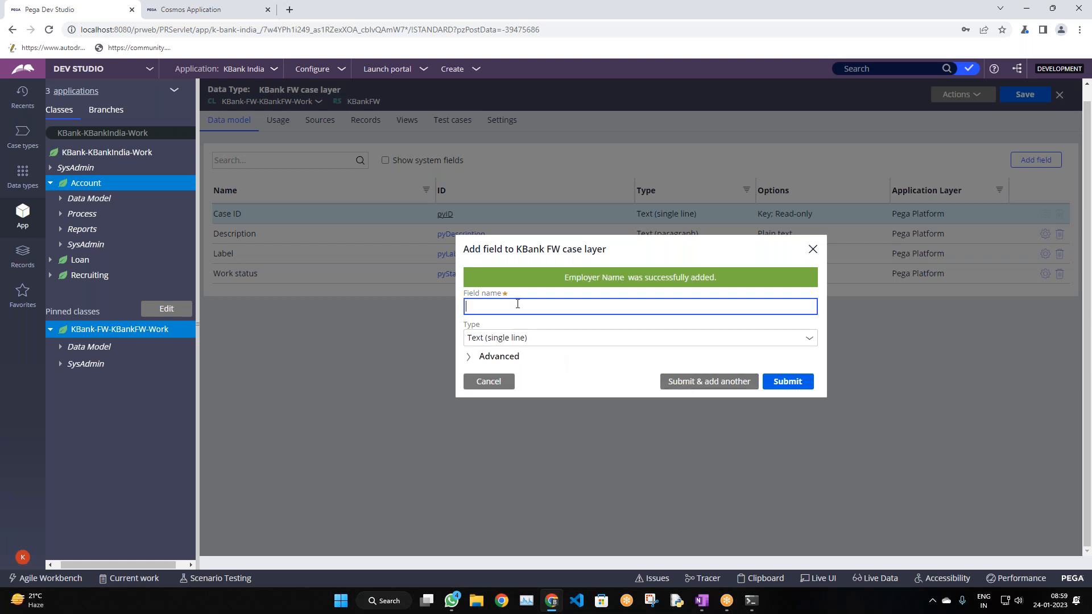
Add Experience and Employerlocation text fields
{"action": "type", "text": "Employer"}
{"action": "key", "text": "BackSpace"}
{"action": "key", "text": "BackSpace"}
{"action": "key", "text": "BackSpace"}
{"action": "key", "text": "BackSpace"}
{"action": "key", "text": "BackSpace"}
{"action": "key", "text": "BackSpace"}
{"action": "type", "text": "Experience"}
{"action": "left_click", "coordinate": [704, 382]}
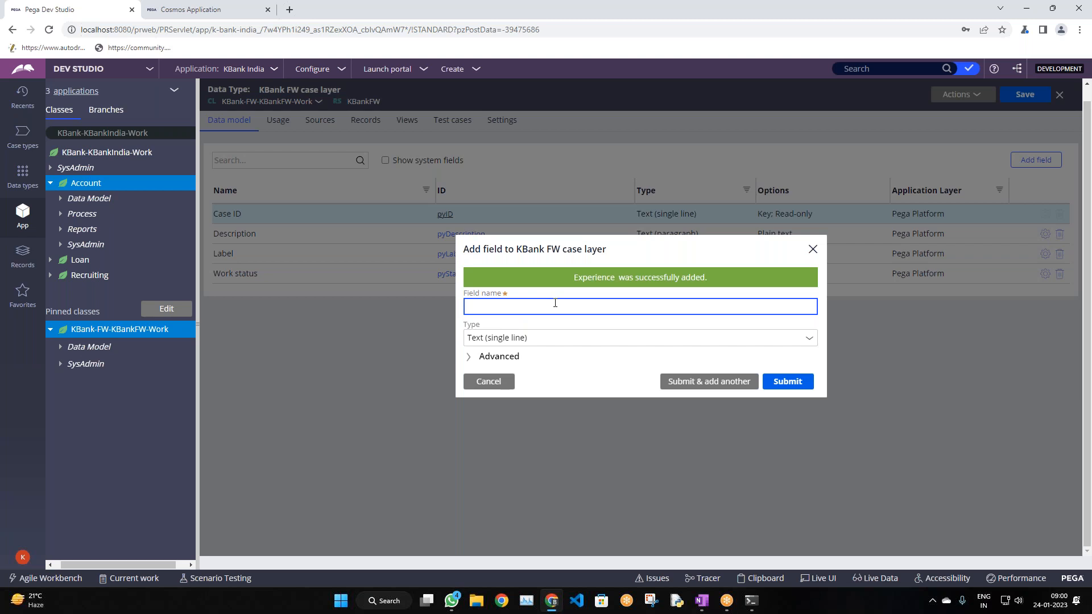
{"action": "type", "text": "Employerlocation"}
{"action": "left_click", "coordinate": [666, 381]}
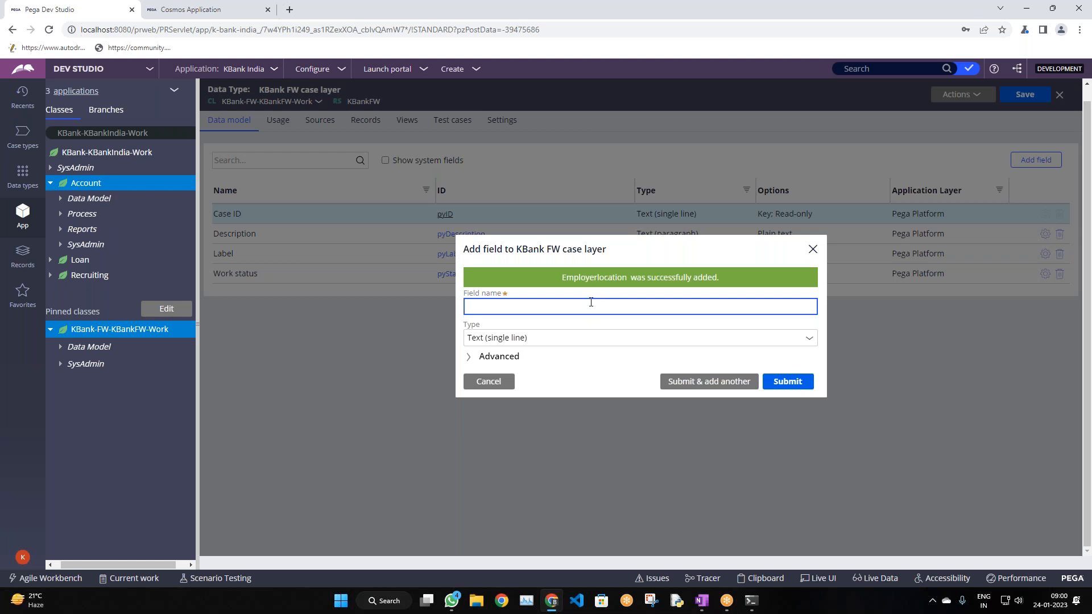
Add From Year and To year fields, submitting the last to finish and view the list
{"action": "type", "text": "Year of"}
{"action": "key", "text": "BackSpace"}
{"action": "key", "text": "BackSpace"}
{"action": "key", "text": "BackSpace"}
{"action": "key", "text": "BackSpace"}
{"action": "key", "text": "BackSpace"}
{"action": "key", "text": "BackSpace"}
{"action": "key", "text": "BackSpace"}
{"action": "key", "text": "BackSpace"}
{"action": "type", "text": "From Year"}
{"action": "left_click", "coordinate": [730, 382]}
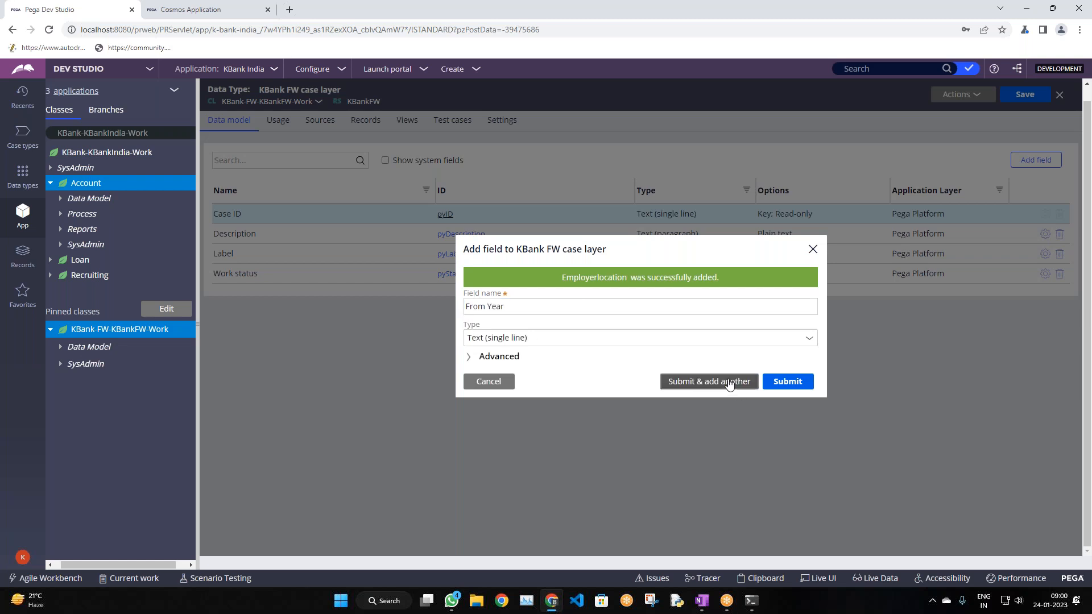
{"action": "type", "text": "To year"}
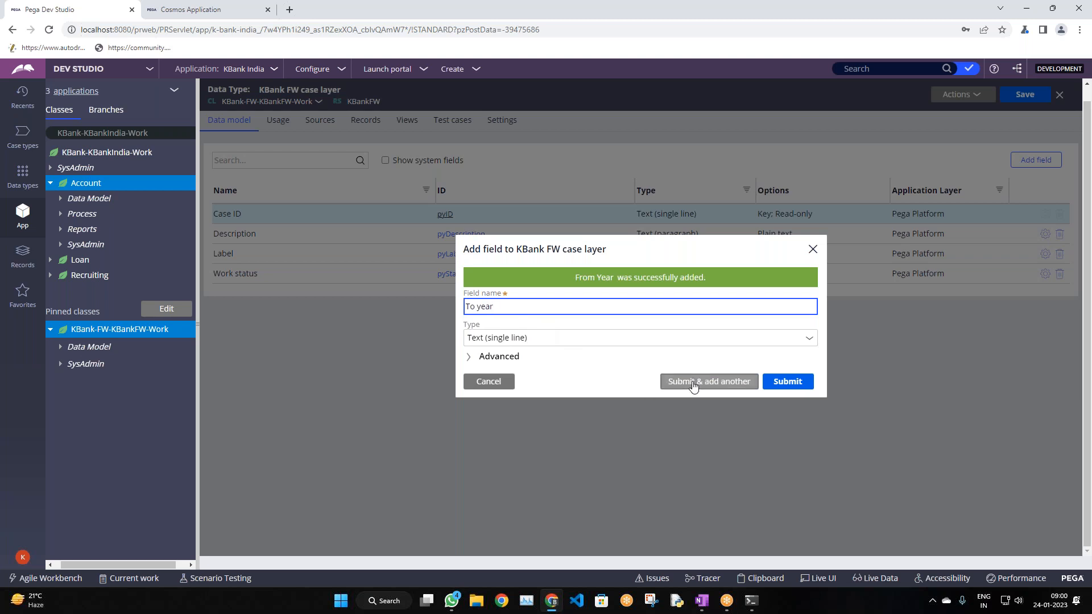
{"action": "left_click", "coordinate": [785, 386]}
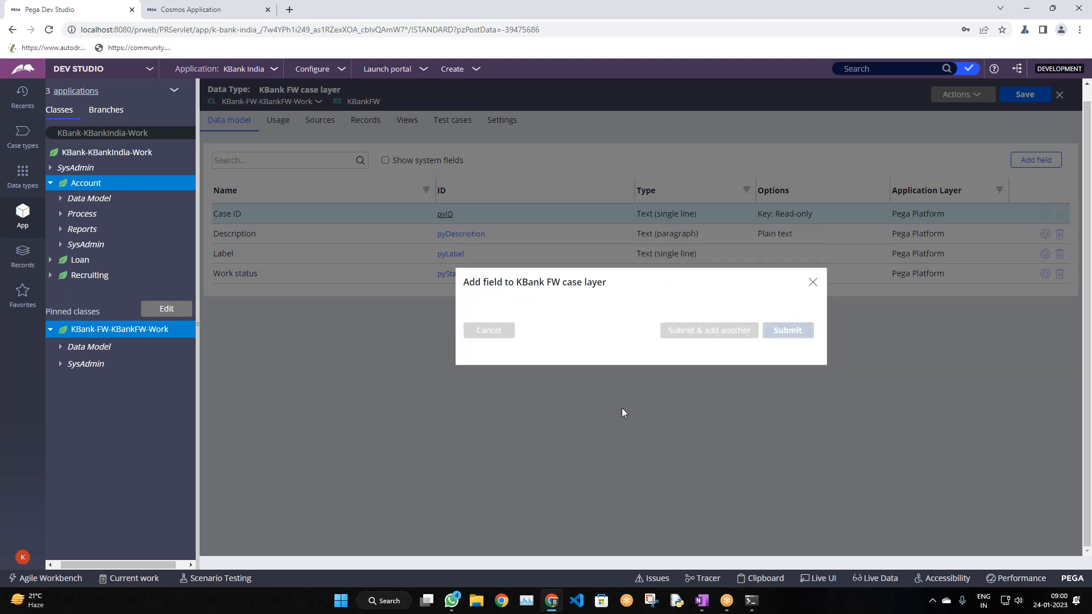
{"action": "scroll", "coordinate": [545, 360], "scroll_direction": "down", "scroll_amount": 1}
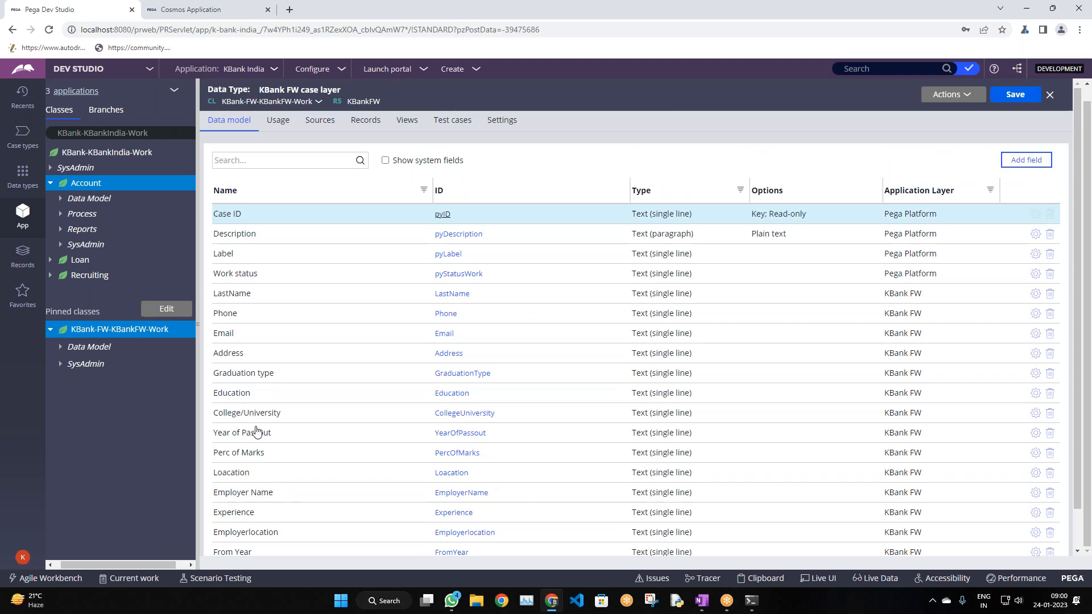
Refresh the pinned KBank-FW-KBankFW-Work class in the tree
{"action": "left_click", "coordinate": [59, 348]}
{"action": "left_click", "coordinate": [96, 334]}
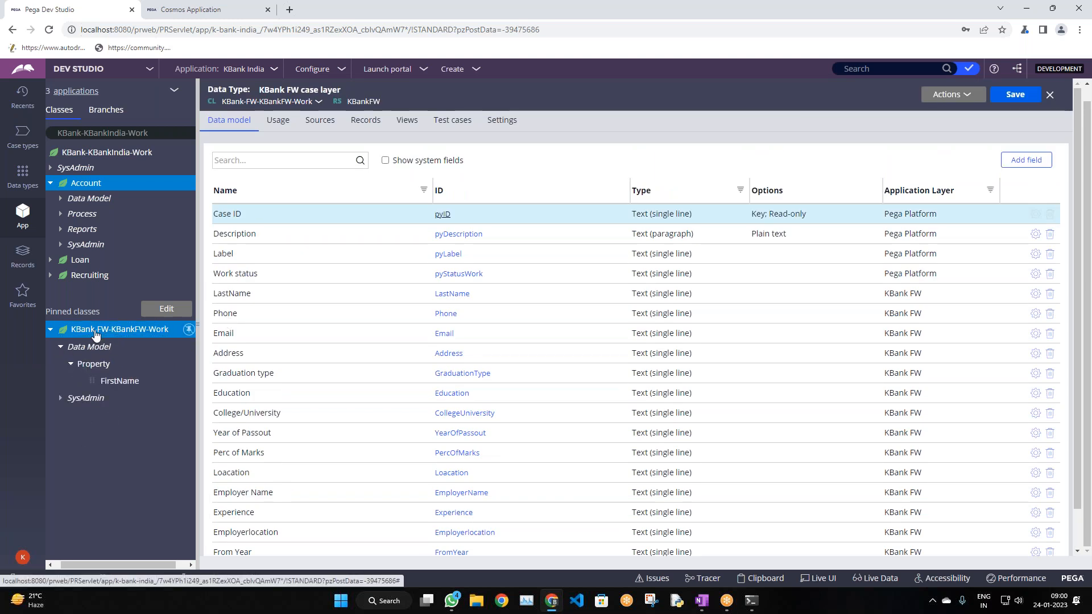
{"action": "right_click", "coordinate": [96, 336]}
{"action": "left_click", "coordinate": [88, 430]}
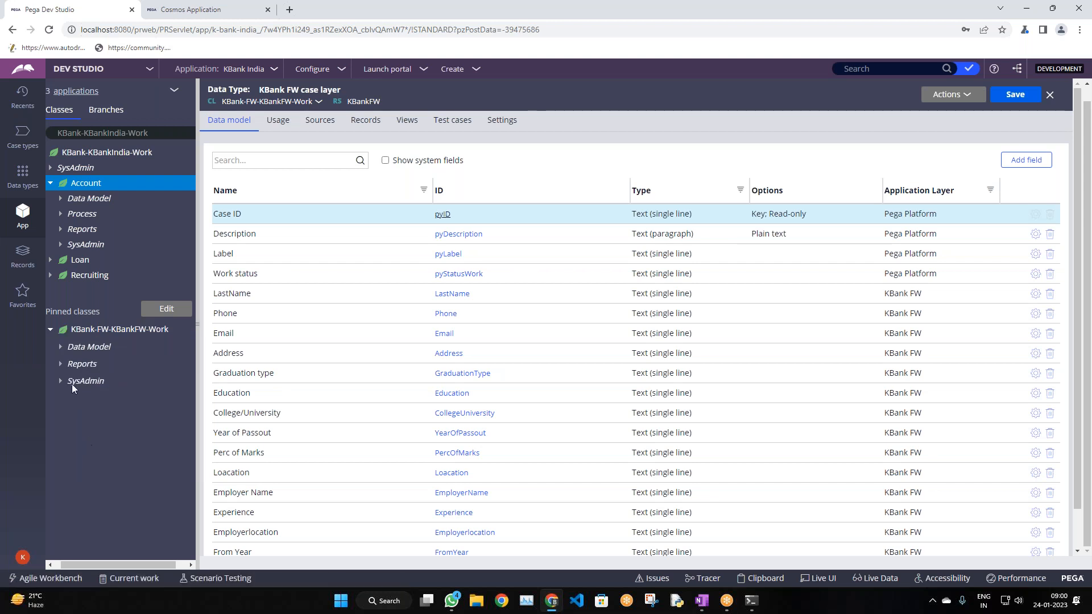
Expand the pinned Data Model > Property node to list the class properties, including the new fields
{"action": "left_click", "coordinate": [60, 346]}
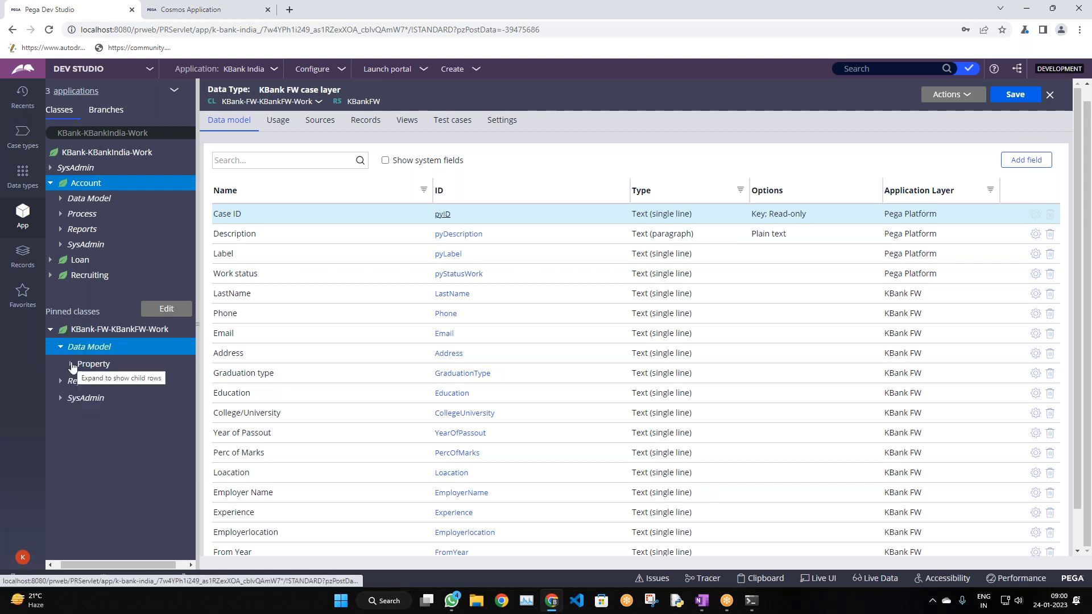
{"action": "left_click", "coordinate": [71, 364]}
{"action": "scroll", "coordinate": [117, 421], "scroll_direction": "down", "scroll_amount": 2}
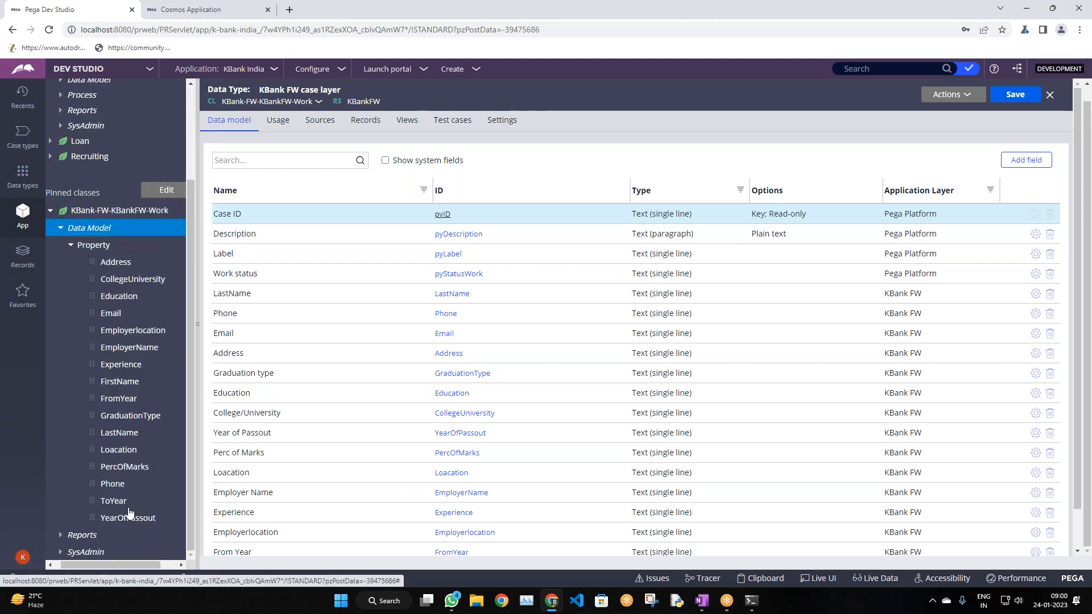
{"action": "scroll", "coordinate": [148, 432], "scroll_direction": "up", "scroll_amount": 2}
{"action": "scroll", "coordinate": [683, 211], "scroll_direction": "up", "scroll_amount": 1}
Switch to the Recruiting case type and briefly open, then close, its create-form flow
{"action": "left_click", "coordinate": [493, 87]}
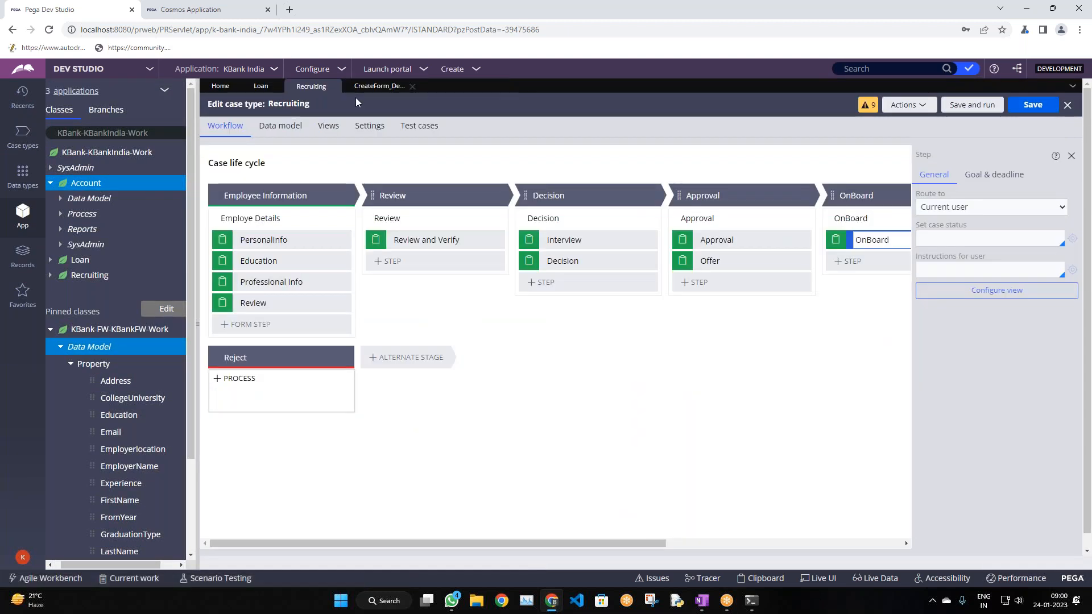
{"action": "scroll", "coordinate": [455, 353], "scroll_direction": "down", "scroll_amount": 1}
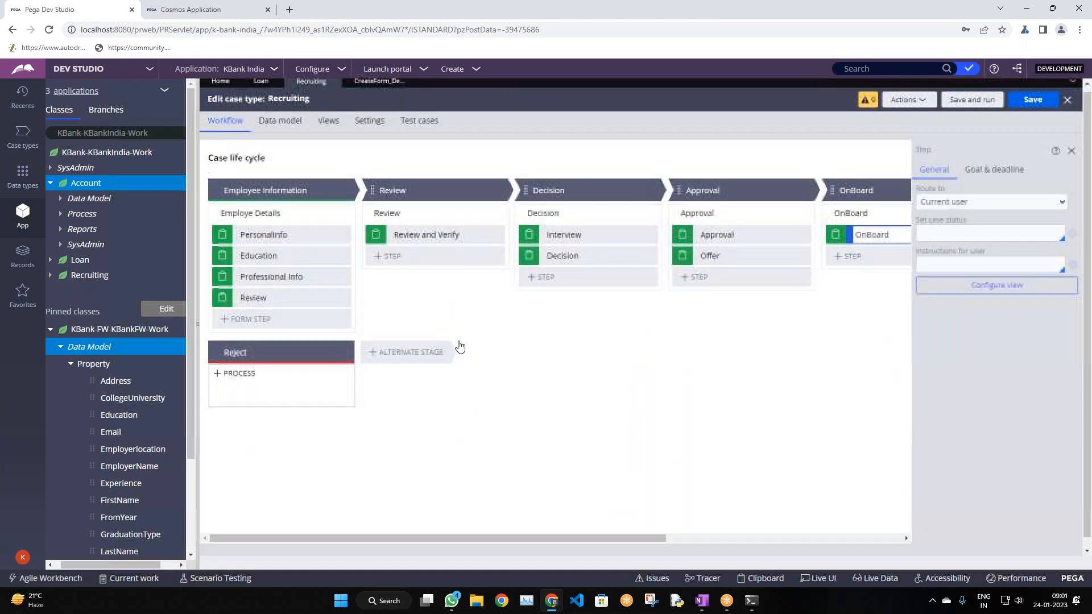
{"action": "scroll", "coordinate": [460, 347], "scroll_direction": "up", "scroll_amount": 1}
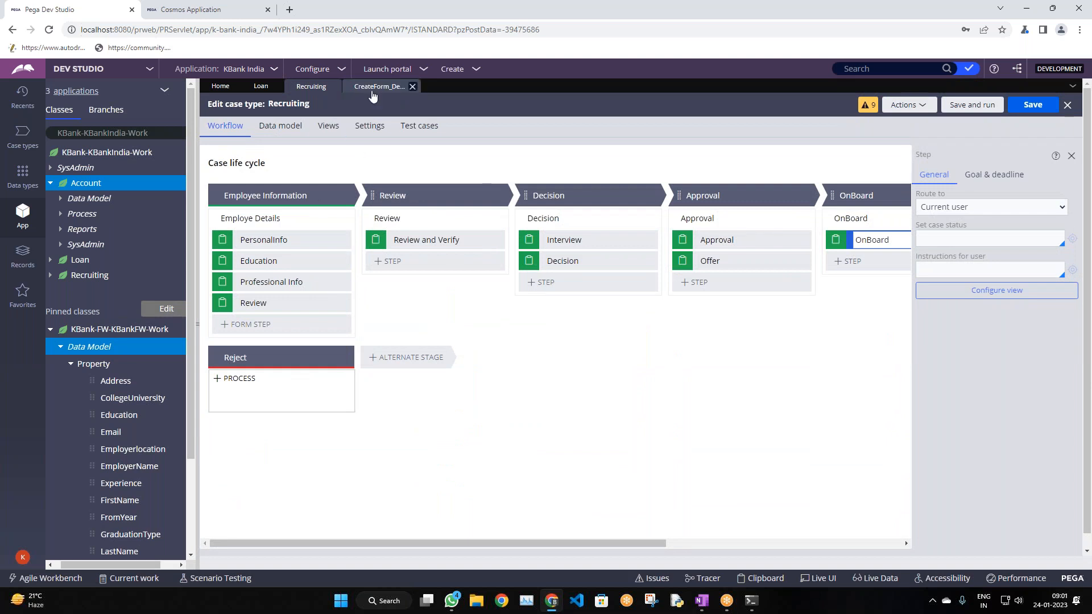
{"action": "left_click", "coordinate": [373, 88]}
{"action": "left_click", "coordinate": [412, 87]}
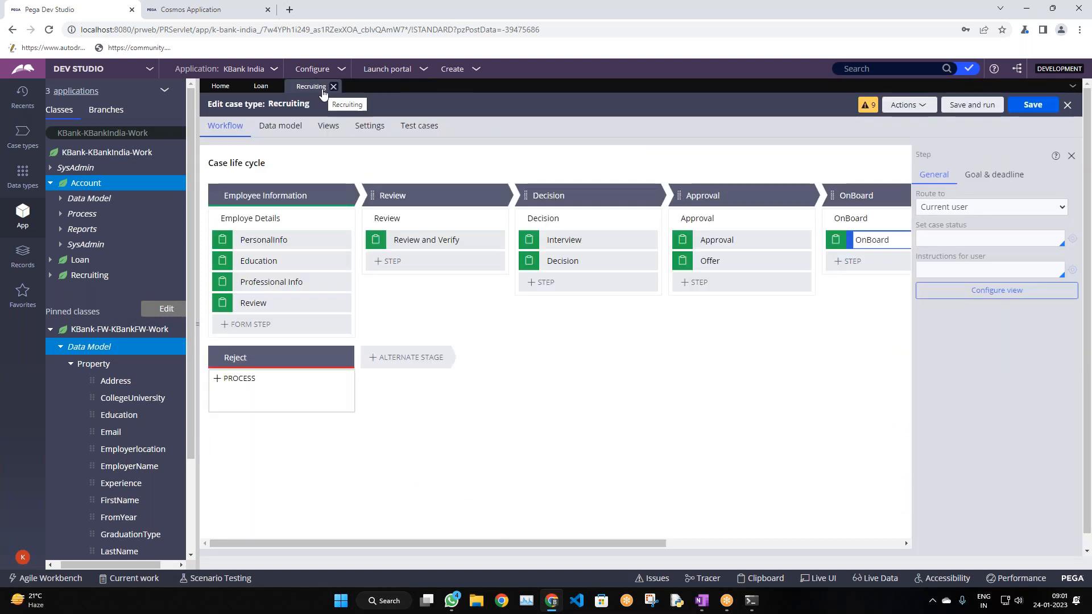
Review the draft process warnings, then dismiss them
{"action": "left_click", "coordinate": [864, 112]}
{"action": "scroll", "coordinate": [698, 321], "scroll_direction": "down", "scroll_amount": 1}
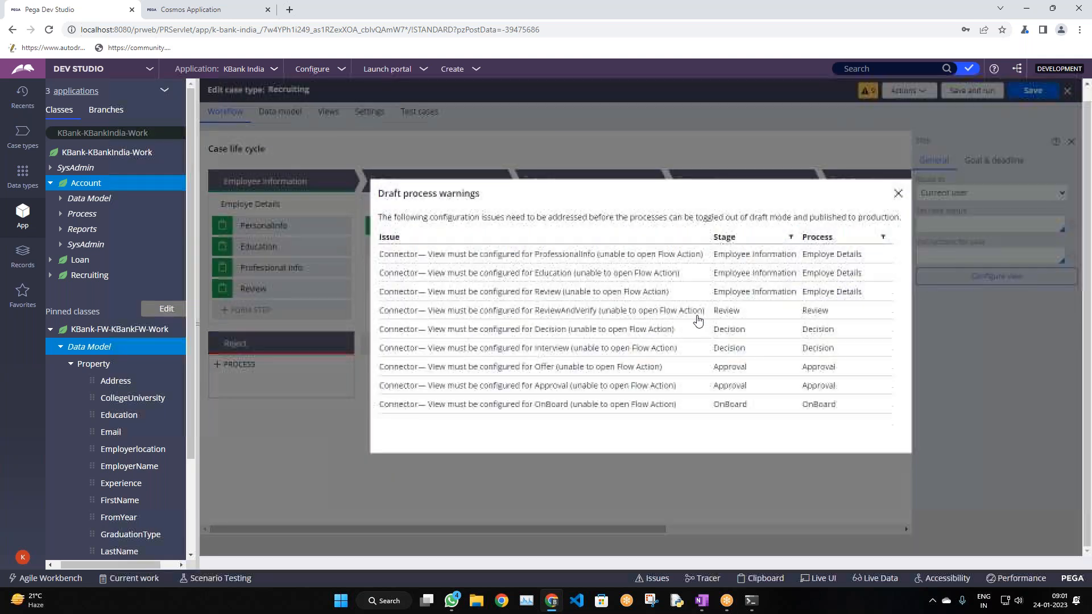
{"action": "scroll", "coordinate": [808, 262], "scroll_direction": "up", "scroll_amount": 1}
{"action": "left_click", "coordinate": [898, 207]}
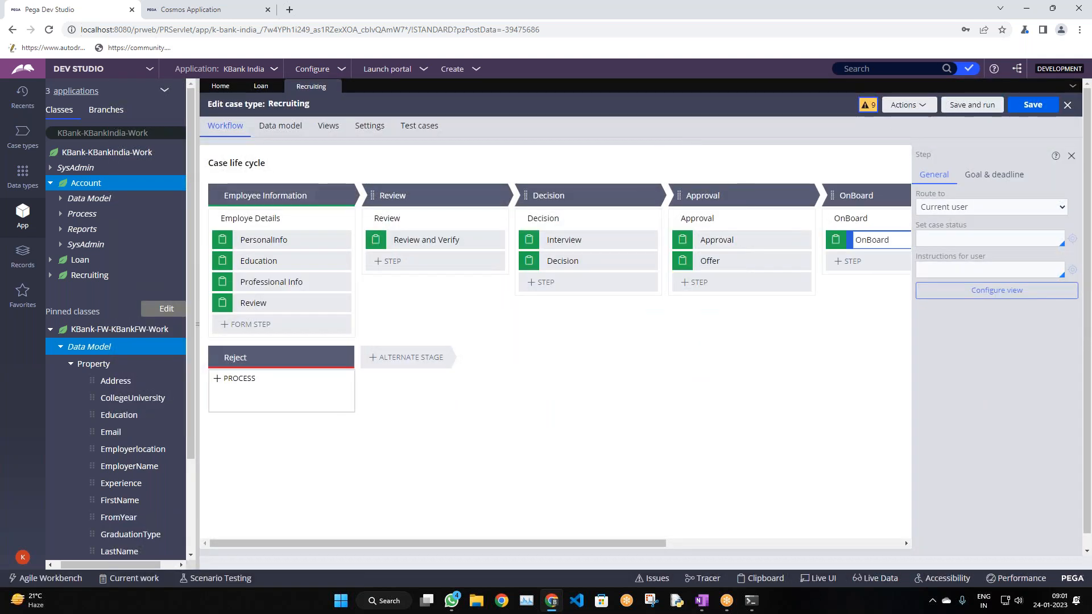
Close the Loan and Recruiting case type tabs to return to the Home dashboard
{"action": "left_click", "coordinate": [270, 90]}
{"action": "left_click", "coordinate": [276, 86]}
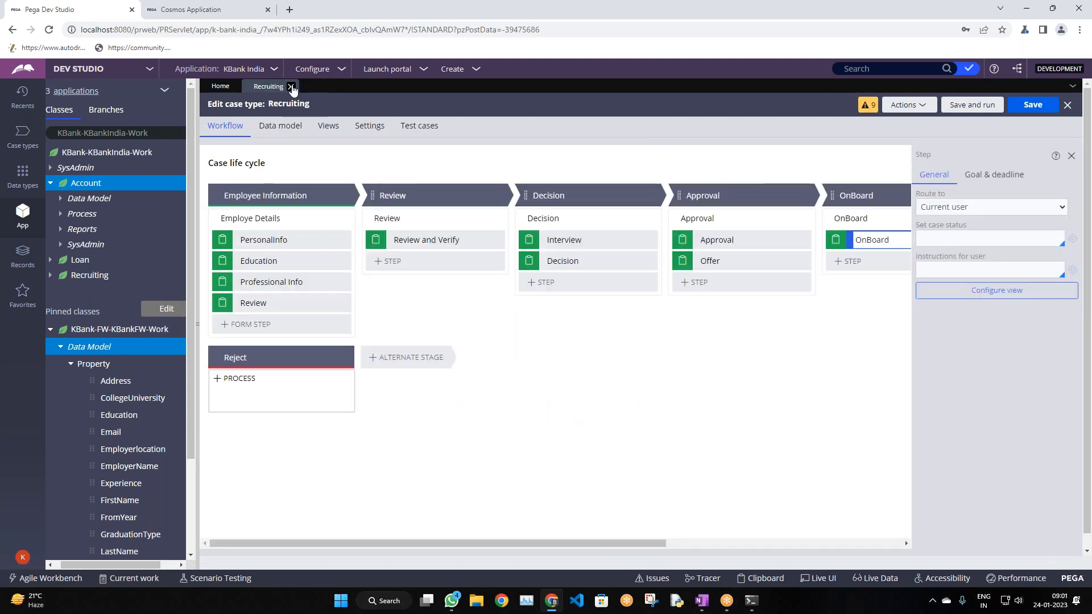
{"action": "left_click", "coordinate": [290, 86]}
{"action": "scroll", "coordinate": [110, 306], "scroll_direction": "down", "scroll_amount": 3}
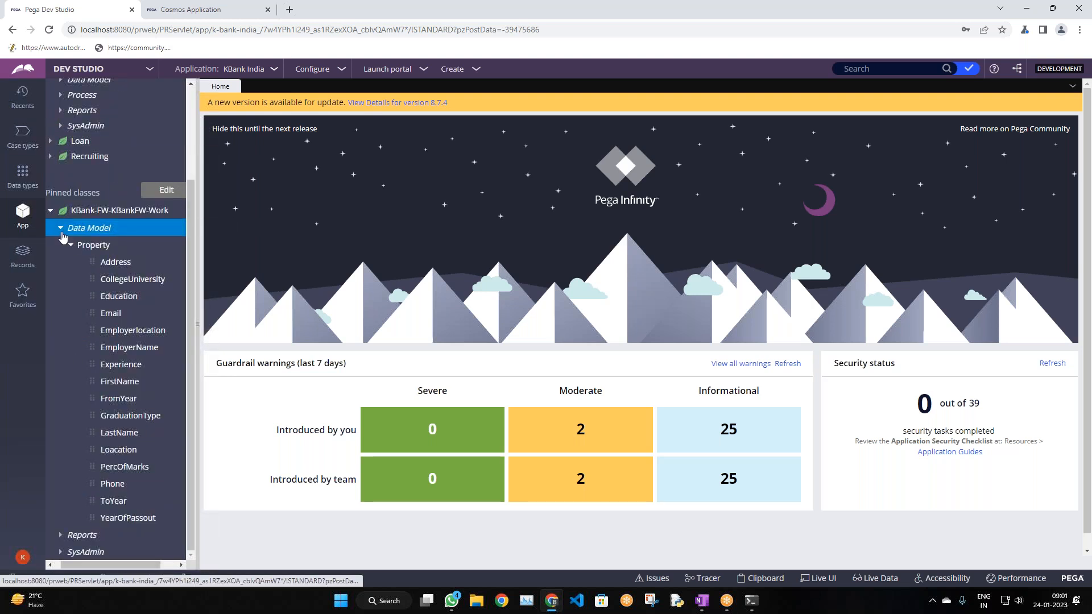
Collapse the pinned Data Model list and browse the KBank-FW-KBankFW-Work class's action menu
{"action": "left_click", "coordinate": [61, 228]}
{"action": "right_click", "coordinate": [124, 333]}
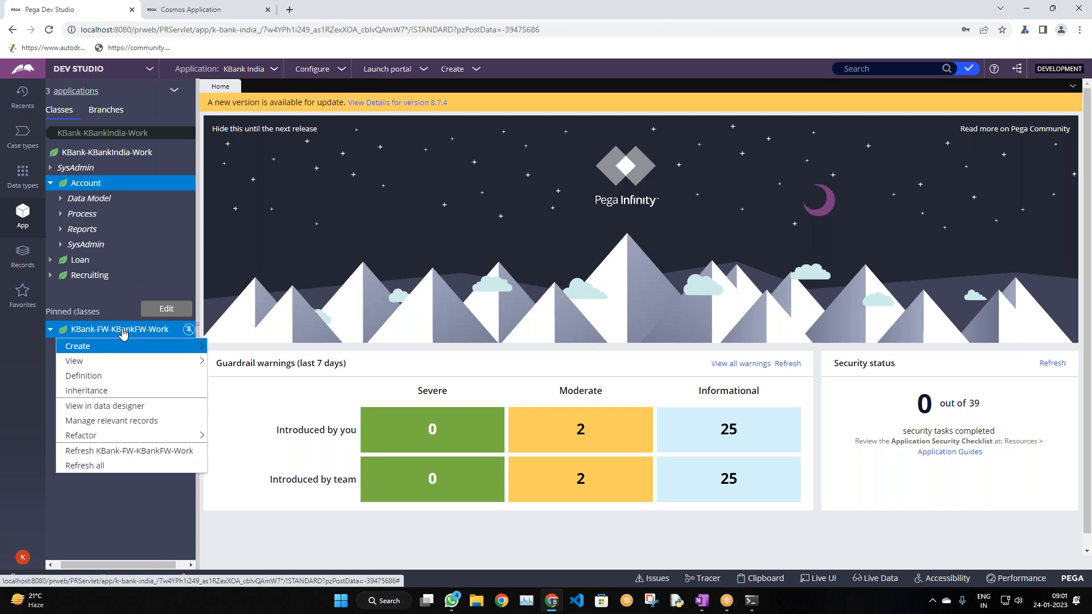
{"action": "mouse_move", "coordinate": [128, 347]}
{"action": "mouse_move", "coordinate": [245, 350]}
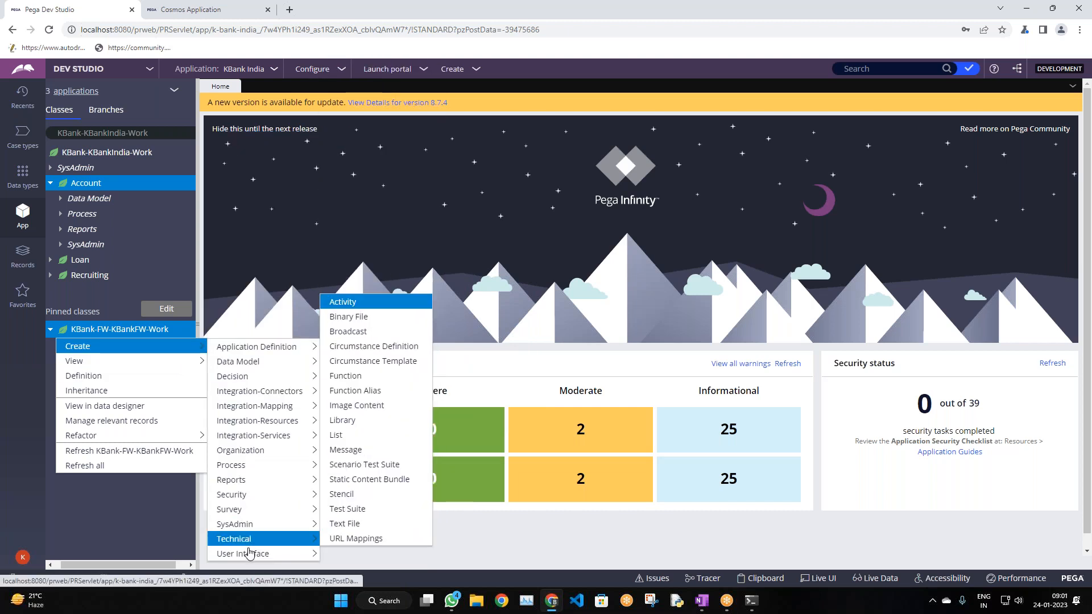
{"action": "mouse_move", "coordinate": [267, 554]}
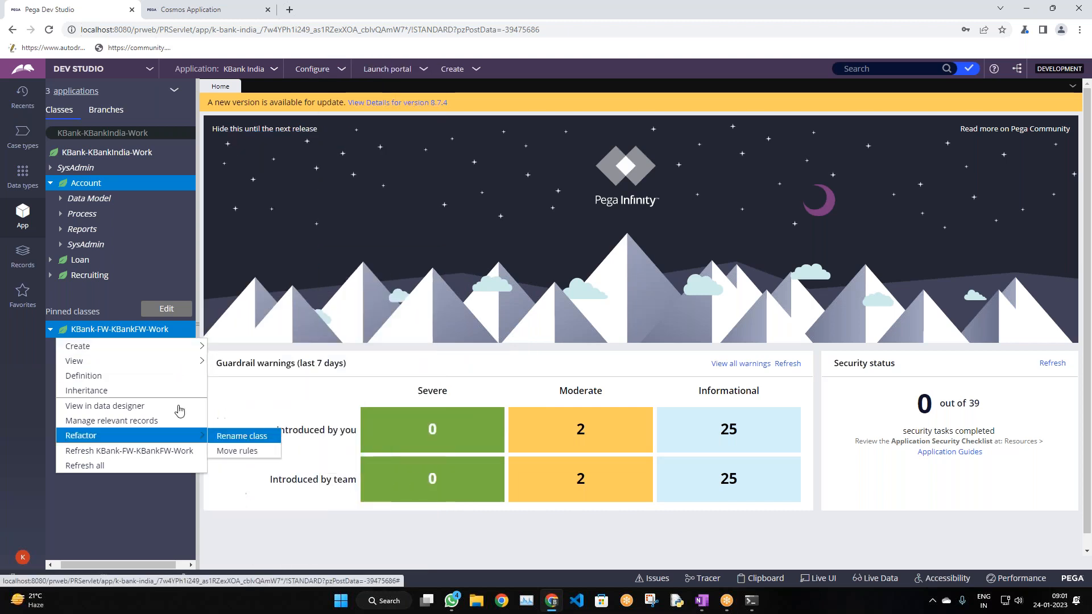
Start a new Section record from the Create > User Interface menu
{"action": "left_click", "coordinate": [452, 70]}
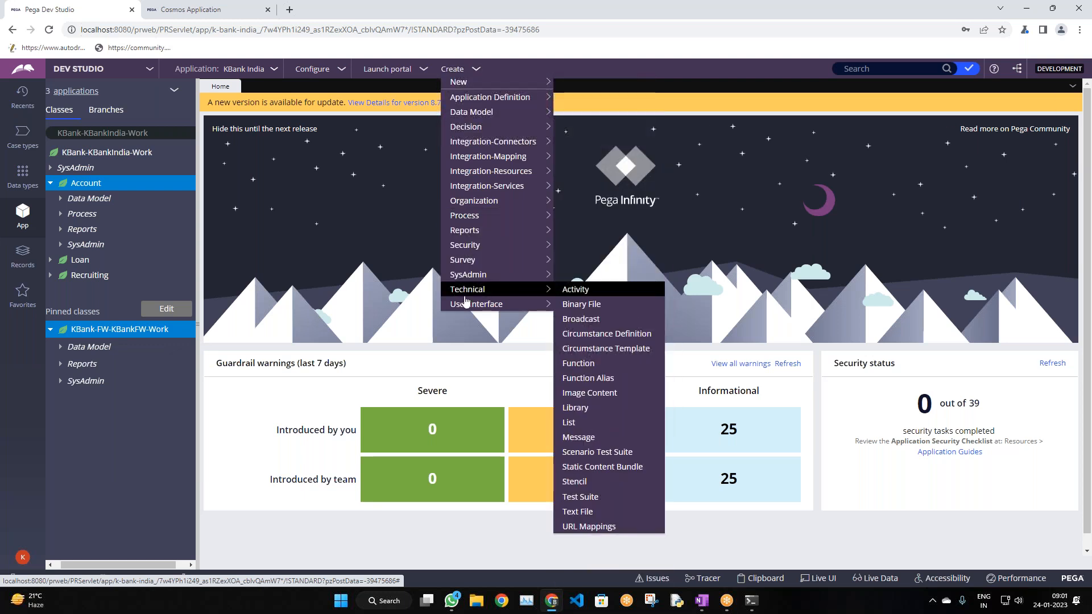
{"action": "mouse_move", "coordinate": [459, 307]}
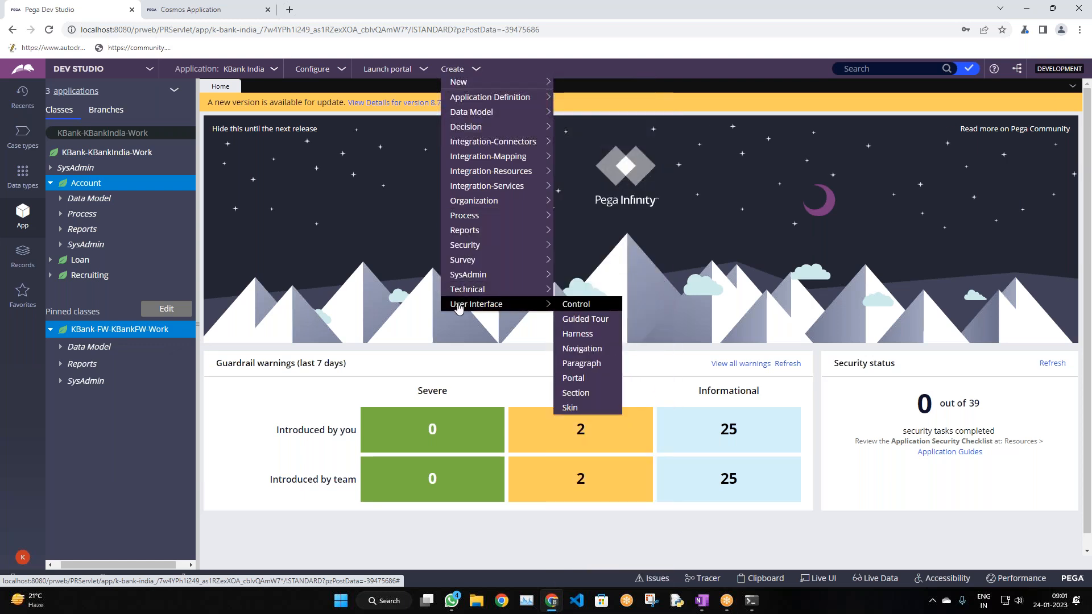
{"action": "left_click", "coordinate": [576, 393]}
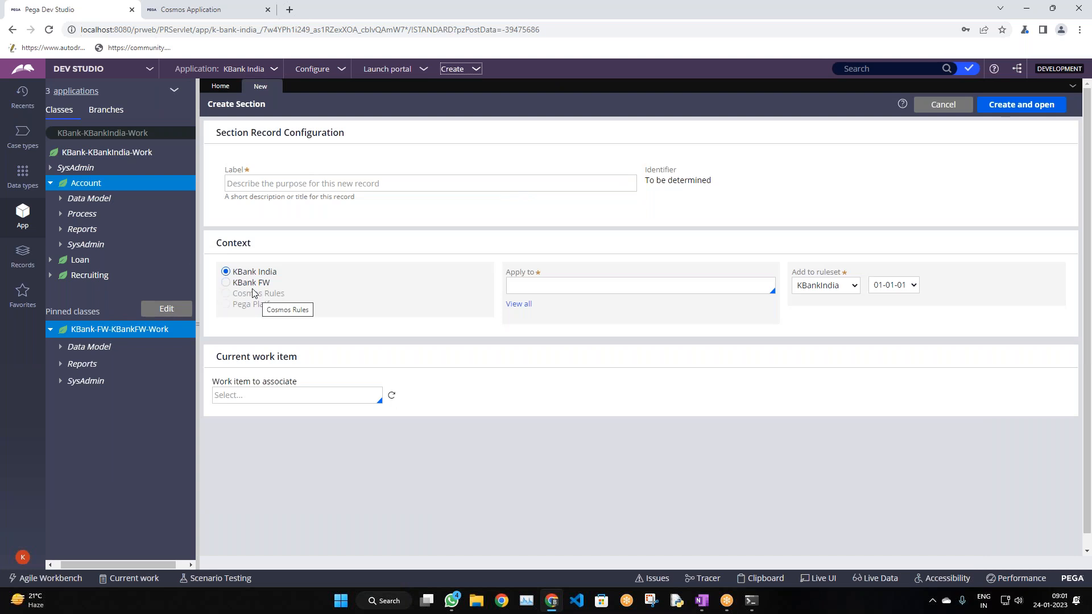
Set the context to the KBank FW layer and Apply to KBank-FW-KBankFW-Work
{"action": "left_click", "coordinate": [508, 284]}
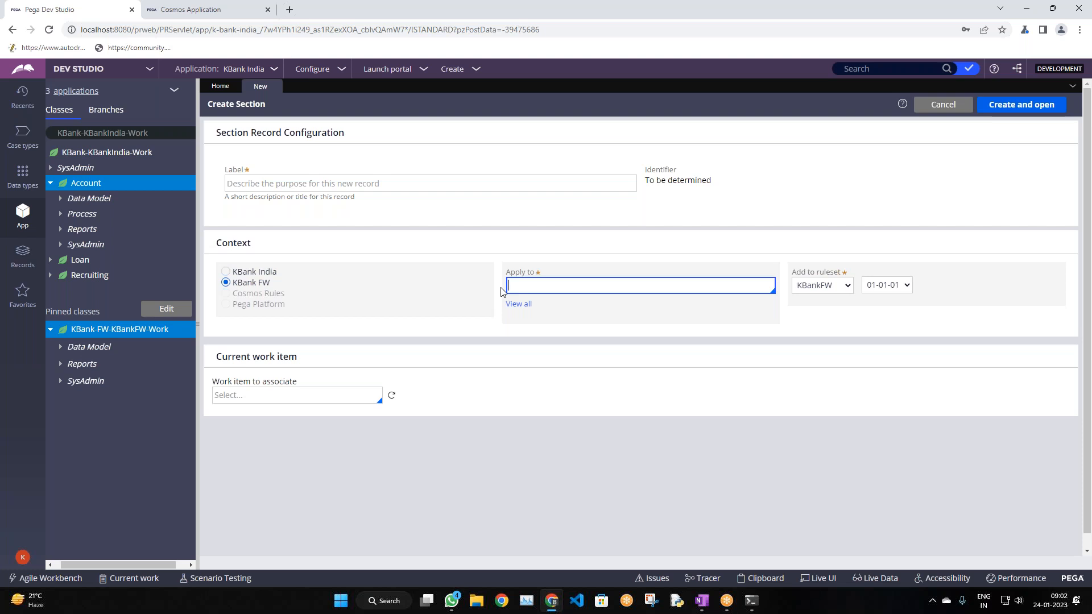
{"action": "left_click", "coordinate": [519, 304]}
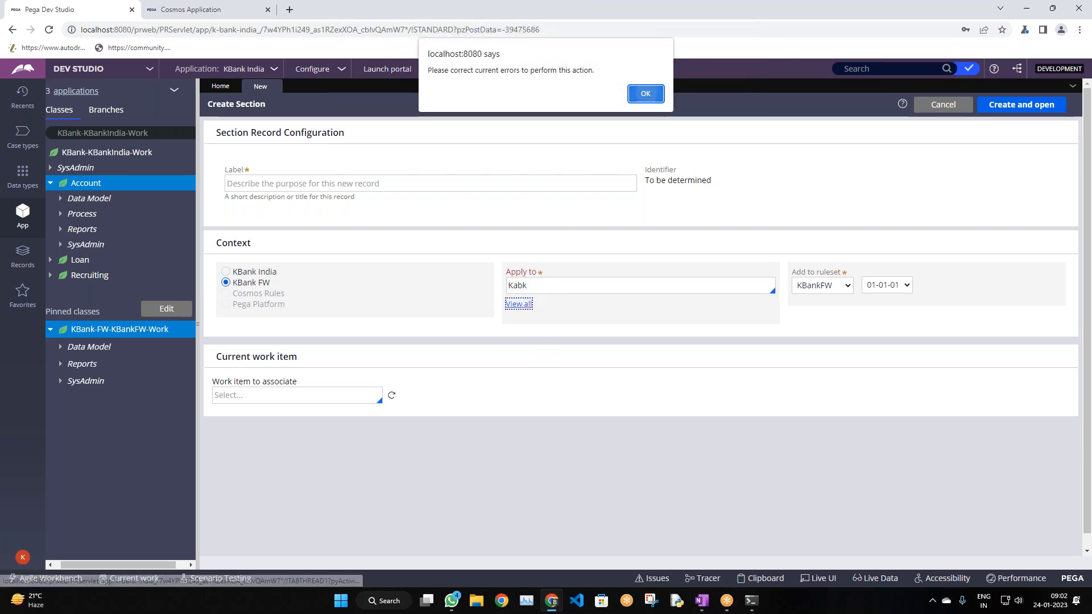
{"action": "left_click", "coordinate": [648, 94]}
{"action": "left_click", "coordinate": [524, 287]}
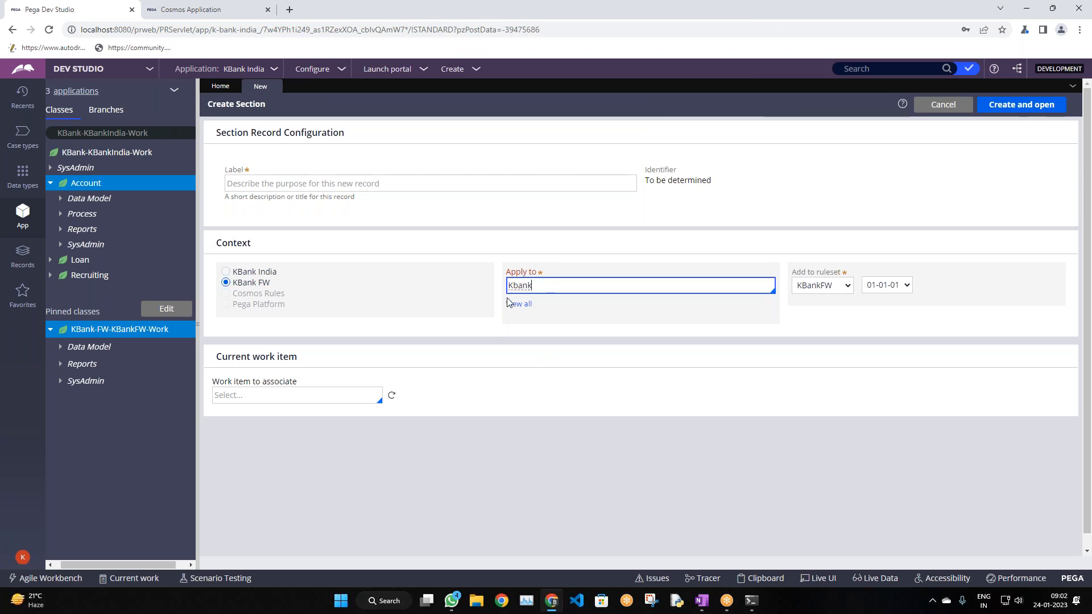
{"action": "left_click", "coordinate": [525, 307]}
{"action": "left_click", "coordinate": [558, 334]}
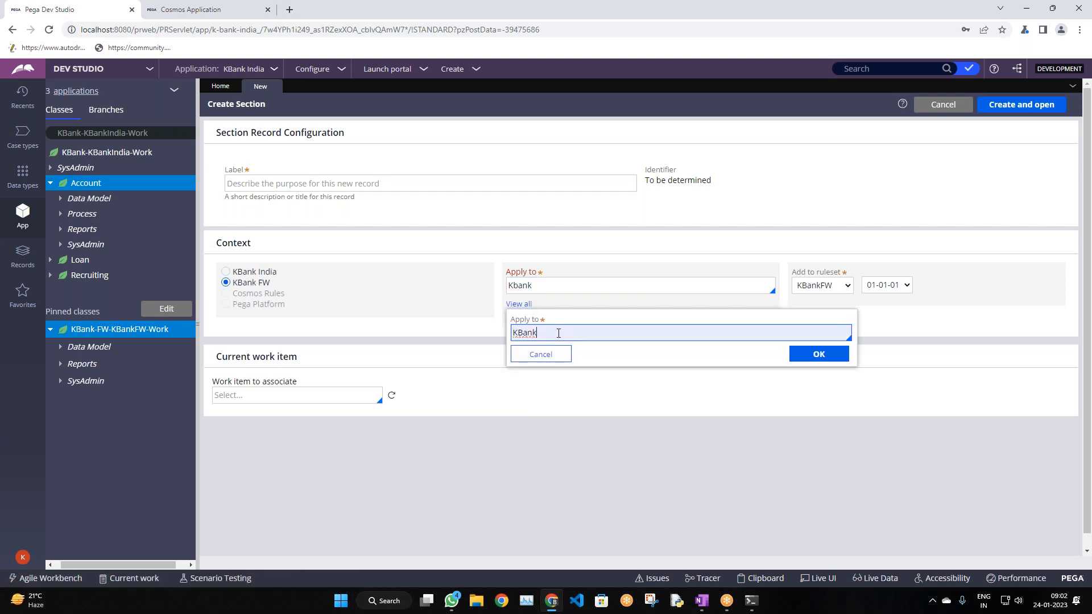
{"action": "type", "text": "-fw"}
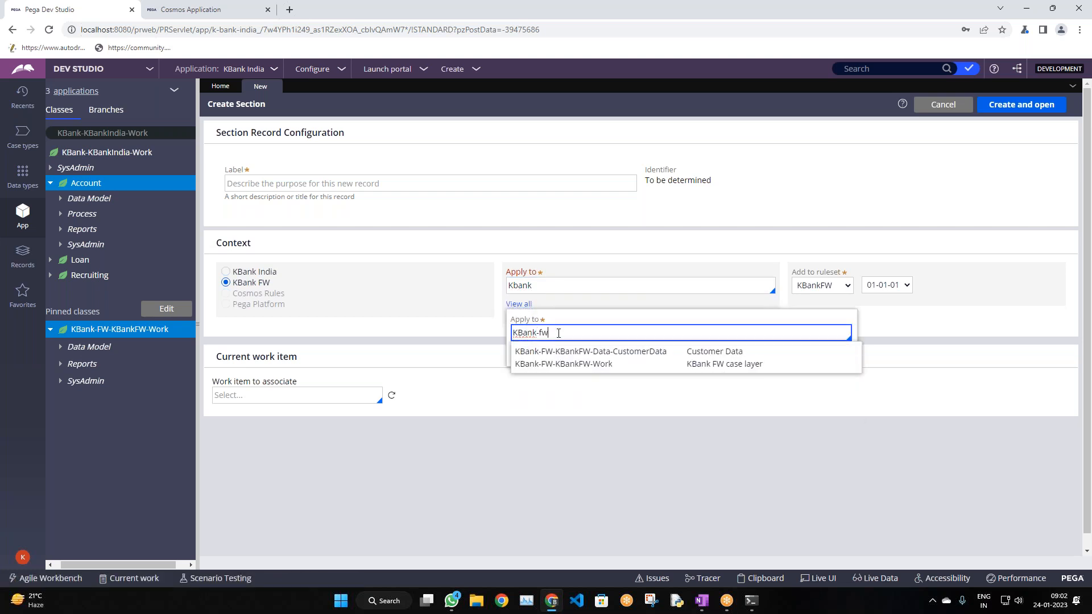
{"action": "left_click", "coordinate": [584, 365]}
{"action": "left_click", "coordinate": [800, 357]}
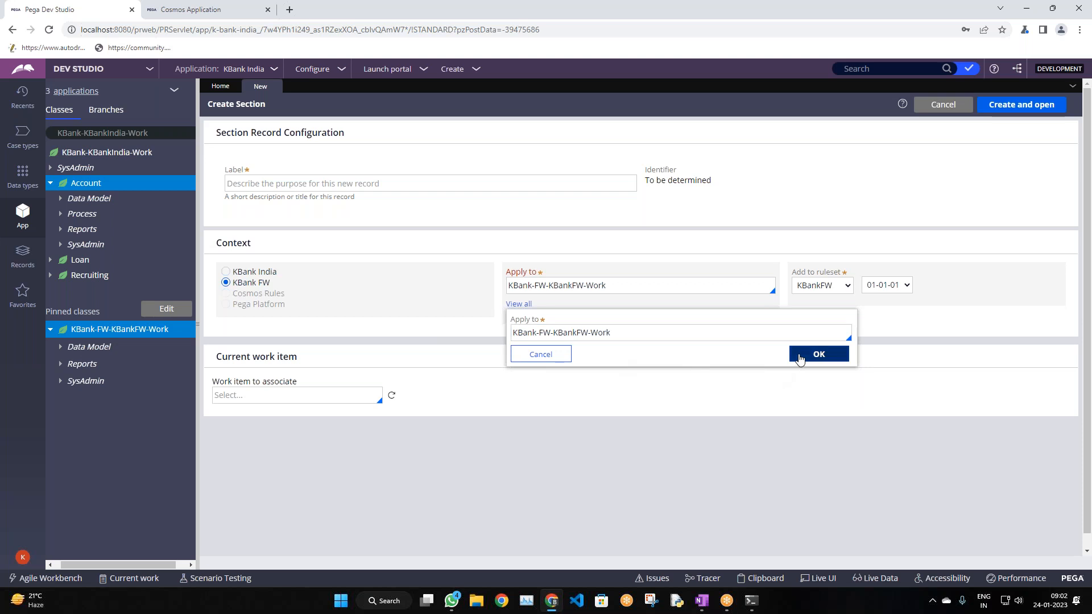
{"action": "left_click", "coordinate": [851, 284]}
{"action": "left_click", "coordinate": [887, 284]}
Label the section 'Customer Form', then create and open it
{"action": "left_click", "coordinate": [378, 187]}
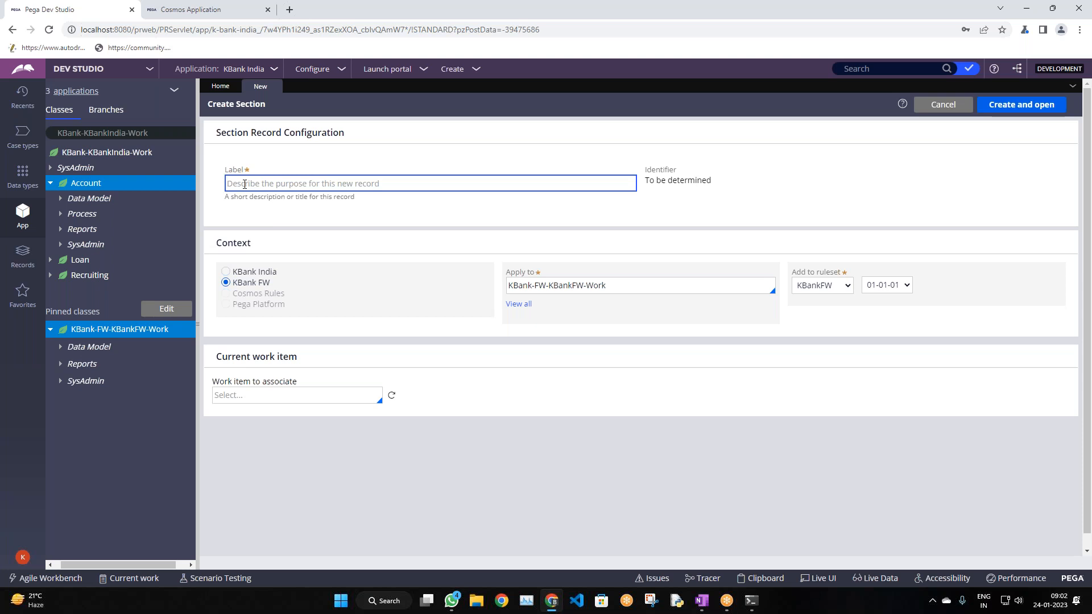
{"action": "type", "text": "Cl"}
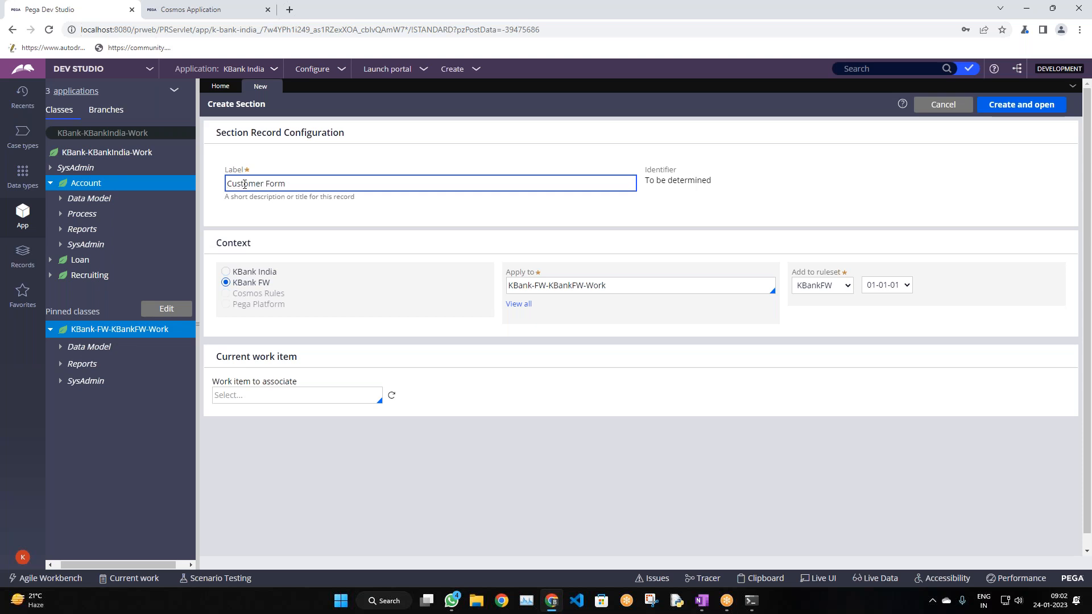
{"action": "left_click", "coordinate": [371, 219]}
{"action": "left_click", "coordinate": [706, 287]}
{"action": "left_click", "coordinate": [996, 108]}
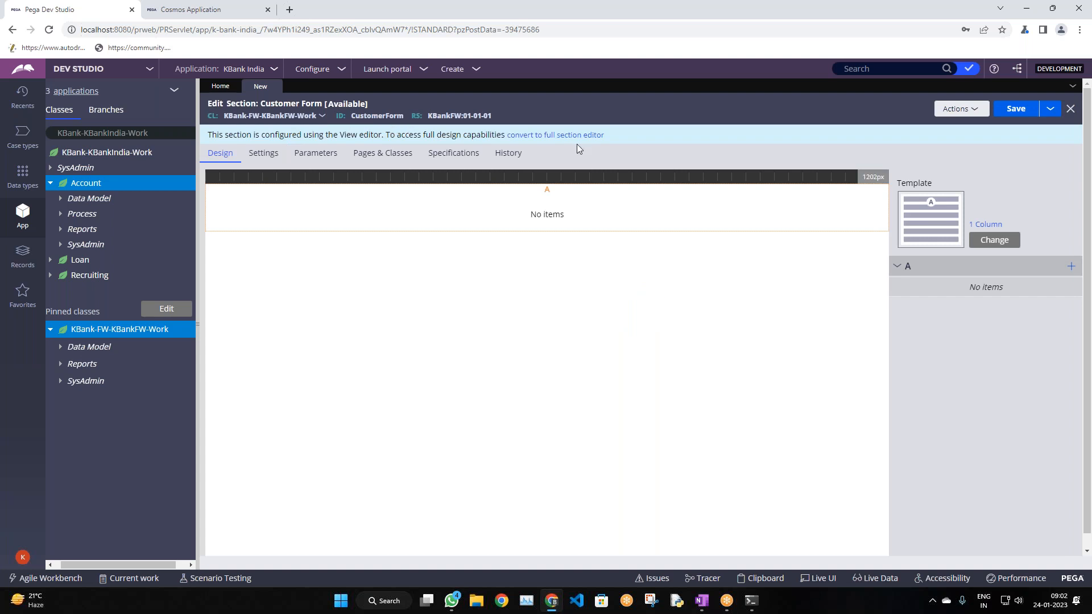
Convert the section to the full section editor and browse the Structural layouts list
{"action": "left_click", "coordinate": [569, 136]}
{"action": "left_click", "coordinate": [788, 379]}
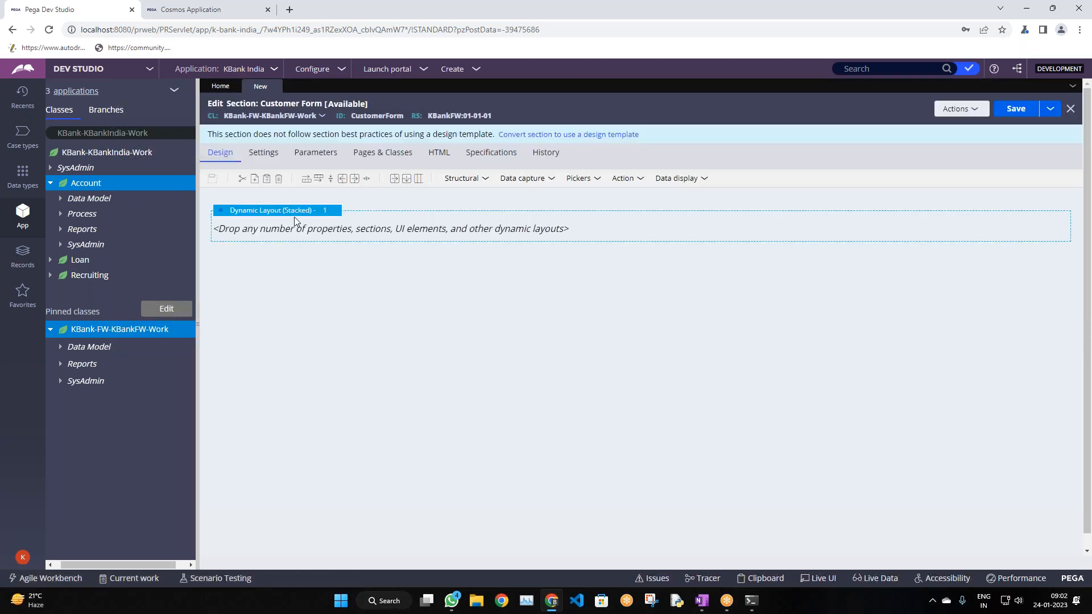
{"action": "left_click", "coordinate": [461, 179]}
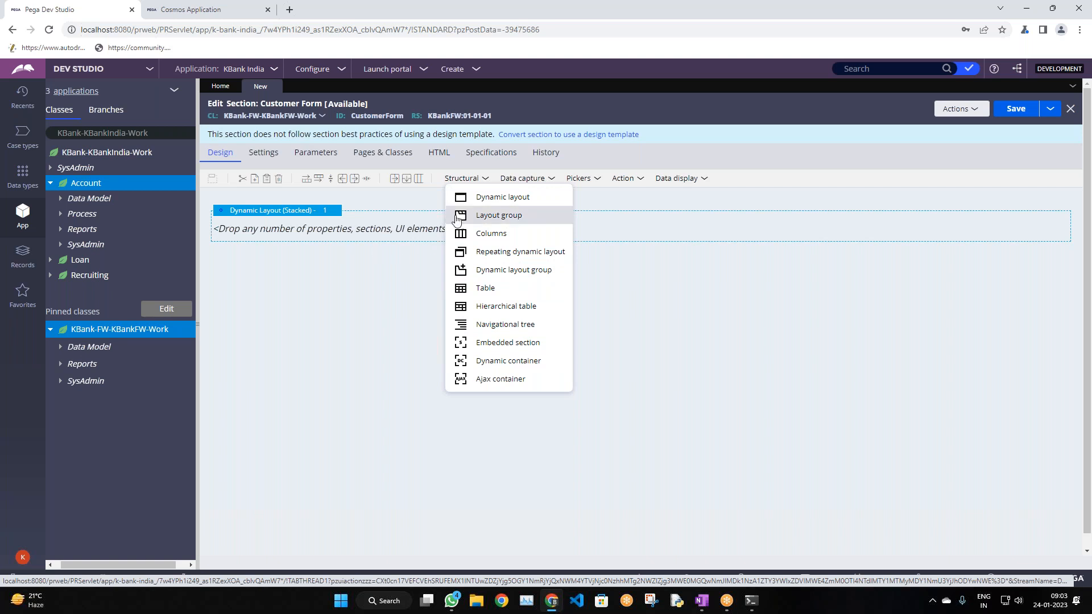
{"action": "left_click", "coordinate": [360, 321]}
{"action": "left_click", "coordinate": [473, 179]}
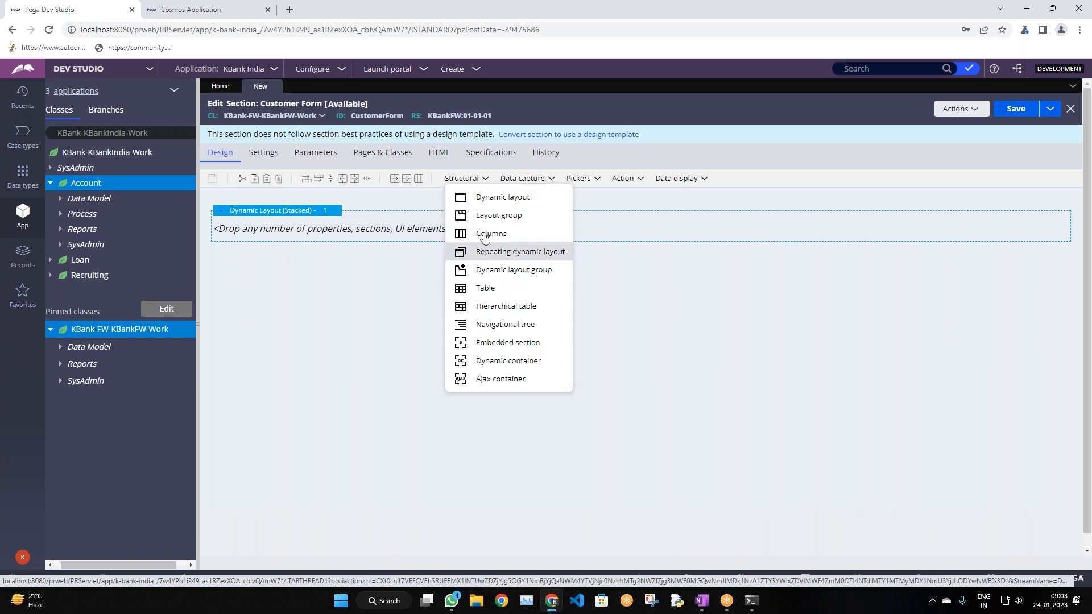
{"action": "left_click", "coordinate": [357, 289]}
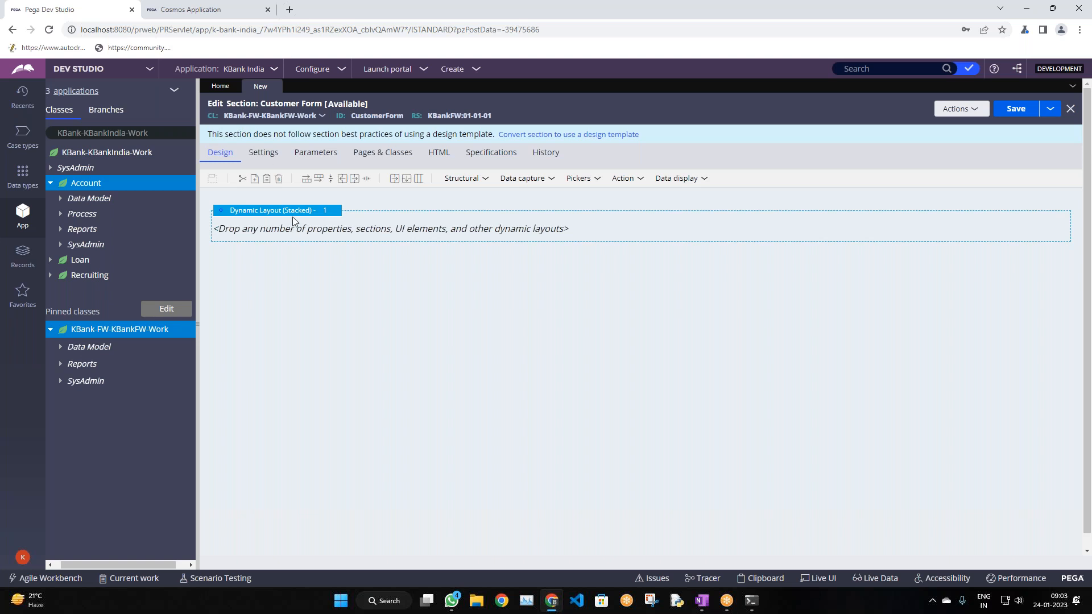
Select the stacked dynamic layout and open its properties
{"action": "left_click", "coordinate": [290, 213]}
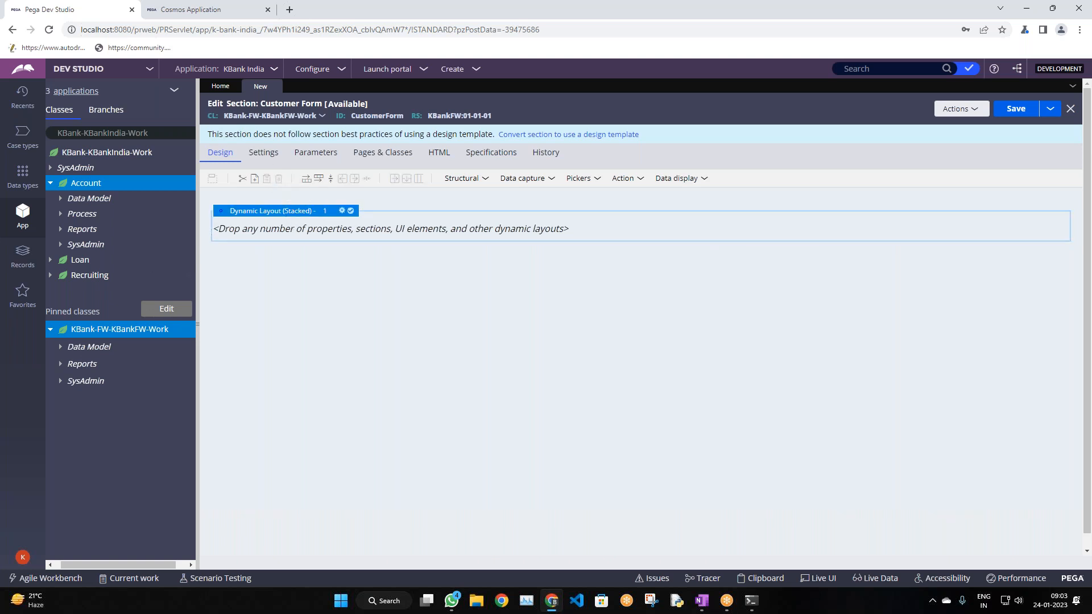
{"action": "left_click_drag", "start_coordinate": [198, 322], "coordinate": [192, 292]}
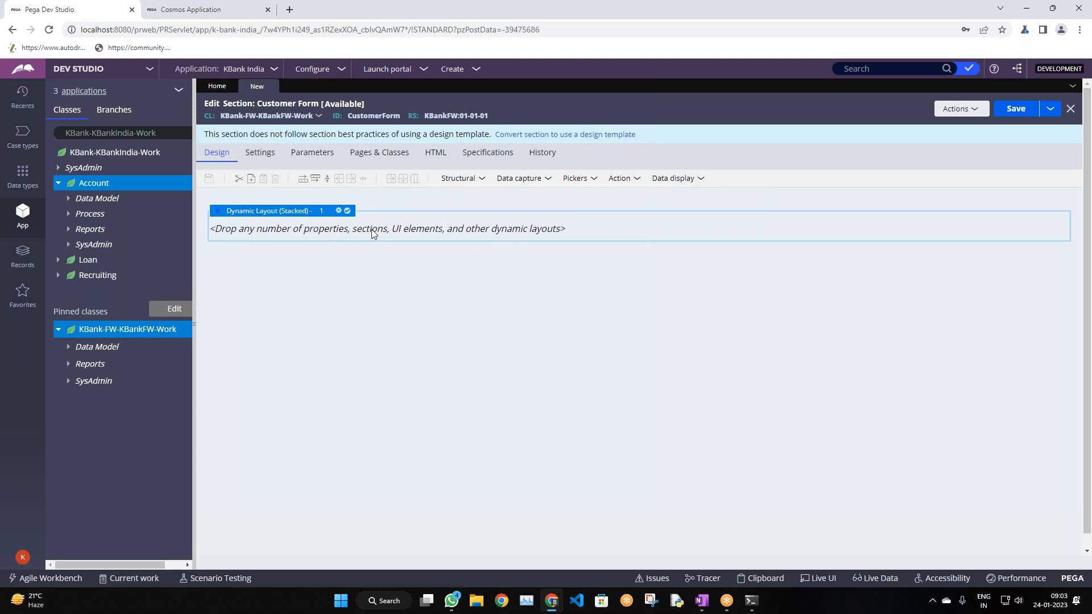
{"action": "left_click", "coordinate": [338, 213]}
Add a nested dynamic layout inside the stacked layout and format it as Inline grid double
{"action": "left_click", "coordinate": [458, 179]}
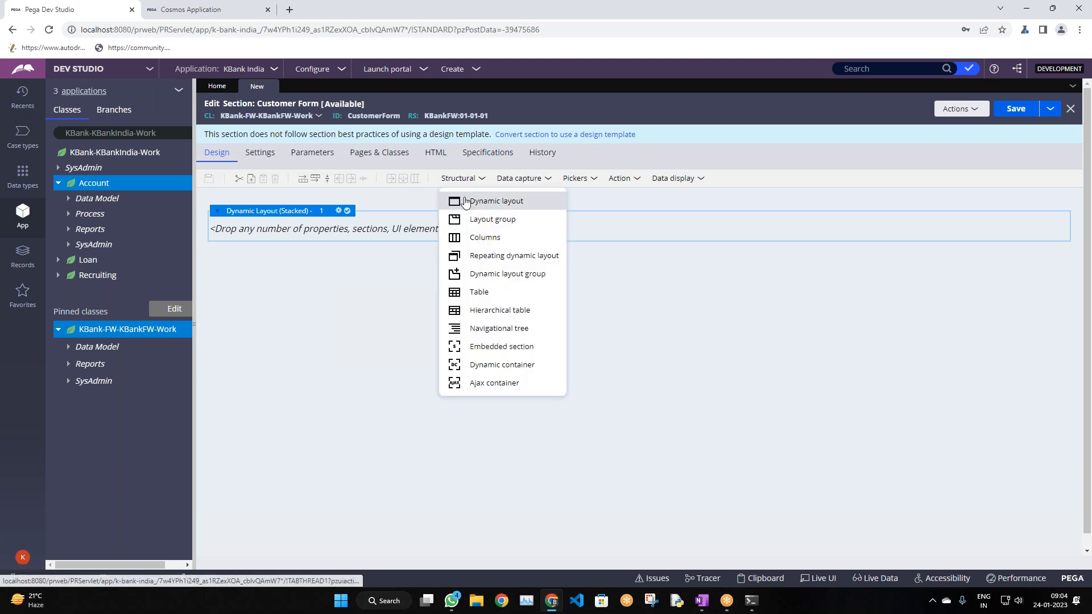
{"action": "left_click_drag", "start_coordinate": [467, 205], "coordinate": [413, 236]}
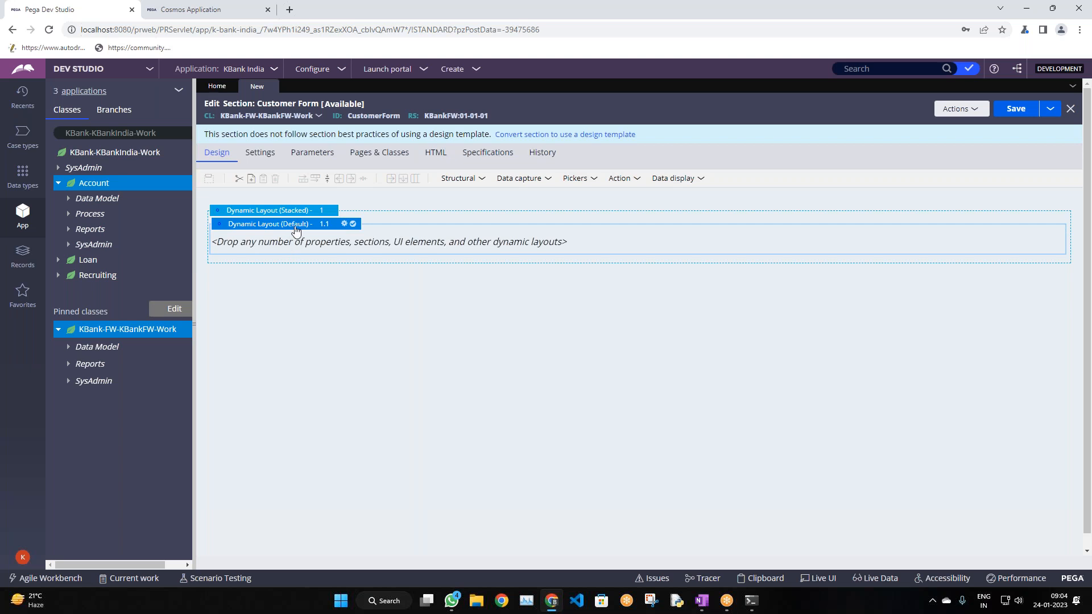
{"action": "left_click", "coordinate": [345, 224]}
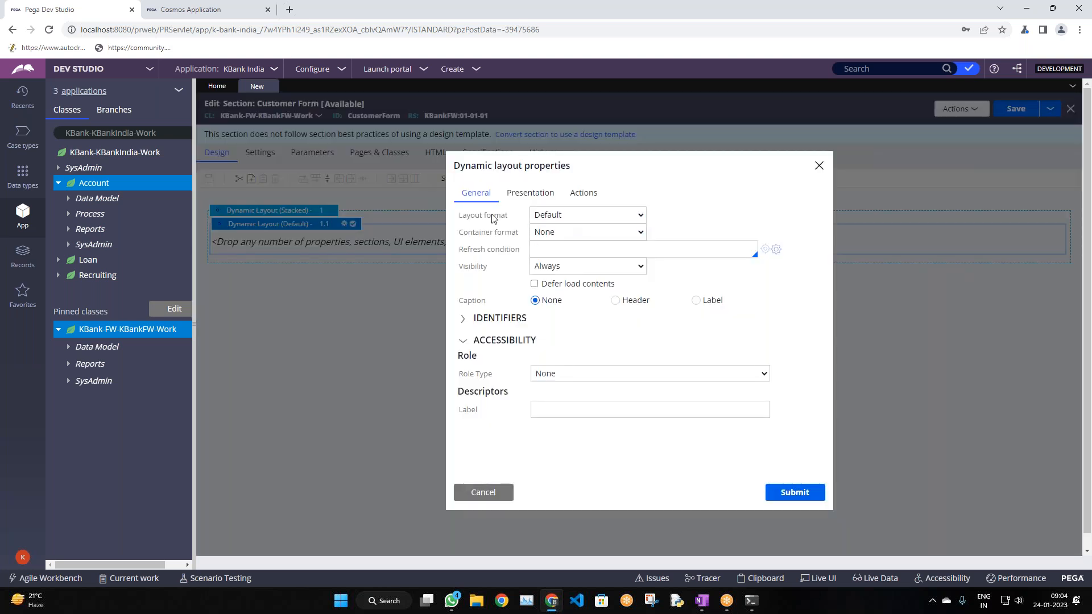
{"action": "left_click_drag", "start_coordinate": [458, 219], "coordinate": [509, 223]}
{"action": "left_click", "coordinate": [540, 218]}
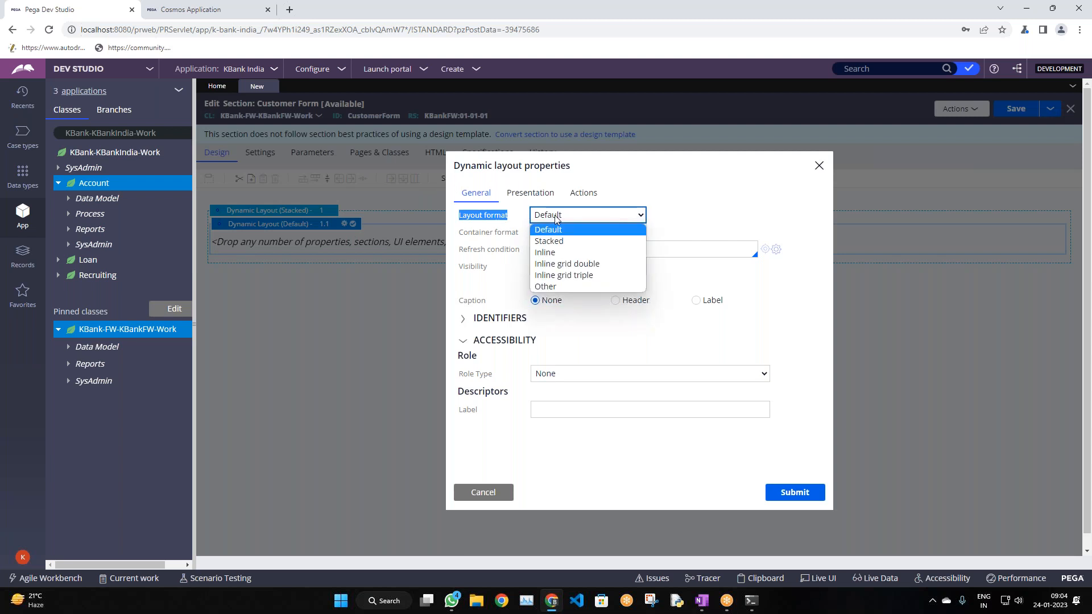
{"action": "left_click", "coordinate": [567, 264]}
{"action": "left_click", "coordinate": [795, 494]}
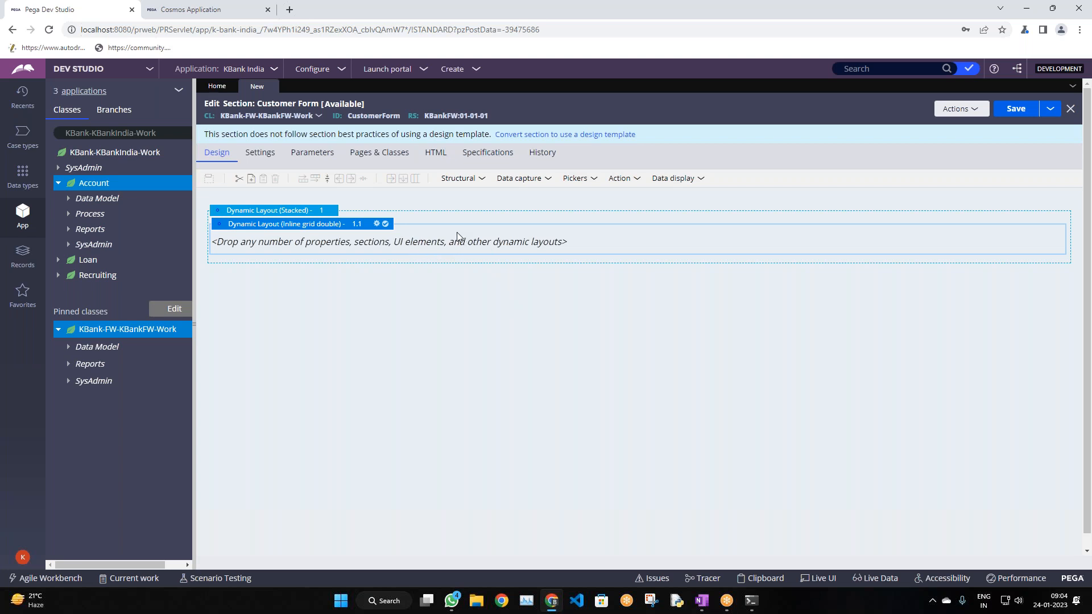
Switch from Chrome to the OneNote notes page
{"action": "left_click", "coordinate": [701, 601]}
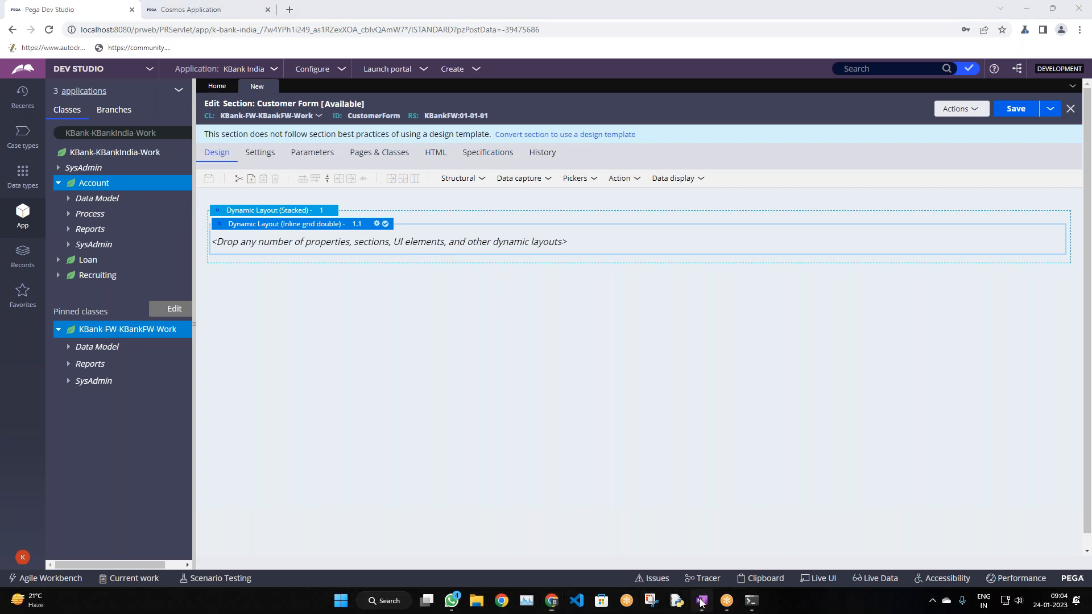
{"action": "scroll", "coordinate": [655, 397], "scroll_direction": "down", "scroll_amount": 4}
{"action": "scroll", "coordinate": [654, 395], "scroll_direction": "up", "scroll_amount": 2}
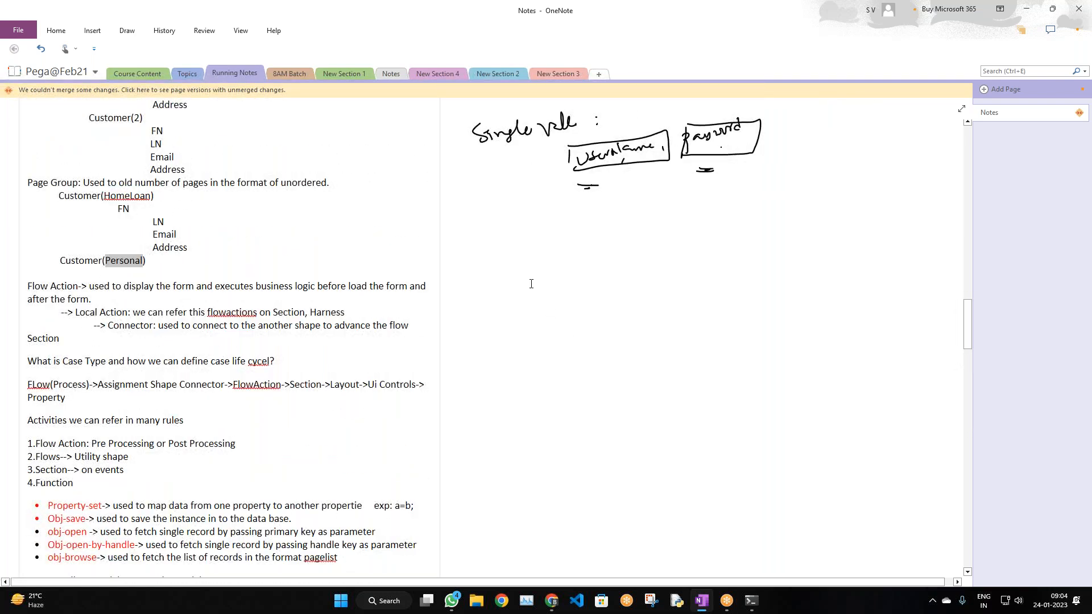
Write the note 'What is the section?' answered with 'Used to present UI'
{"action": "left_click", "coordinate": [496, 261]}
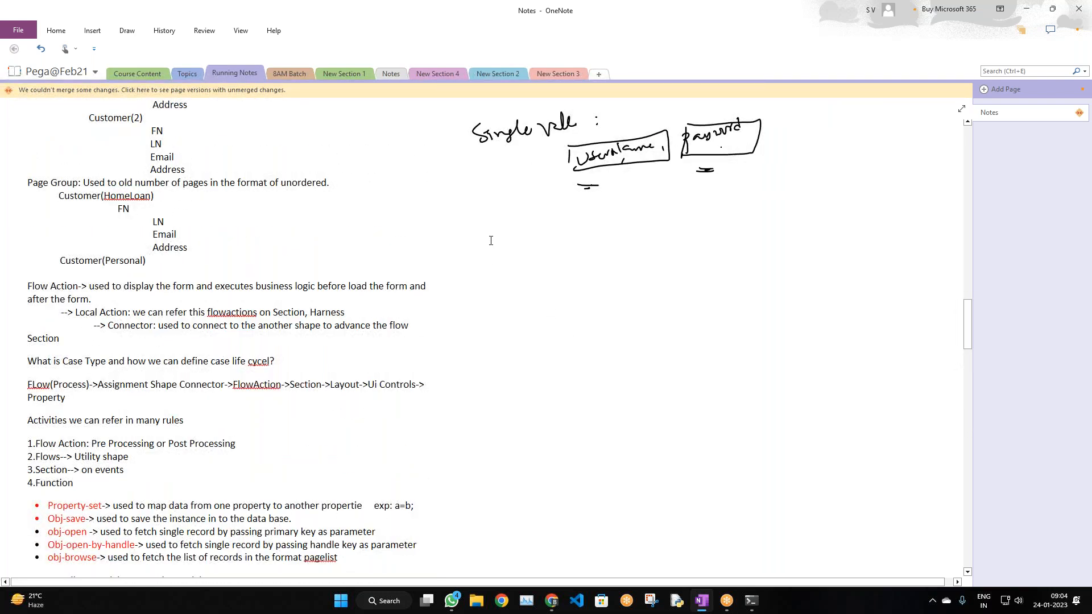
{"action": "type", "text": "What is the section?"}
{"action": "key", "text": "Return"}
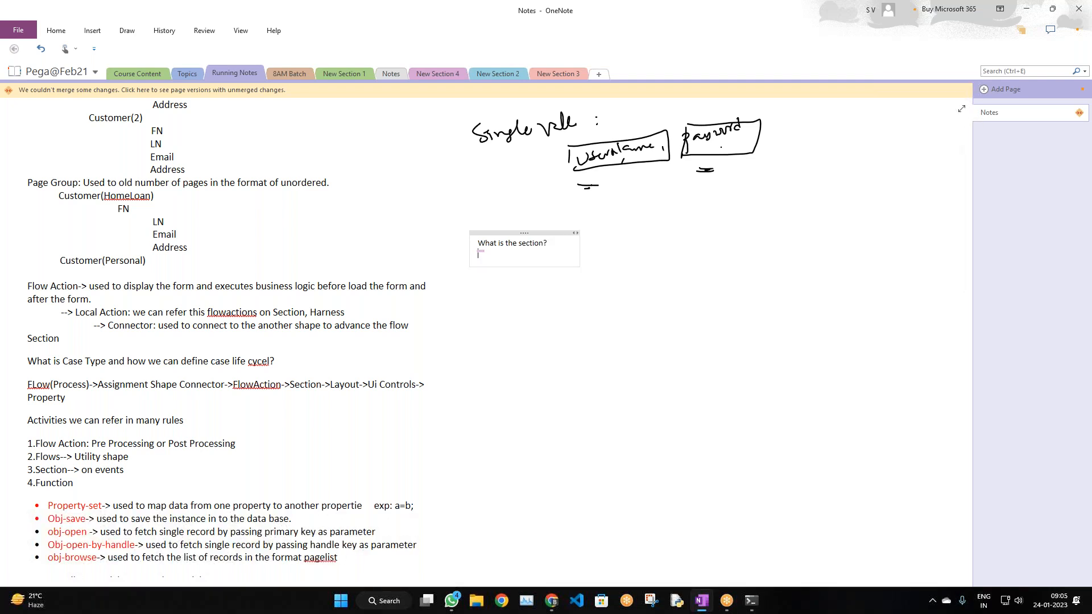
{"action": "key", "text": "Return"}
{"action": "type", "text": "Used"}
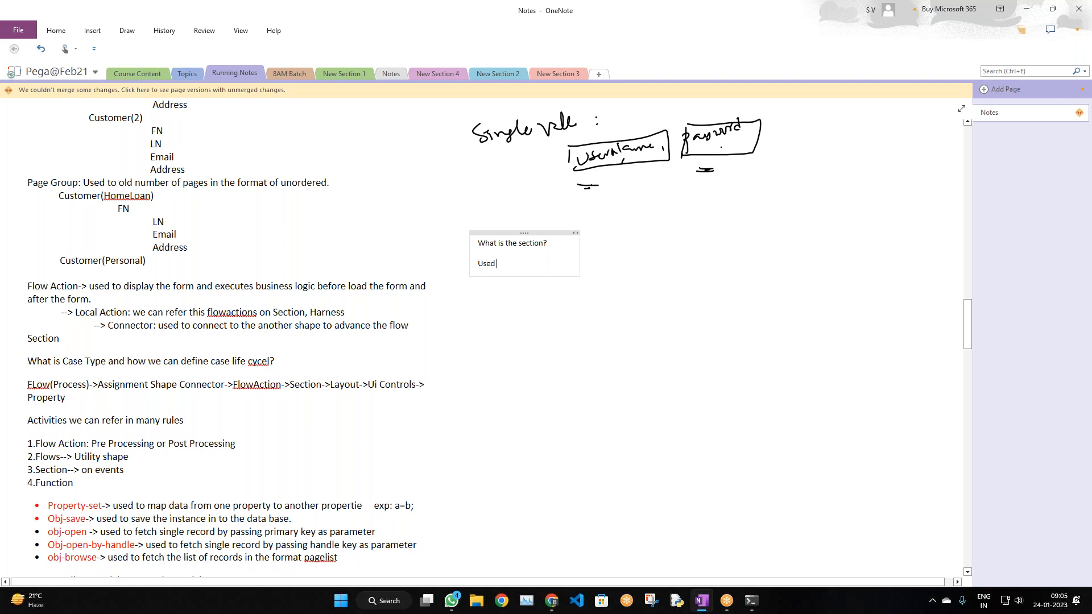
{"action": "type", "text": " to present"}
{"action": "key", "text": "BackSpace"}
{"action": "key", "text": "BackSpace"}
{"action": "type", "text": "UI"}
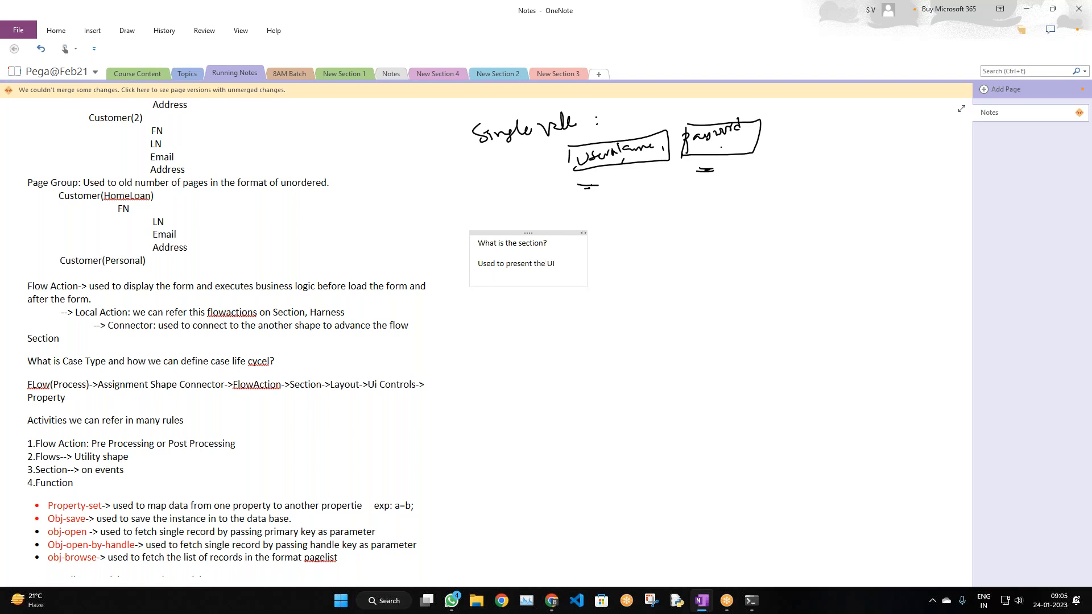
{"action": "key", "text": "alt+Tab"}
Add the line 'Layouts: used to display data in the format', correcting the 'diaply' typo
{"action": "key", "text": "Escape"}
{"action": "key", "text": "Return"}
{"action": "type", "text": "Layo"}
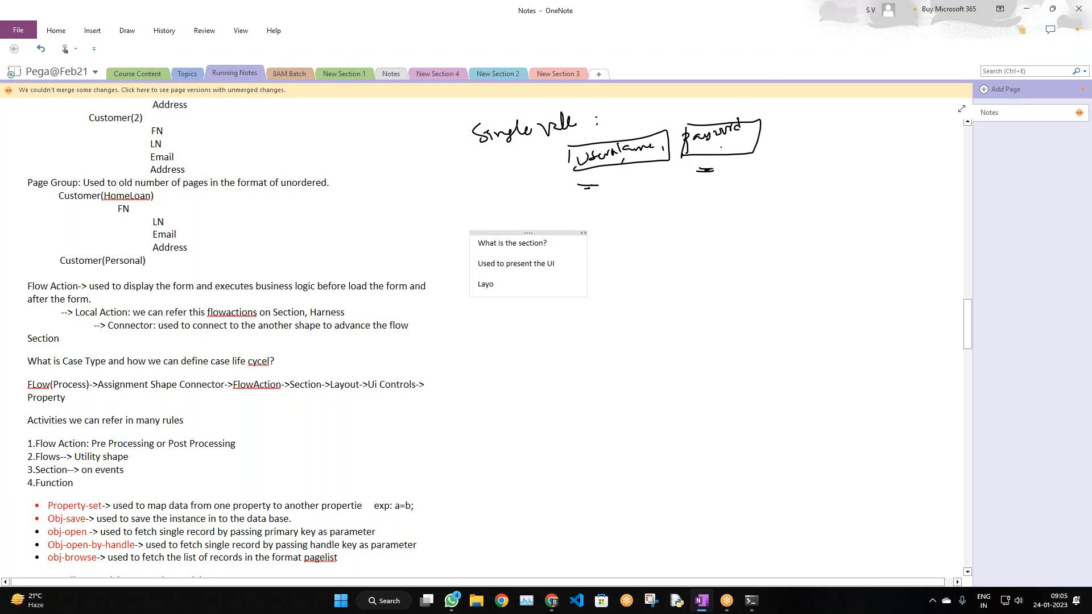
{"action": "type", "text": "uts: used to"}
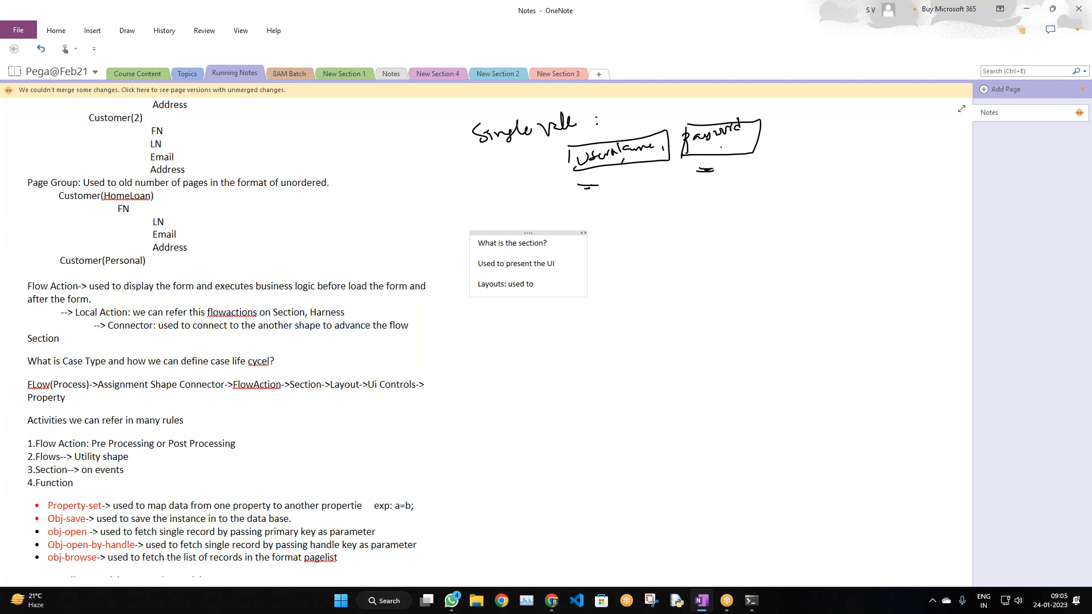
{"action": "type", "text": " diaply data"}
{"action": "right_click", "coordinate": [548, 284]}
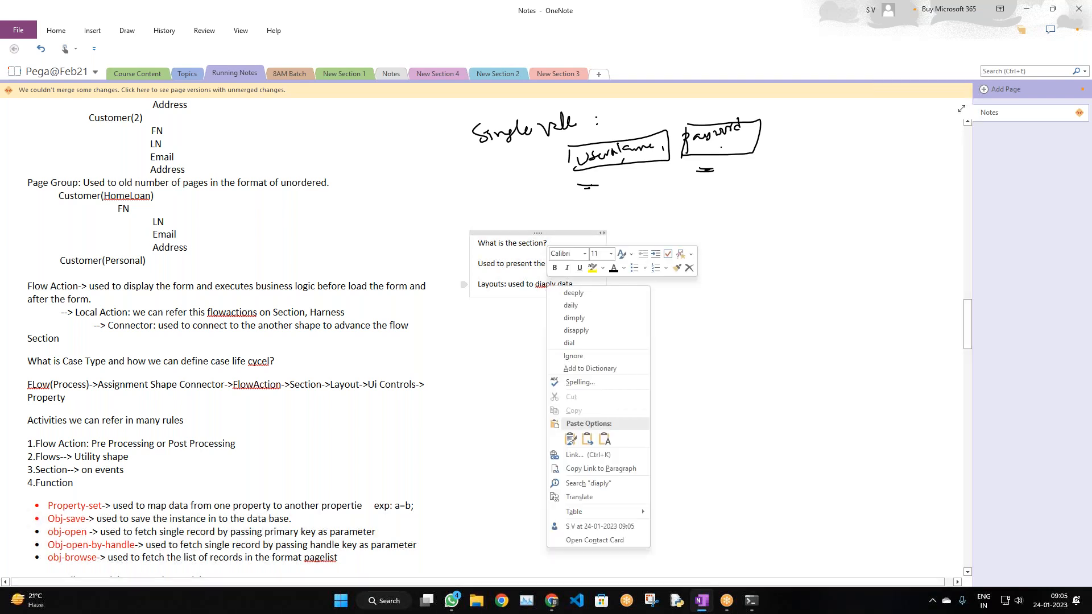
{"action": "key", "text": "Escape"}
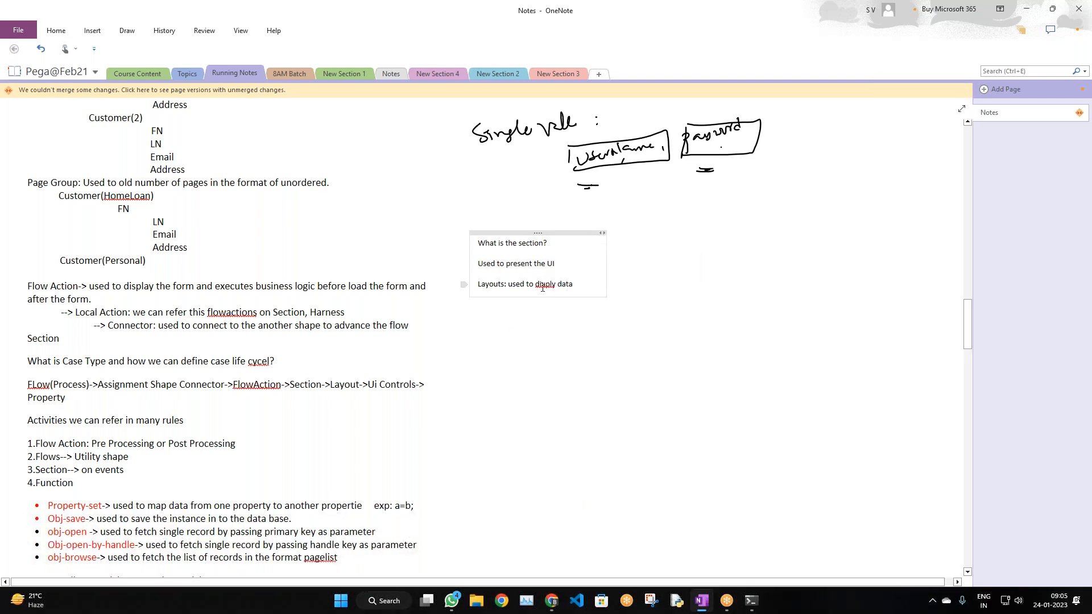
{"action": "type", "text": "s"}
{"action": "key", "text": "BackSpace"}
{"action": "key", "text": "BackSpace"}
{"action": "key", "text": "BackSpace"}
{"action": "key", "text": "BackSpace"}
{"action": "key", "text": "BackSpace"}
{"action": "type", "text": "splay"}
{"action": "type", "text": "I th"}
{"action": "key", "text": "BackSpace"}
{"action": "key", "text": "BackSpace"}
{"action": "type", "text": "n the format"}
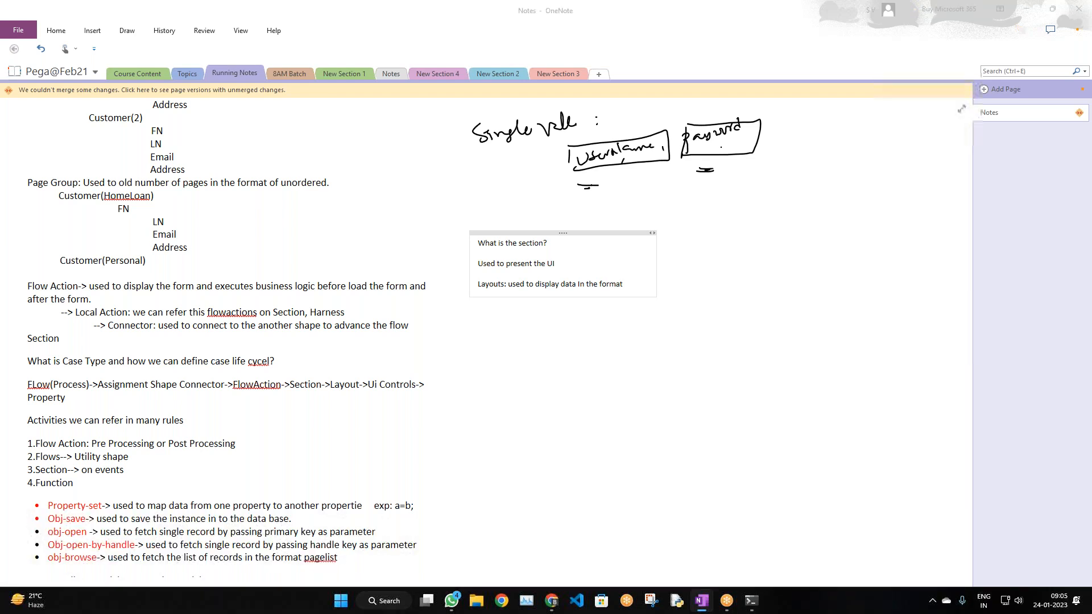
Glance at the Pega section editor, then start a 'UI Controls:' line in the notes
{"action": "key", "text": "alt+Tab"}
{"action": "scroll", "coordinate": [526, 239], "scroll_direction": "down", "scroll_amount": 1}
{"action": "scroll", "coordinate": [455, 236], "scroll_direction": "up", "scroll_amount": 1}
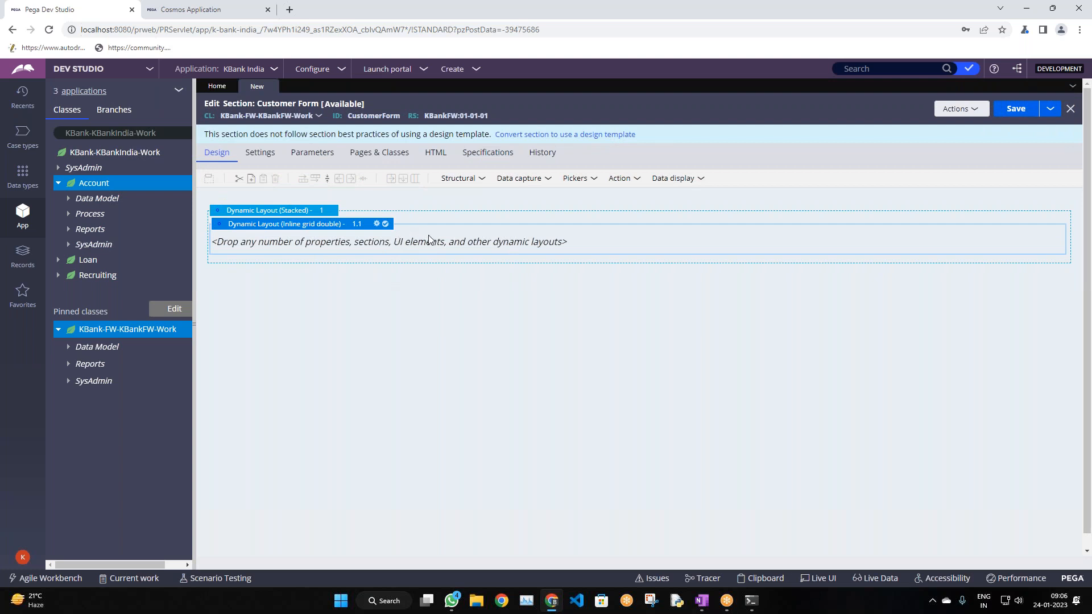
{"action": "key", "text": "alt+Tab"}
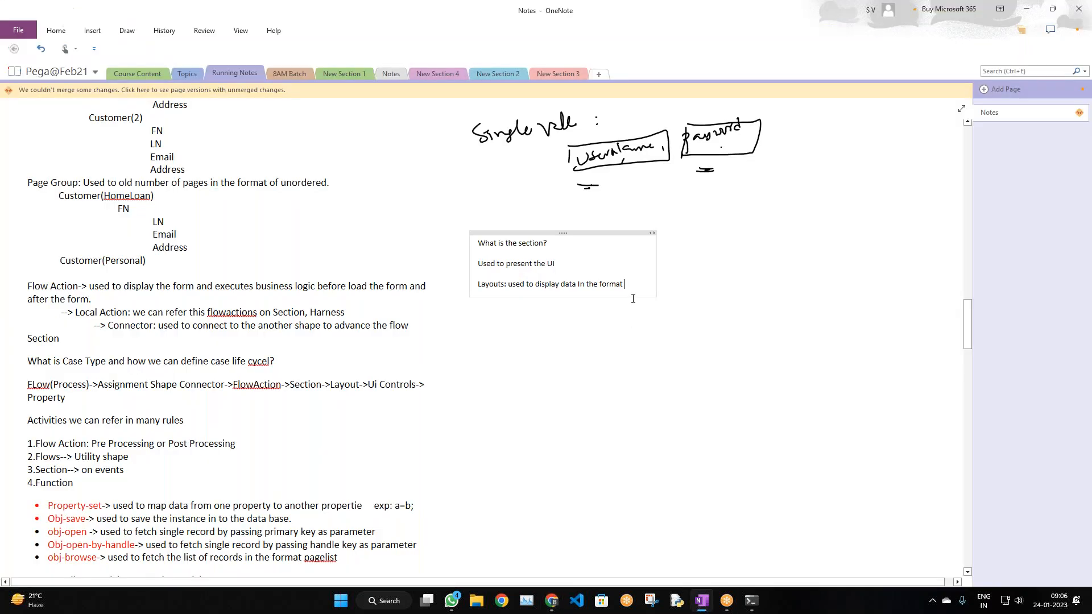
{"action": "key", "text": "Return"}
{"action": "key", "text": "Return"}
{"action": "type", "text": "UI C"}
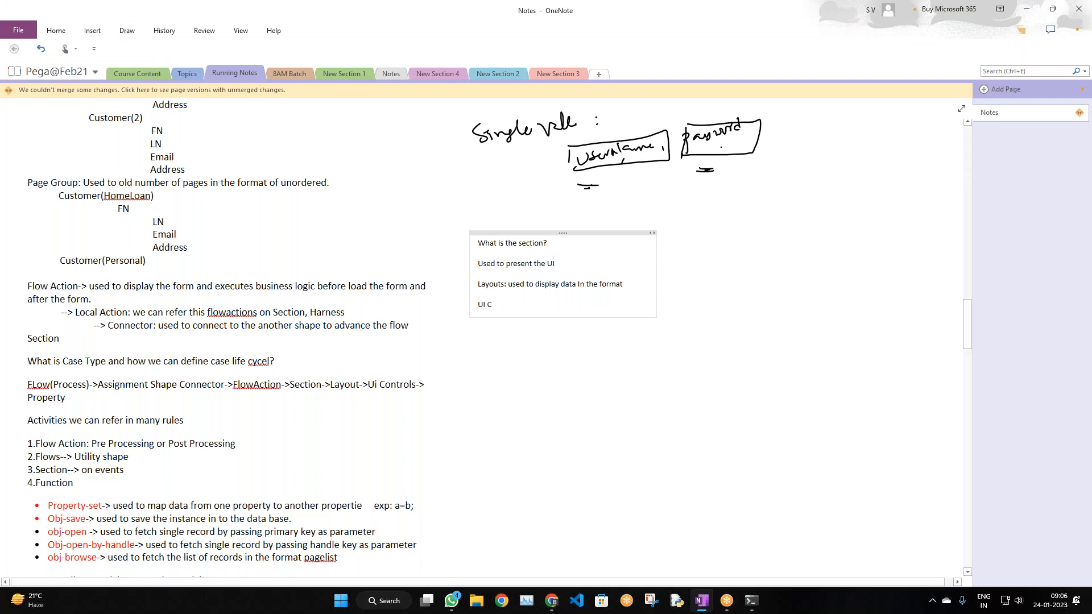
{"action": "type", "text": "ontrols:"}
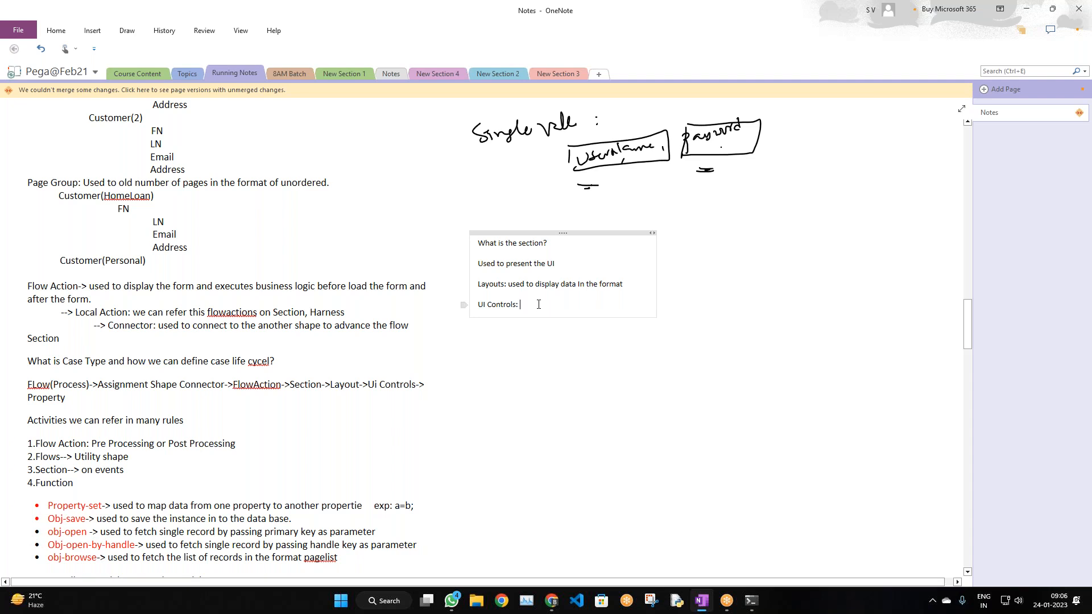
{"action": "left_click_drag", "start_coordinate": [533, 306], "coordinate": [476, 306]}
{"action": "key", "text": "alt+Tab"}
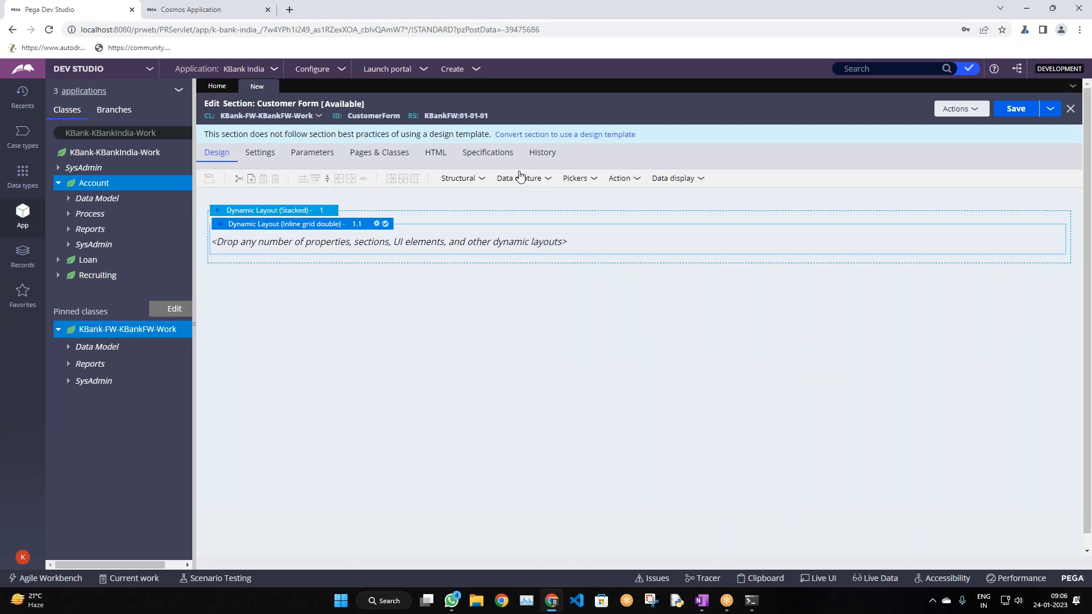
Review the Structural, Data capture and Pickers control dropdowns in the section editor toolbar
{"action": "left_click", "coordinate": [468, 181]}
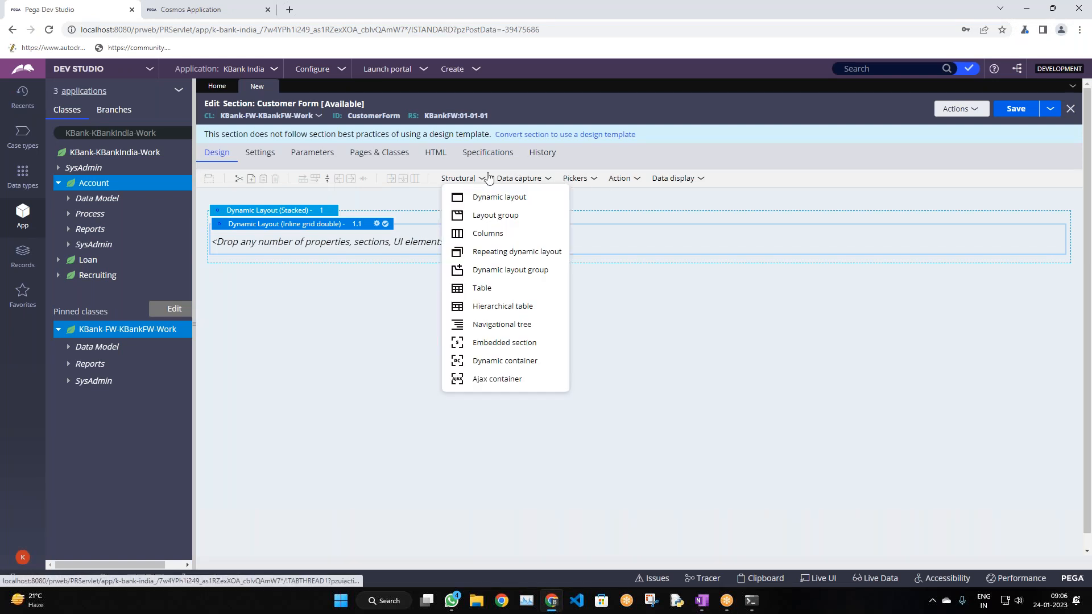
{"action": "left_click", "coordinate": [534, 180]}
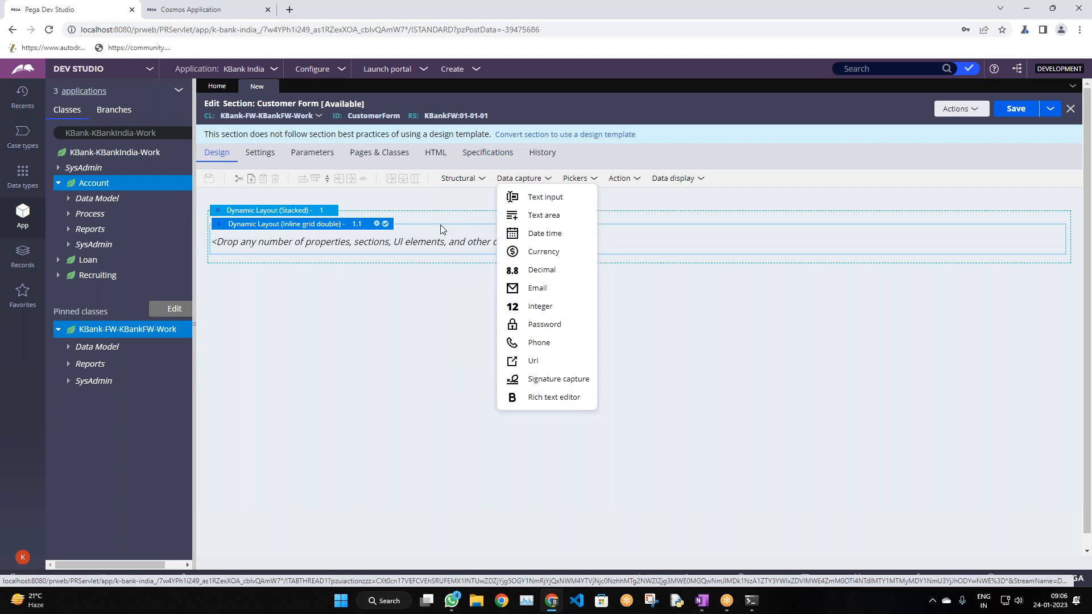
{"action": "left_click", "coordinate": [401, 289]}
{"action": "key", "text": "alt+Tab"}
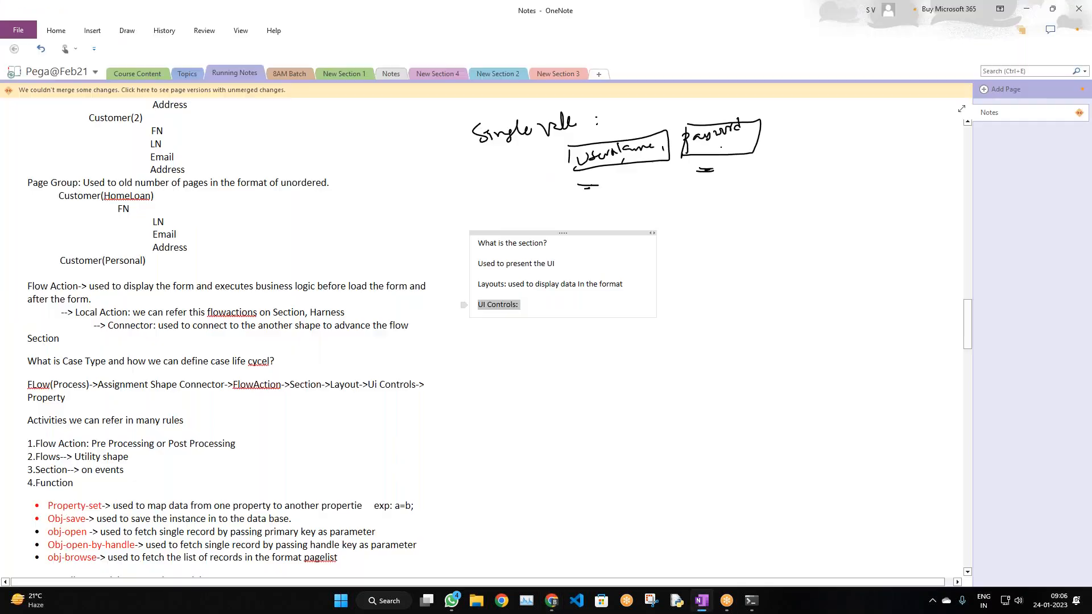
{"action": "left_click", "coordinate": [545, 308]}
{"action": "key", "text": "alt+Tab"}
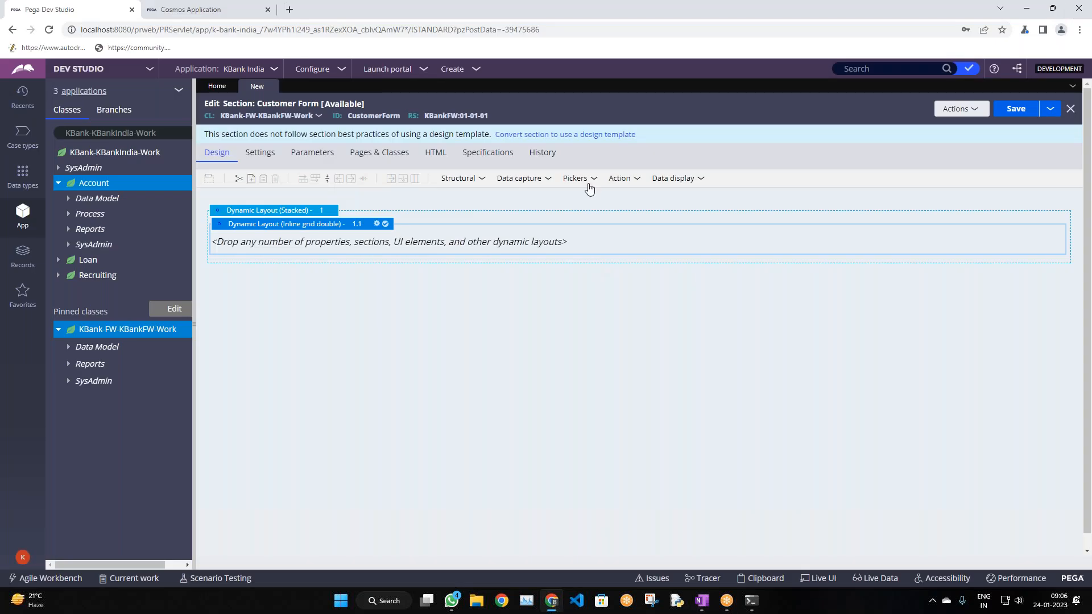
{"action": "left_click", "coordinate": [540, 182]}
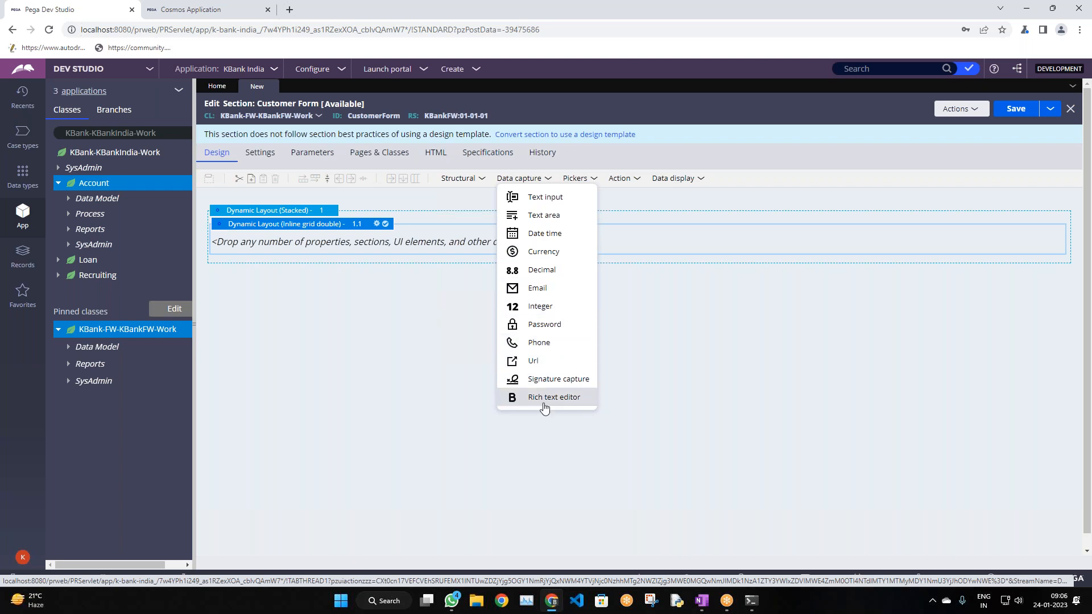
{"action": "left_click", "coordinate": [588, 181]}
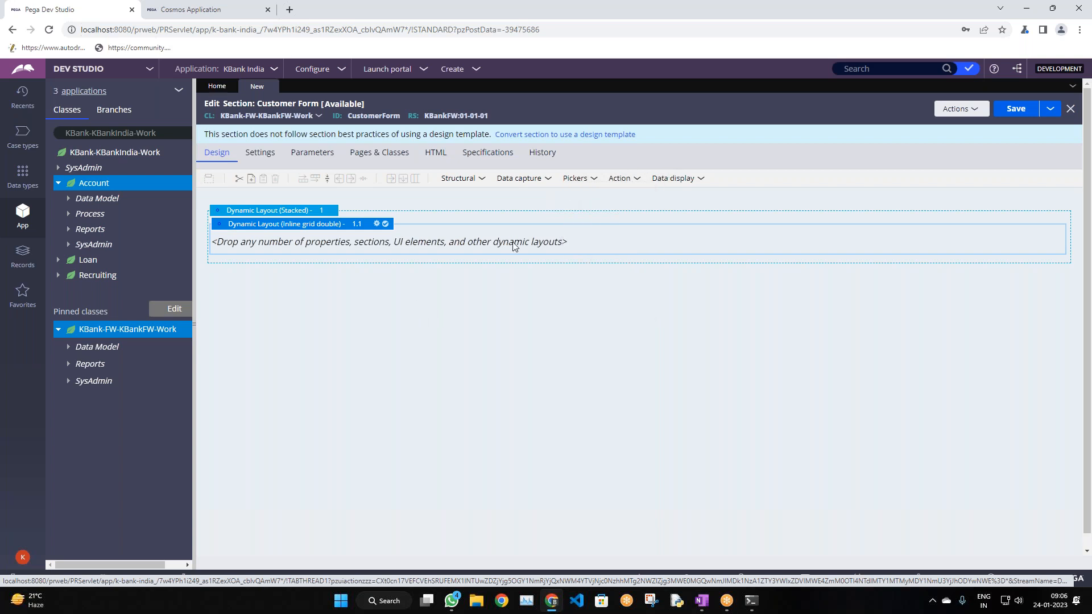
{"action": "left_click", "coordinate": [519, 179]}
{"action": "left_click", "coordinate": [540, 178]}
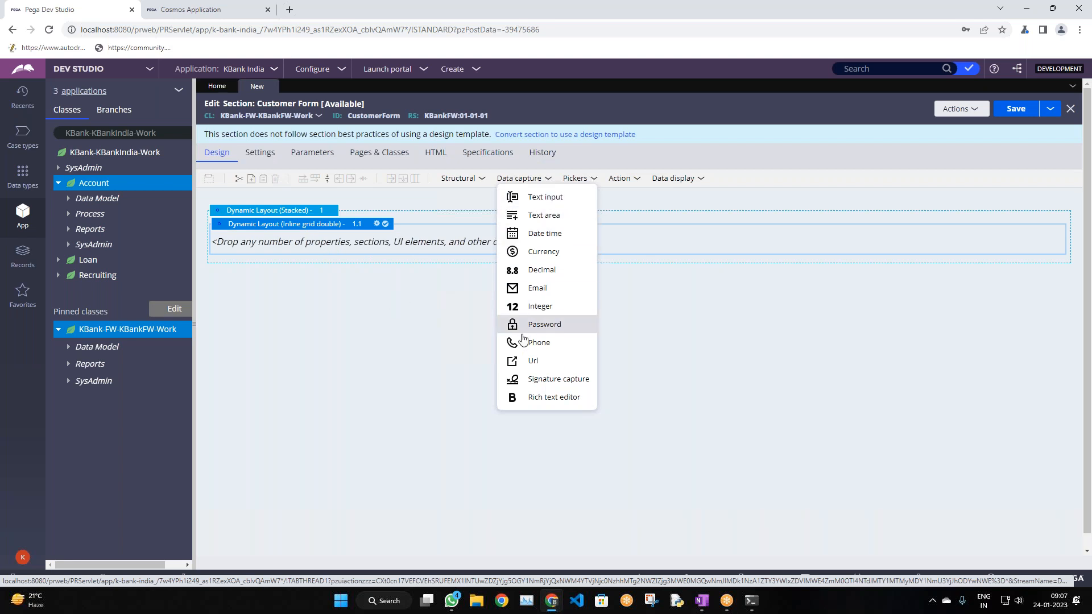
Place a Text Input into the inline grid double layout and copy it
{"action": "left_click_drag", "start_coordinate": [544, 215], "coordinate": [421, 254]}
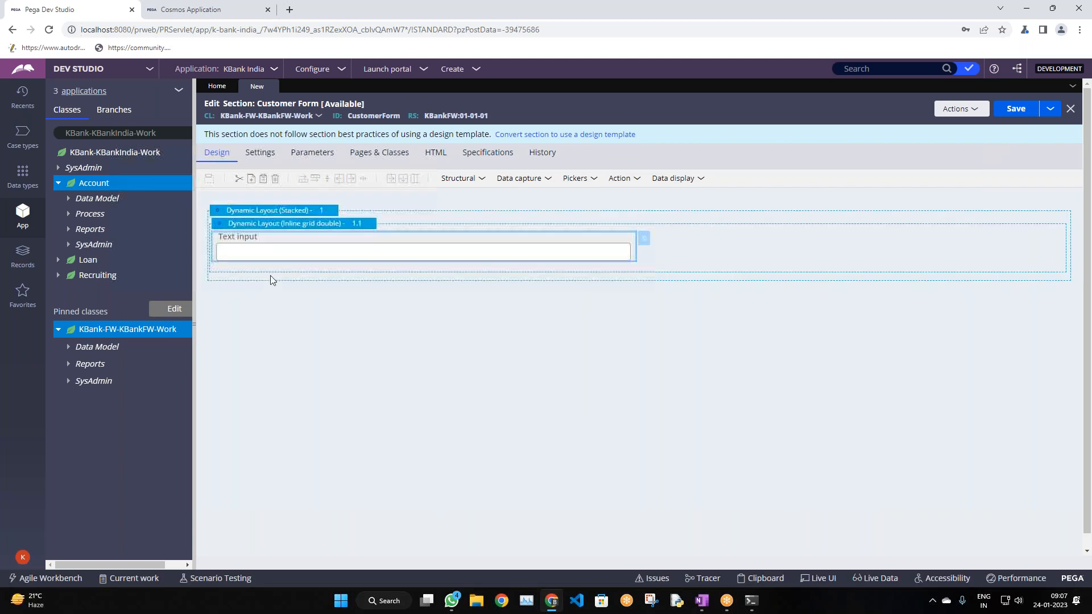
{"action": "right_click", "coordinate": [539, 252]}
{"action": "right_click", "coordinate": [487, 240]}
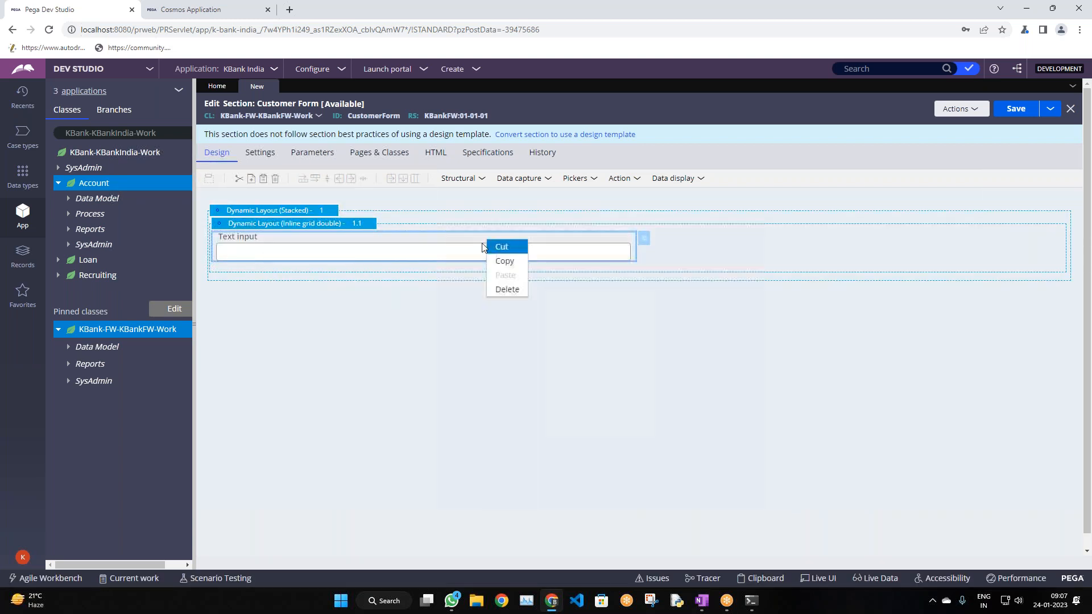
{"action": "left_click", "coordinate": [455, 251]}
{"action": "right_click", "coordinate": [455, 251]}
{"action": "right_click", "coordinate": [434, 253]}
{"action": "left_click", "coordinate": [272, 250]}
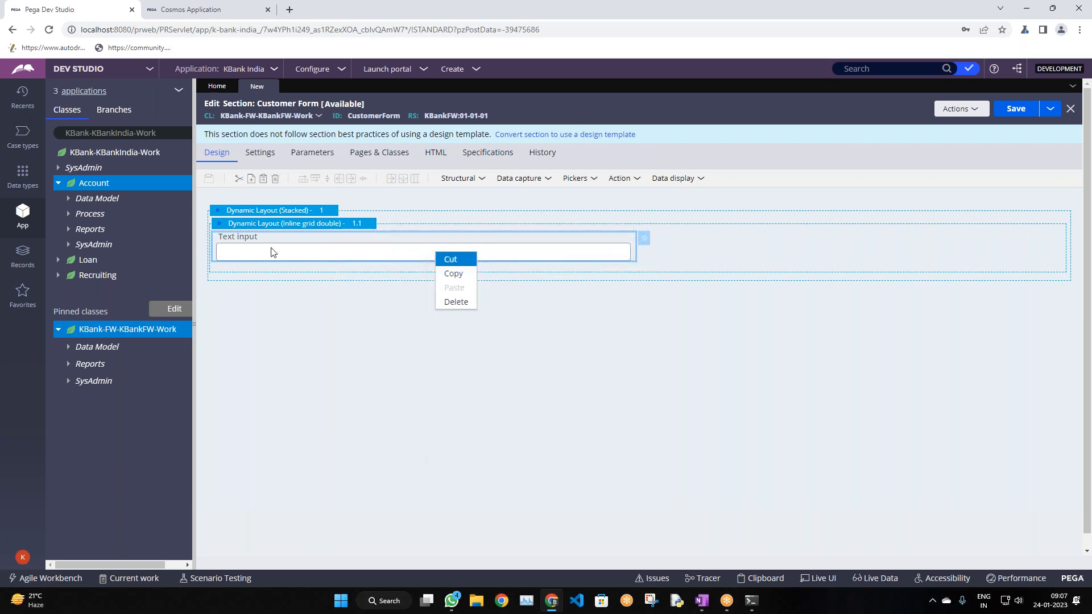
{"action": "right_click", "coordinate": [644, 243]}
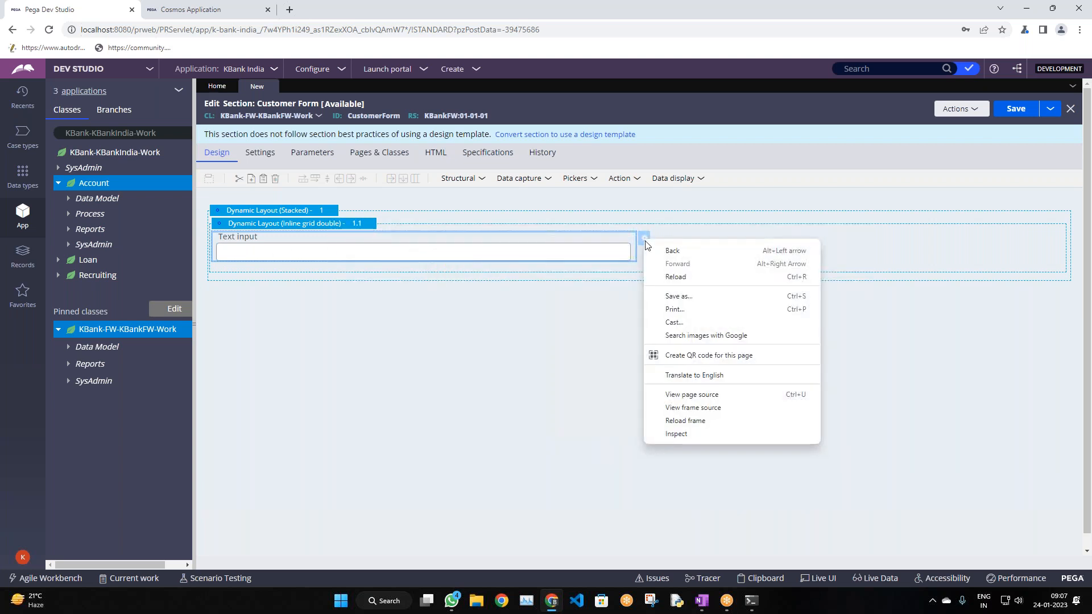
{"action": "right_click", "coordinate": [548, 239]}
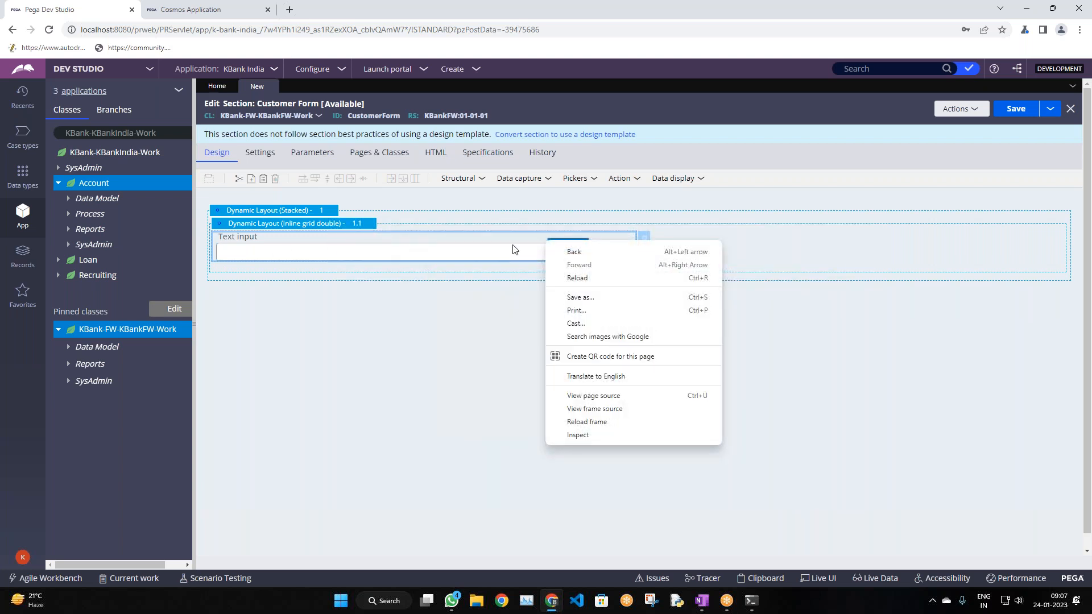
{"action": "right_click", "coordinate": [306, 243]}
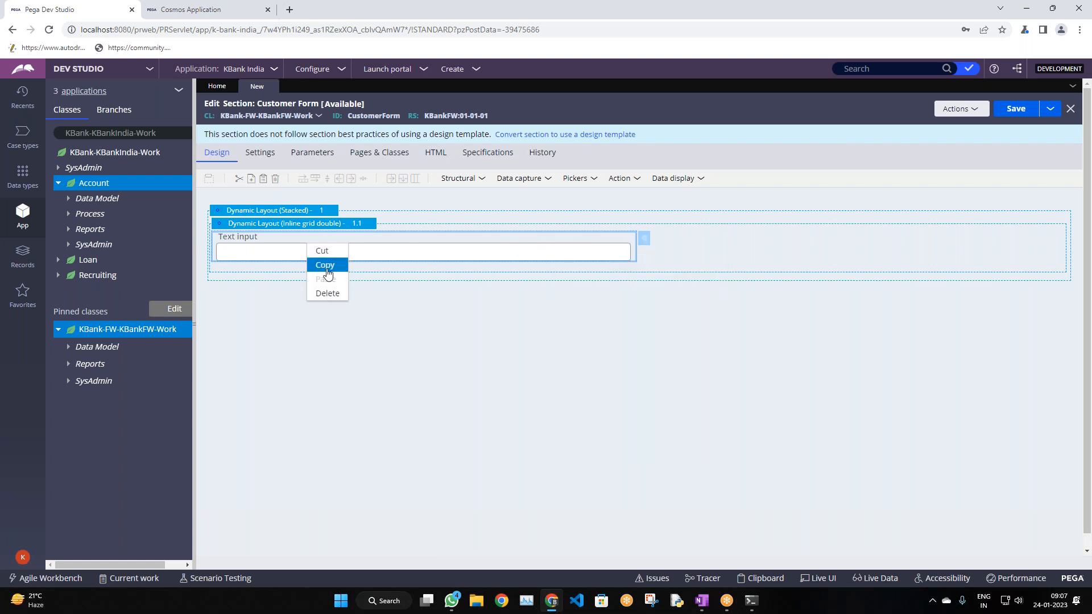
{"action": "left_click", "coordinate": [325, 266]}
Paste copies of the text input, then open the first text input's Cell Properties
{"action": "key", "text": "ctrl+v"}
{"action": "left_click", "coordinate": [586, 257]}
{"action": "key", "text": "ctrl+v"}
{"action": "key", "text": "ctrl+v"}
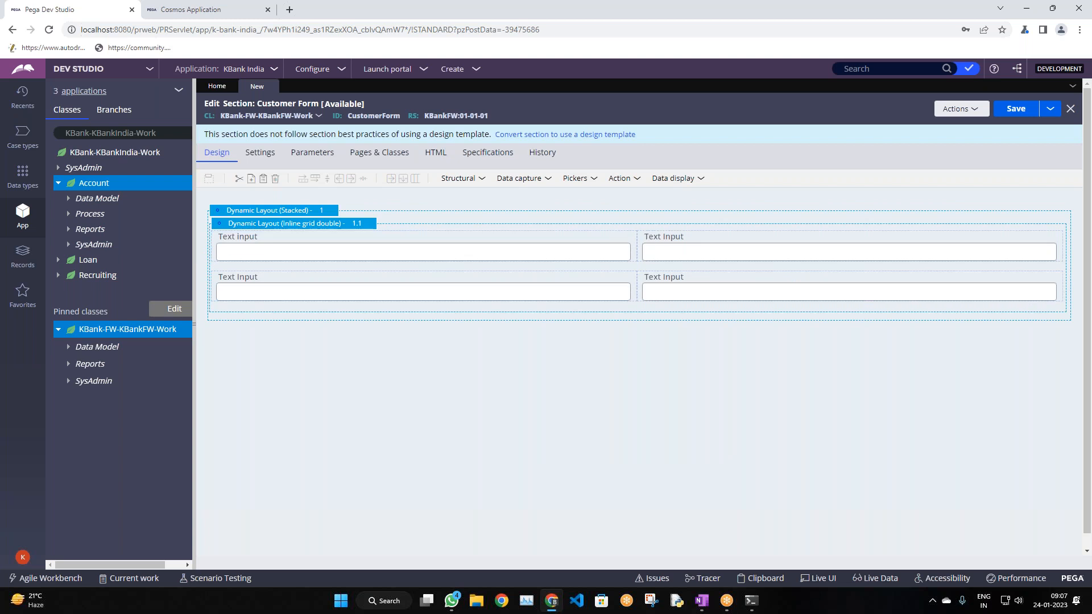
{"action": "left_click", "coordinate": [588, 255]}
{"action": "left_click", "coordinate": [639, 234]}
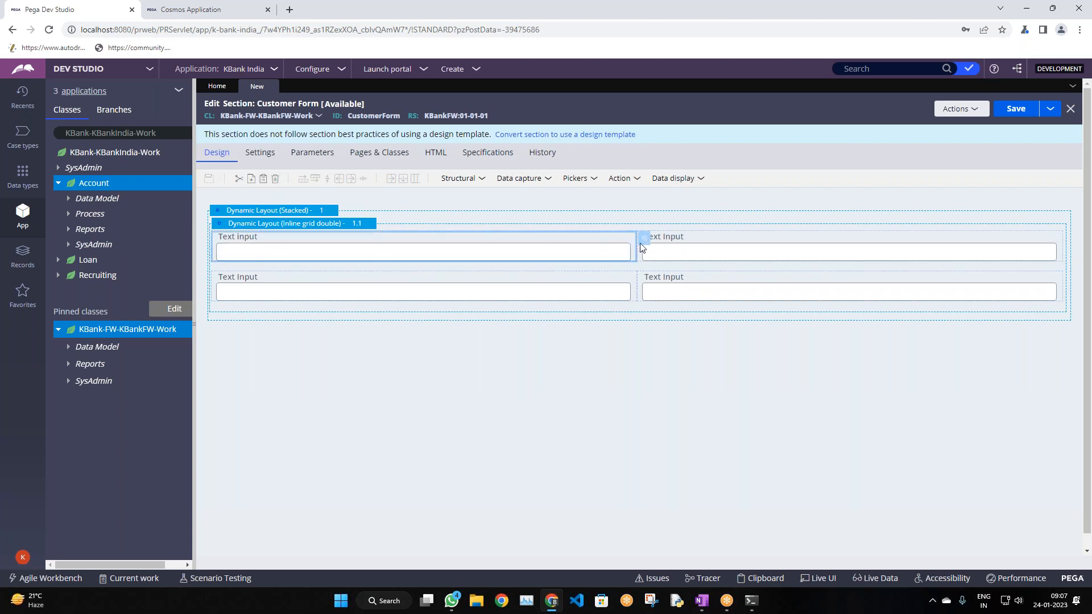
{"action": "left_click", "coordinate": [644, 239]}
{"action": "left_click_drag", "start_coordinate": [456, 230], "coordinate": [492, 235]}
Bind the first text input to .FirstName and relabel it 'First Name'
{"action": "left_click", "coordinate": [524, 228]}
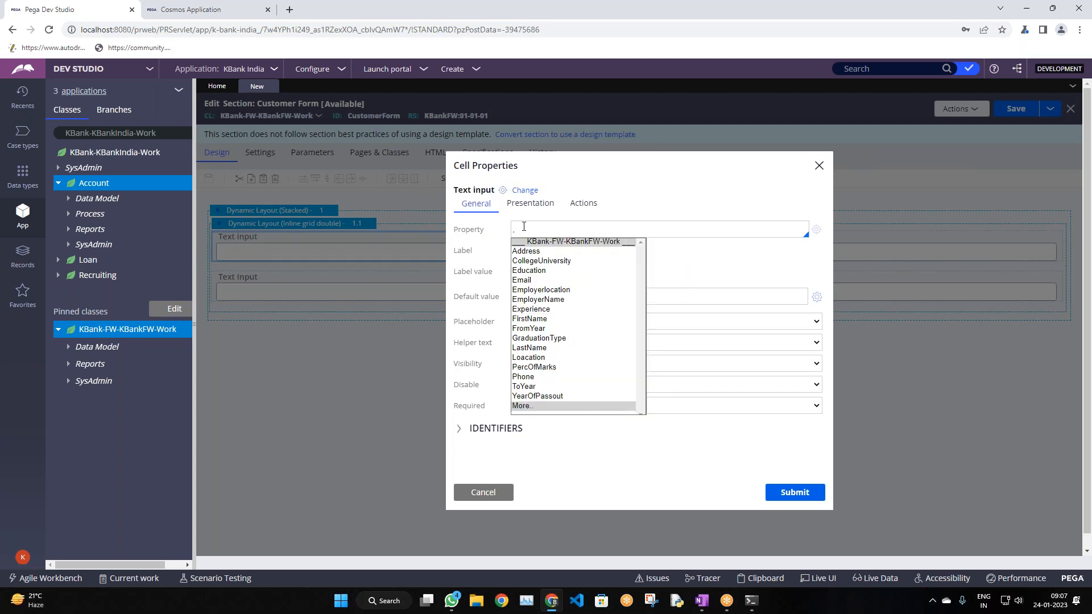
{"action": "key", "text": "Down"}
{"action": "key", "text": "Down"}
{"action": "key", "text": "Down"}
{"action": "key", "text": "Down"}
{"action": "key", "text": "Down"}
{"action": "key", "text": "Down"}
{"action": "key", "text": "Down"}
{"action": "key", "text": "Down"}
{"action": "key", "text": "Down"}
{"action": "key", "text": "Down"}
{"action": "key", "text": "Down"}
{"action": "key", "text": "Down"}
{"action": "key", "text": "Down"}
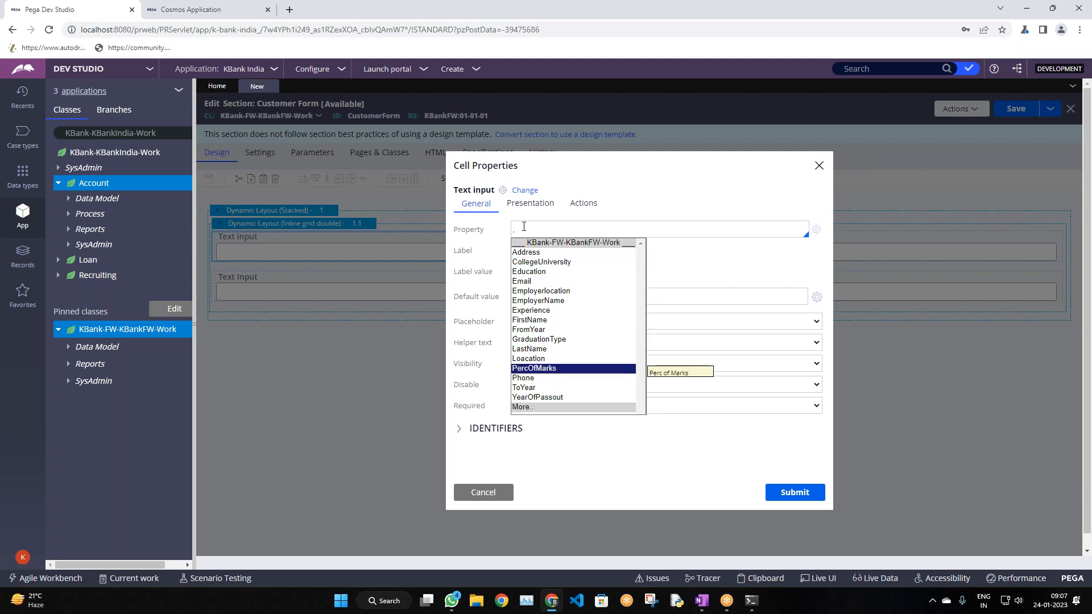
{"action": "key", "text": "Up"}
{"action": "key", "text": "Up"}
{"action": "key", "text": "Up"}
{"action": "key", "text": "Up"}
{"action": "key", "text": "Up"}
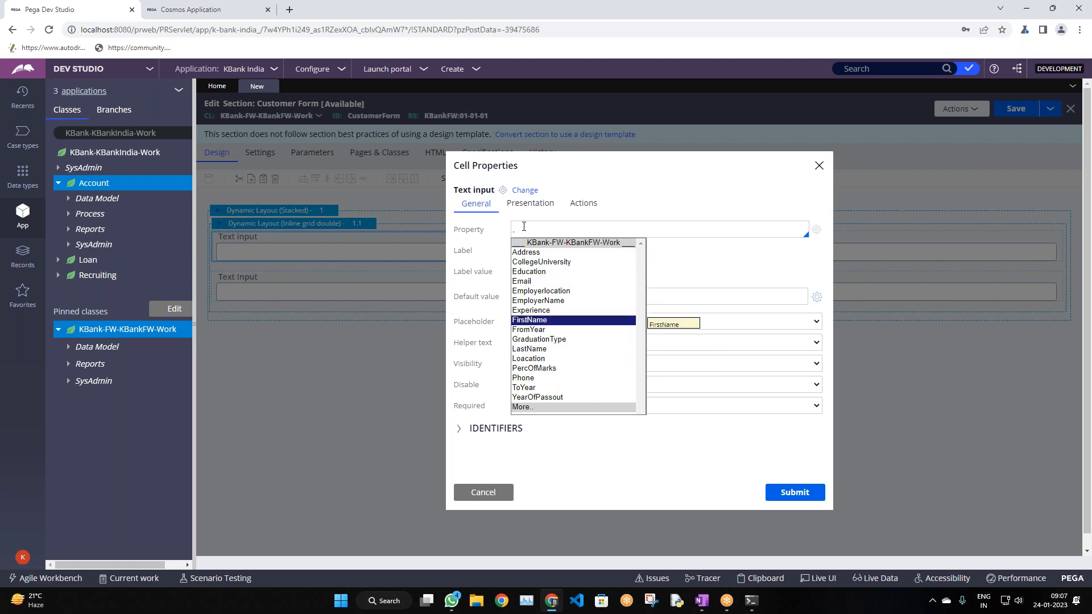
{"action": "key", "text": "Return"}
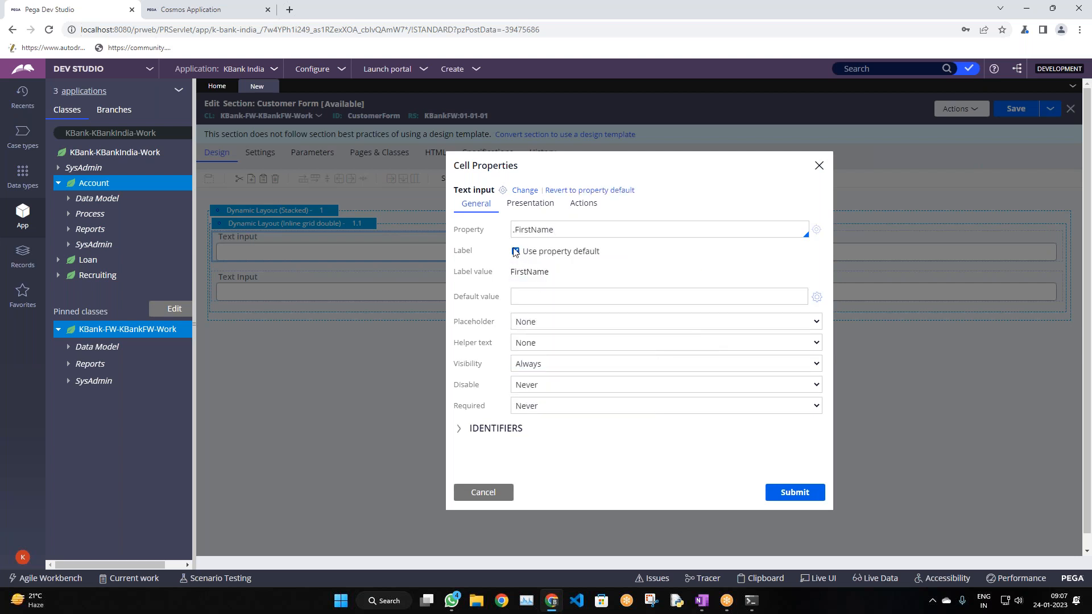
{"action": "left_click_drag", "start_coordinate": [460, 273], "coordinate": [490, 274]}
{"action": "left_click", "coordinate": [491, 273]}
{"action": "left_click", "coordinate": [516, 251]}
{"action": "triple_click", "coordinate": [552, 272]}
{"action": "type", "text": "Firs"}
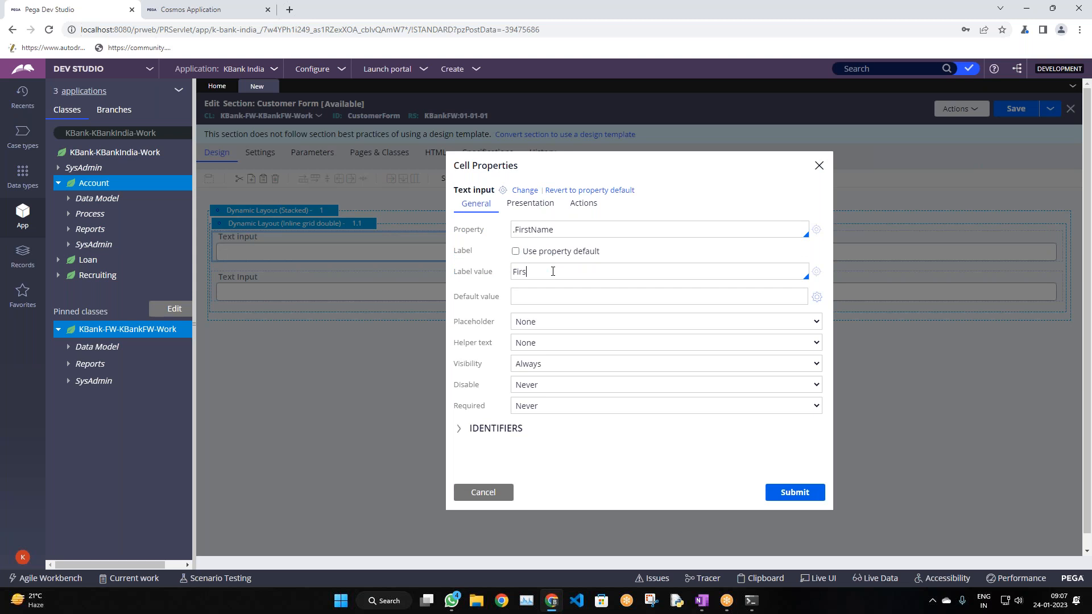
{"action": "type", "text": "t Name"}
{"action": "left_click", "coordinate": [817, 499]}
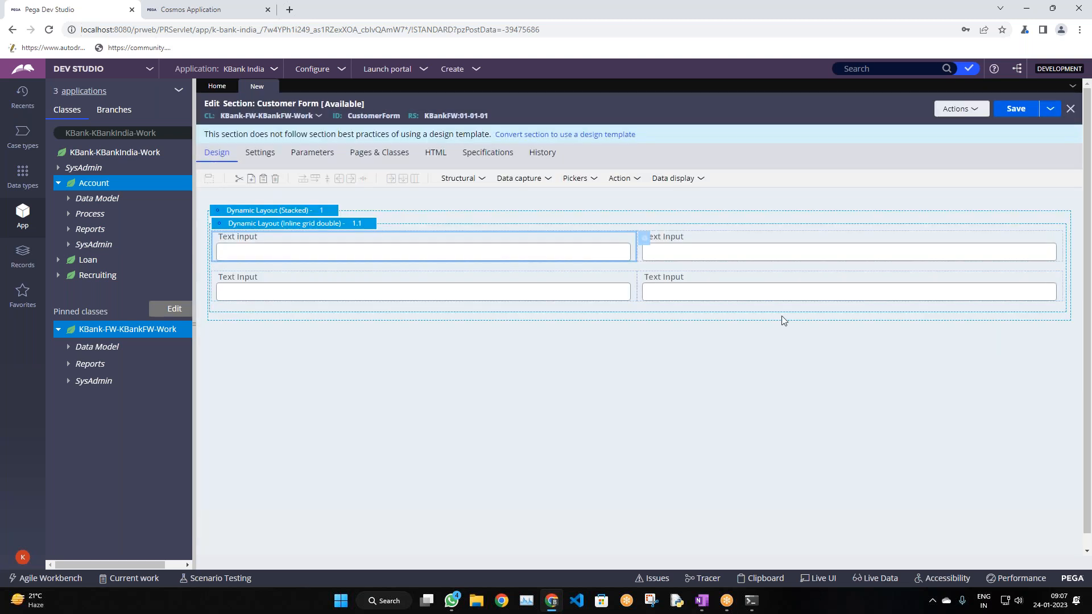
Bind the second input to .LastName and the lower-left input to .Email
{"action": "left_click", "coordinate": [750, 250]}
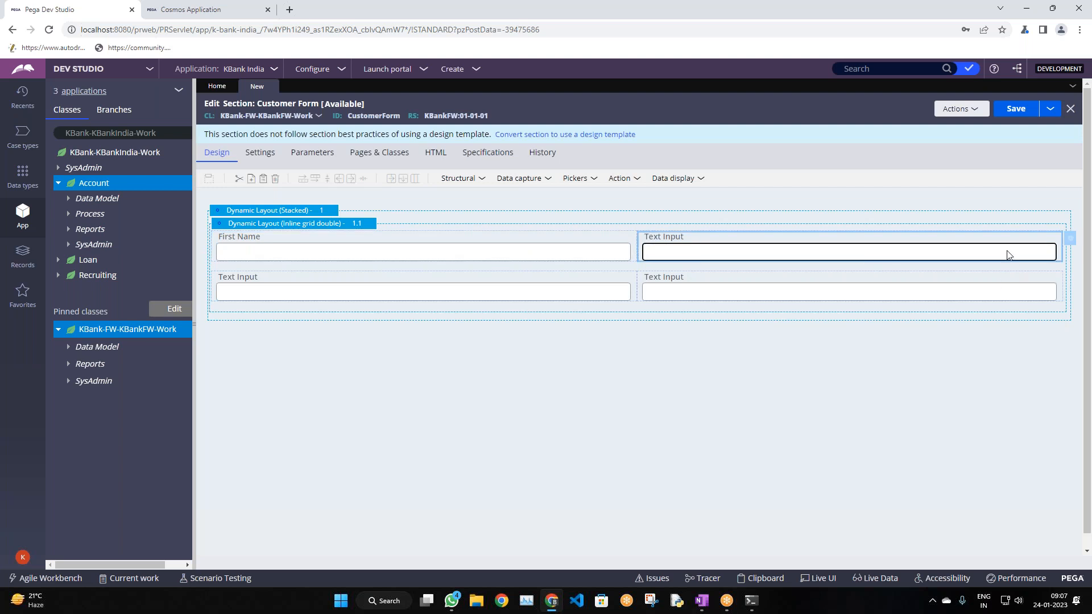
{"action": "left_click", "coordinate": [1072, 242]}
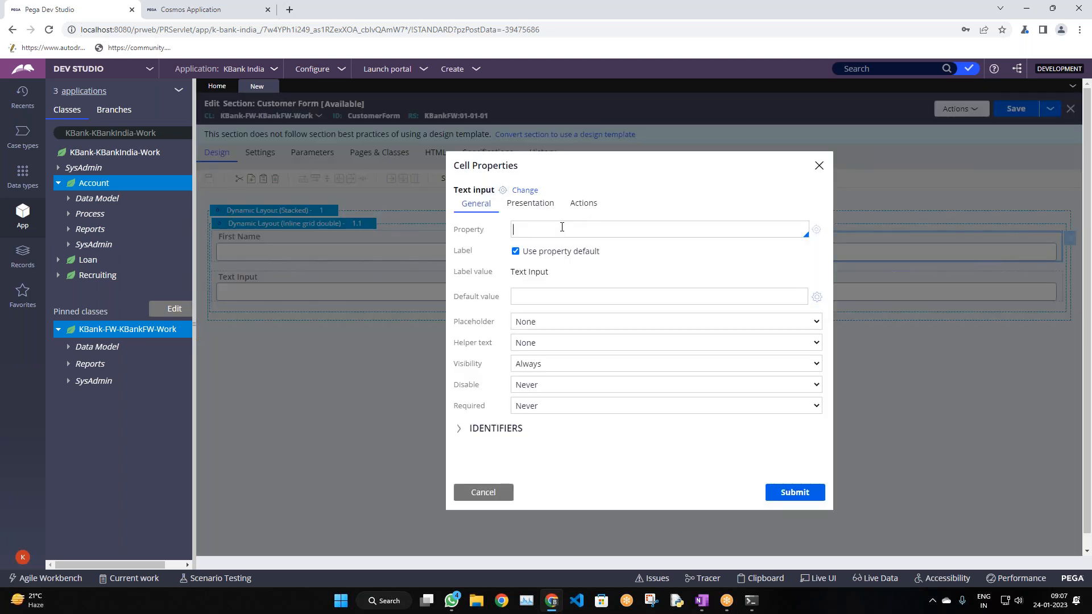
{"action": "type", "text": ".la"}
{"action": "key", "text": "Return"}
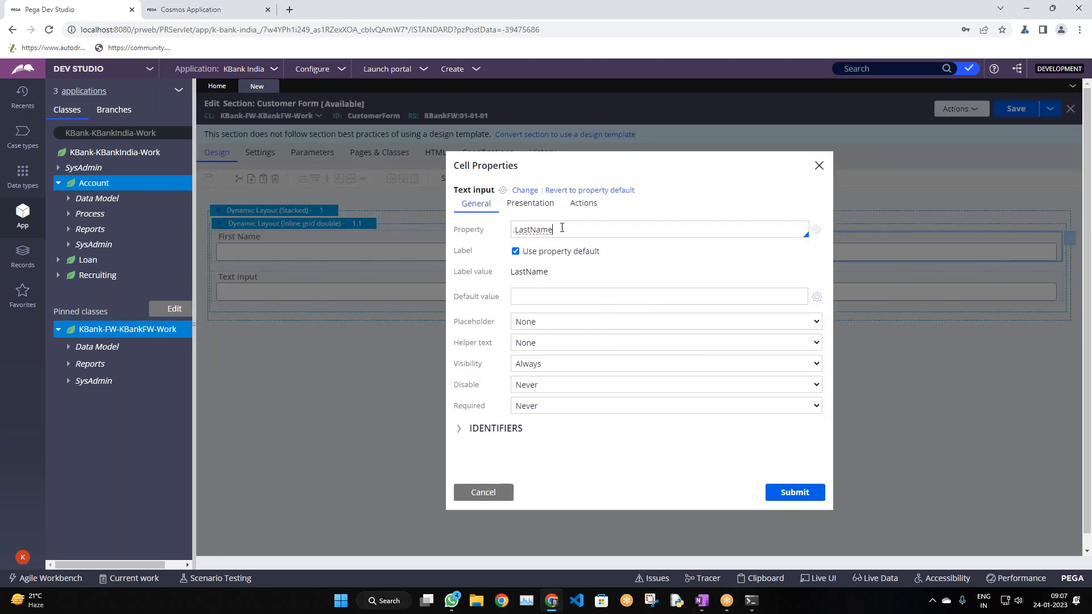
{"action": "left_click", "coordinate": [795, 492]}
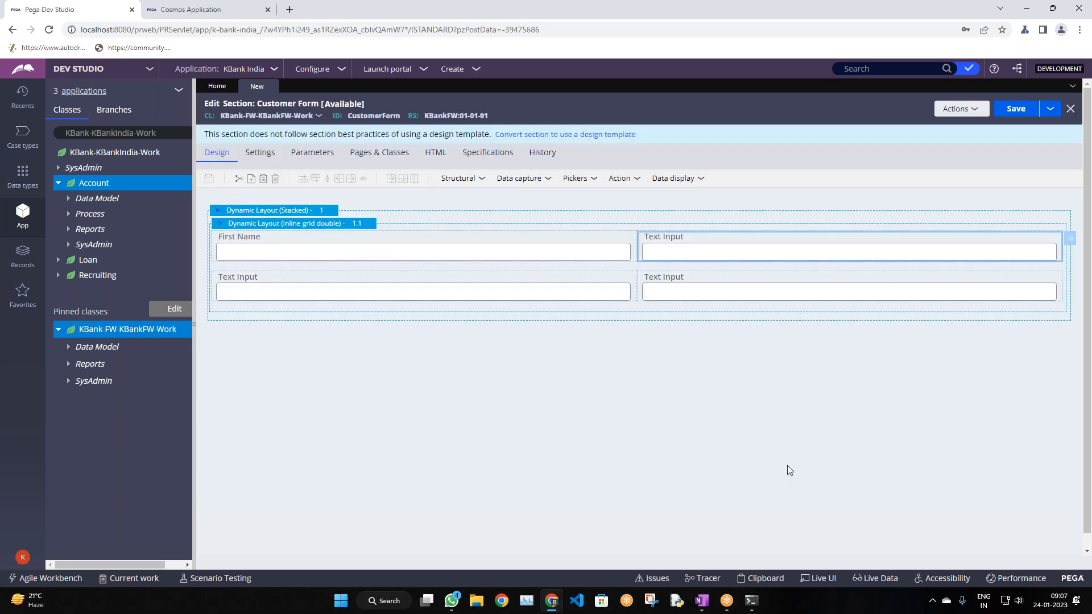
{"action": "left_click", "coordinate": [513, 309]}
{"action": "left_click", "coordinate": [647, 280]}
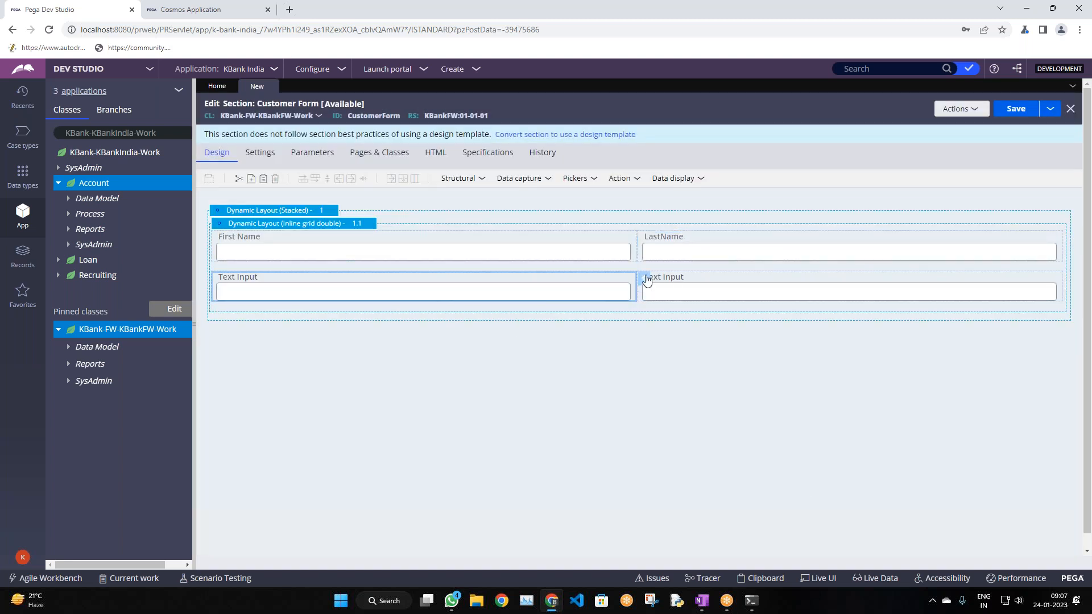
{"action": "left_click", "coordinate": [595, 231]}
{"action": "type", "text": "."}
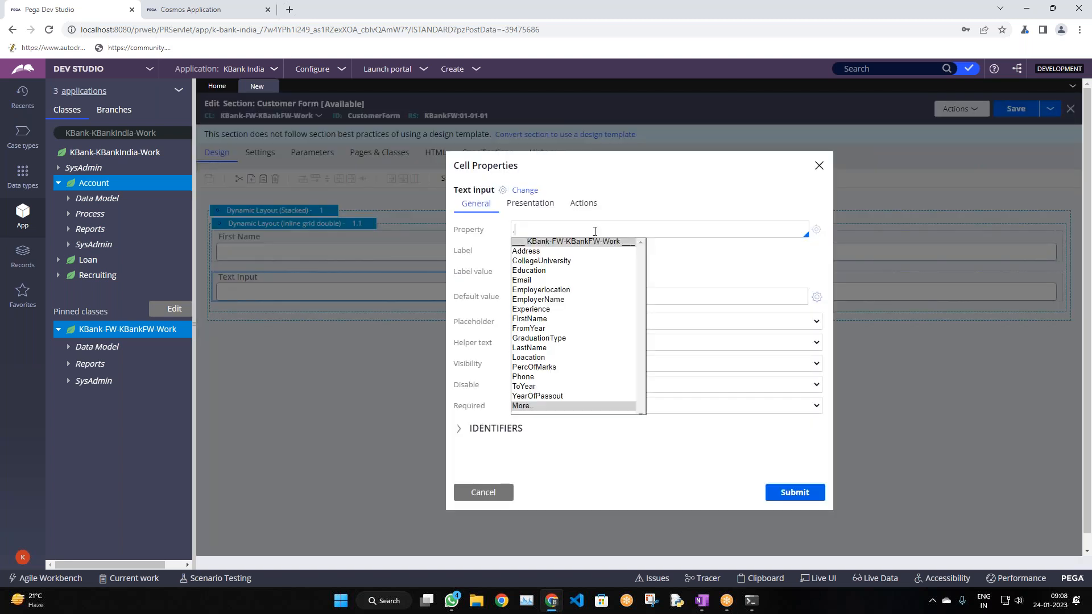
{"action": "type", "text": "em"}
{"action": "key", "text": "Return"}
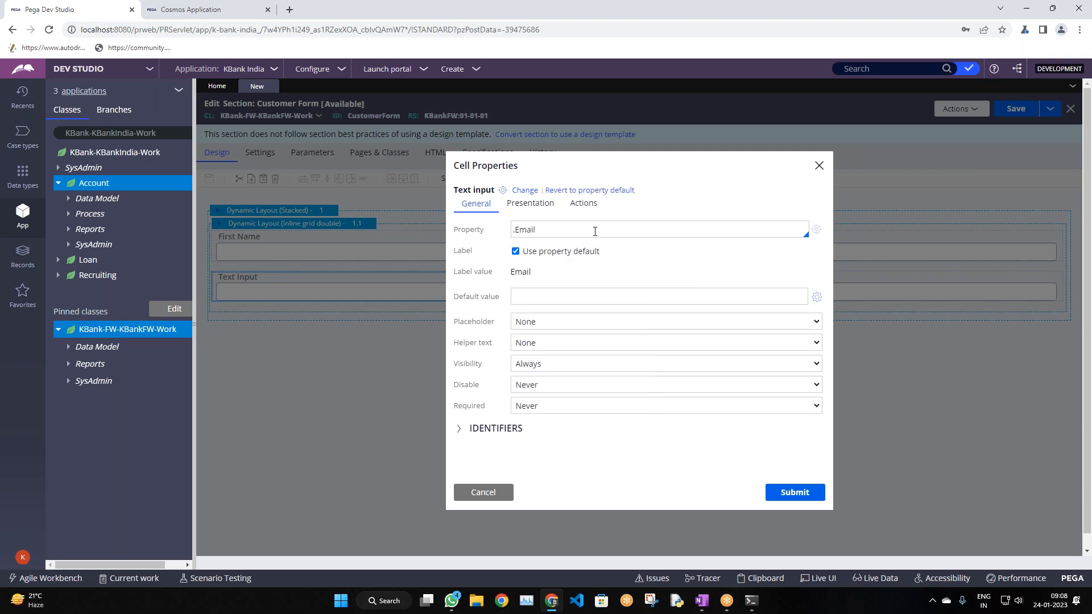
{"action": "left_click", "coordinate": [796, 493]}
Bind the last text input to .Phone and select the grid layout
{"action": "left_click", "coordinate": [712, 292]}
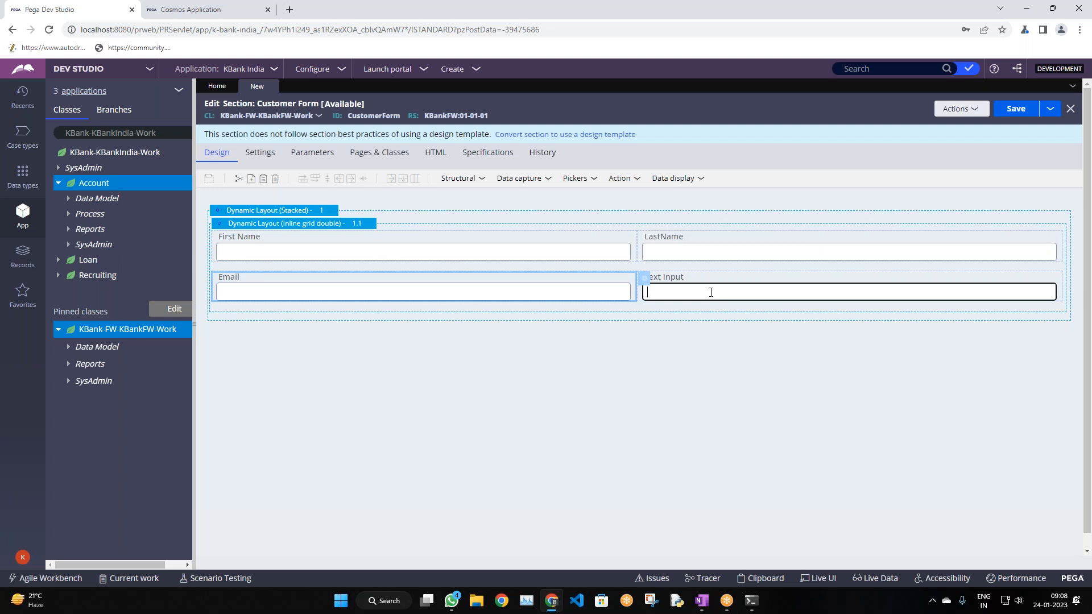
{"action": "left_click", "coordinate": [1069, 281]}
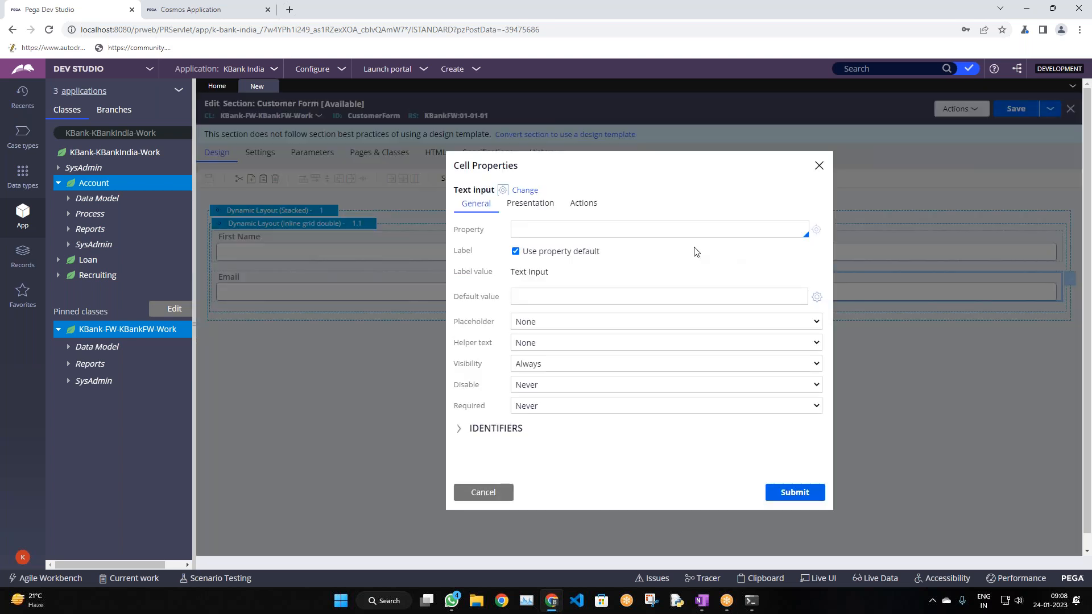
{"action": "type", "text": ".Phone"}
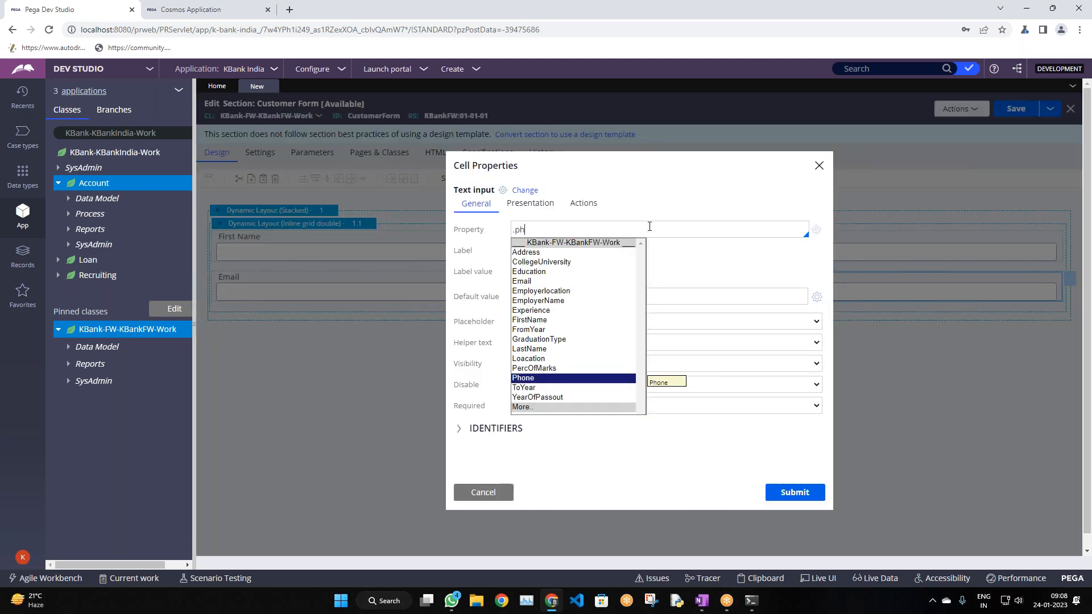
{"action": "key", "text": "Return"}
{"action": "left_click", "coordinate": [802, 493]}
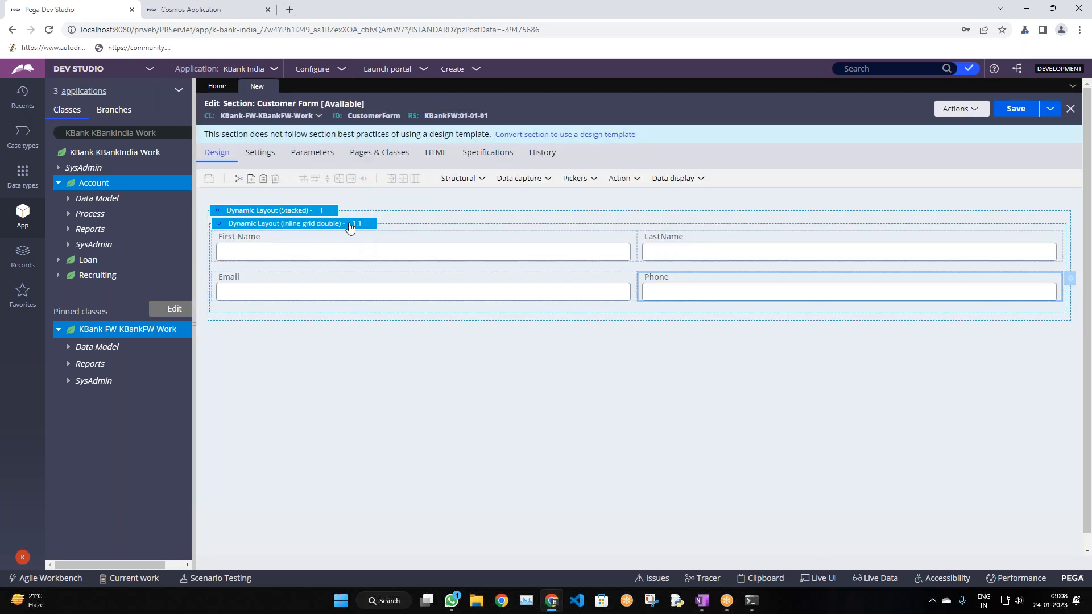
{"action": "left_click", "coordinate": [350, 227]}
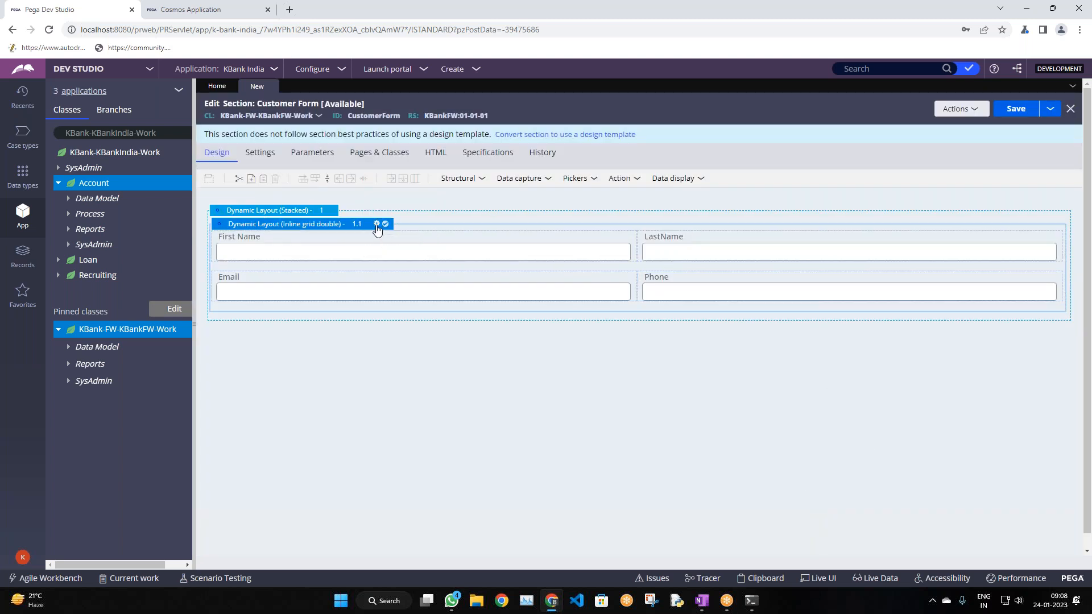
Give the grid layout a Heading 4 'Personal Info' header with Bar header type
{"action": "left_click", "coordinate": [377, 224]}
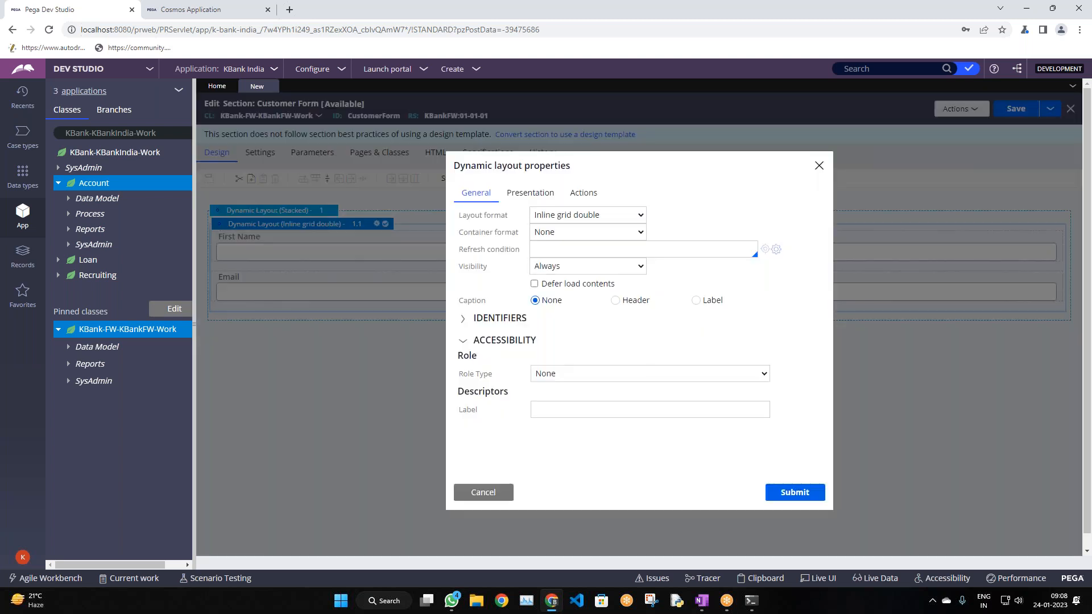
{"action": "left_click", "coordinate": [615, 301]}
{"action": "left_click", "coordinate": [631, 349]}
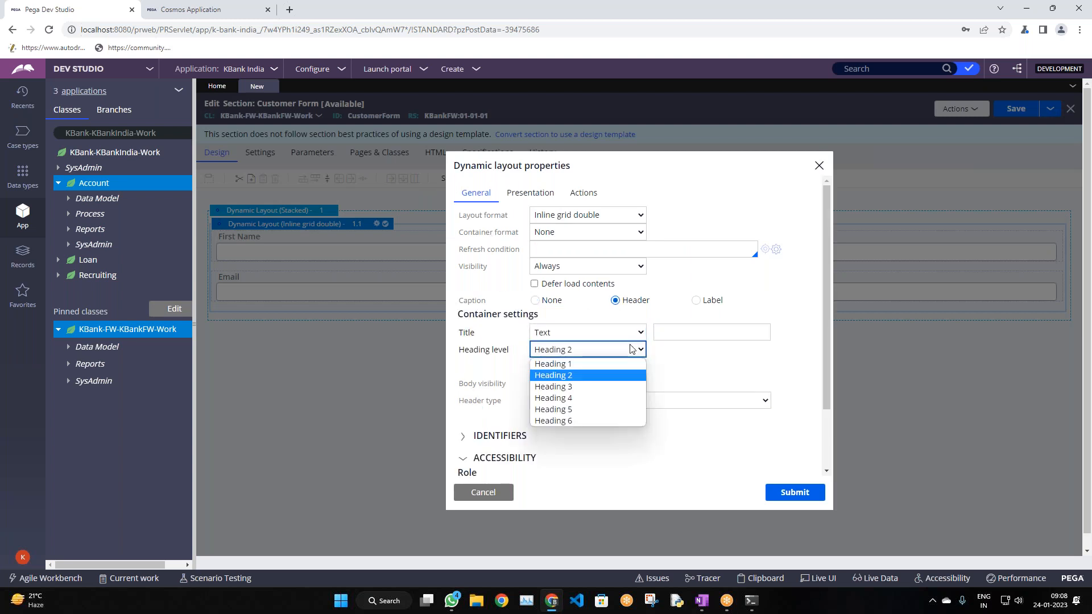
{"action": "left_click", "coordinate": [579, 398]}
{"action": "left_click", "coordinate": [688, 331]}
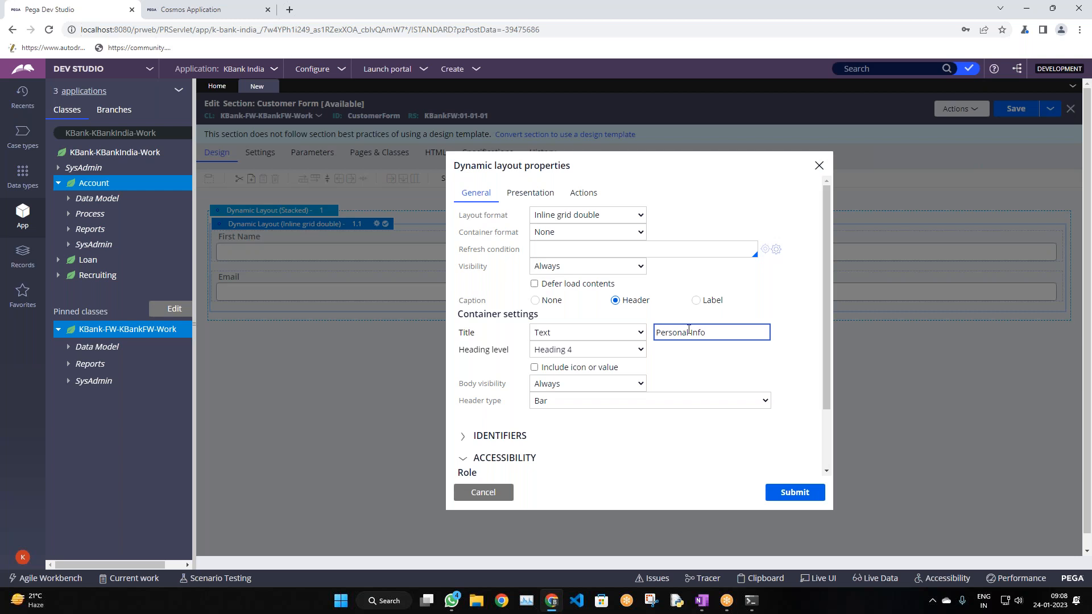
{"action": "left_click", "coordinate": [708, 398]}
{"action": "left_click", "coordinate": [708, 395]}
{"action": "left_click", "coordinate": [541, 402]}
{"action": "left_click", "coordinate": [541, 402]}
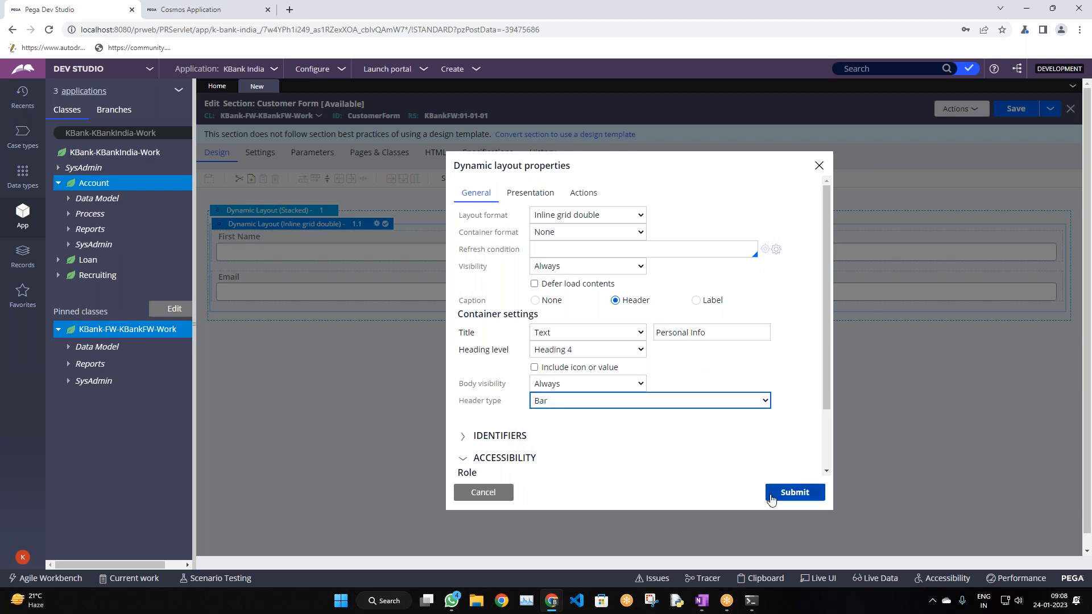
{"action": "left_click", "coordinate": [794, 492]}
Save the Customer Form section, glance at the Cosmos portal, and return to Dev Studio
{"action": "left_click", "coordinate": [1005, 112]}
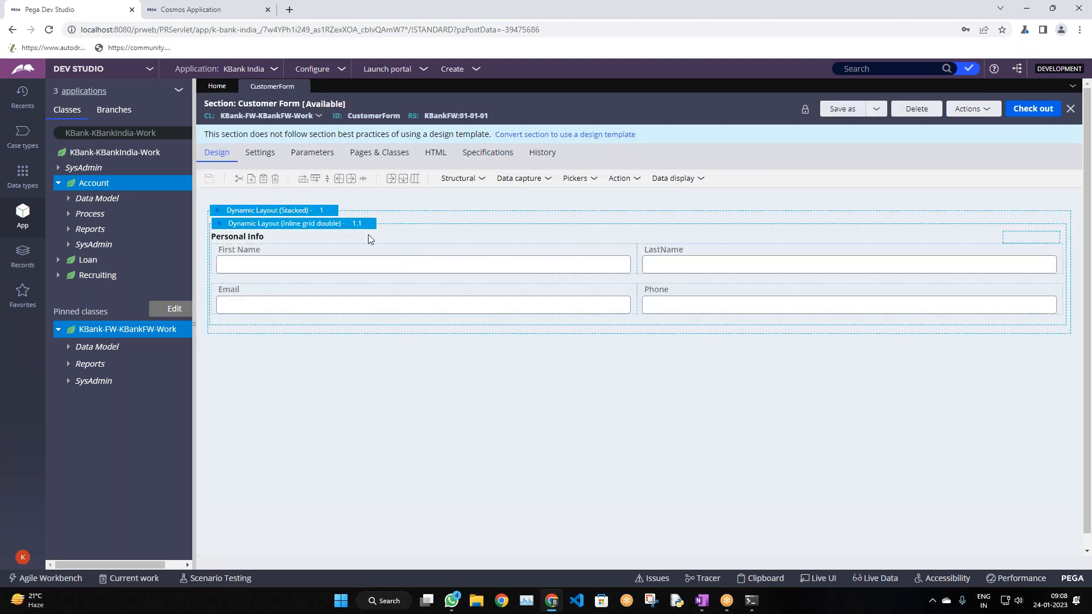
{"action": "left_click", "coordinate": [191, 7]}
{"action": "left_click", "coordinate": [69, 9]}
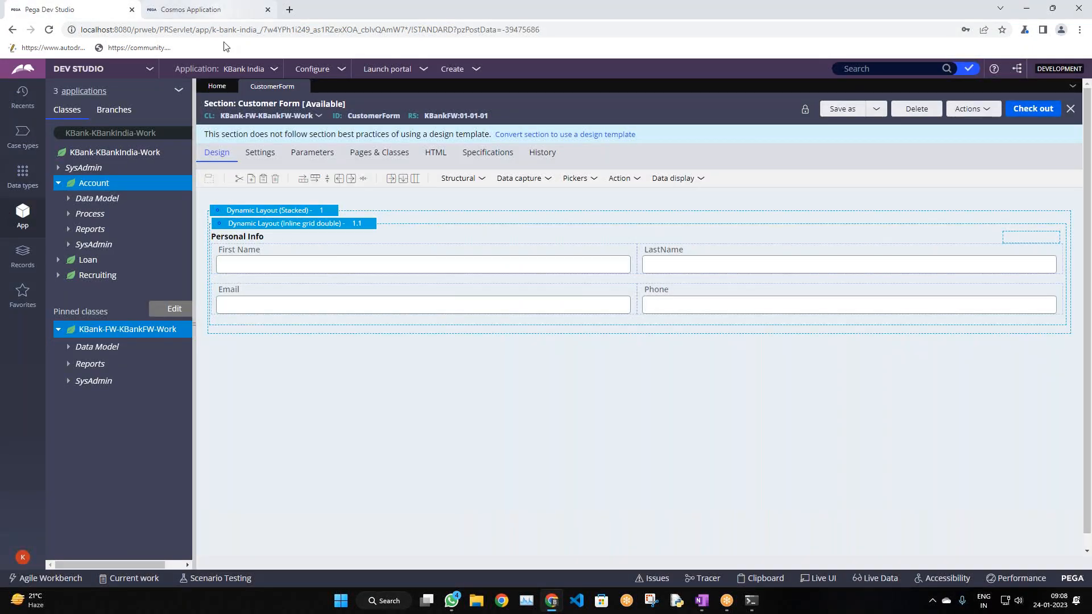
Relaunch the user portal so Recruiting shows among the creatable case types
{"action": "left_click", "coordinate": [217, 9]}
{"action": "left_click", "coordinate": [18, 121]}
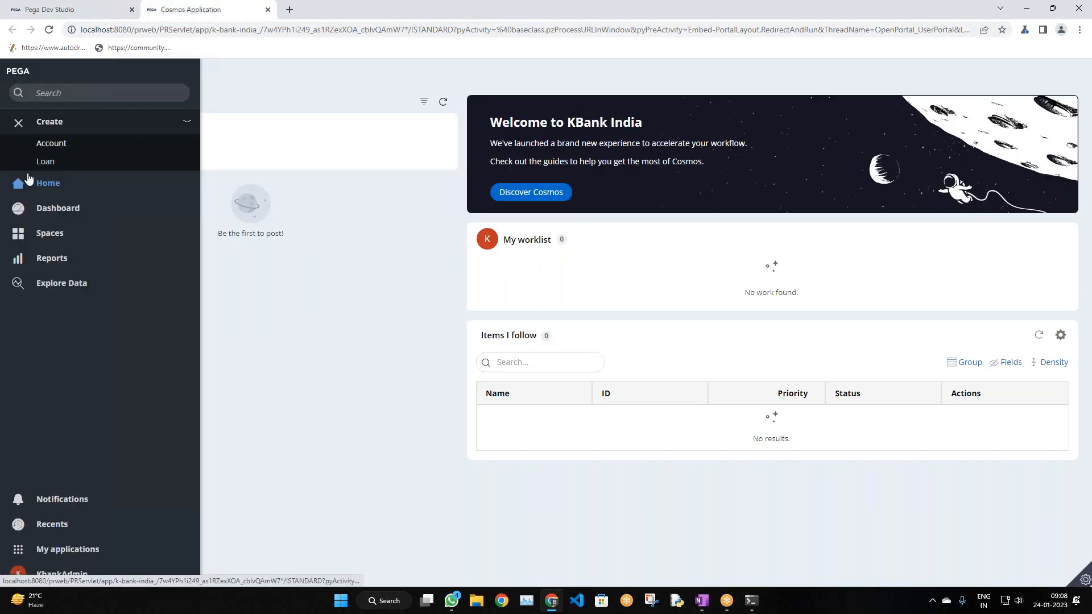
{"action": "left_click", "coordinate": [52, 122]}
{"action": "left_click", "coordinate": [52, 122]}
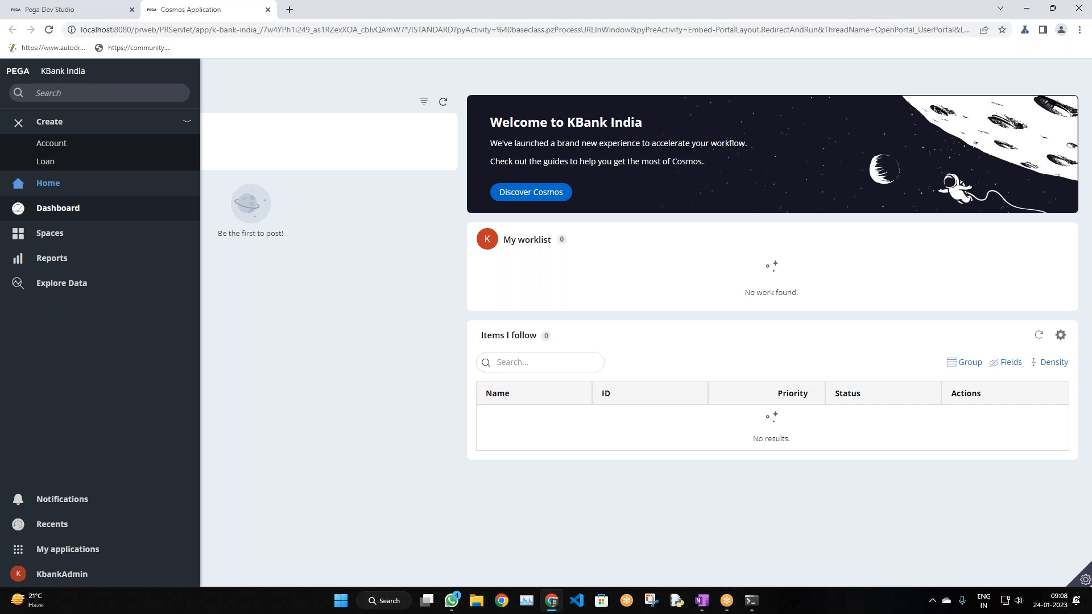
{"action": "left_click", "coordinate": [267, 10]}
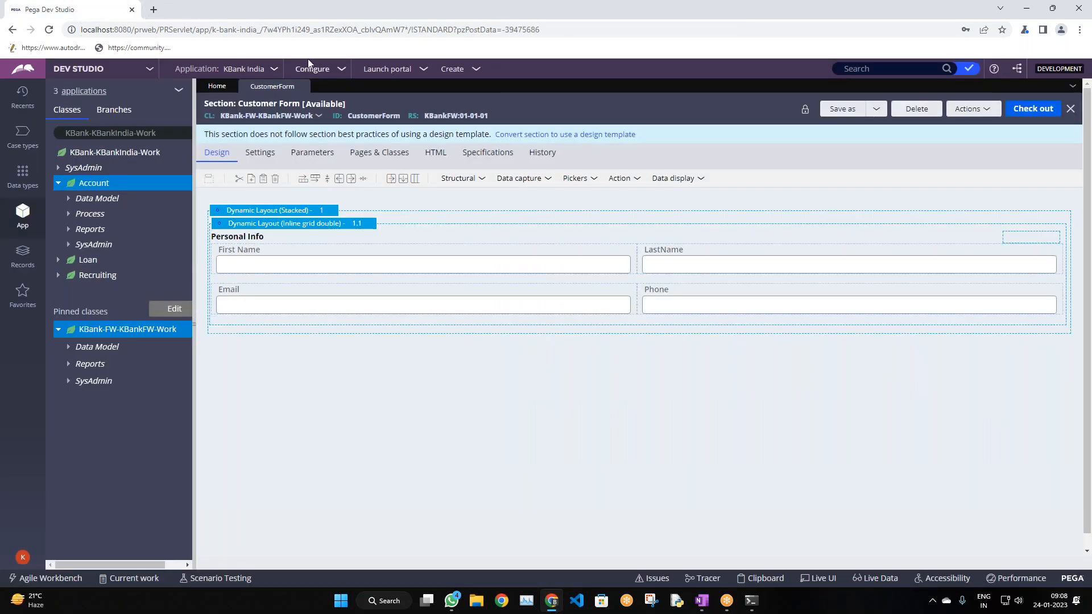
{"action": "left_click", "coordinate": [375, 70]}
{"action": "left_click", "coordinate": [386, 83]}
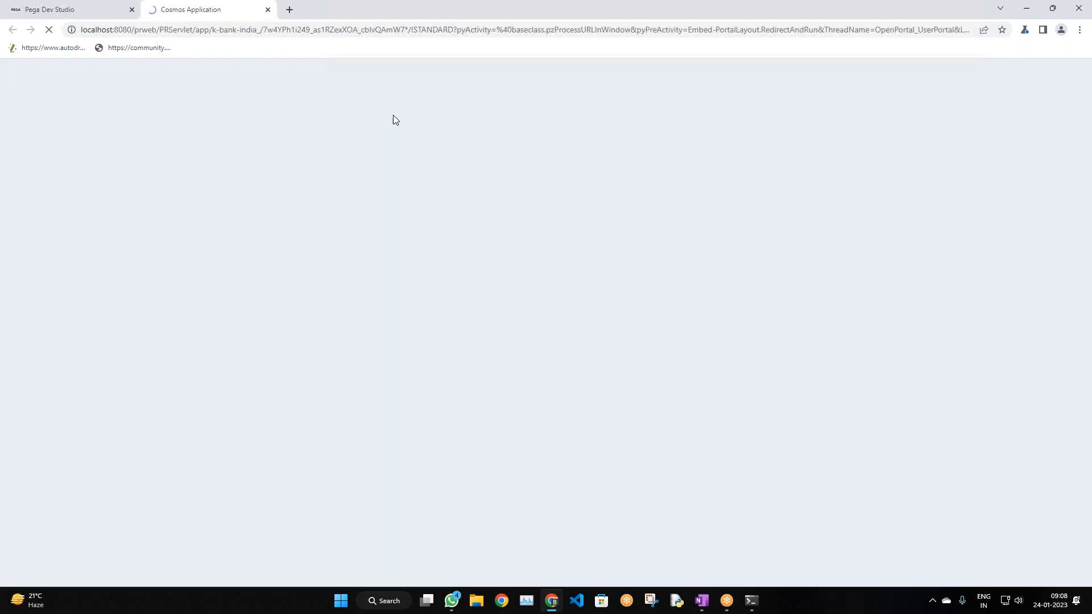
Create a Recruiting case, continue through its steps, then save and close it unsubmitted
{"action": "left_click", "coordinate": [19, 120]}
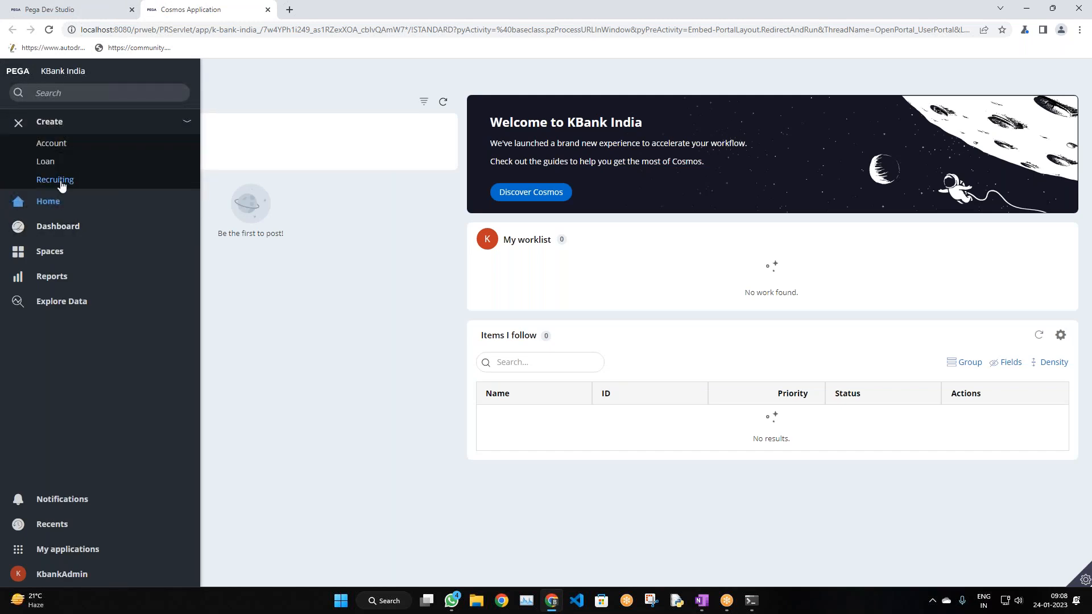
{"action": "left_click", "coordinate": [60, 182]}
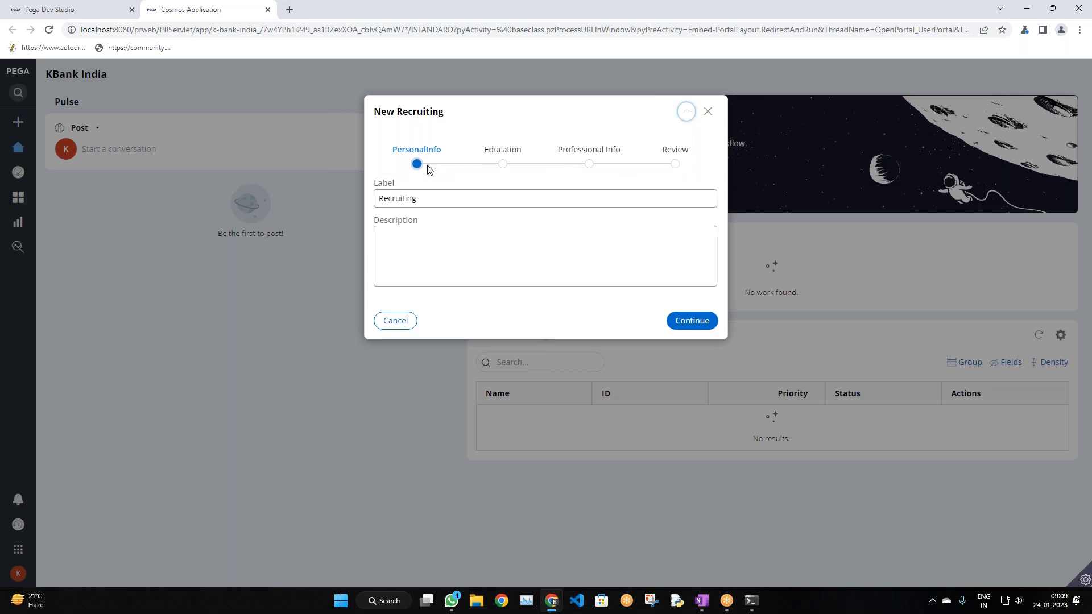
{"action": "left_click", "coordinate": [441, 256]}
{"action": "left_click", "coordinate": [505, 166]}
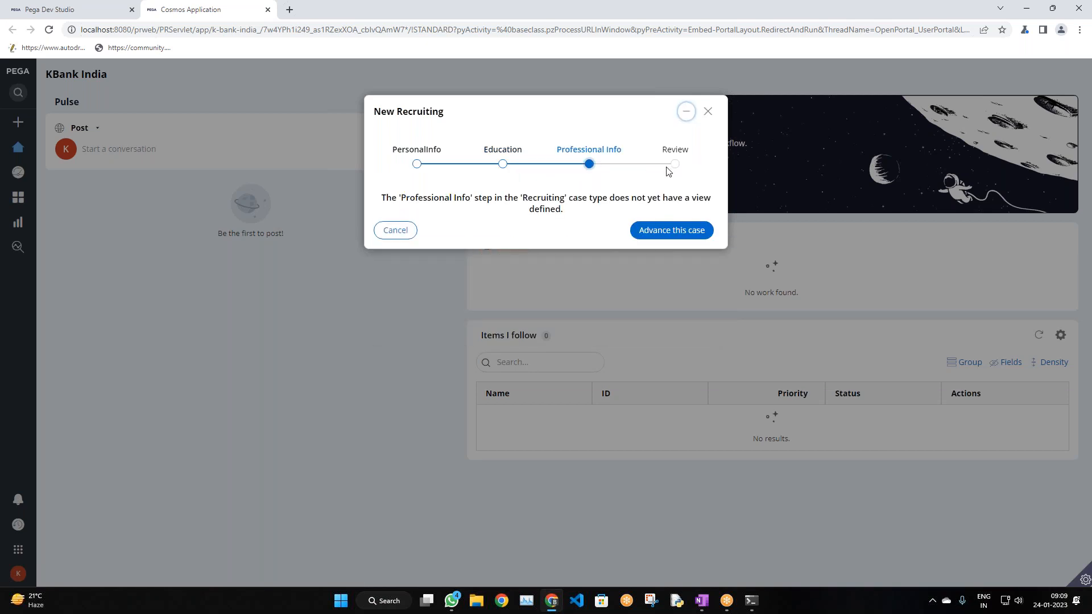
{"action": "left_click", "coordinate": [396, 222]}
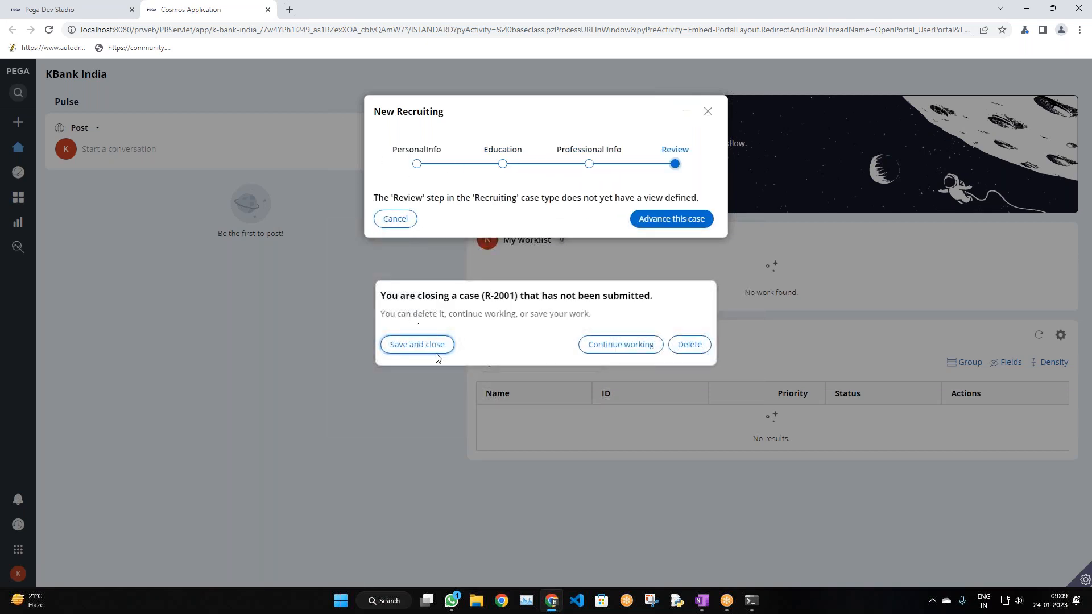
{"action": "left_click", "coordinate": [434, 349]}
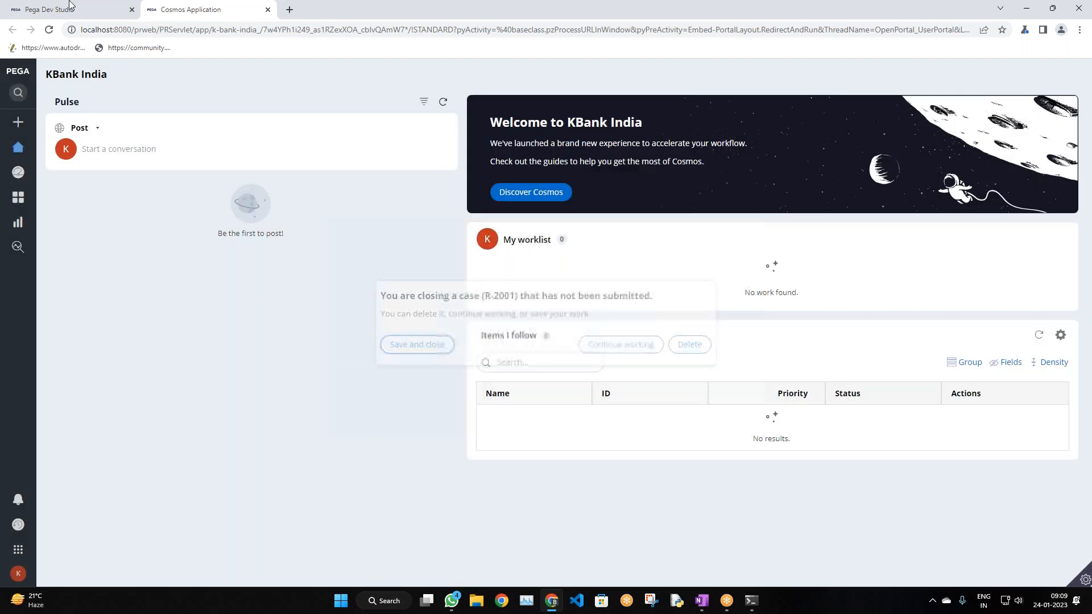
{"action": "left_click", "coordinate": [85, 8]}
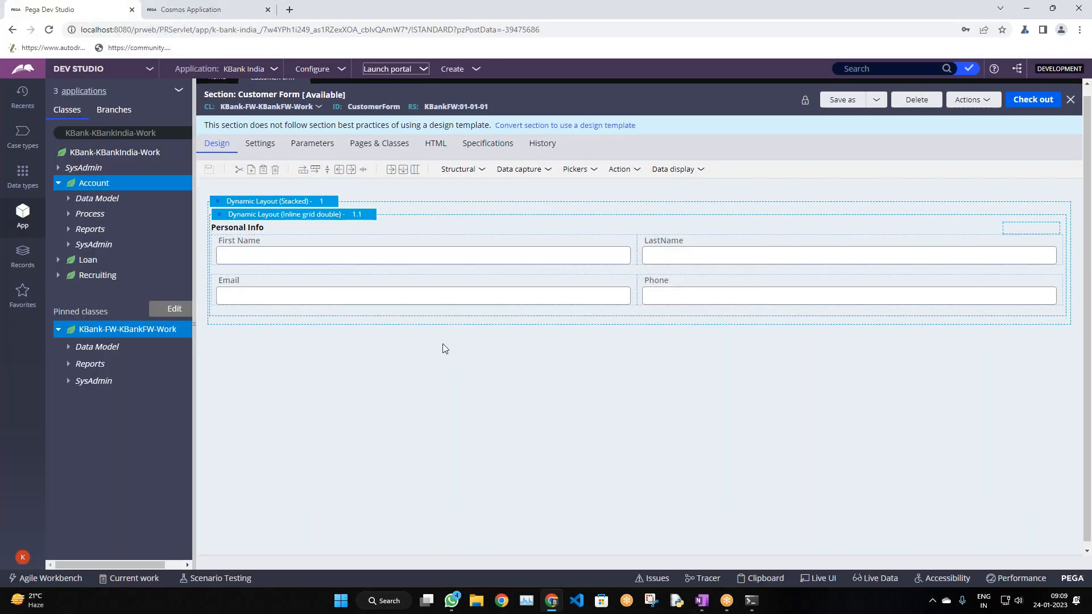
Open the Employe Details process flow from the Recruiting case type
{"action": "left_click", "coordinate": [23, 135]}
{"action": "left_click", "coordinate": [97, 173]}
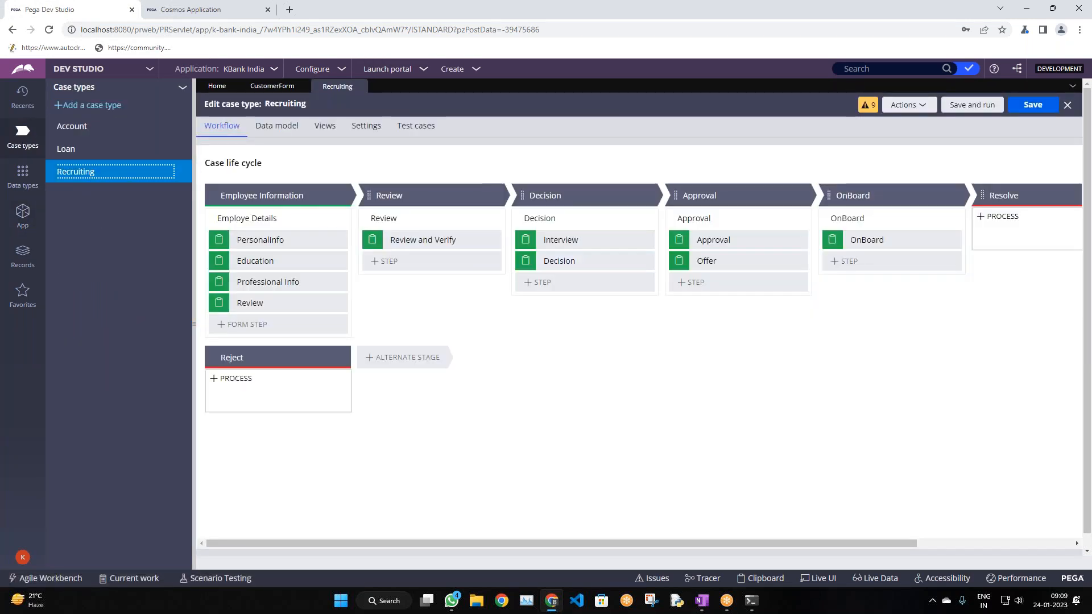
{"action": "left_click", "coordinate": [267, 219]}
{"action": "left_click", "coordinate": [269, 219]}
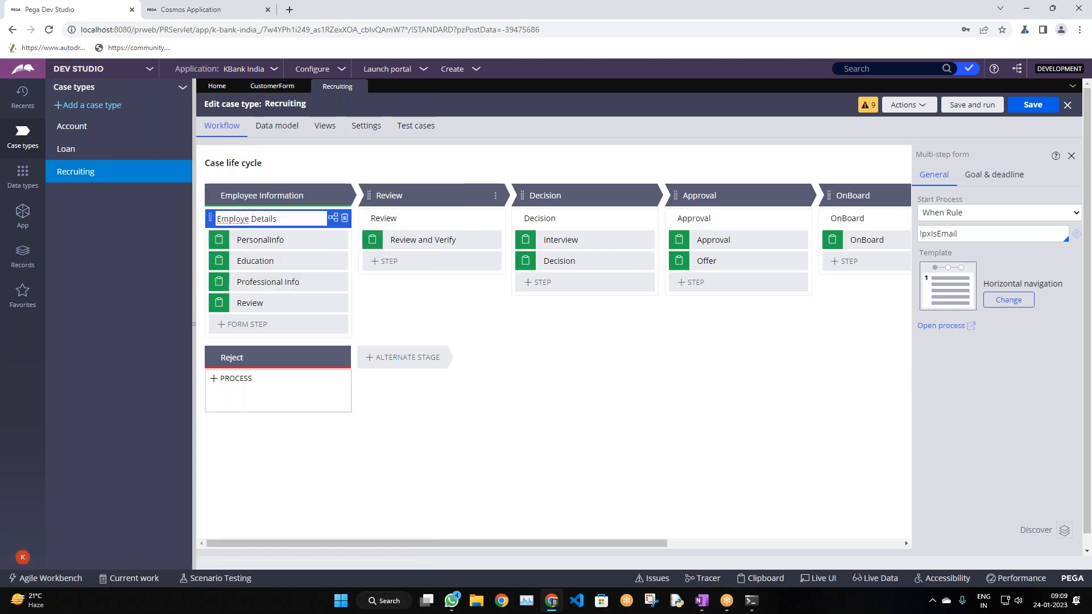
{"action": "left_click", "coordinate": [951, 325]}
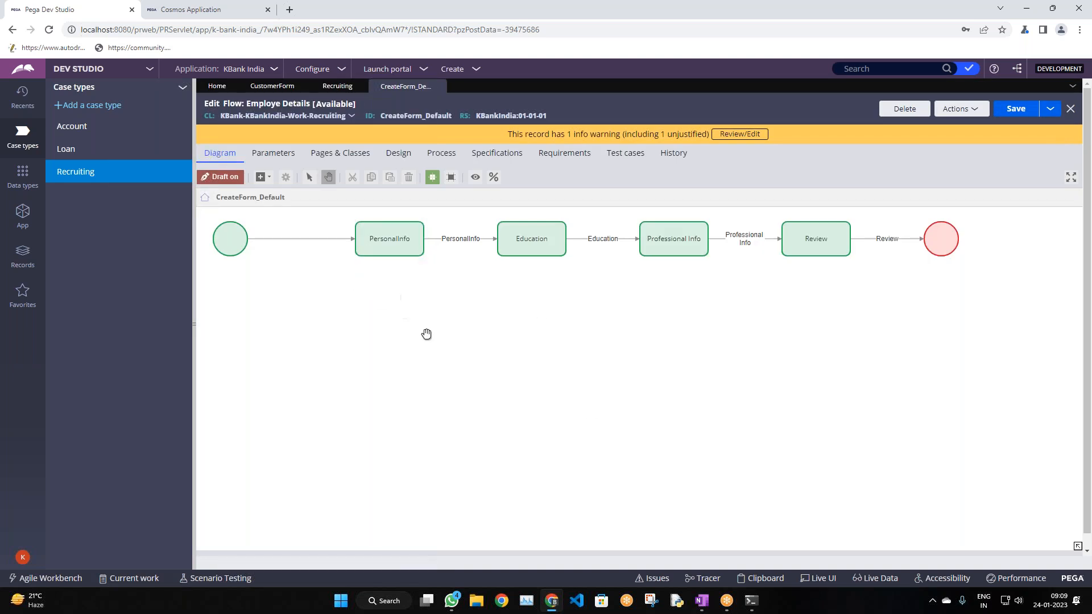
{"action": "left_click_drag", "start_coordinate": [427, 336], "coordinate": [454, 382]}
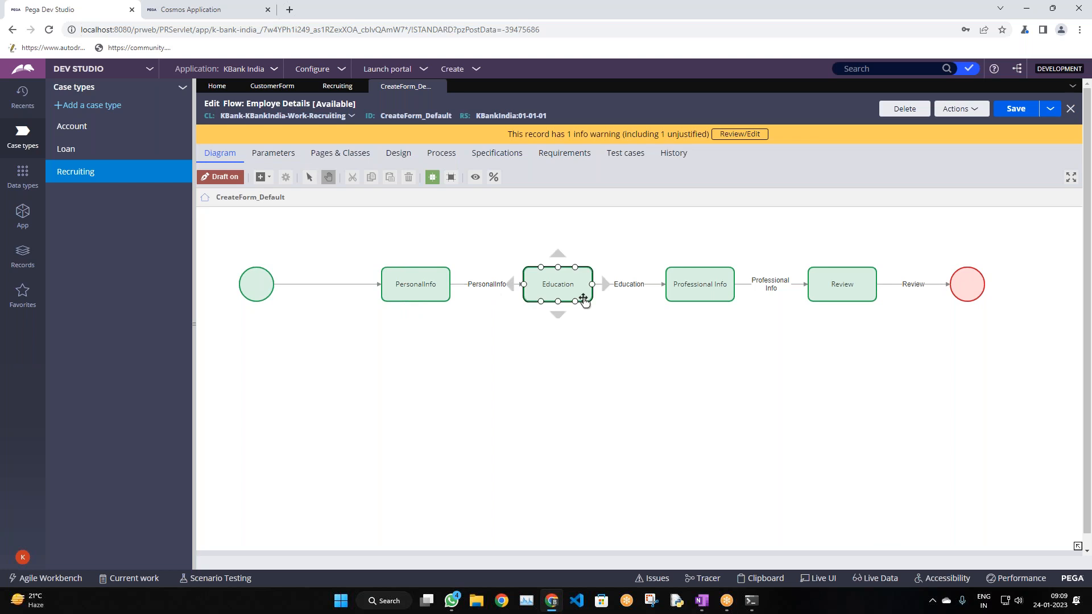
Inspect the start-to-PersonalInfo connector's properties without changing them
{"action": "left_click", "coordinate": [304, 285]}
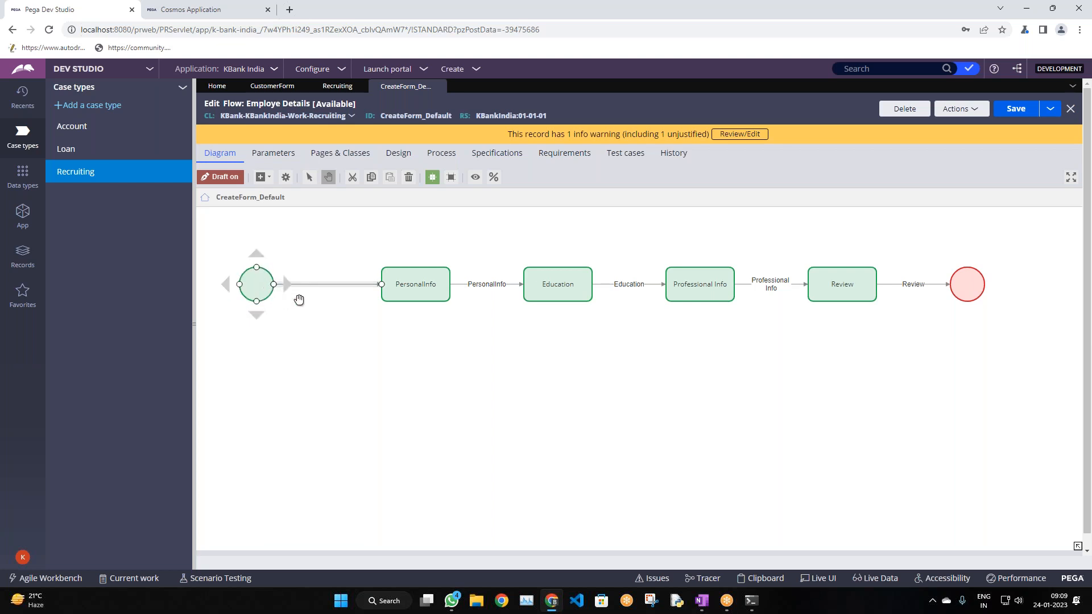
{"action": "double_click", "coordinate": [339, 285]}
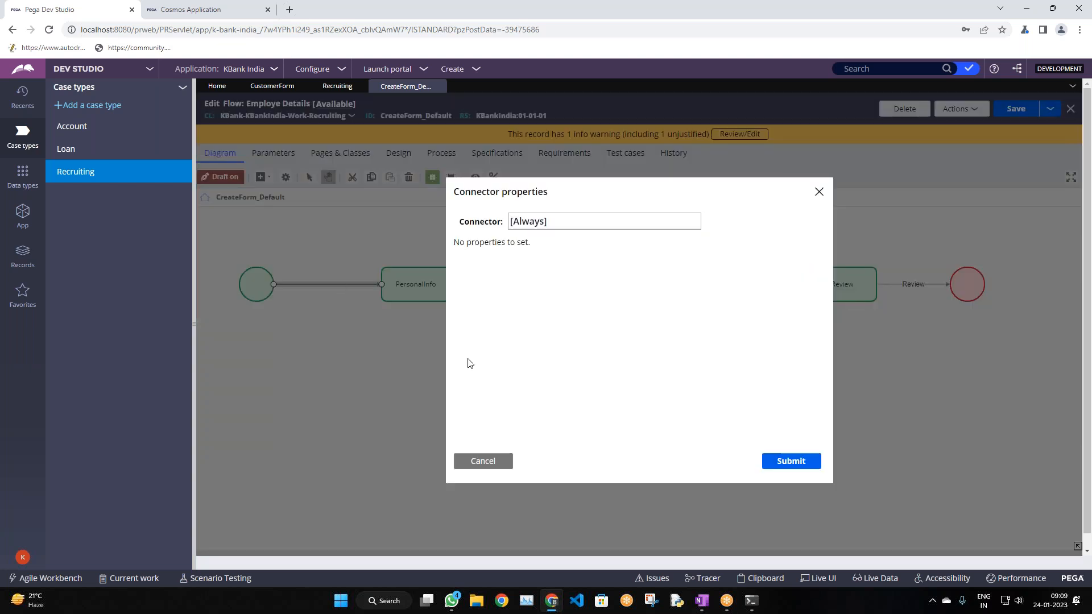
{"action": "left_click", "coordinate": [498, 459]}
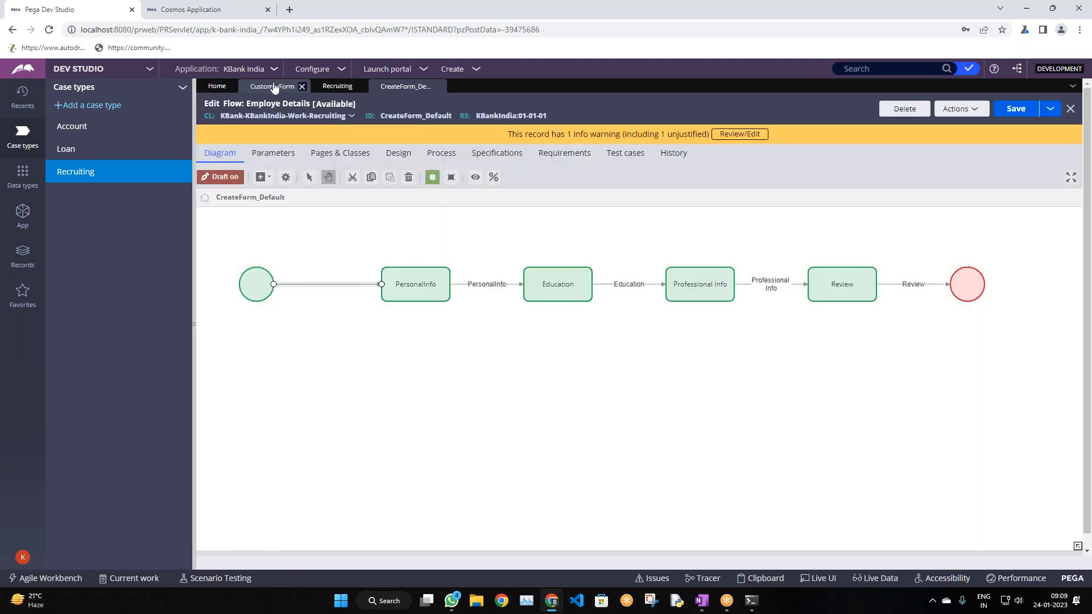
{"action": "left_click", "coordinate": [273, 86]}
{"action": "left_click", "coordinate": [337, 86]}
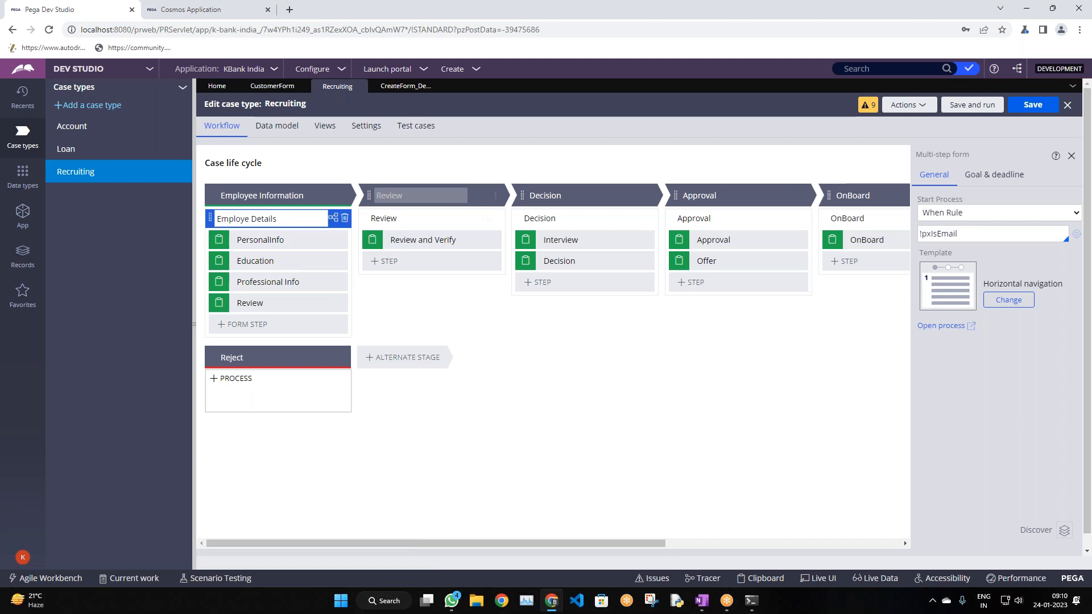
{"action": "left_click", "coordinate": [410, 93]}
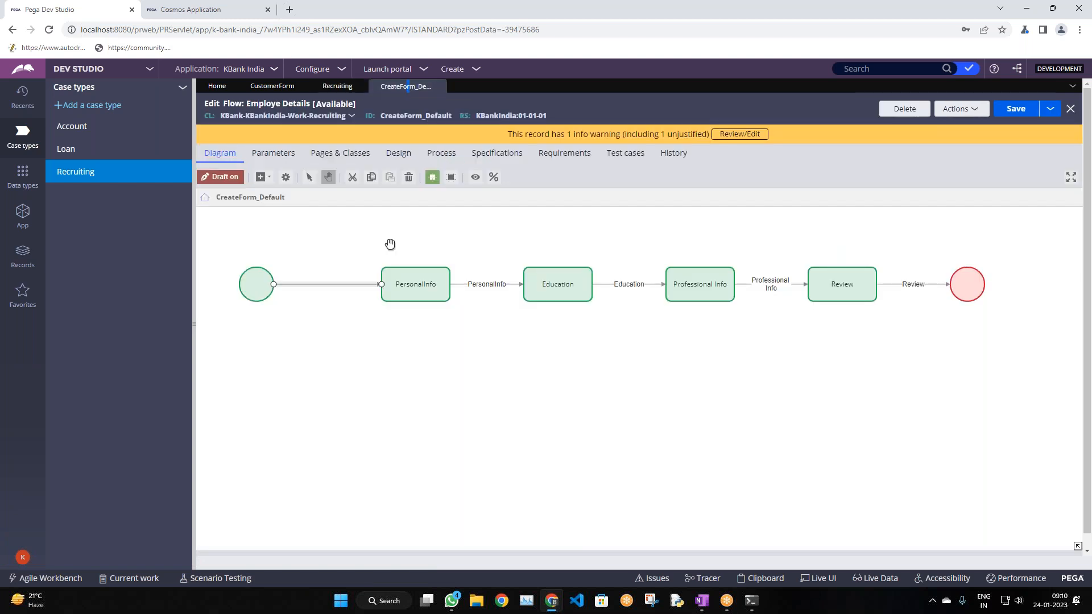
Inspect the PersonalInfo connector and assignment properties, check the OneNote notes, then select the start shape
{"action": "double_click", "coordinate": [487, 284]}
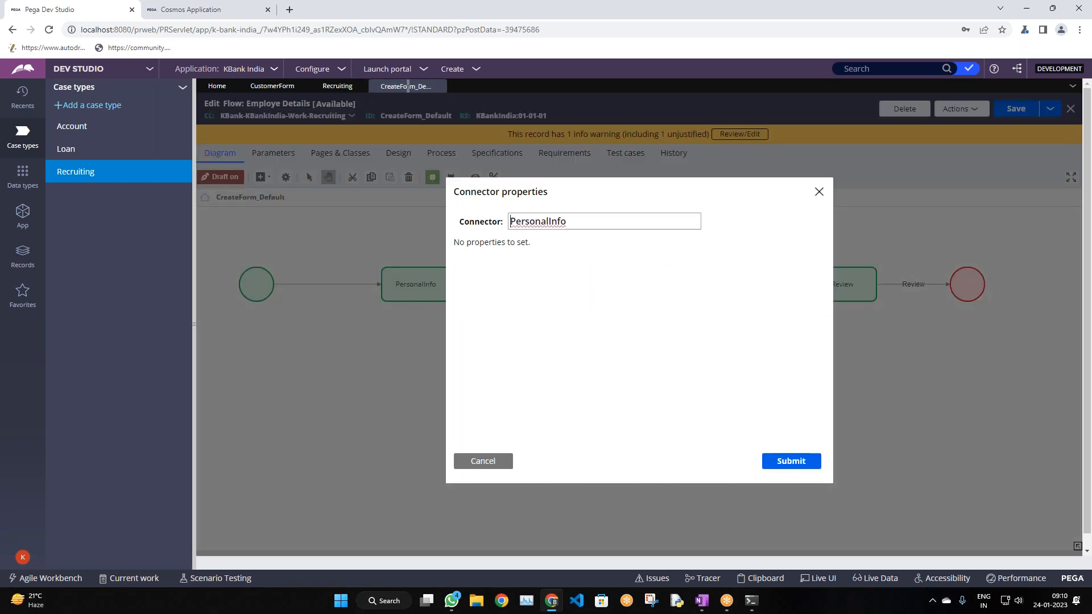
{"action": "left_click", "coordinate": [481, 462]}
{"action": "double_click", "coordinate": [415, 285]}
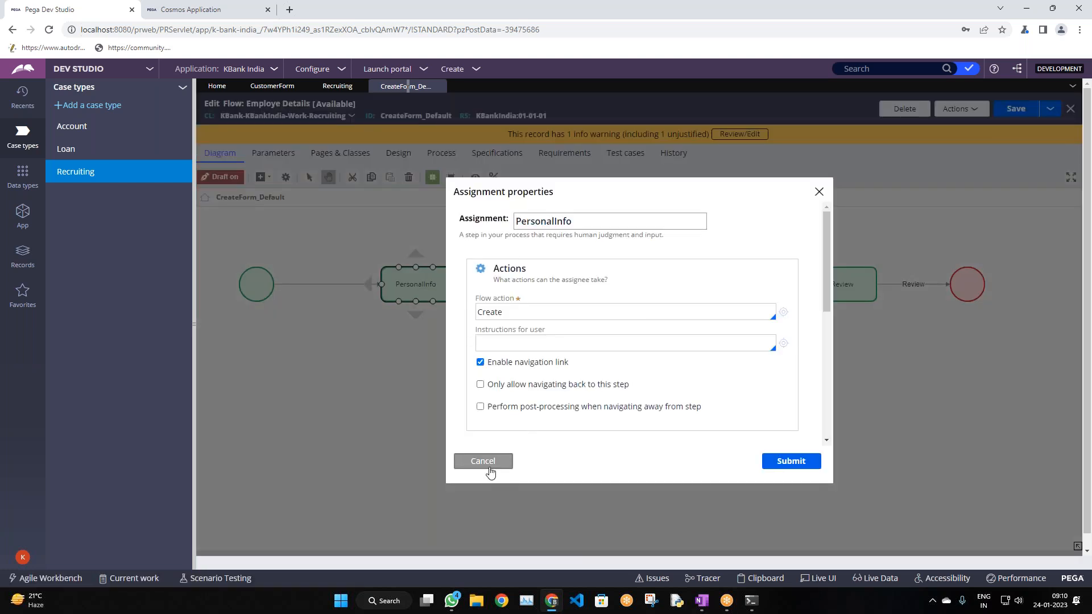
{"action": "left_click", "coordinate": [488, 465]}
{"action": "left_click", "coordinate": [701, 600]}
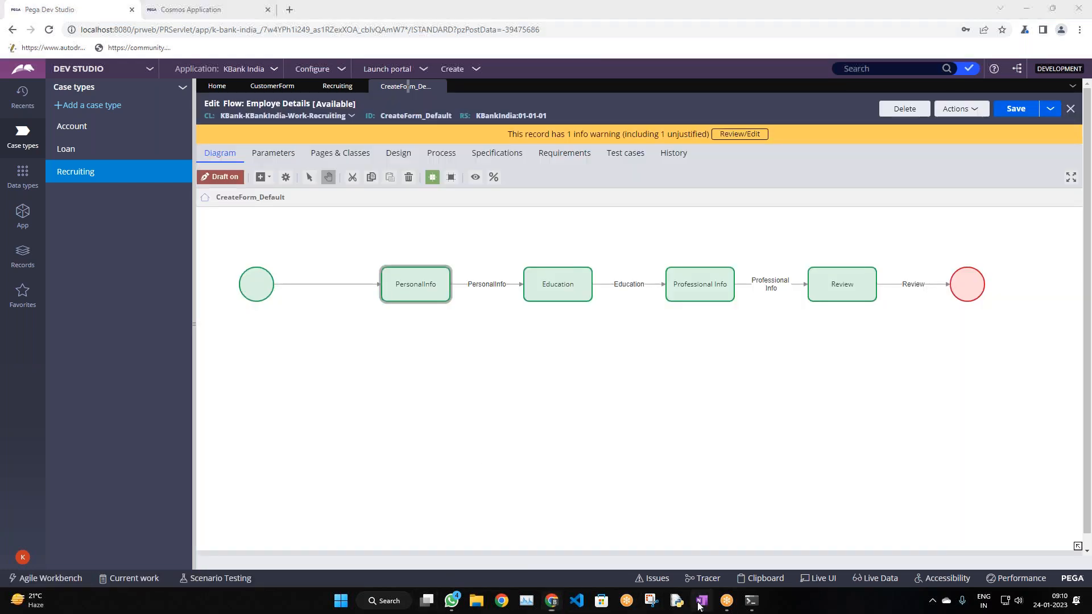
{"action": "left_click", "coordinate": [479, 346]}
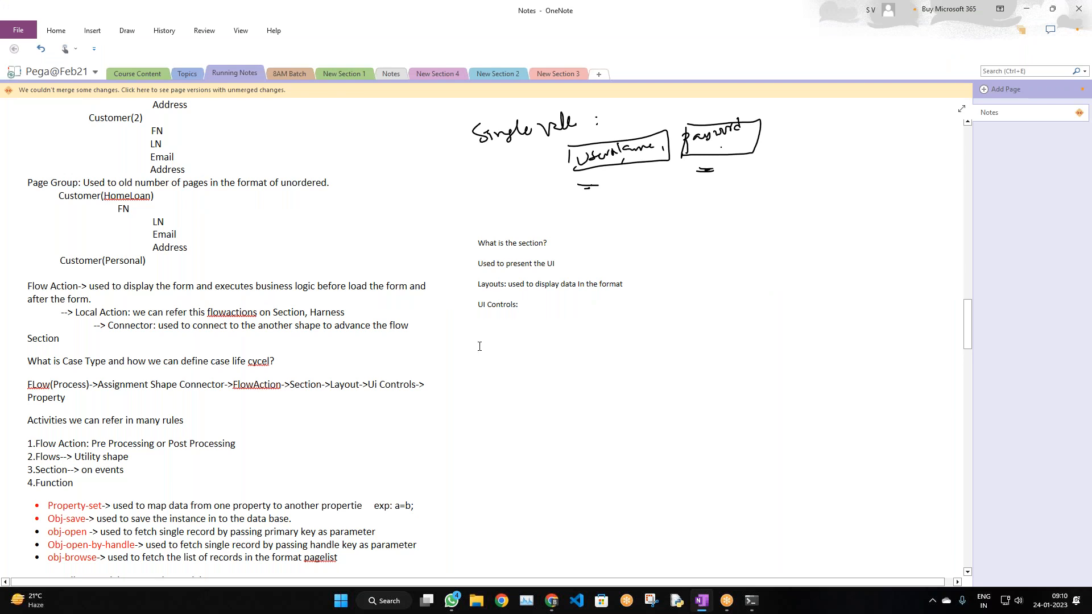
{"action": "key", "text": "alt+Tab"}
{"action": "left_click", "coordinate": [257, 287]}
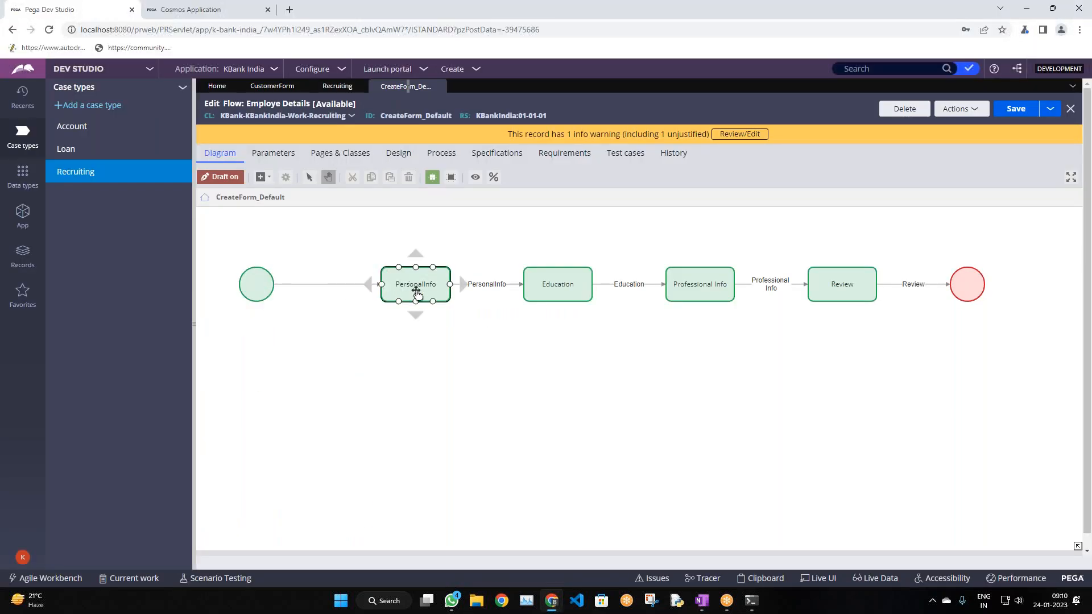
{"action": "left_click_drag", "start_coordinate": [499, 335], "coordinate": [492, 321]}
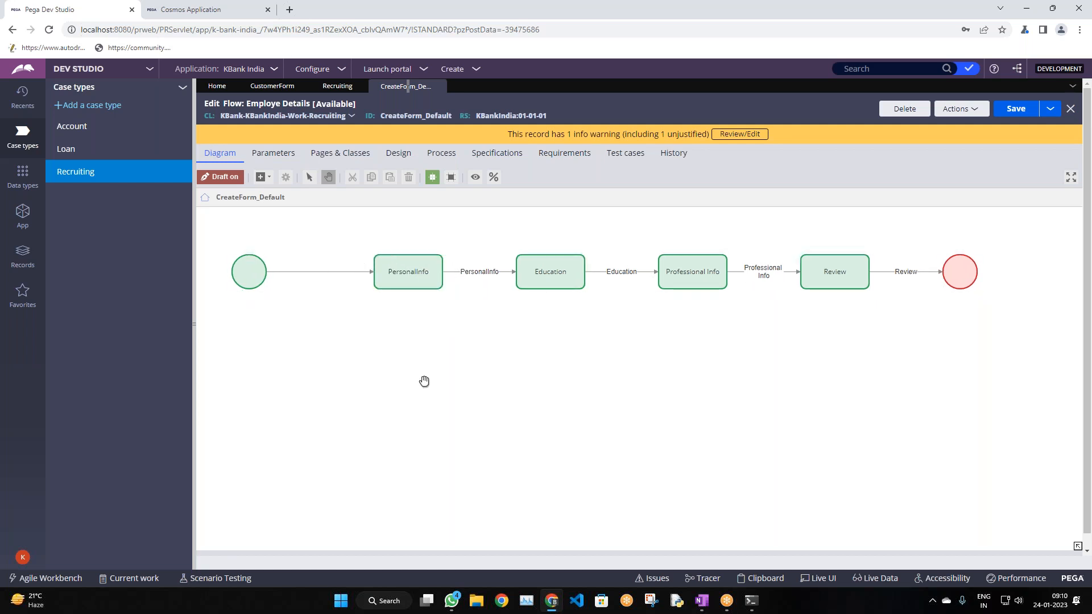
{"action": "left_click_drag", "start_coordinate": [424, 382], "coordinate": [418, 424]}
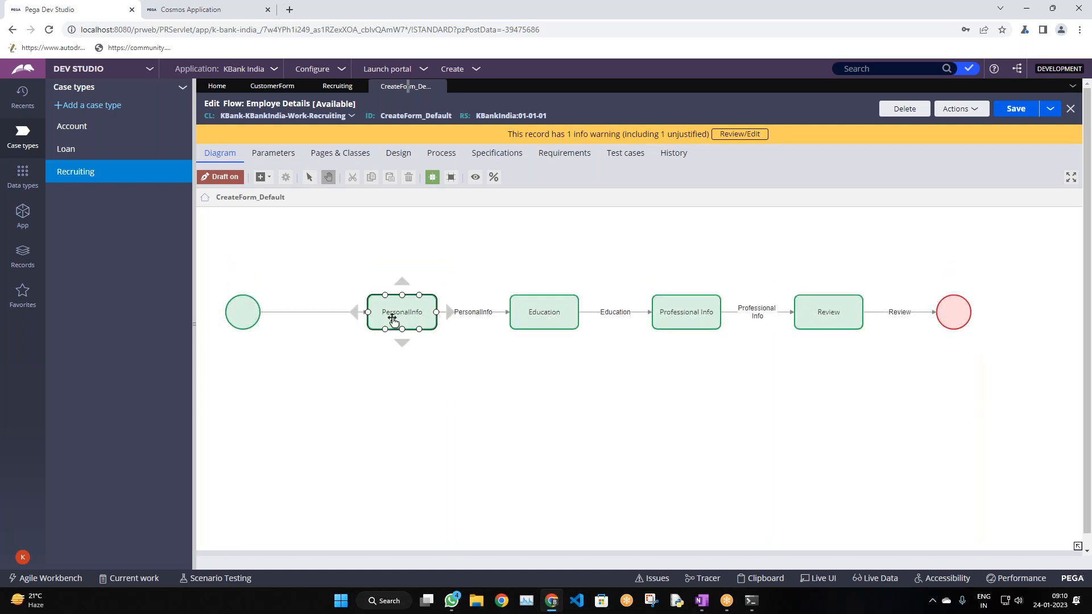
{"action": "left_click", "coordinate": [269, 178]}
{"action": "mouse_move", "coordinate": [356, 331]}
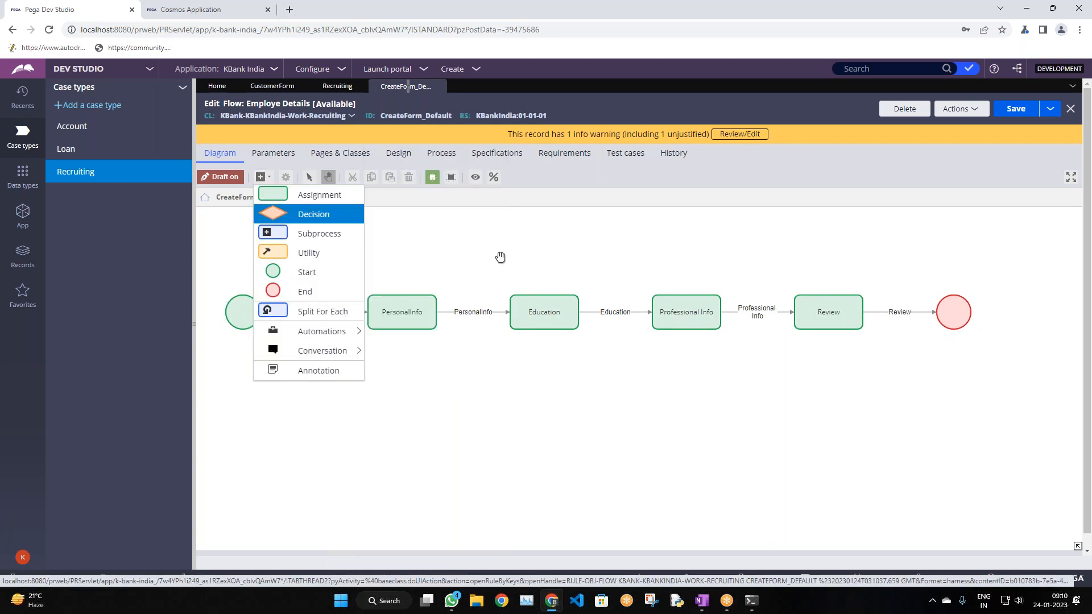
{"action": "left_click", "coordinate": [500, 257]}
{"action": "left_click", "coordinate": [385, 332]}
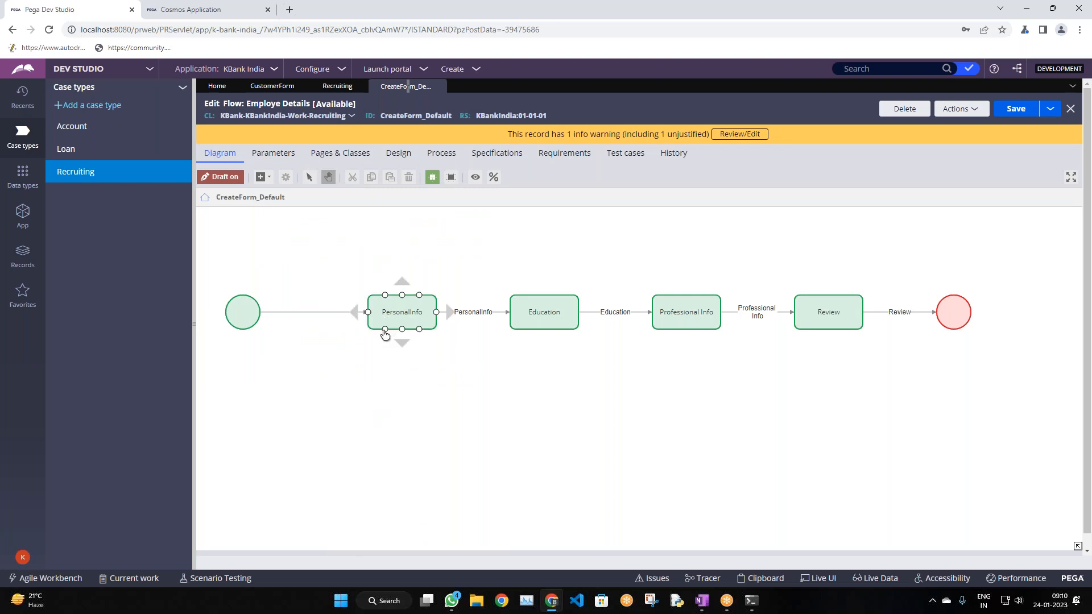
{"action": "left_click", "coordinate": [436, 398]}
{"action": "left_click_drag", "start_coordinate": [410, 358], "coordinate": [419, 392]}
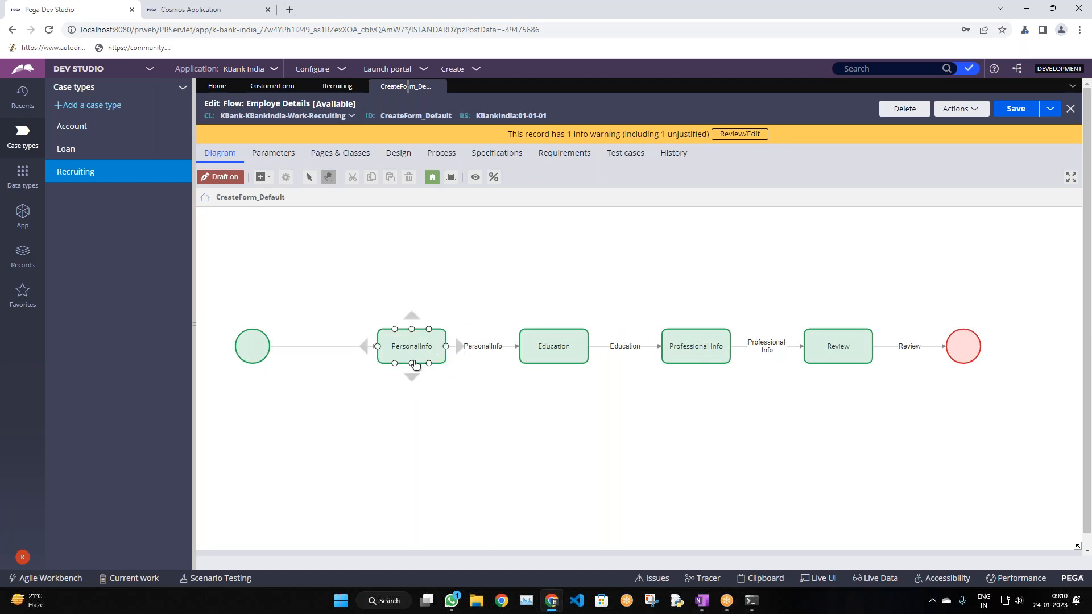
{"action": "left_click", "coordinate": [263, 176]}
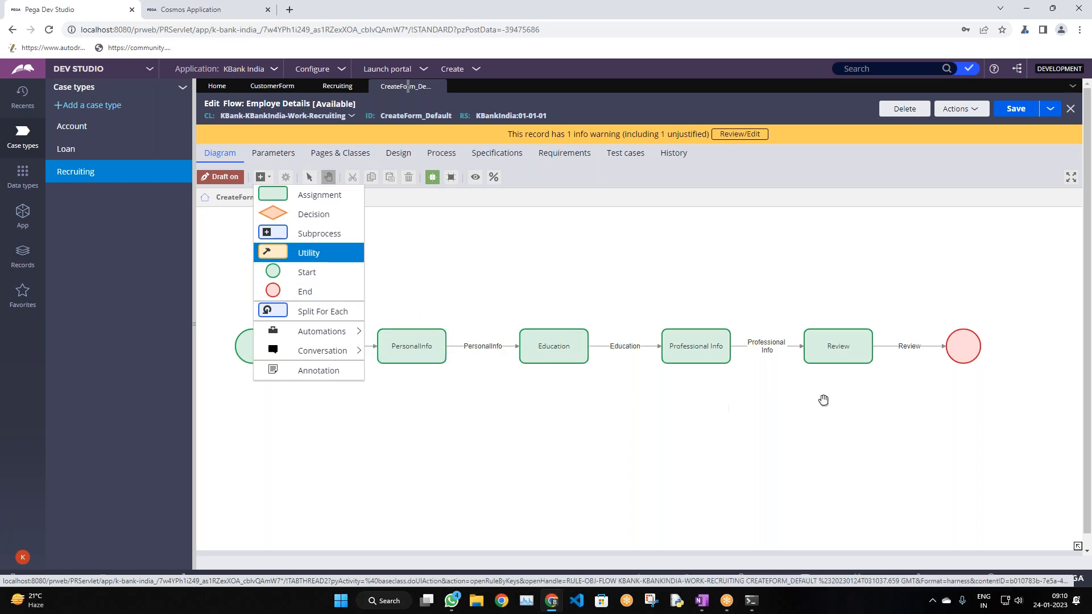
{"action": "left_click", "coordinate": [688, 404]}
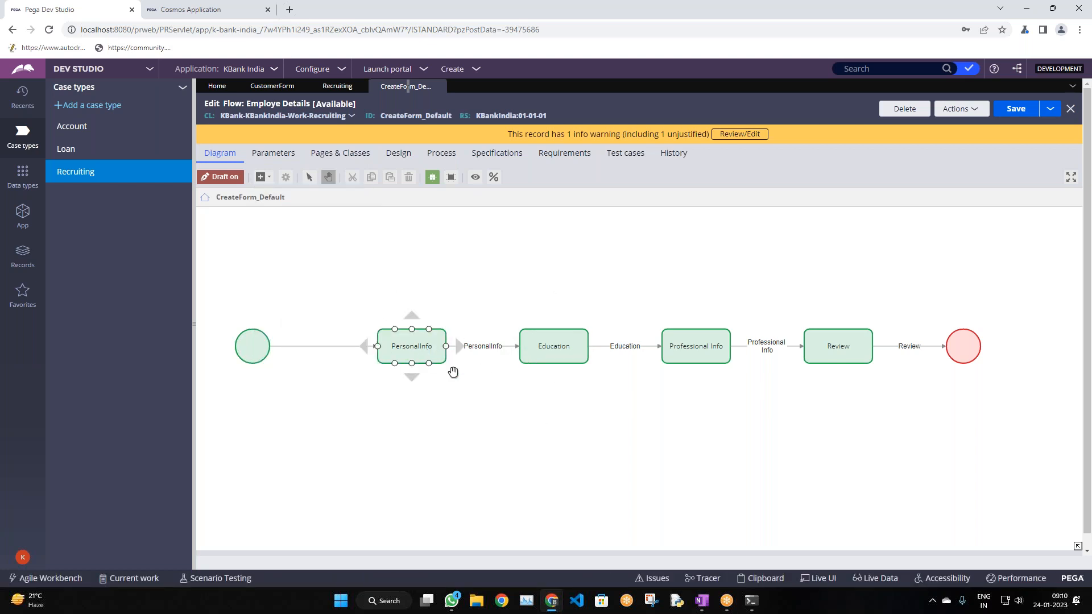
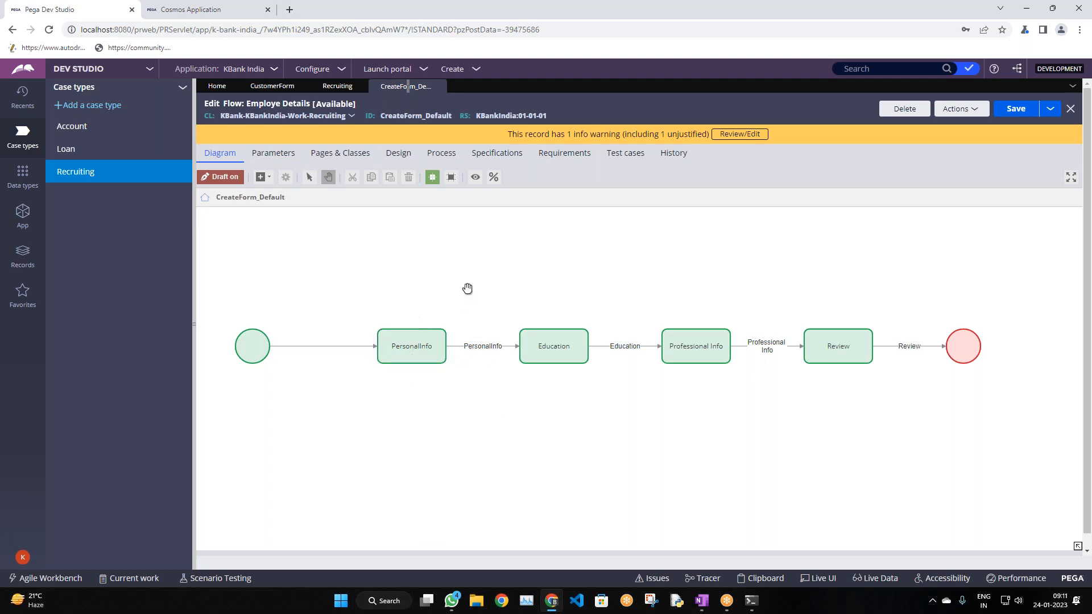
Close the PersonalInfo step properties unchanged, then look over the Recruiting case type and CustomerForm section
{"action": "double_click", "coordinate": [410, 352]}
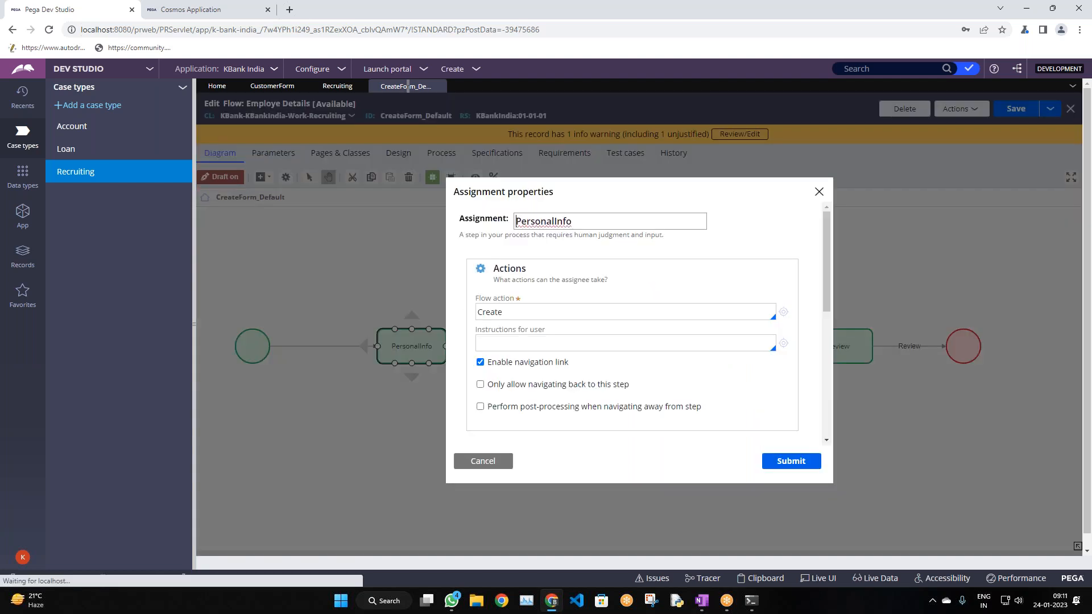
{"action": "left_click", "coordinate": [477, 459]}
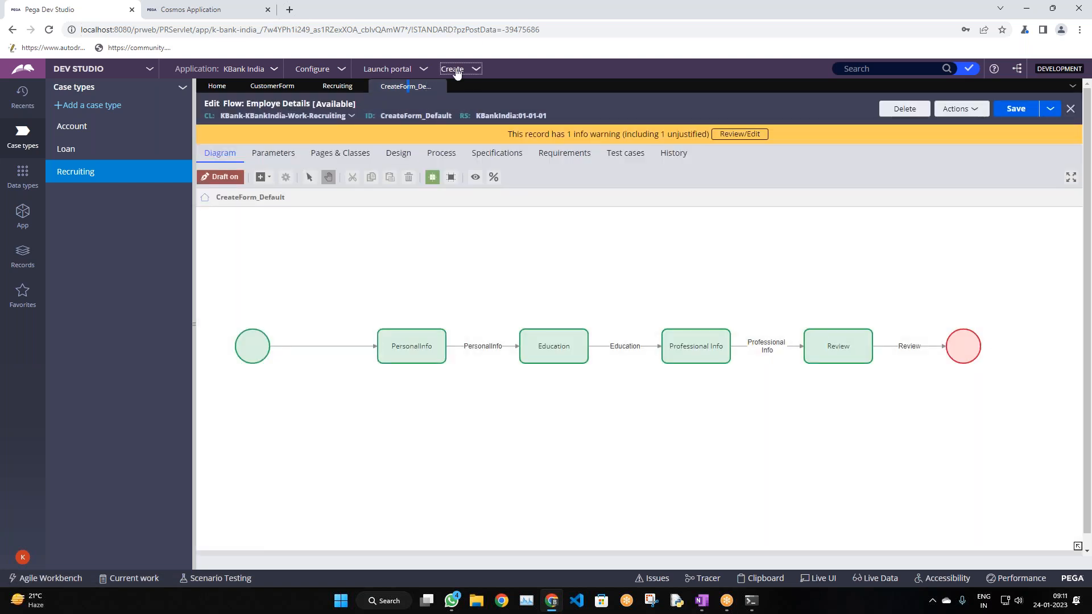
{"action": "left_click", "coordinate": [455, 70]}
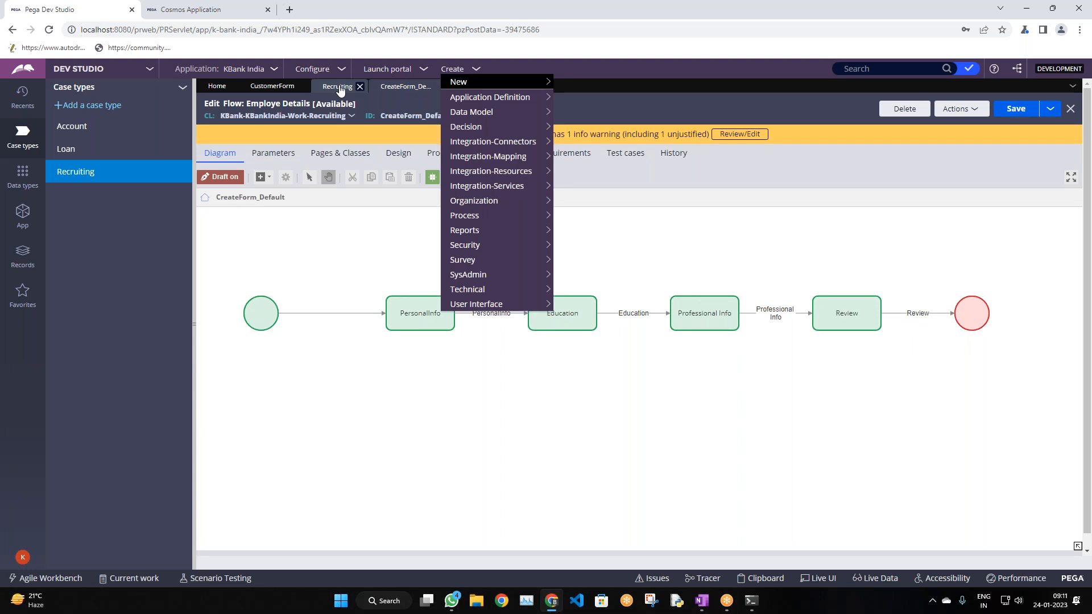
{"action": "left_click", "coordinate": [337, 86]}
{"action": "left_click", "coordinate": [272, 86]}
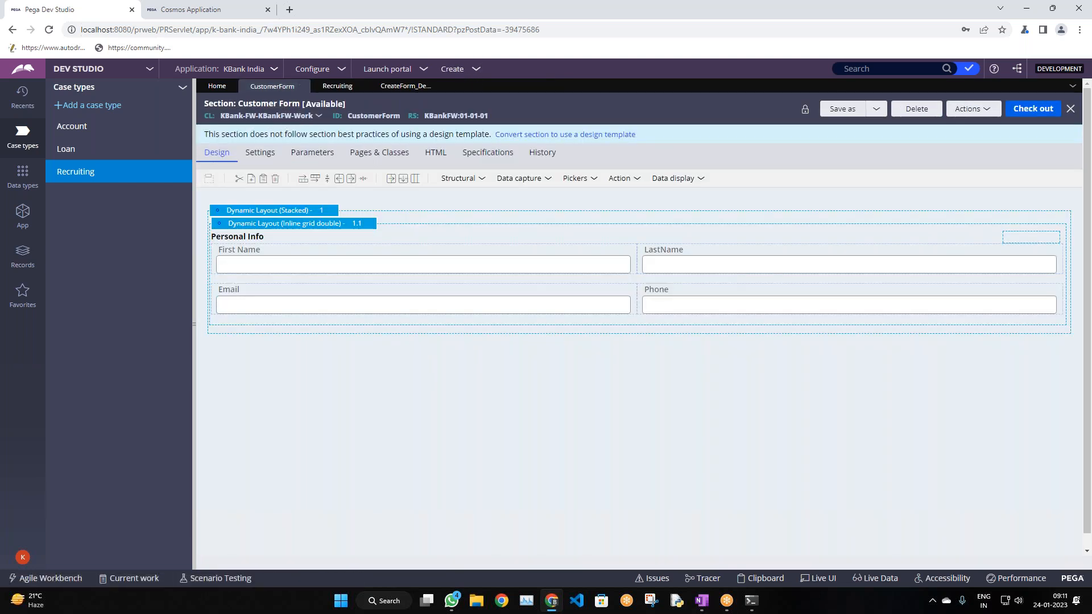
Show the App explorer and start a new Flow Action record from Create > Process
{"action": "left_click", "coordinate": [453, 69]}
{"action": "left_click", "coordinate": [23, 213]}
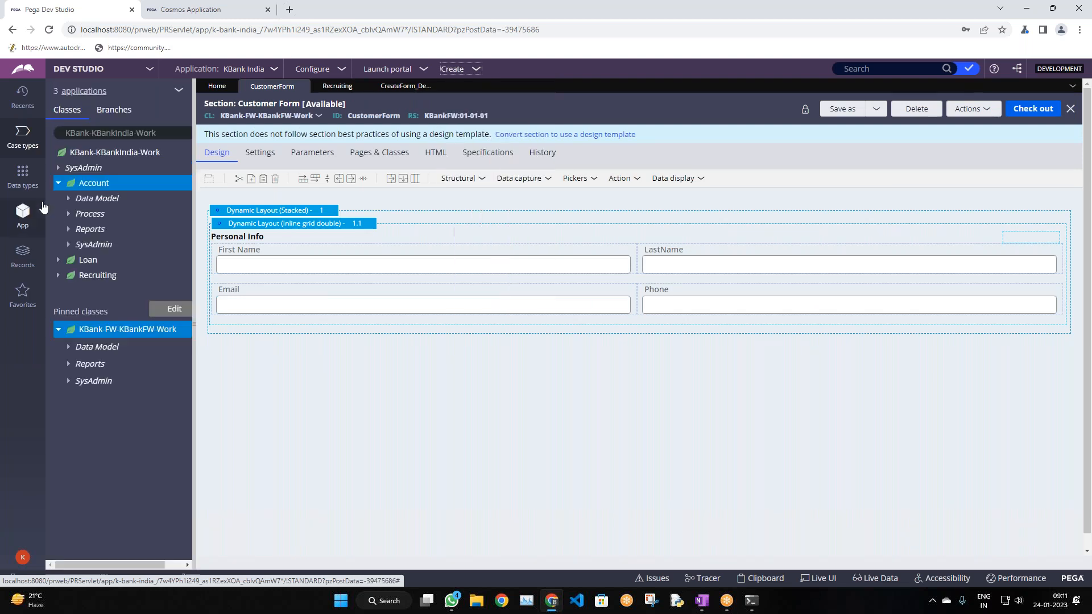
{"action": "left_click", "coordinate": [452, 74]}
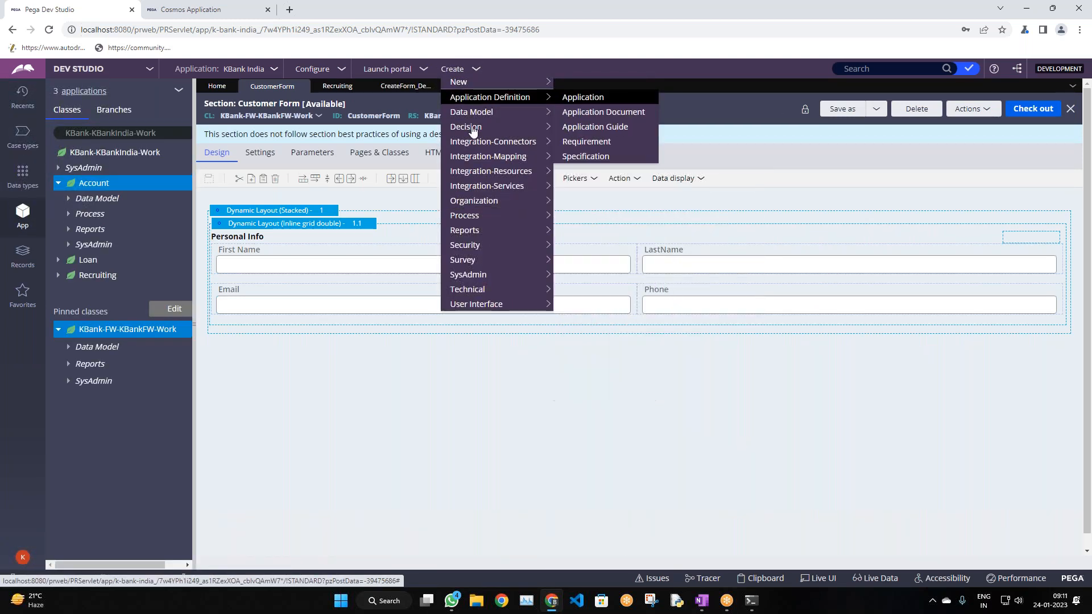
{"action": "mouse_move", "coordinate": [481, 217]}
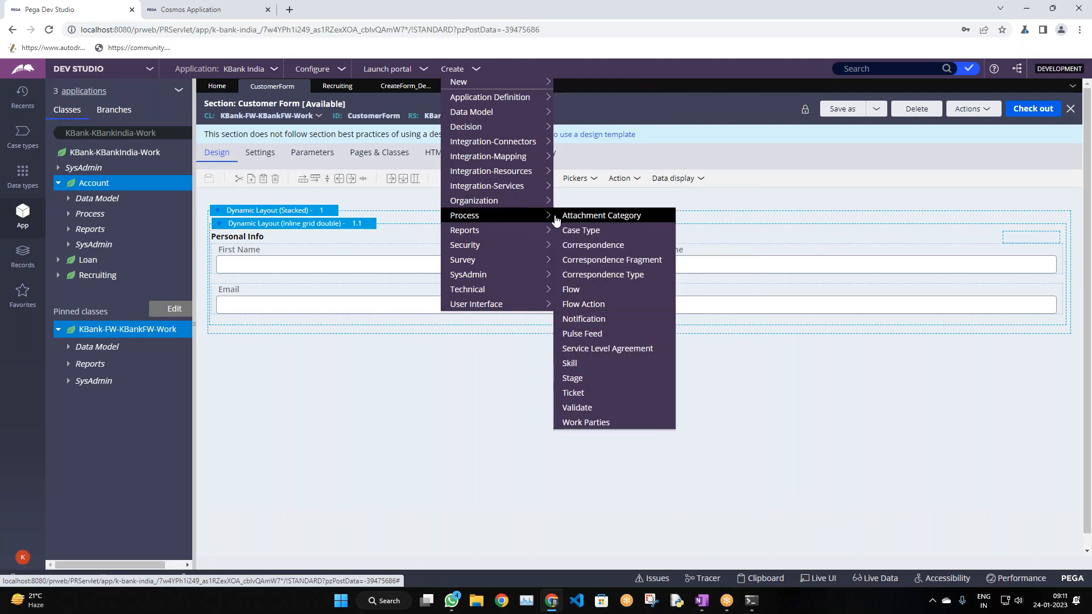
{"action": "left_click", "coordinate": [575, 306]}
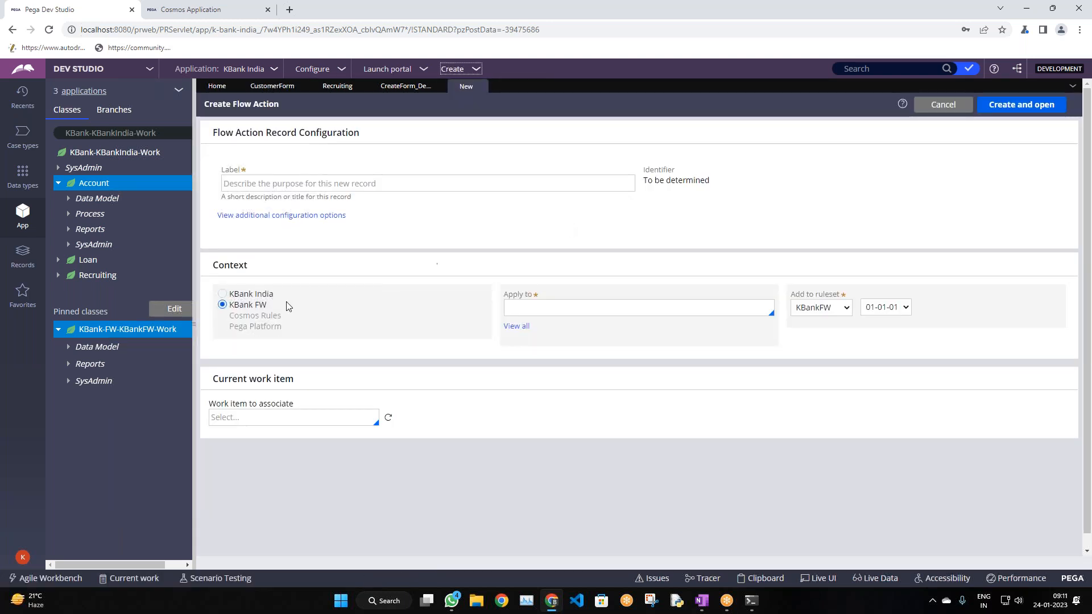
Label the new flow action 'Personal Info'
{"action": "left_click", "coordinate": [442, 184]}
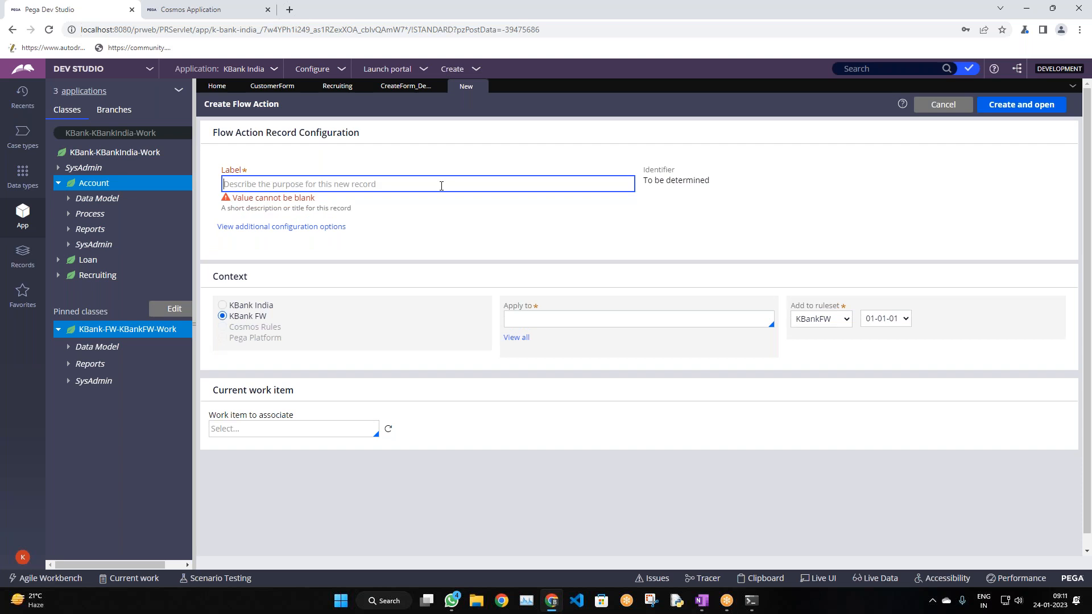
{"action": "type", "text": "Customer Info"}
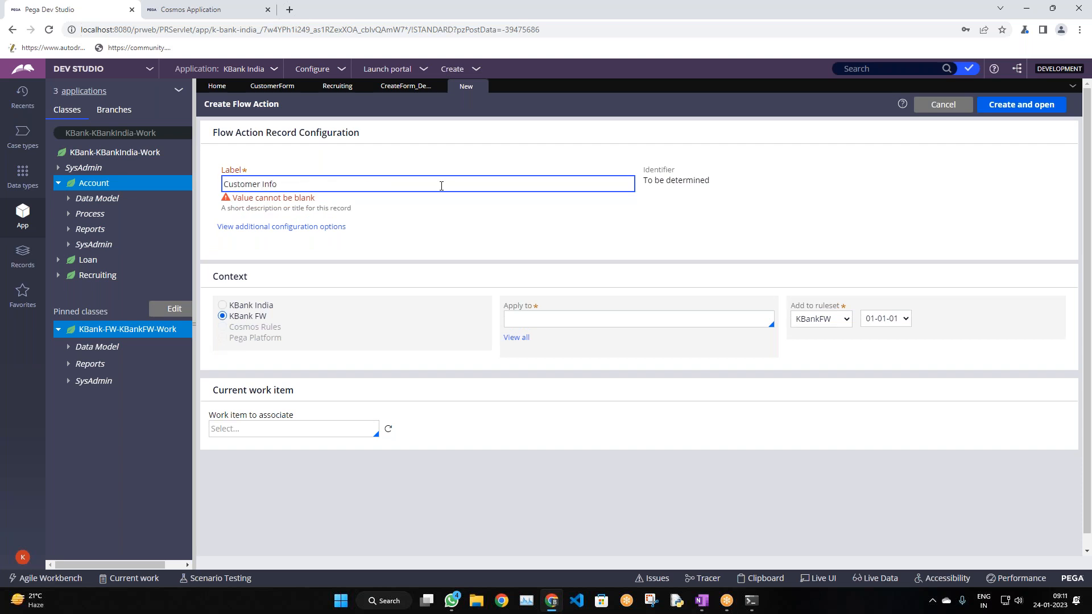
{"action": "key", "text": "ctrl+a"}
{"action": "type", "text": "P"}
{"action": "left_click", "coordinate": [478, 236]}
Apply the flow action to class KBank-FW-KBankFW-Work, picked from the full class list
{"action": "left_click", "coordinate": [561, 307]}
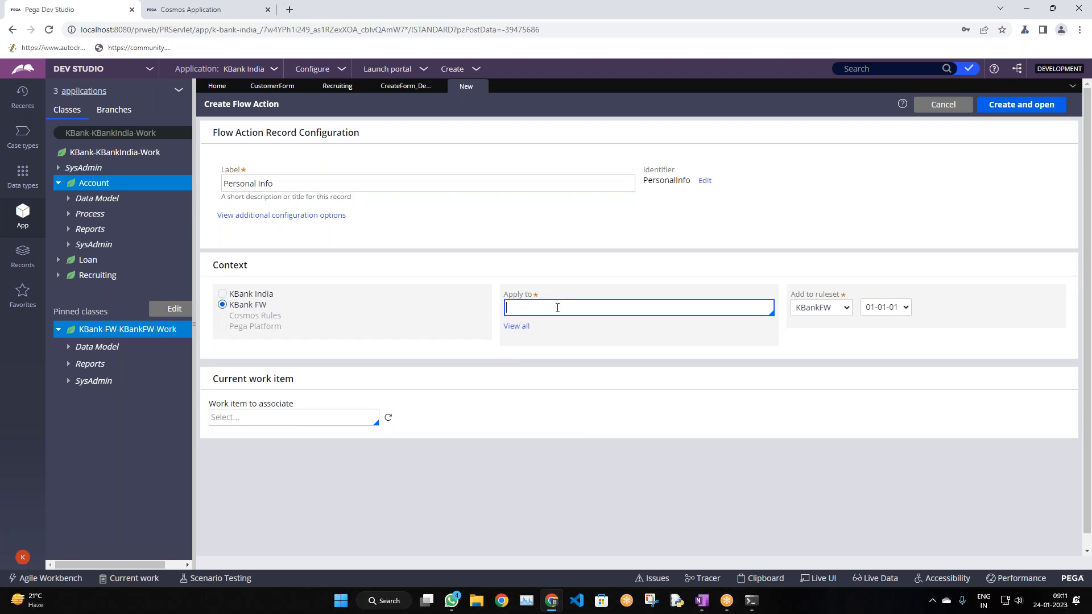
{"action": "left_click", "coordinate": [520, 329]}
{"action": "left_click", "coordinate": [551, 355]}
{"action": "type", "text": "-fw"}
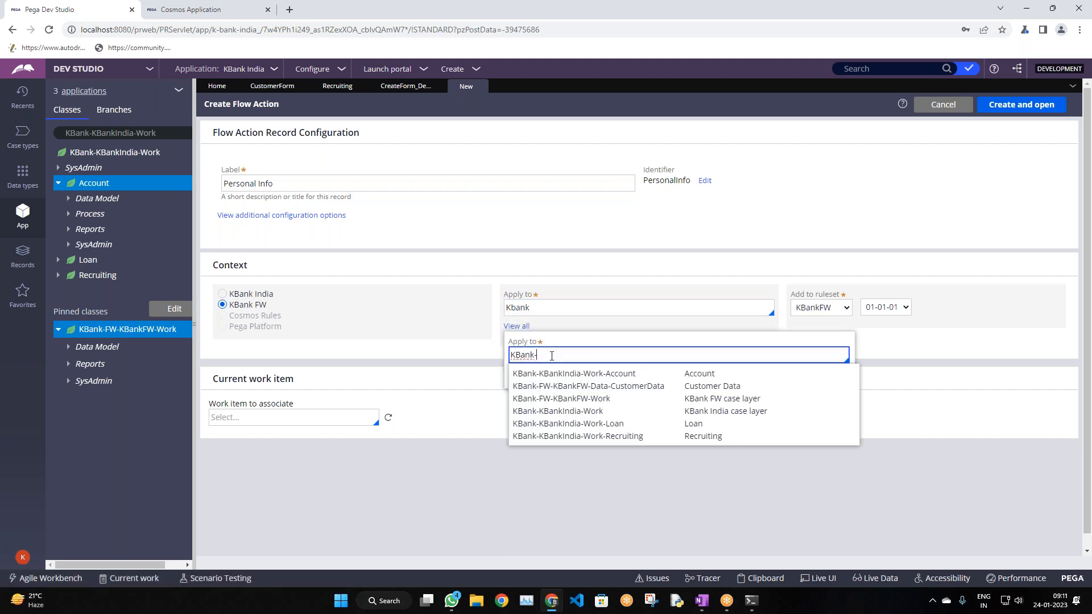
{"action": "left_click", "coordinate": [601, 387]}
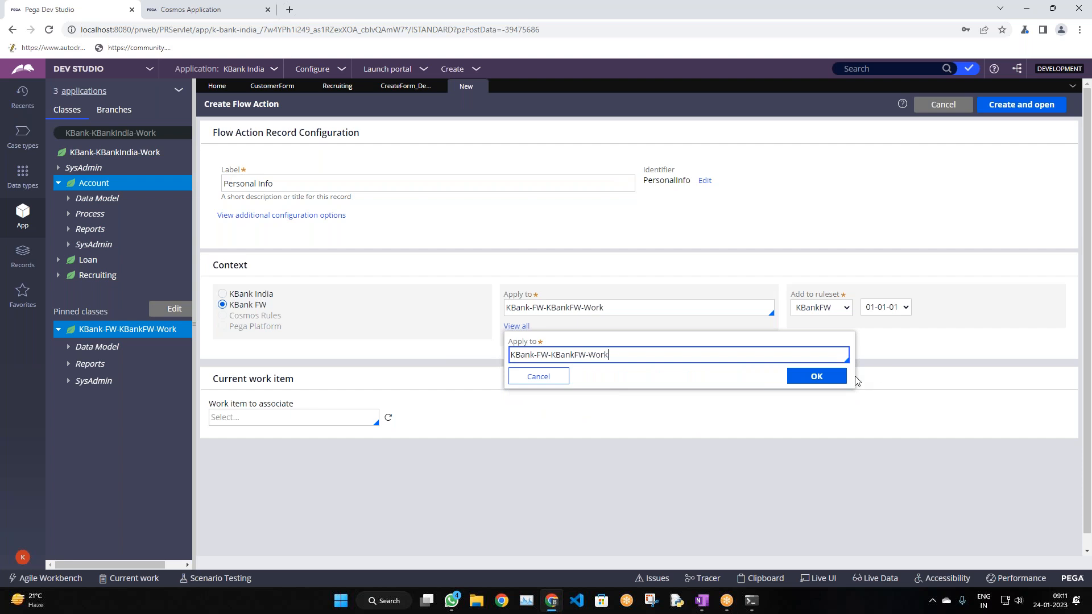
{"action": "left_click", "coordinate": [816, 375]}
Keep ruleset KBankFW version 01-01-01 and create the flow action, opening it
{"action": "left_click", "coordinate": [817, 312]}
{"action": "left_click", "coordinate": [885, 307]}
{"action": "left_click", "coordinate": [883, 318]}
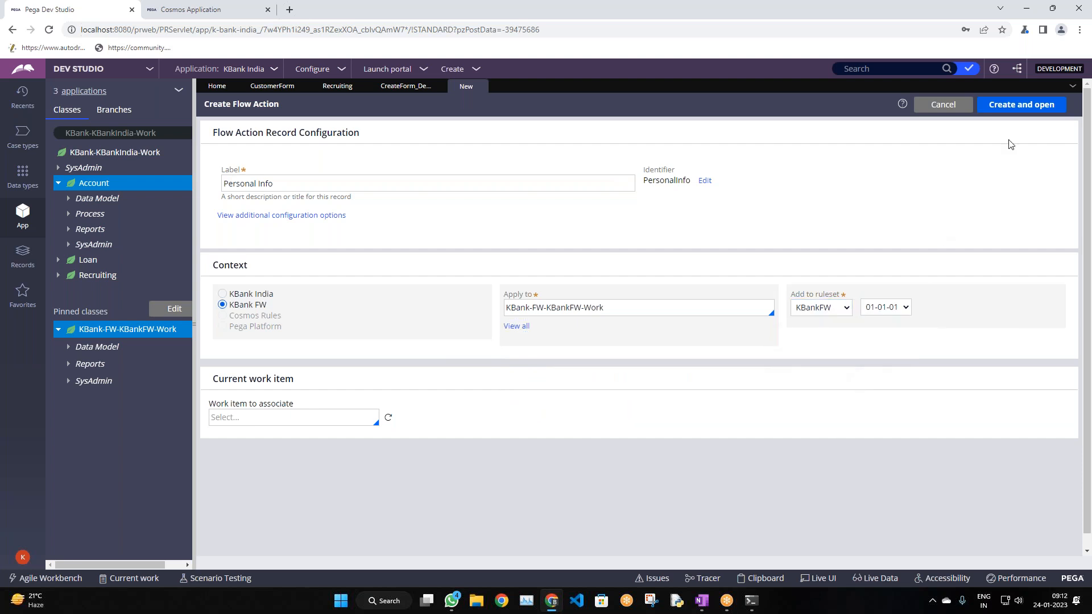
{"action": "left_click", "coordinate": [1020, 103]}
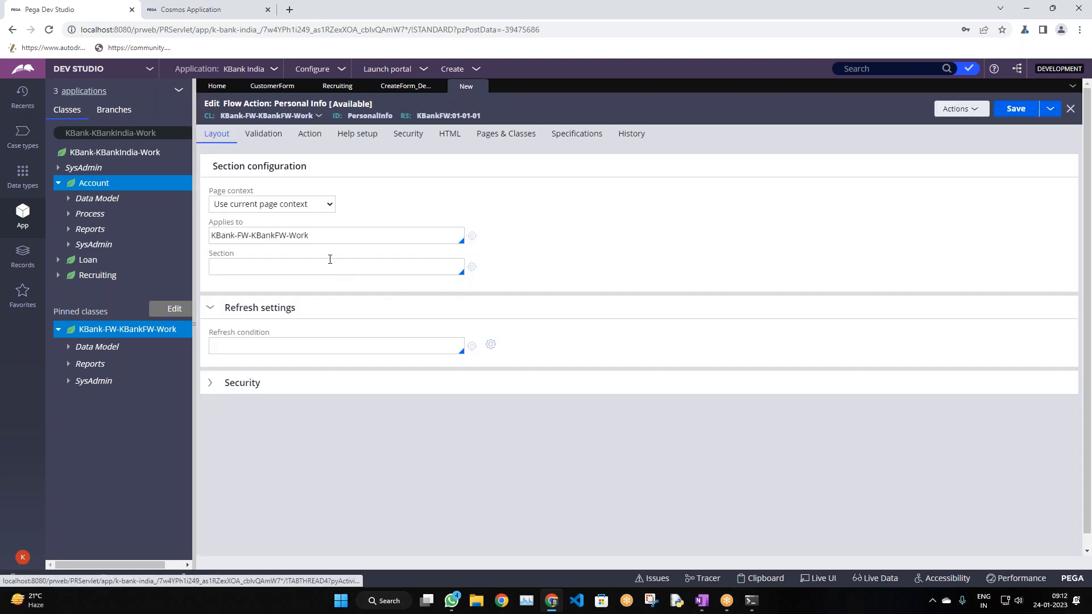
Review the flow action's pre-processing, post-processing and validation settings without changing them
{"action": "left_click", "coordinate": [329, 260]}
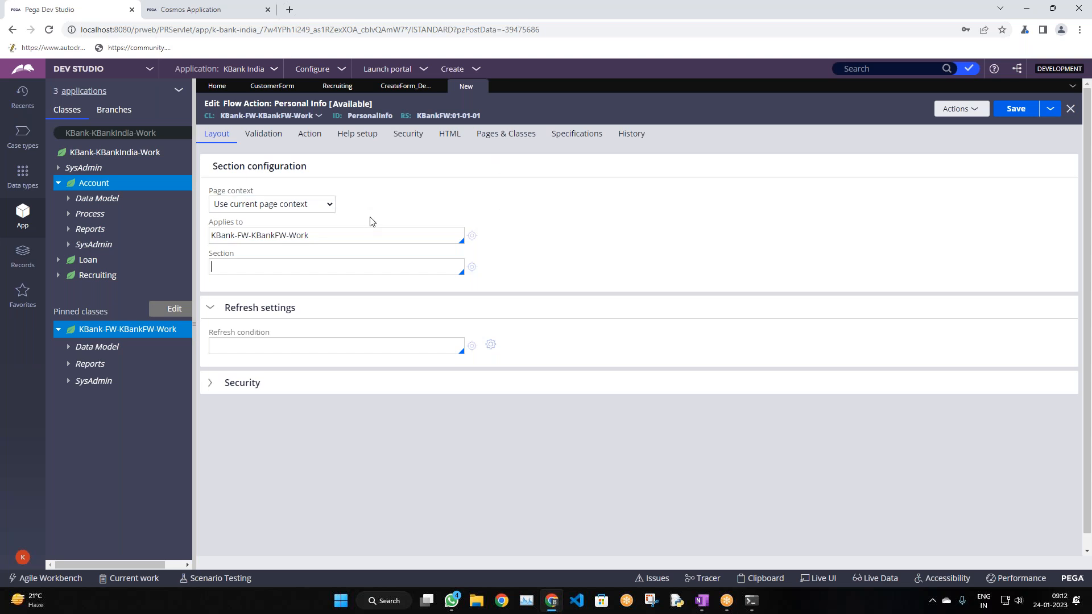
{"action": "left_click", "coordinate": [310, 134]}
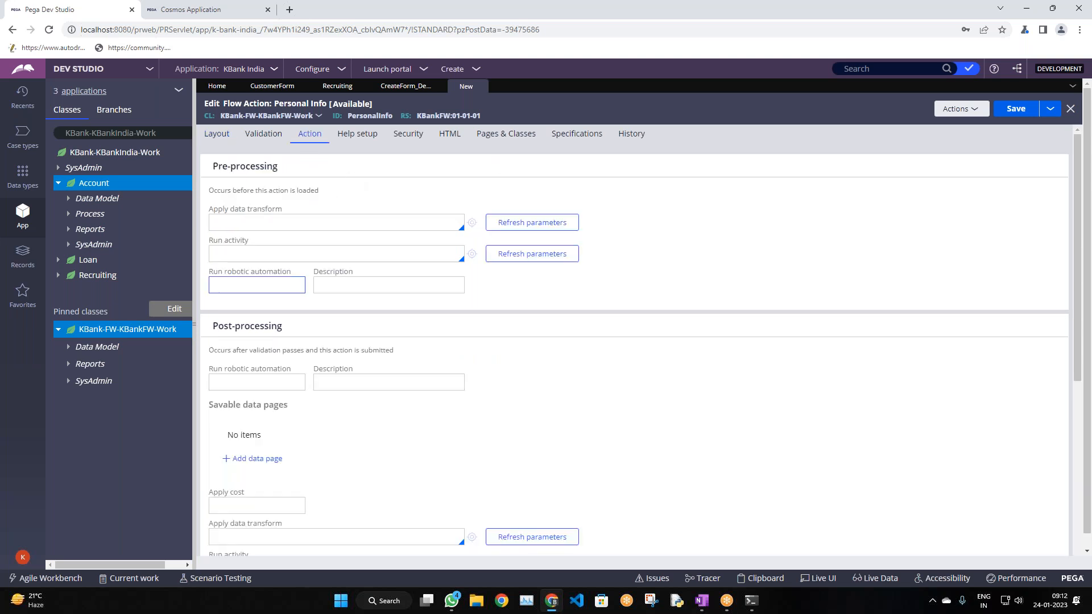
{"action": "left_click_drag", "start_coordinate": [203, 166], "coordinate": [295, 178]}
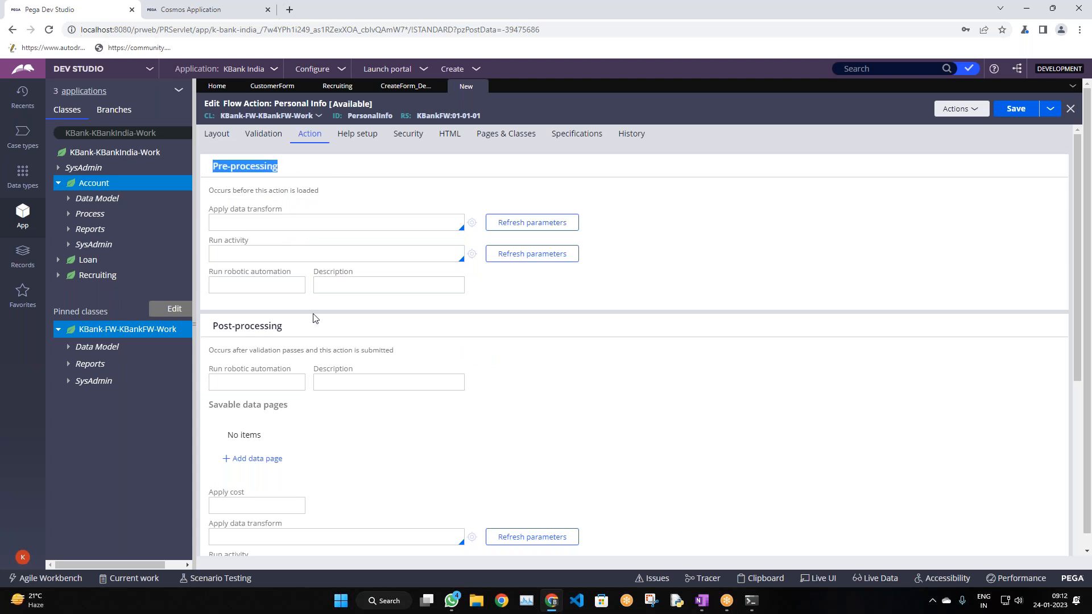
{"action": "left_click_drag", "start_coordinate": [298, 332], "coordinate": [207, 319]}
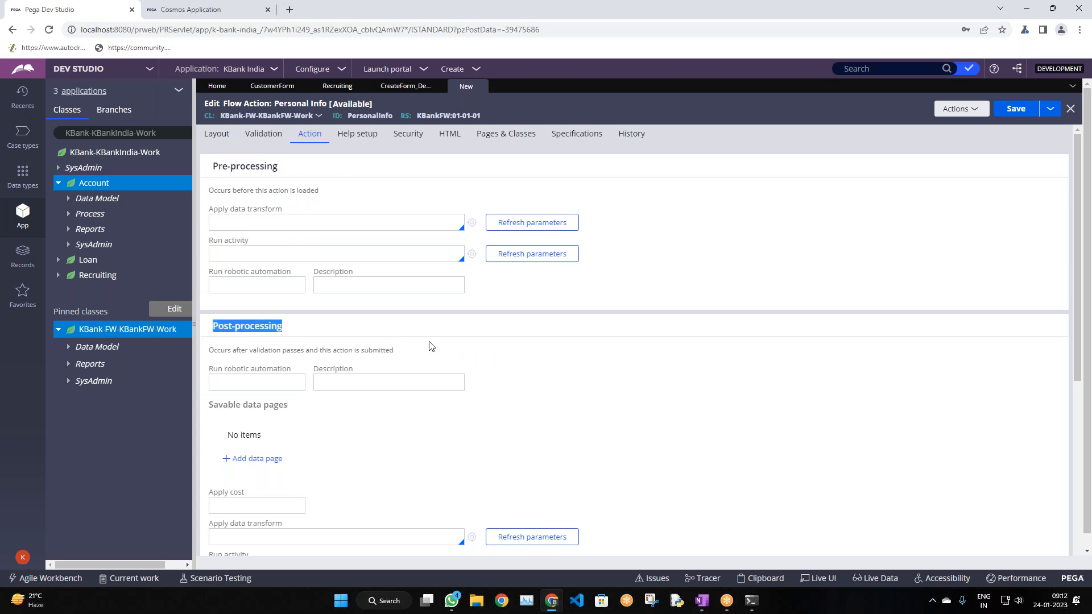
{"action": "scroll", "coordinate": [443, 321], "scroll_direction": "down", "scroll_amount": 5}
{"action": "scroll", "coordinate": [298, 344], "scroll_direction": "up", "scroll_amount": 4}
{"action": "scroll", "coordinate": [298, 344], "scroll_direction": "up", "scroll_amount": 2}
{"action": "left_click", "coordinate": [253, 145]}
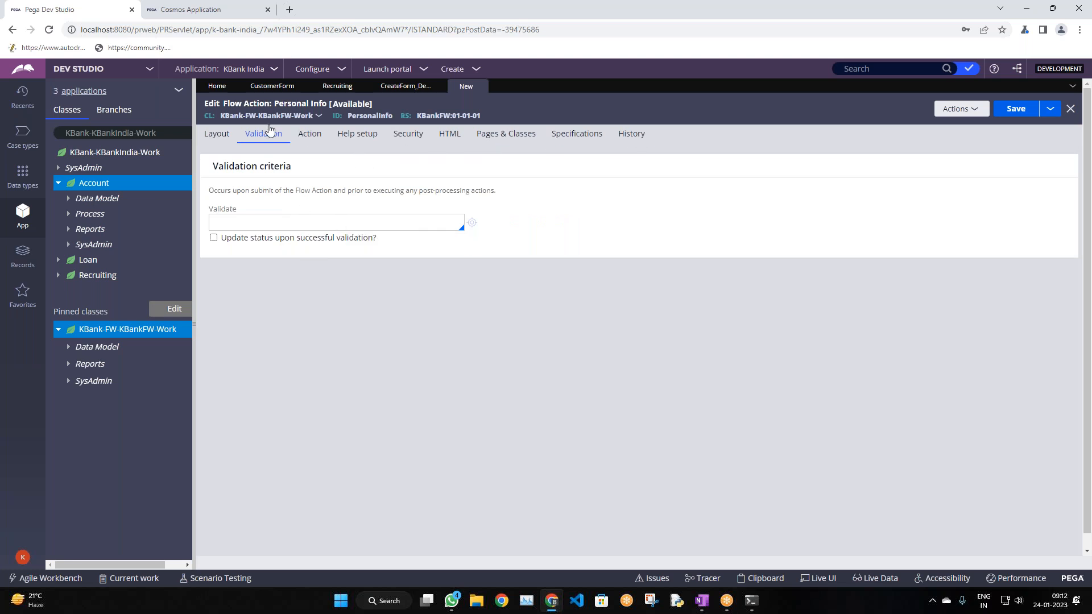
{"action": "left_click", "coordinate": [309, 137]}
{"action": "left_click_drag", "start_coordinate": [373, 136], "coordinate": [360, 137]}
{"action": "left_click", "coordinate": [217, 134]}
Choose CustomerForm as the displayed section and save the Personal Info flow action
{"action": "left_click", "coordinate": [274, 268]}
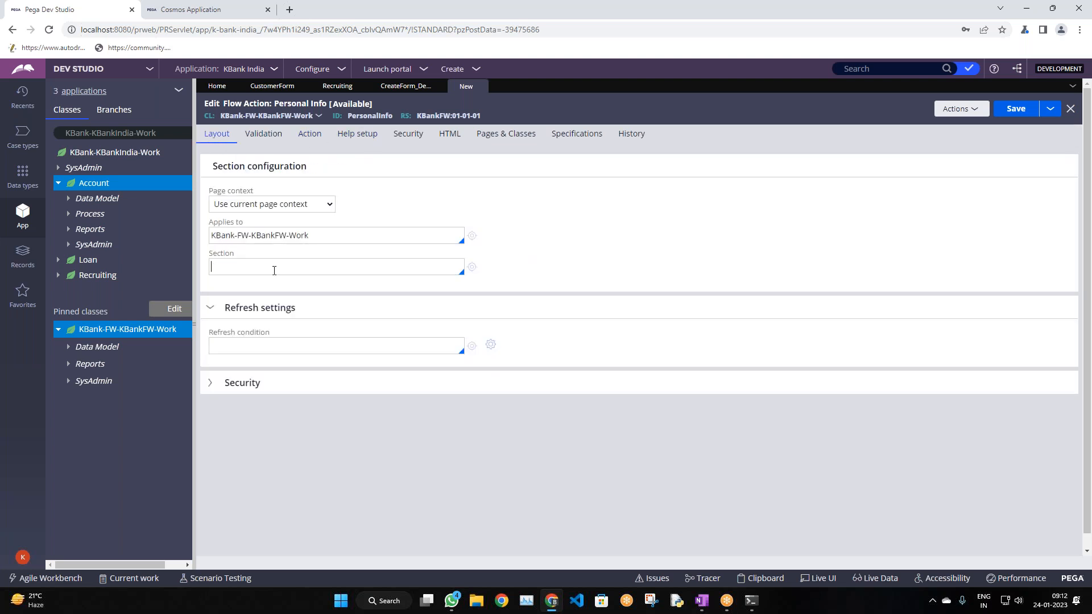
{"action": "left_click_drag", "start_coordinate": [211, 254], "coordinate": [230, 255]}
{"action": "left_click", "coordinate": [235, 266]}
{"action": "key", "text": "Down"}
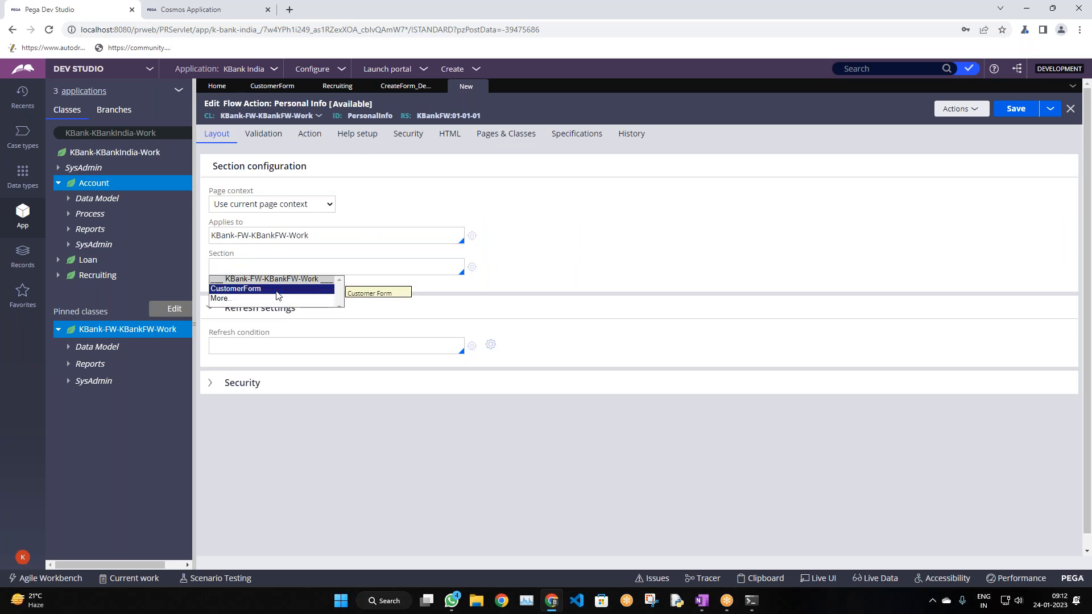
{"action": "left_click", "coordinate": [278, 290]}
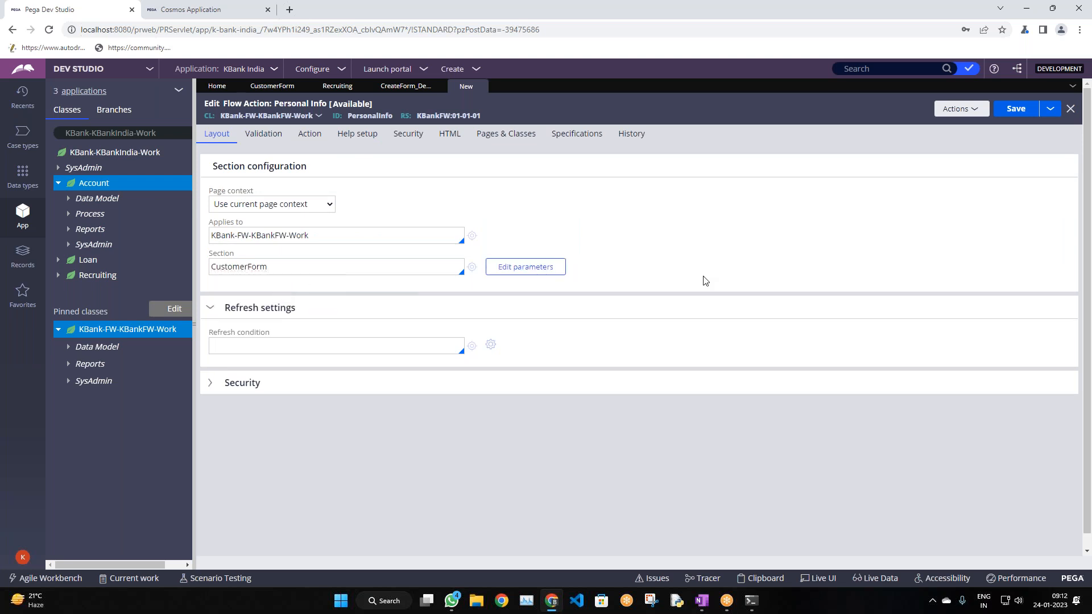
{"action": "left_click", "coordinate": [1015, 108]}
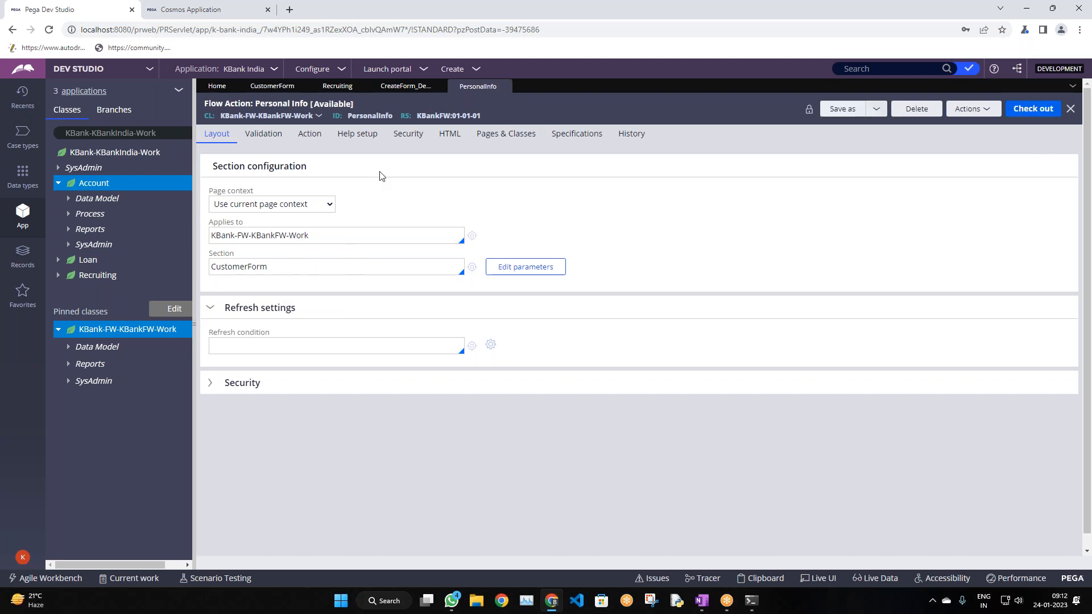
Replace the PersonalInfo assignment's Create flow action with PersonalInfo and save the Employe Details flow
{"action": "double_click", "coordinate": [358, 116]}
{"action": "left_click", "coordinate": [406, 86]}
{"action": "double_click", "coordinate": [419, 312]}
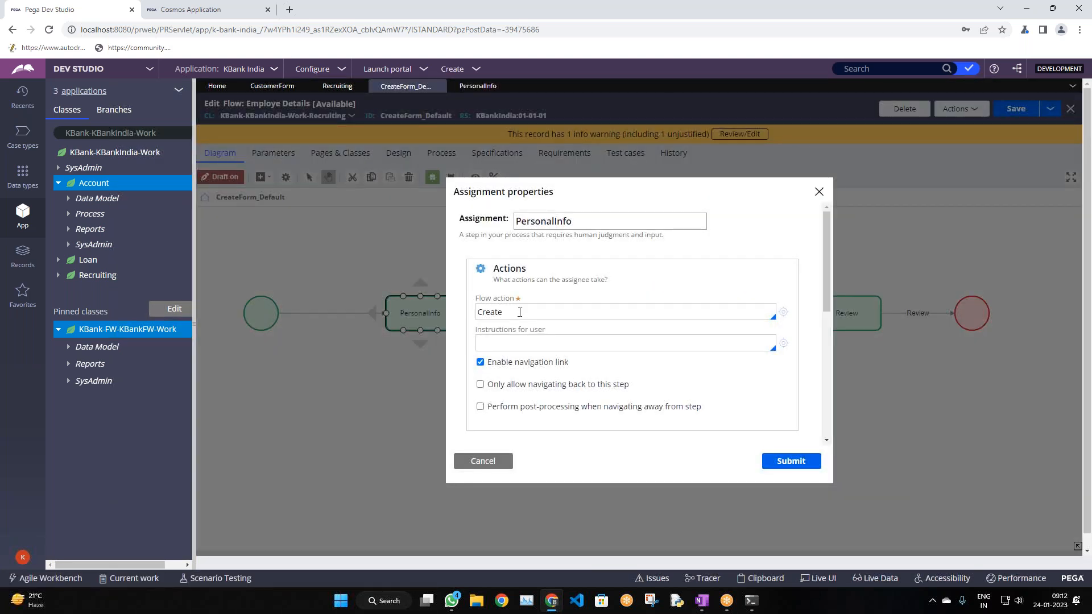
{"action": "double_click", "coordinate": [520, 313]}
{"action": "key", "text": "BackSpace"}
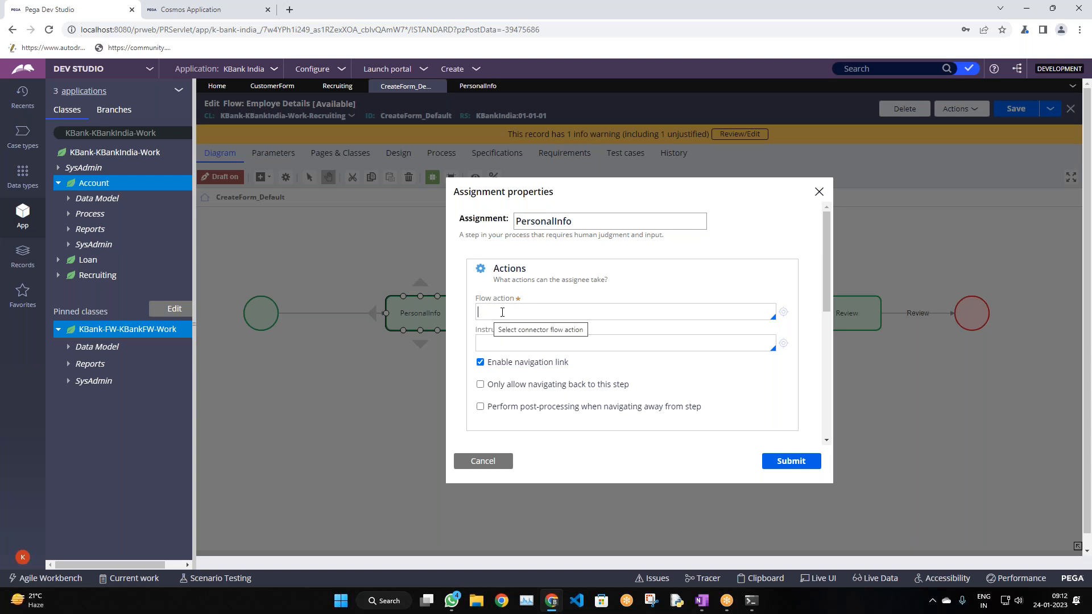
{"action": "left_click", "coordinate": [544, 310]}
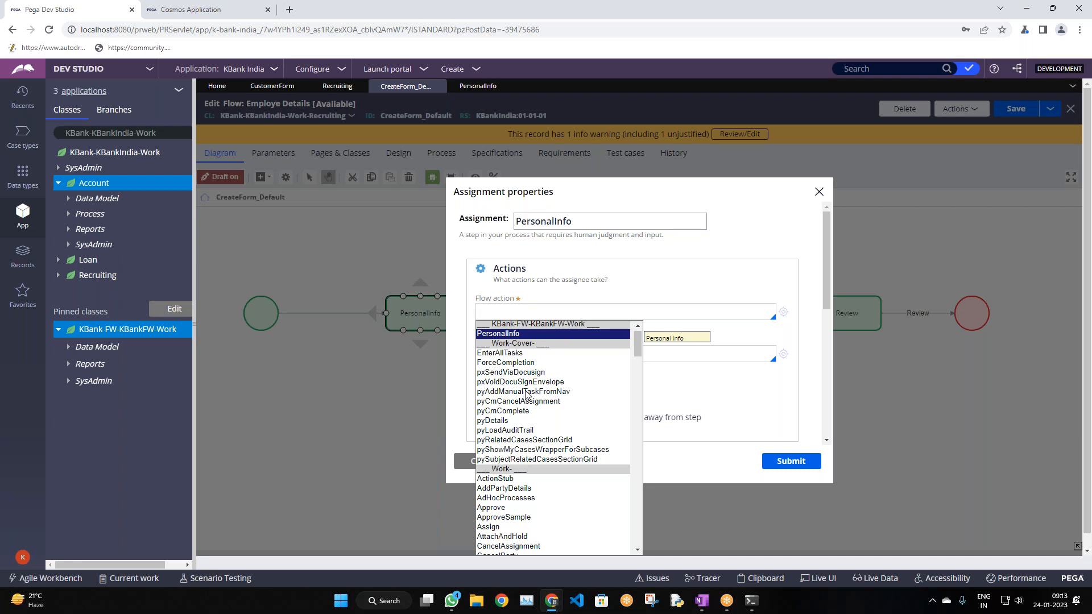
{"action": "key", "text": "Return"}
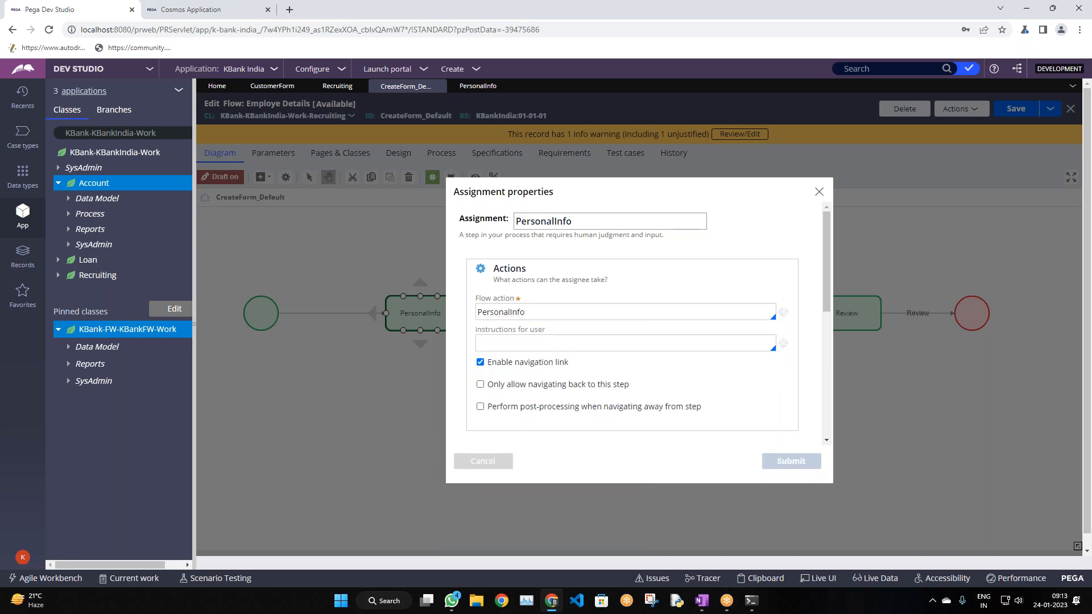
{"action": "left_click", "coordinate": [789, 461]}
{"action": "left_click", "coordinate": [1017, 110]}
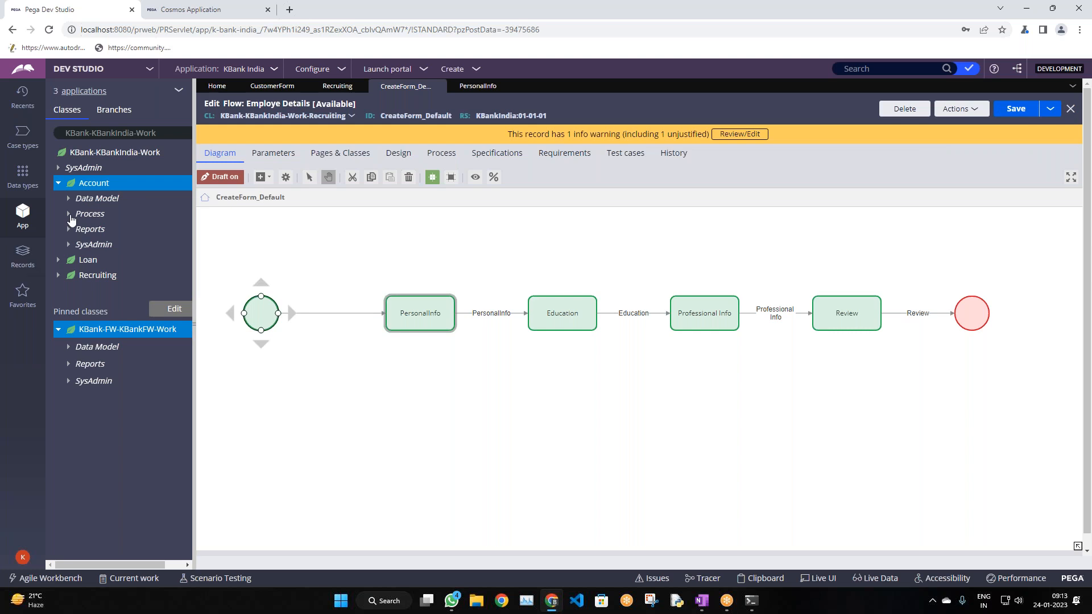
Start a new Recruiting case from the Cosmos portal's Create menu
{"action": "left_click", "coordinate": [193, 14]}
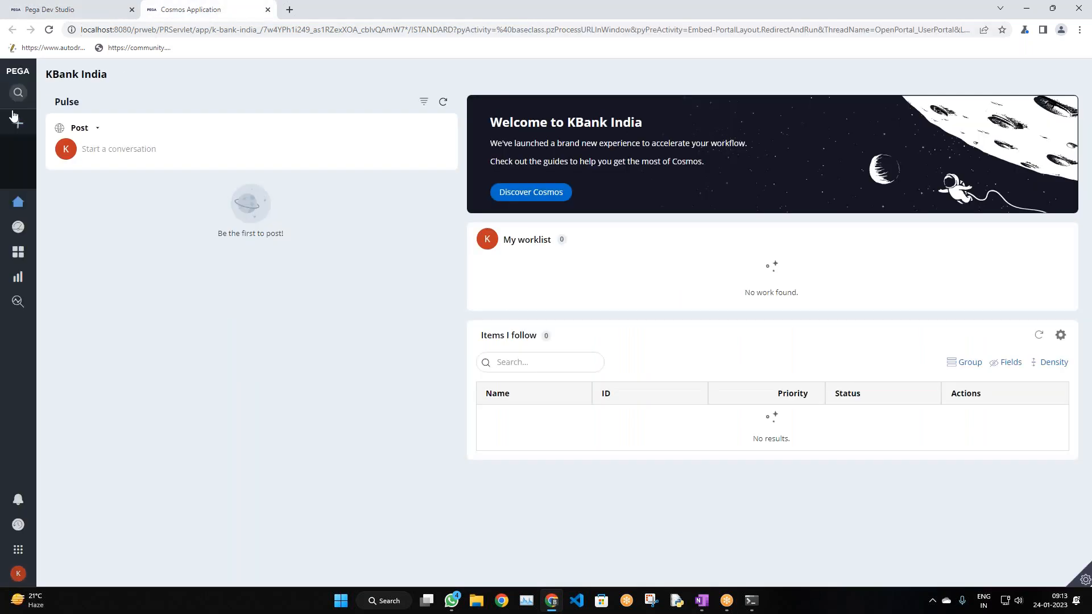
{"action": "left_click", "coordinate": [18, 122]}
{"action": "left_click", "coordinate": [54, 186]}
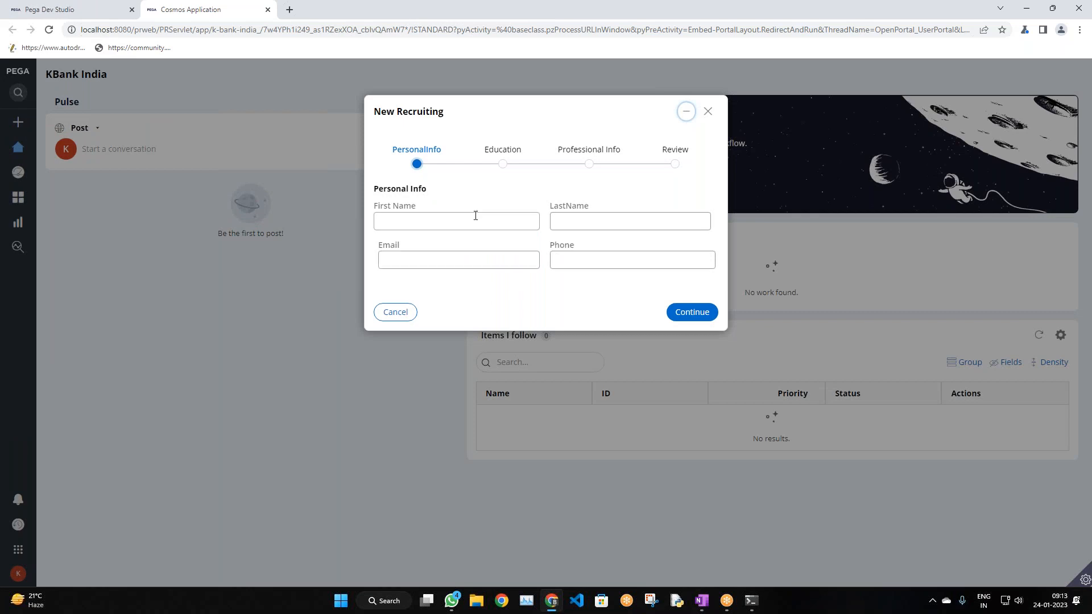
Fill in sample last name, email and phone values and continue to Education
{"action": "left_click", "coordinate": [437, 225]}
{"action": "left_click_drag", "start_coordinate": [380, 214], "coordinate": [422, 217]}
{"action": "left_click_drag", "start_coordinate": [379, 245], "coordinate": [395, 246]}
{"action": "left_click", "coordinate": [418, 220]}
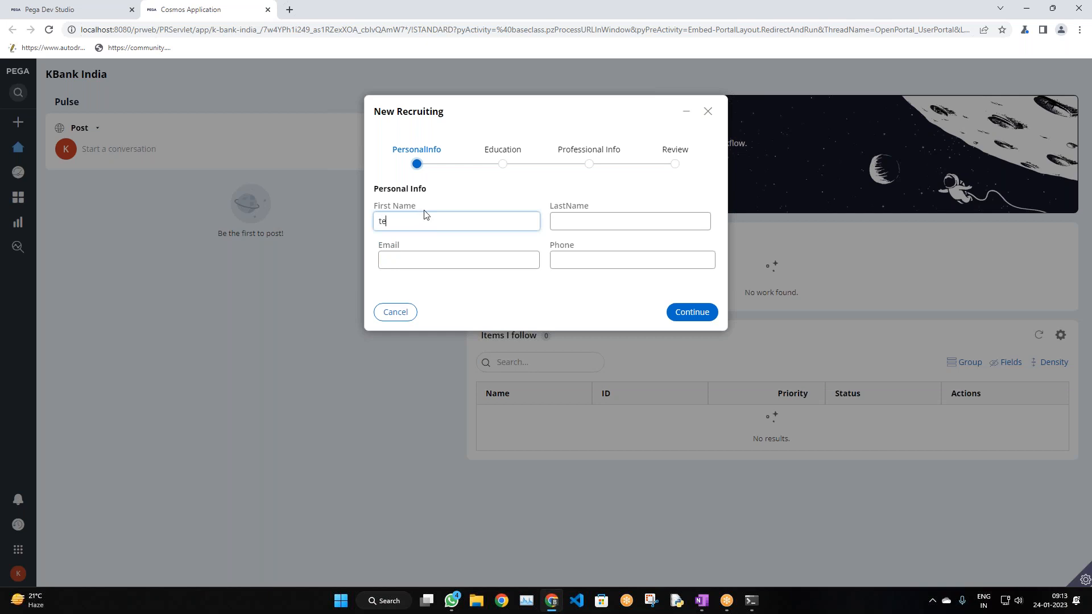
{"action": "left_click", "coordinate": [558, 228]}
{"action": "type", "text": "tsdfs"}
{"action": "left_click", "coordinate": [438, 260]}
{"action": "type", "text": "s"}
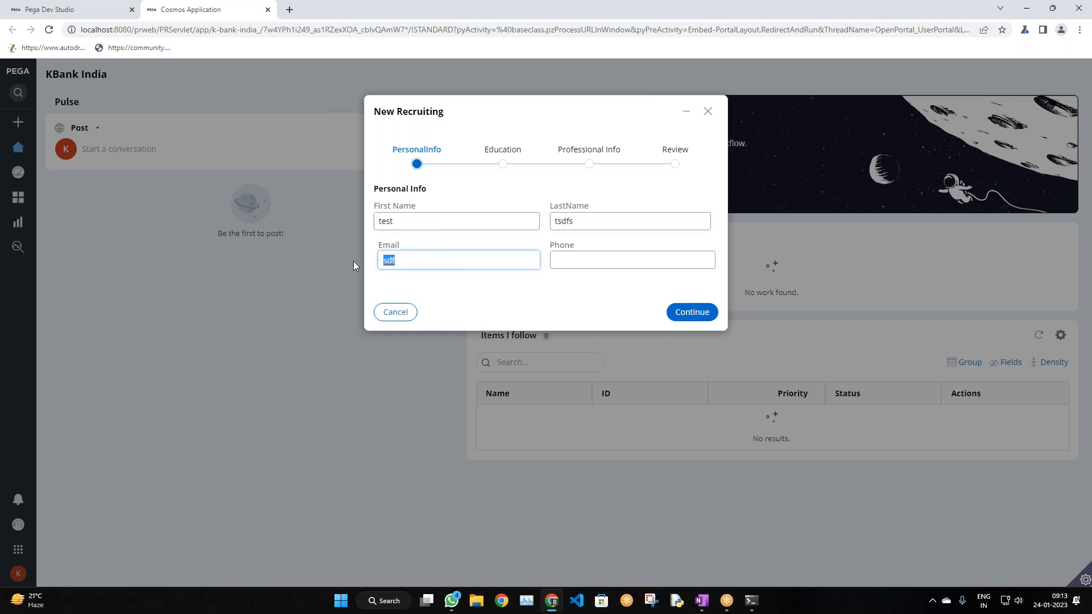
{"action": "type", "text": "test@gmail.com"}
{"action": "left_click", "coordinate": [555, 261]}
{"action": "type", "text": "123123123"}
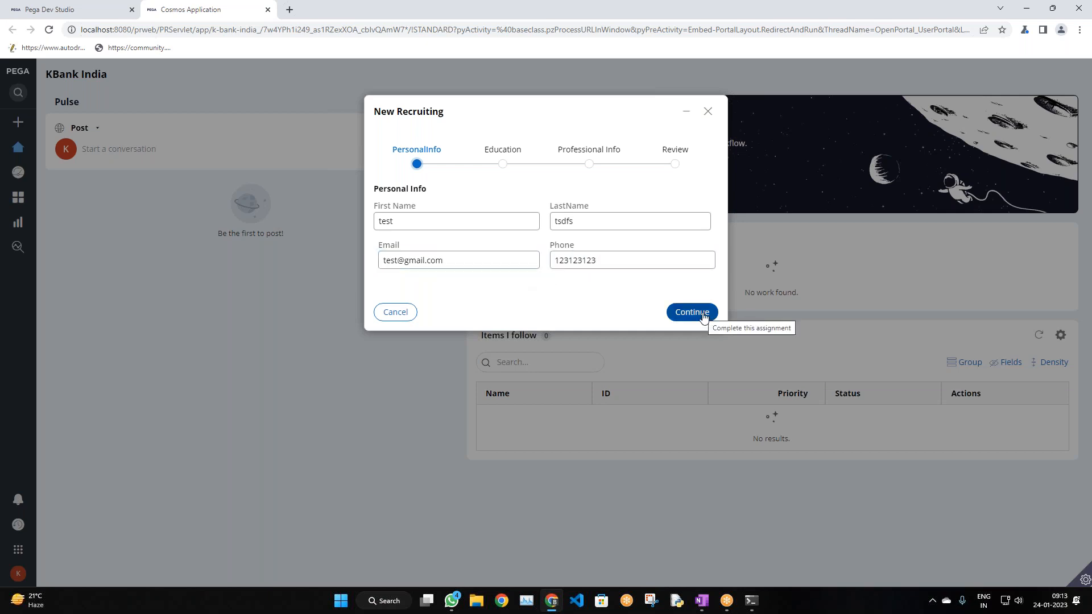
{"action": "left_click", "coordinate": [704, 316]}
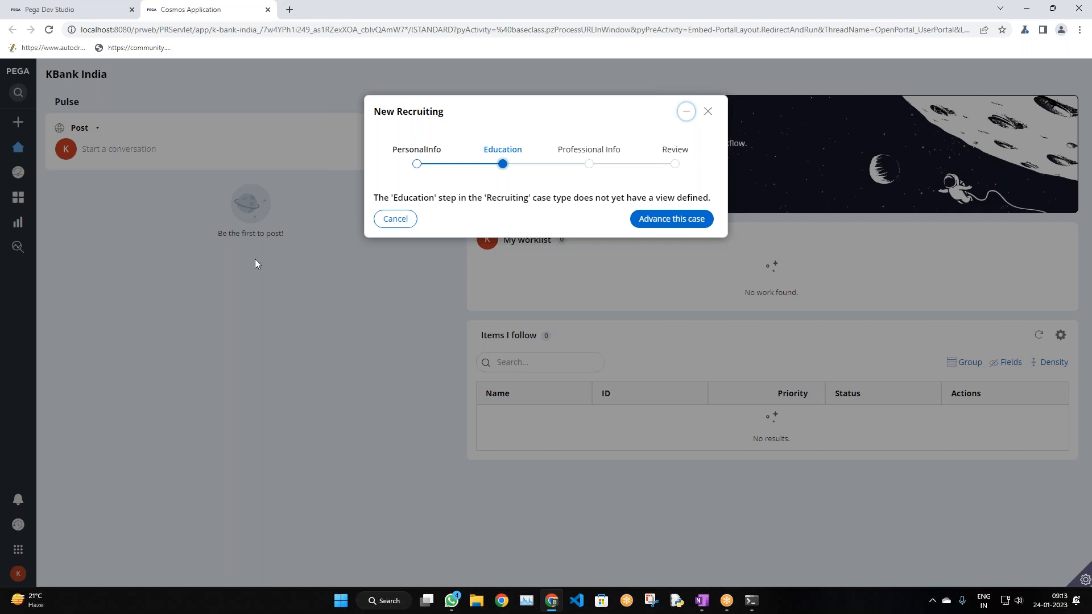
{"action": "left_click", "coordinate": [1084, 580]}
Open the Clipboard Viewer and look at its list of threads
{"action": "left_click", "coordinate": [950, 579]}
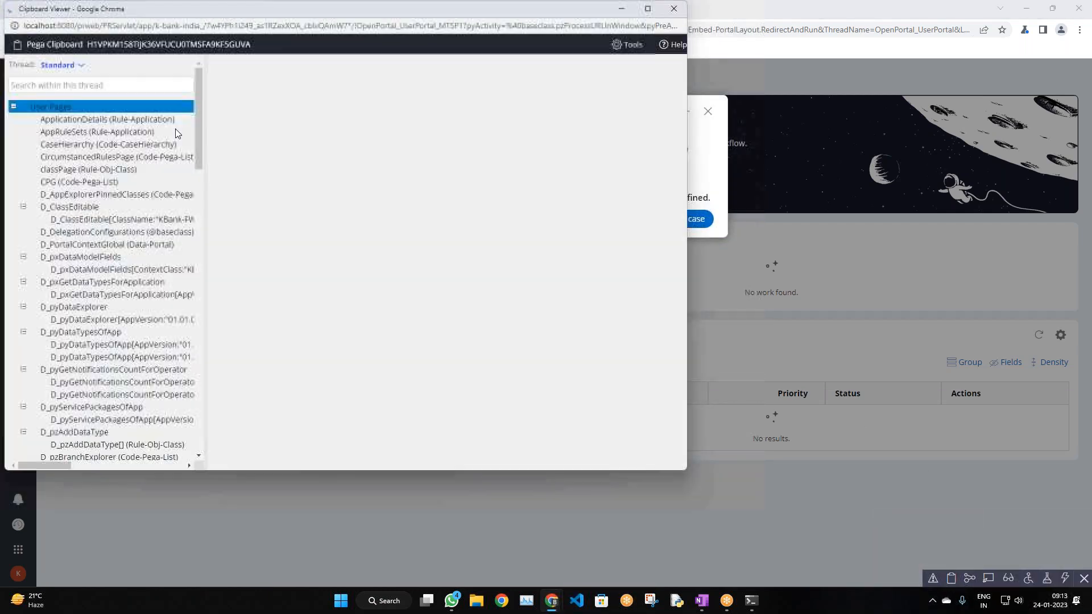
{"action": "left_click_drag", "start_coordinate": [245, 9], "coordinate": [560, 106]}
{"action": "scroll", "coordinate": [413, 327], "scroll_direction": "down", "scroll_amount": 3}
{"action": "scroll", "coordinate": [413, 327], "scroll_direction": "up", "scroll_amount": 5}
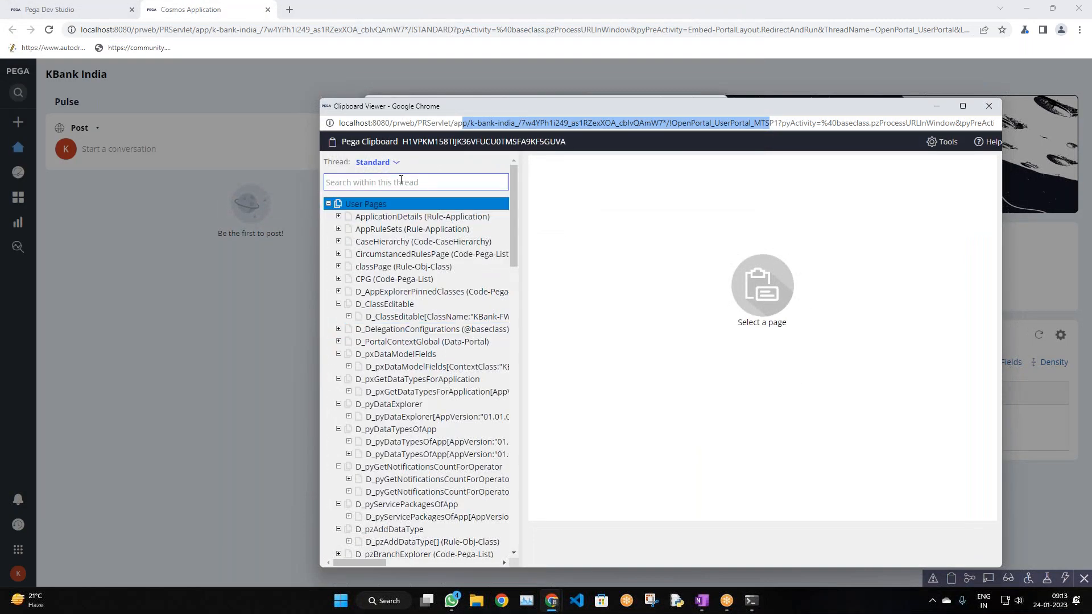
{"action": "left_click", "coordinate": [375, 163]}
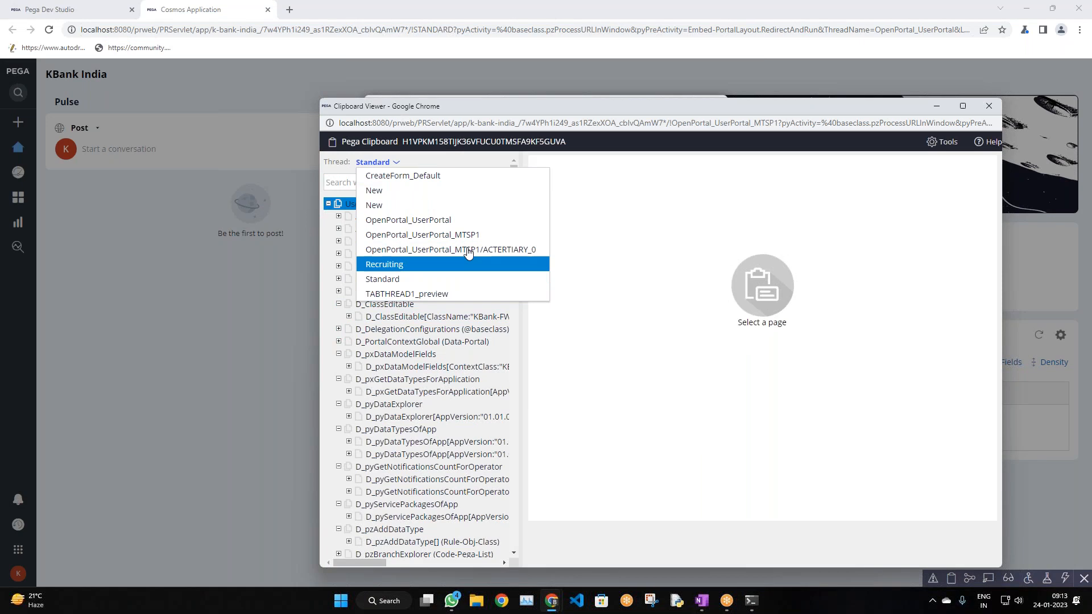
Open the Recruiting case type editor in Dev Studio, then go back to the portal tab
{"action": "left_click", "coordinate": [145, 359]}
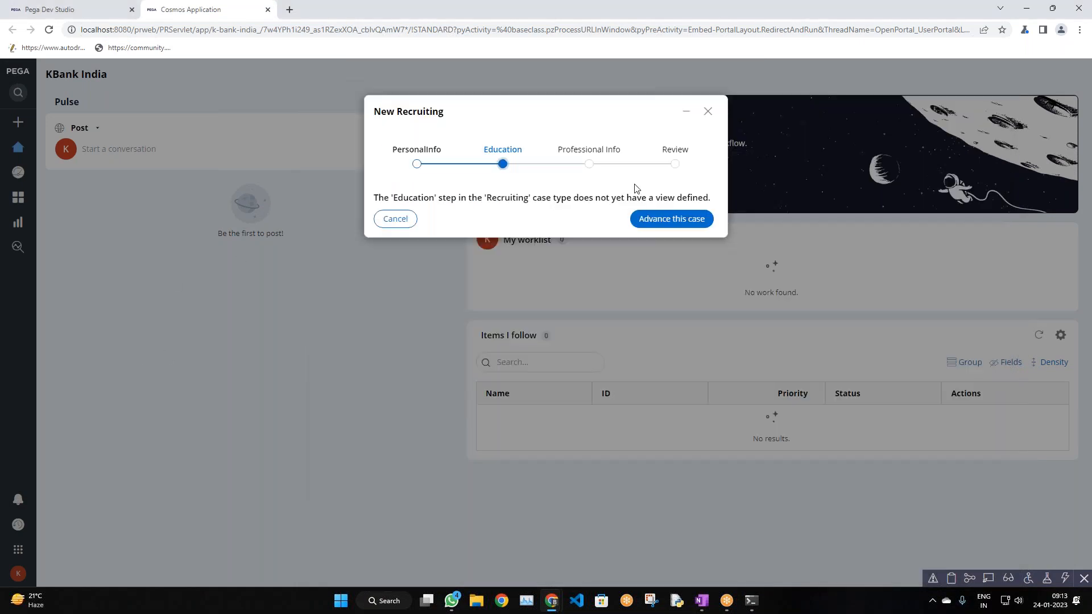
{"action": "left_click", "coordinate": [111, 12]}
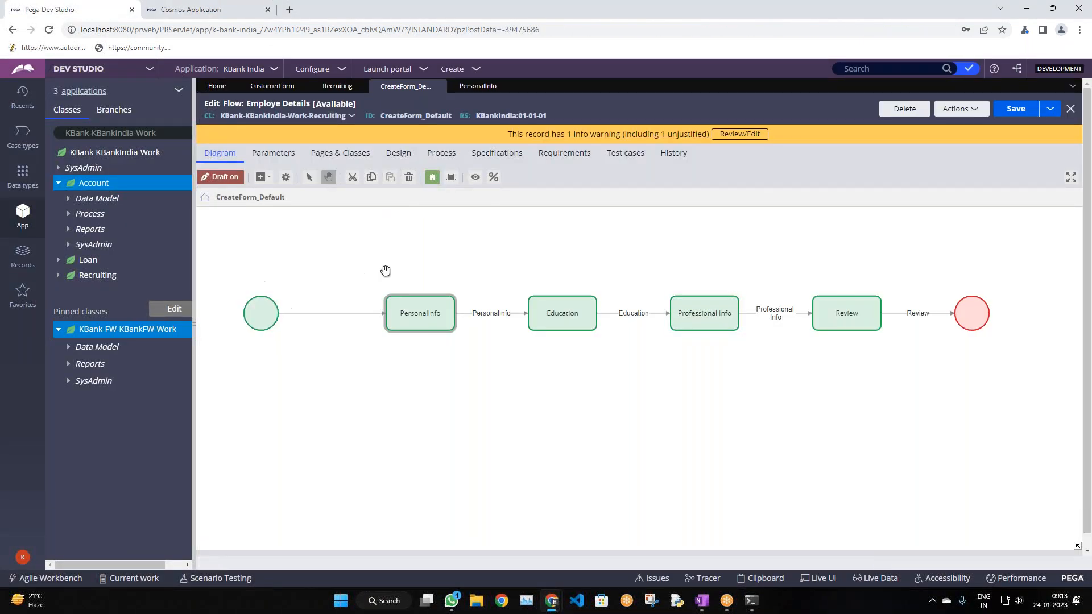
{"action": "left_click", "coordinate": [340, 87]}
{"action": "left_click", "coordinate": [187, 10]}
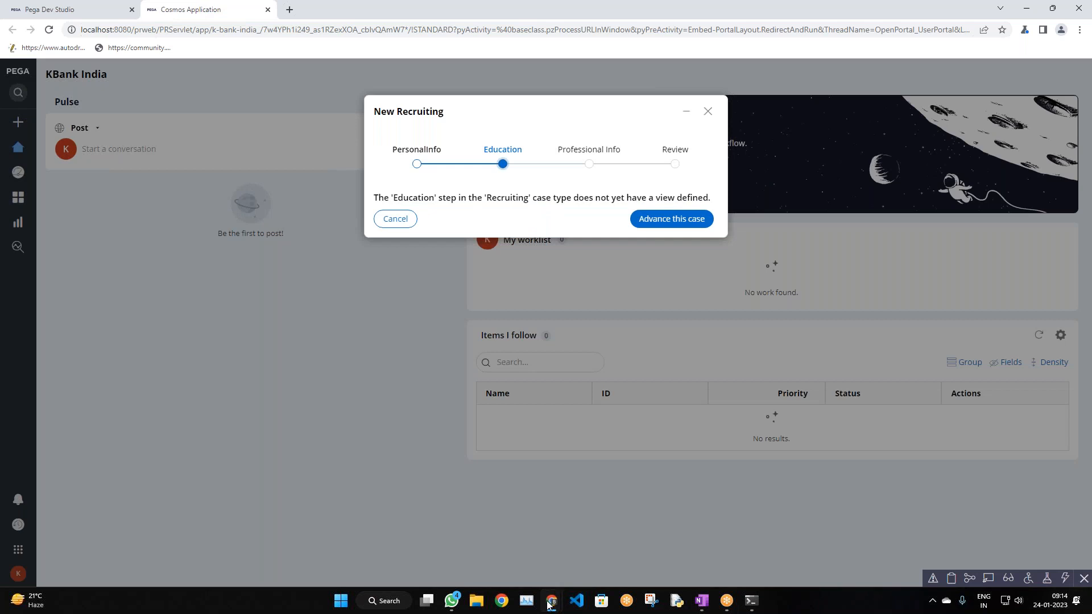
Browse the clipboard thread list and page tree again, ending on the Dev Studio tab
{"action": "key", "text": "alt+Tab"}
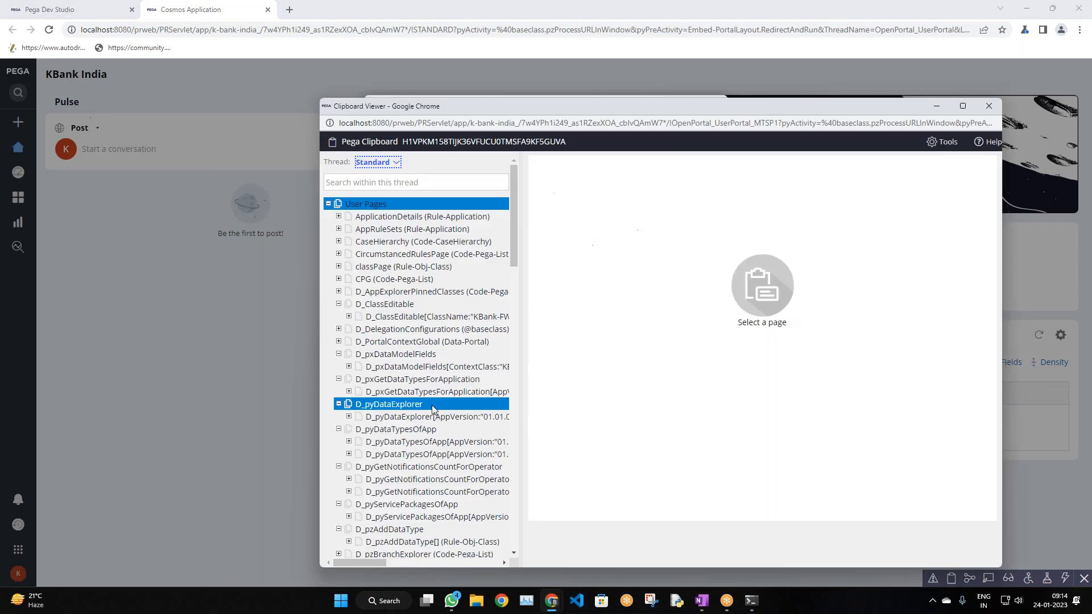
{"action": "left_click", "coordinate": [386, 165]}
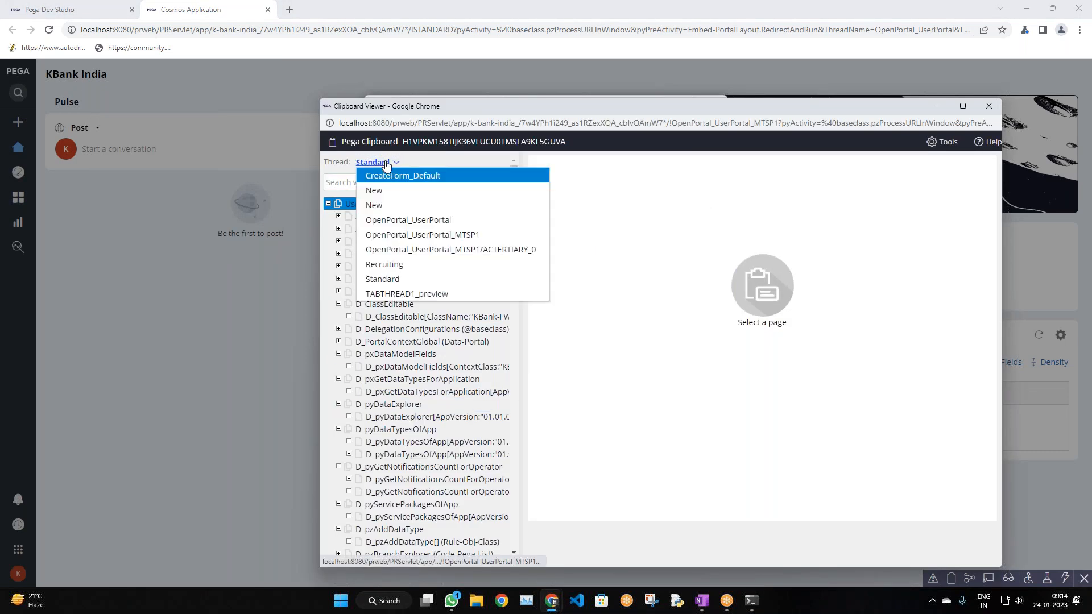
{"action": "double_click", "coordinate": [536, 436]}
{"action": "scroll", "coordinate": [478, 381], "scroll_direction": "down", "scroll_amount": 7}
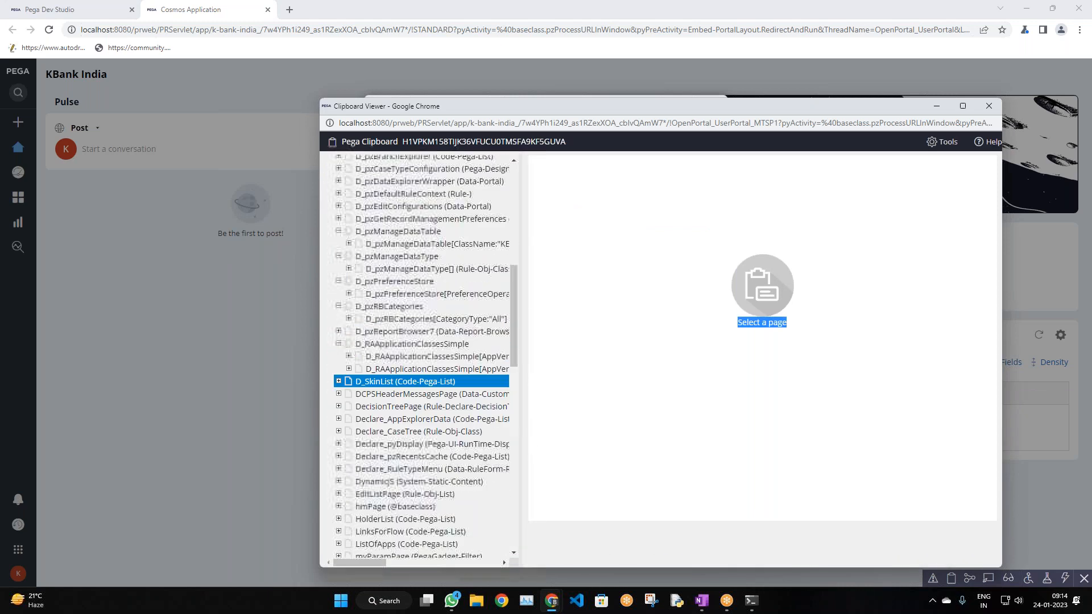
{"action": "left_click_drag", "start_coordinate": [514, 333], "coordinate": [453, 555]}
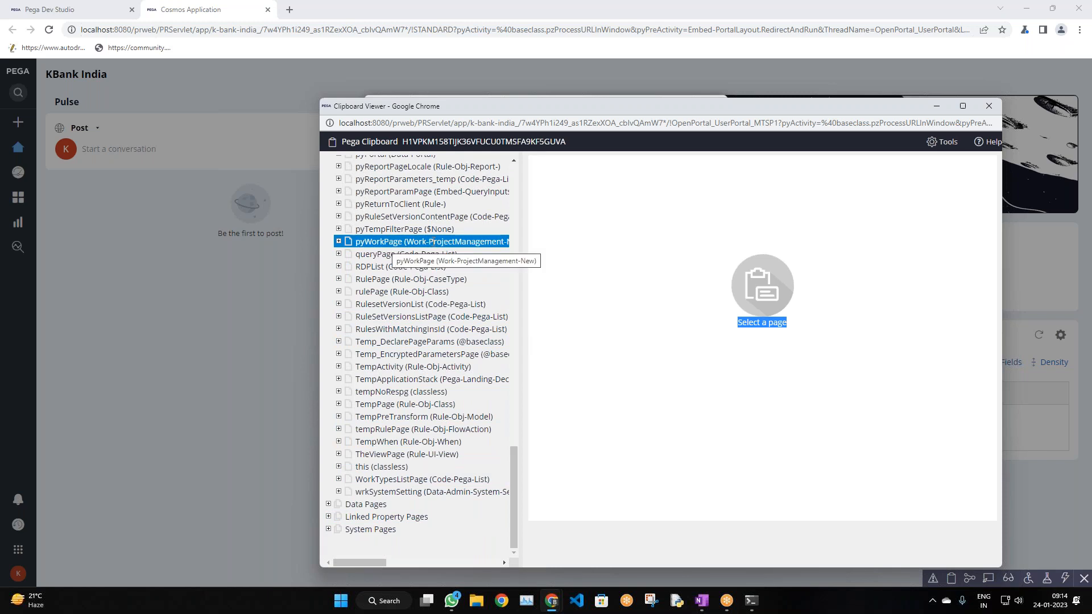
{"action": "left_click", "coordinate": [191, 321]}
{"action": "left_click", "coordinate": [68, 9]}
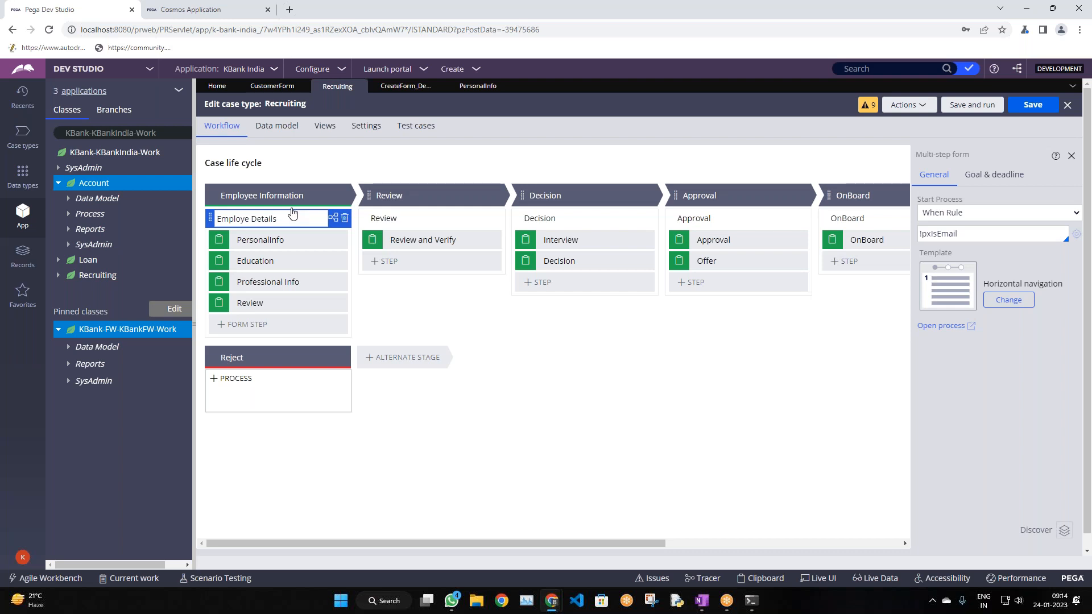
Advance the case past the empty Education, Professional Info and Review steps
{"action": "left_click", "coordinate": [170, 9]}
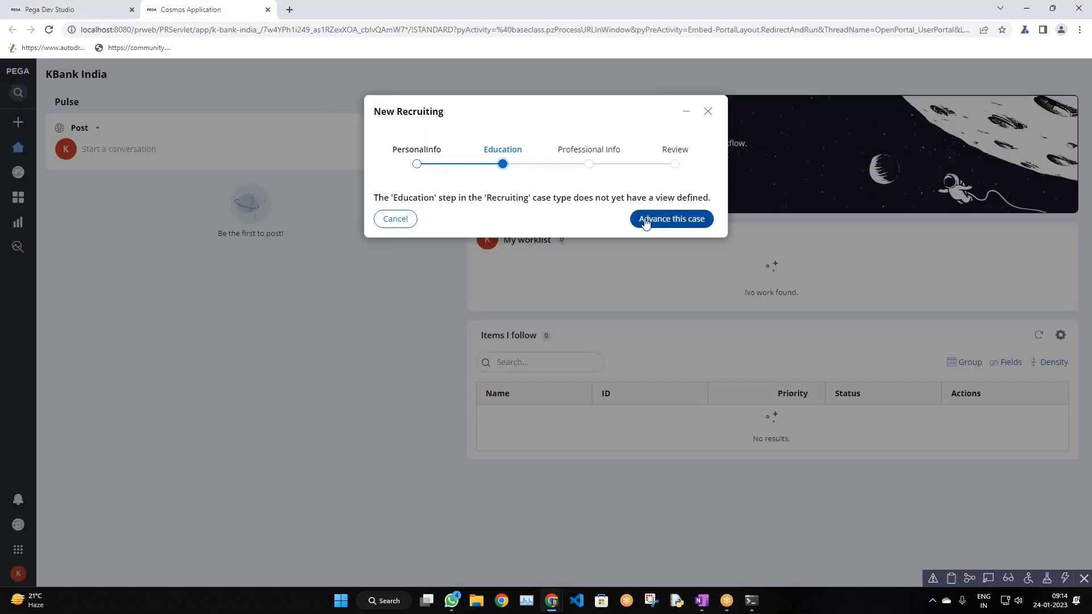
{"action": "left_click", "coordinate": [667, 230]}
{"action": "left_click", "coordinate": [667, 228]}
{"action": "left_click", "coordinate": [670, 224]}
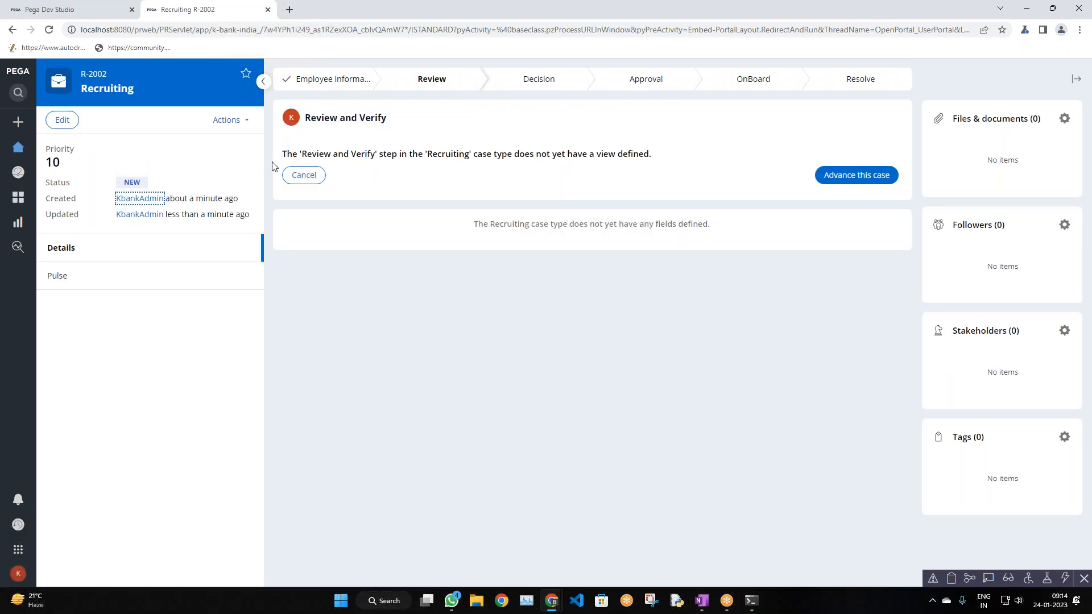
Compare the Dev Studio and case tabs, ending back on the case tab
{"action": "left_click_drag", "start_coordinate": [111, 72], "coordinate": [69, 83]}
{"action": "left_click", "coordinate": [73, 8]}
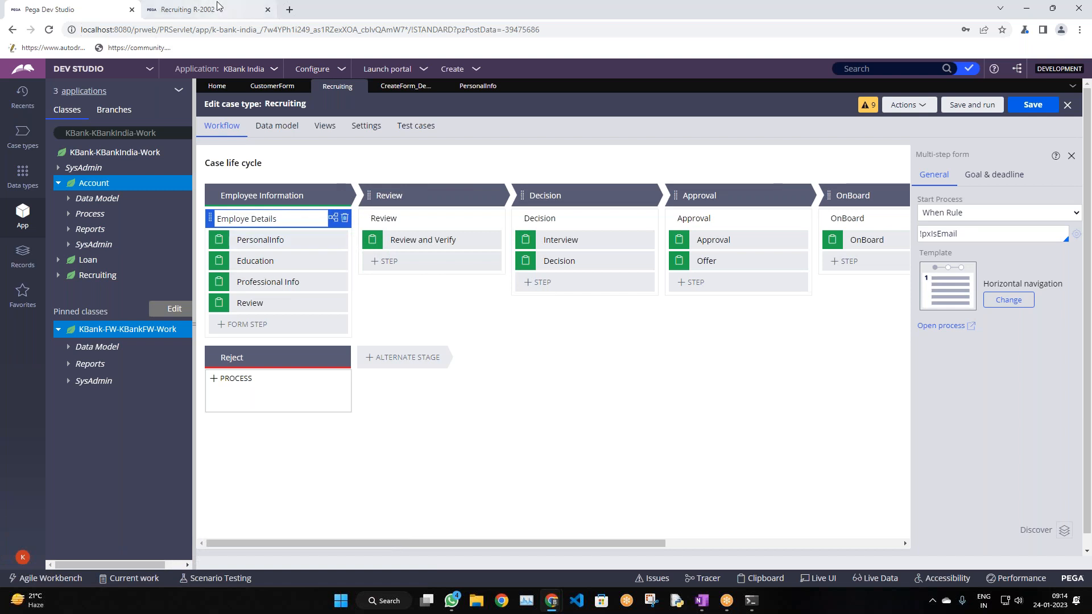
{"action": "left_click", "coordinate": [187, 9]}
{"action": "left_click", "coordinate": [98, 17]}
{"action": "left_click", "coordinate": [178, 6]}
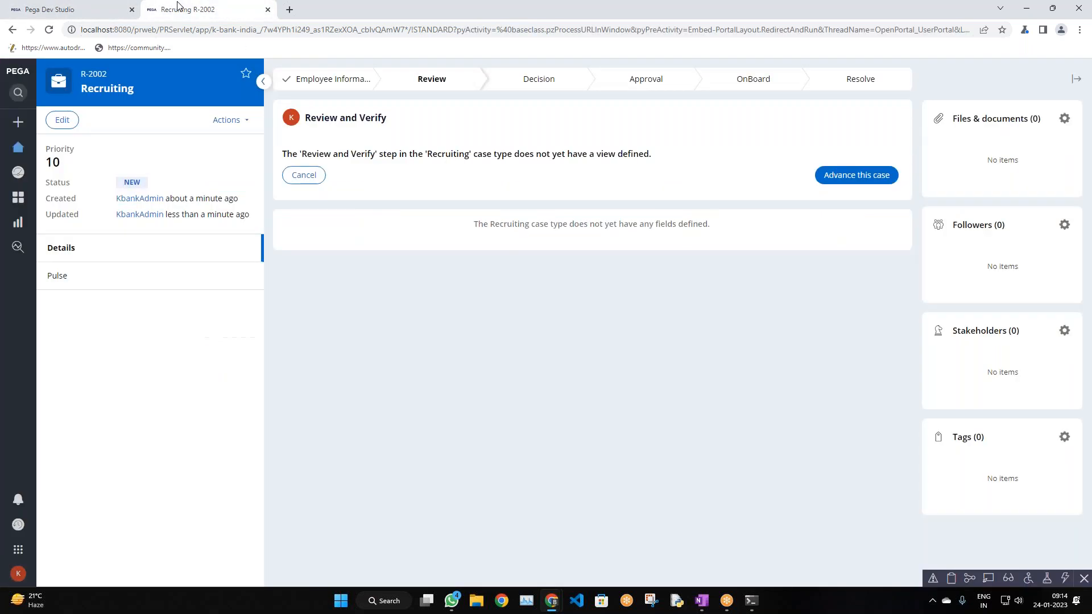
Inspect pyWorkPage and its child pages in the Clipboard Viewer, then return to case R-2002
{"action": "left_click", "coordinate": [952, 579]}
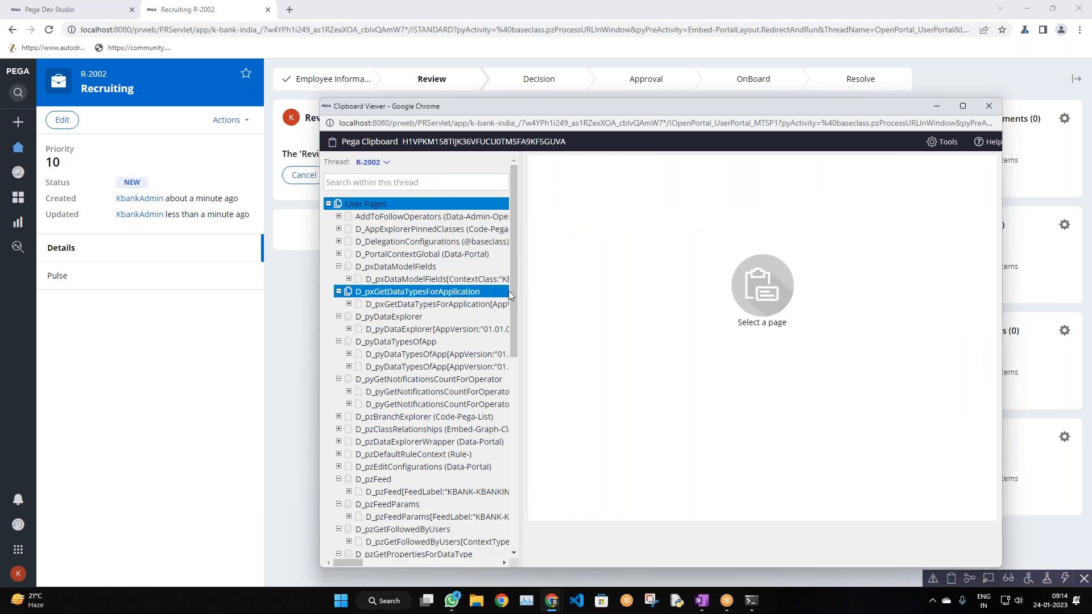
{"action": "scroll", "coordinate": [418, 455], "scroll_direction": "down", "scroll_amount": 7}
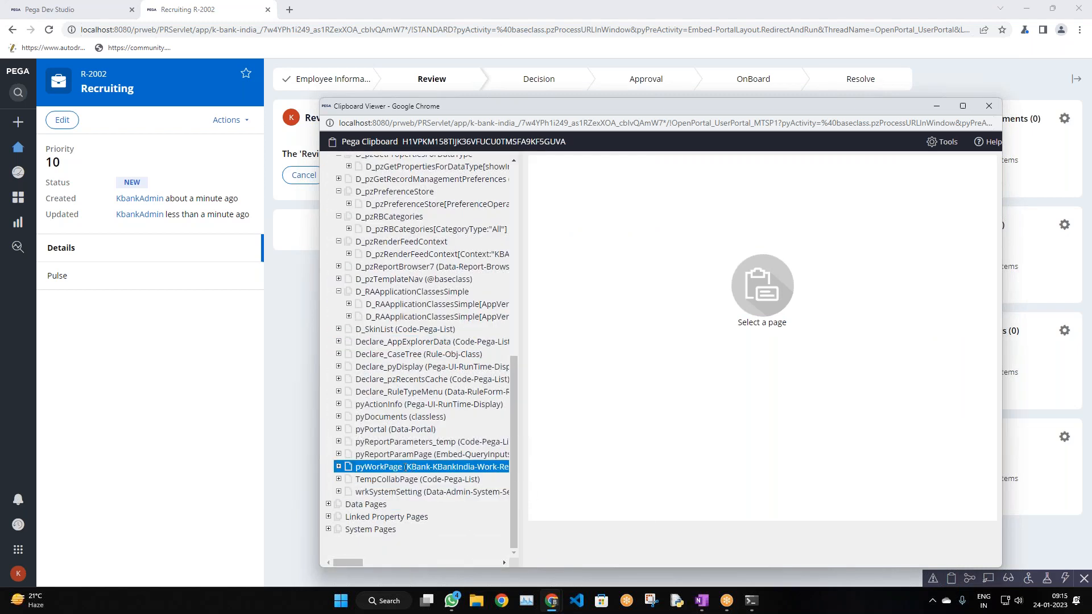
{"action": "left_click", "coordinate": [253, 370]}
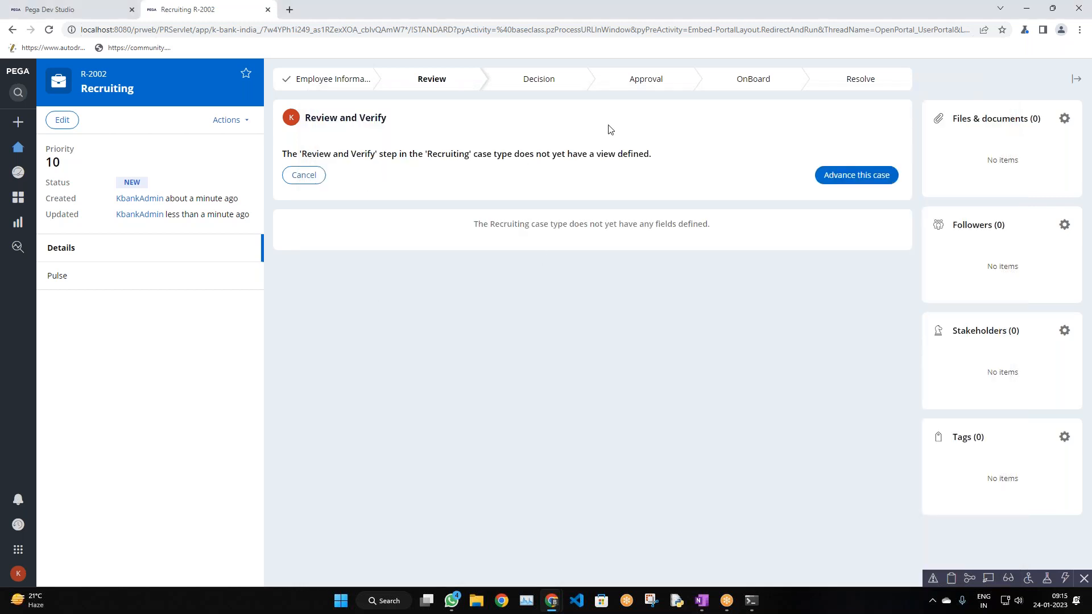
{"action": "key", "text": "alt+Tab"}
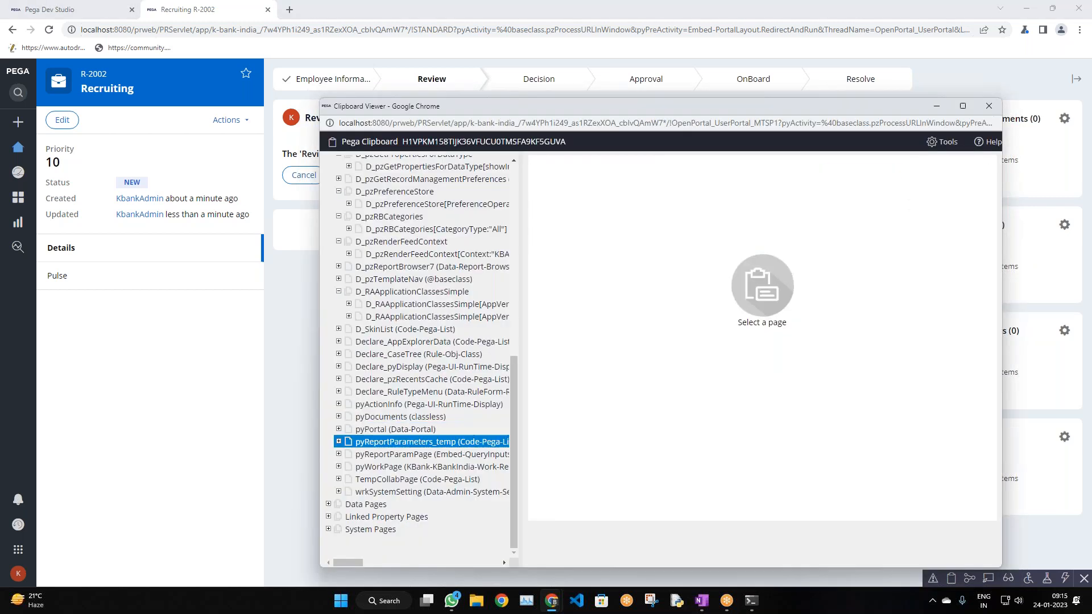
{"action": "left_click", "coordinate": [336, 474]}
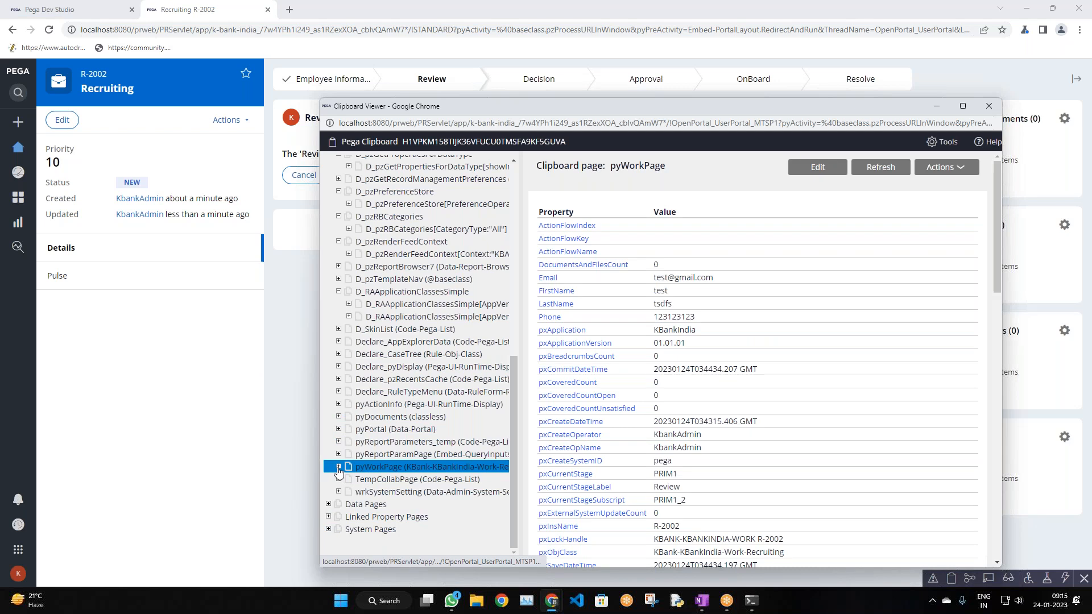
{"action": "left_click", "coordinate": [339, 467]}
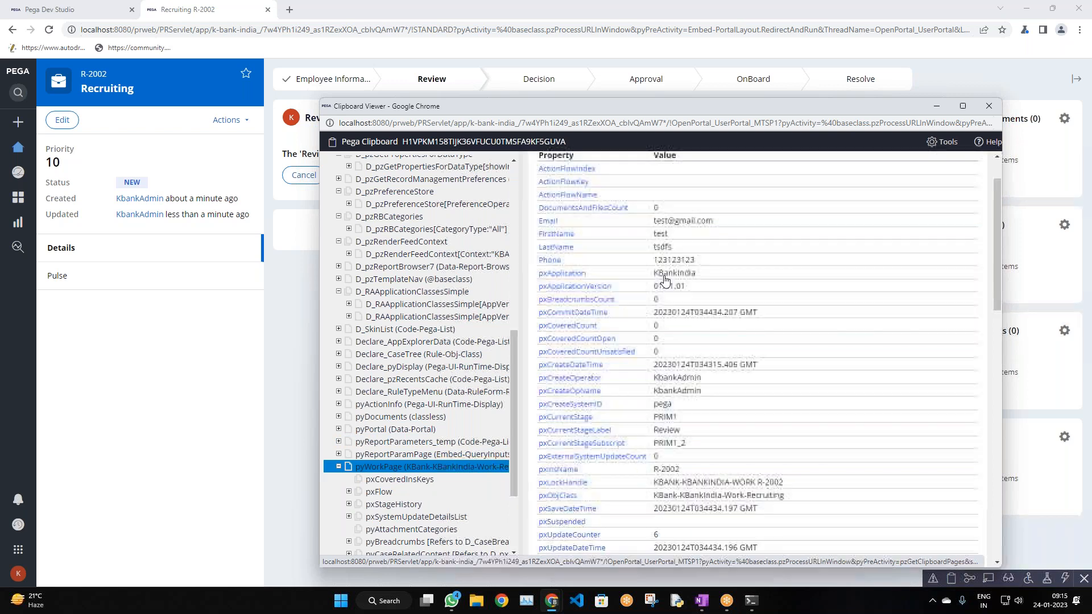
{"action": "scroll", "coordinate": [670, 276], "scroll_direction": "down", "scroll_amount": 1}
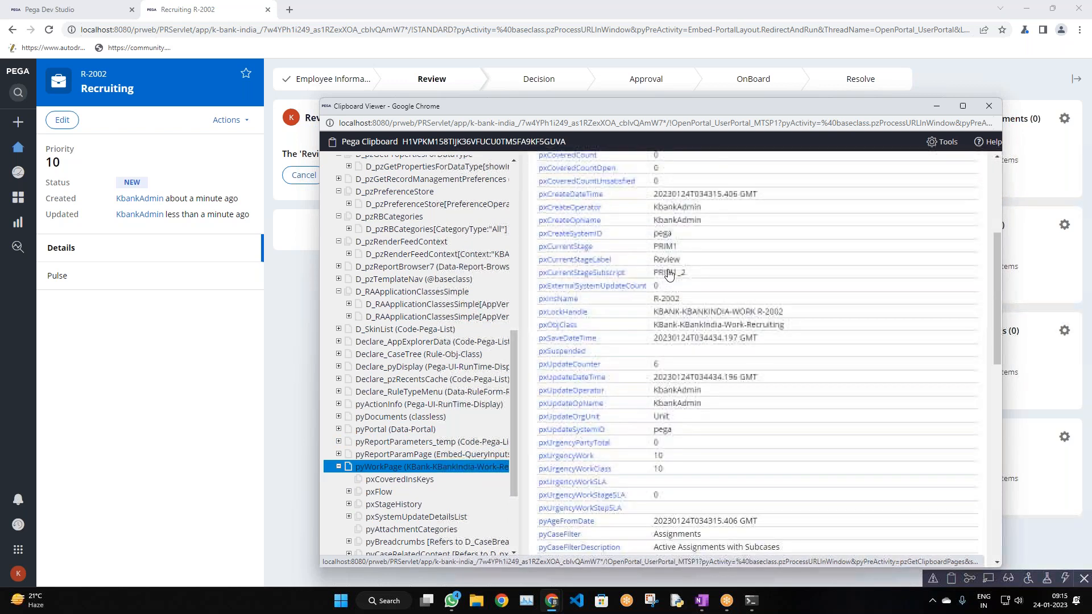
{"action": "scroll", "coordinate": [659, 272], "scroll_direction": "up", "scroll_amount": 1}
{"action": "scroll", "coordinate": [613, 212], "scroll_direction": "down", "scroll_amount": 1}
{"action": "scroll", "coordinate": [613, 212], "scroll_direction": "up", "scroll_amount": 1}
{"action": "left_click", "coordinate": [306, 257]}
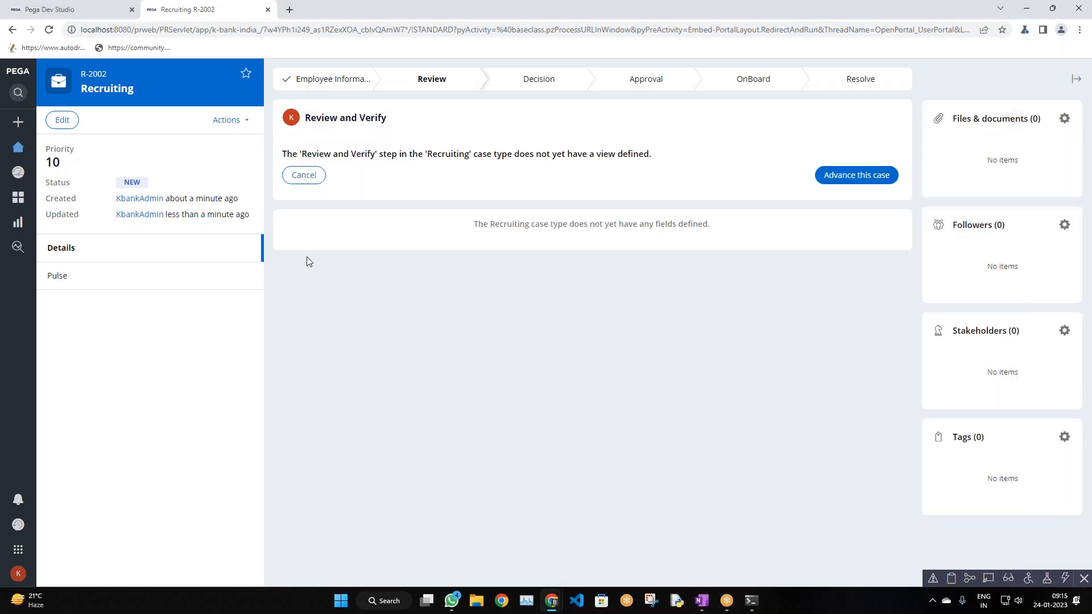
Glance at the Recruiting case type's Data model, then return to its life cycle
{"action": "left_click", "coordinate": [96, 14]}
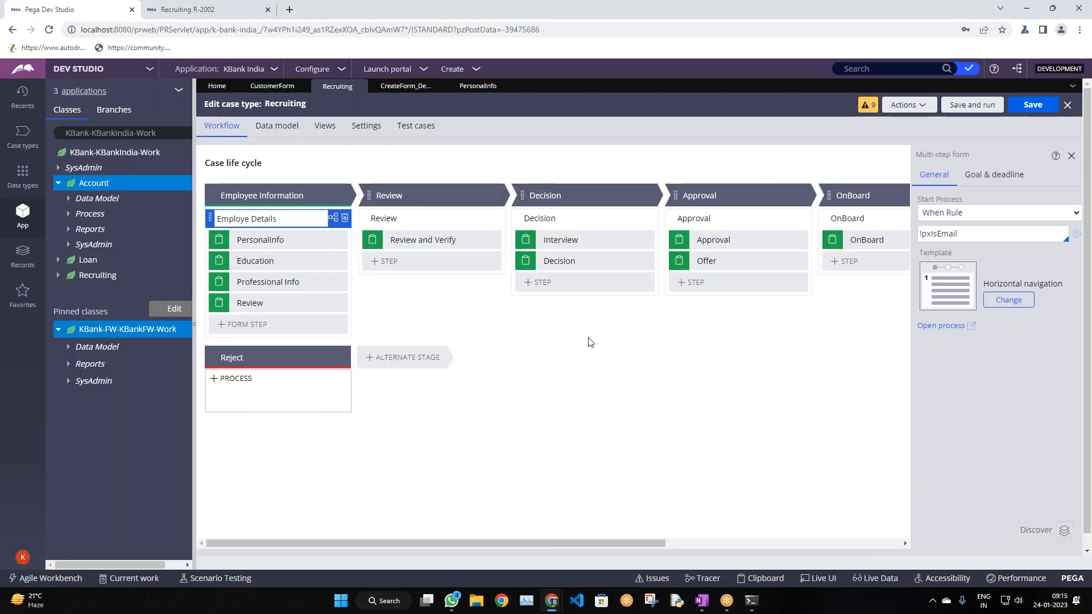
{"action": "left_click_drag", "start_coordinate": [467, 542], "coordinate": [284, 523]}
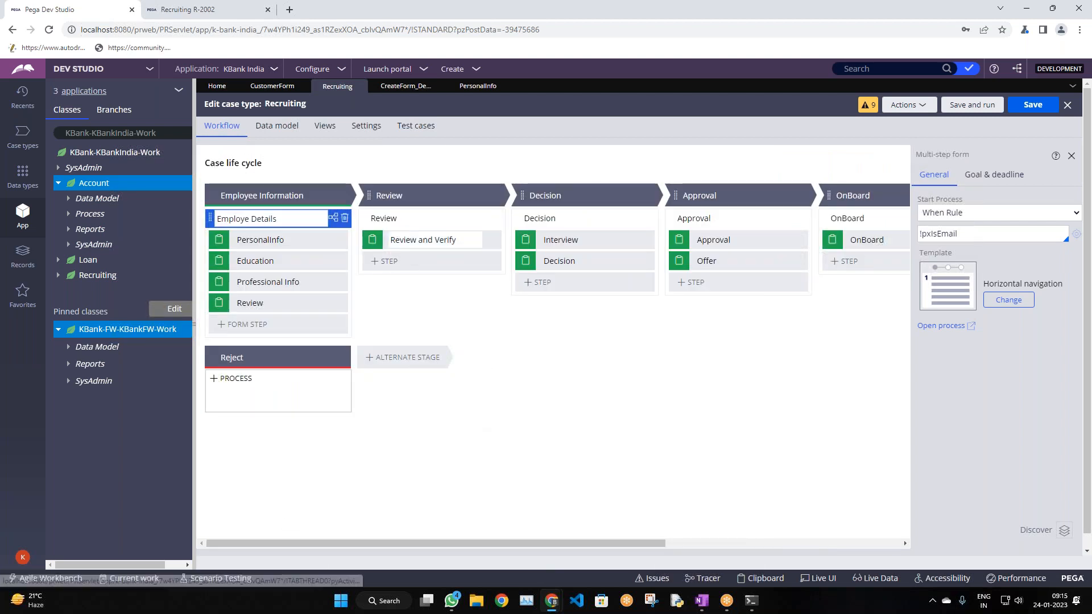
{"action": "left_click", "coordinate": [274, 135]}
{"action": "left_click", "coordinate": [216, 132]}
Close the PersonalInfo flow action and Employe Details flow rule tabs
{"action": "left_click", "coordinate": [485, 91]}
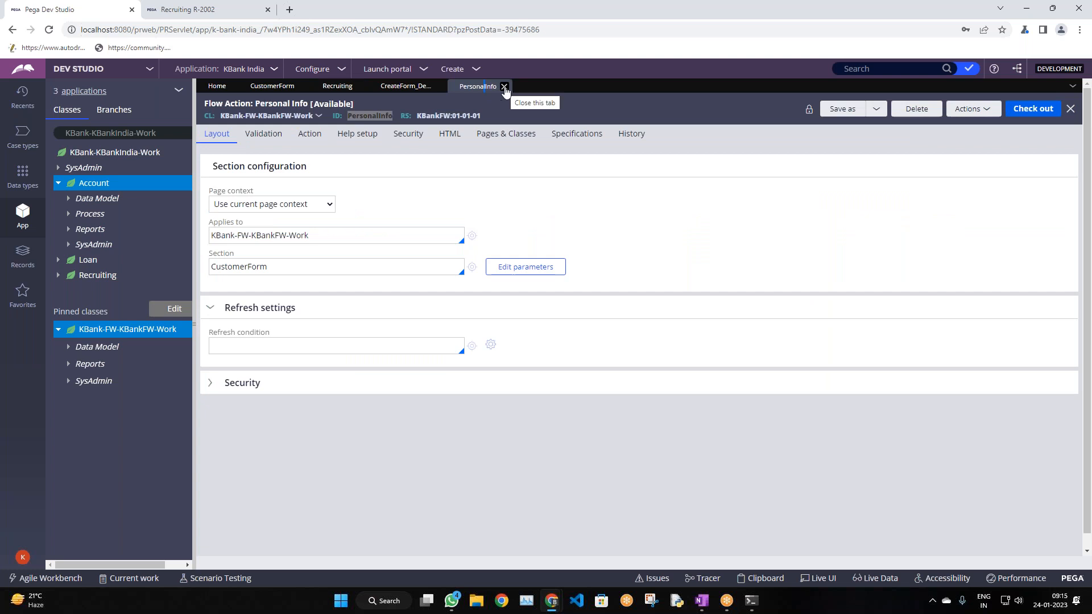
{"action": "left_click", "coordinate": [504, 85]}
{"action": "left_click", "coordinate": [398, 94]}
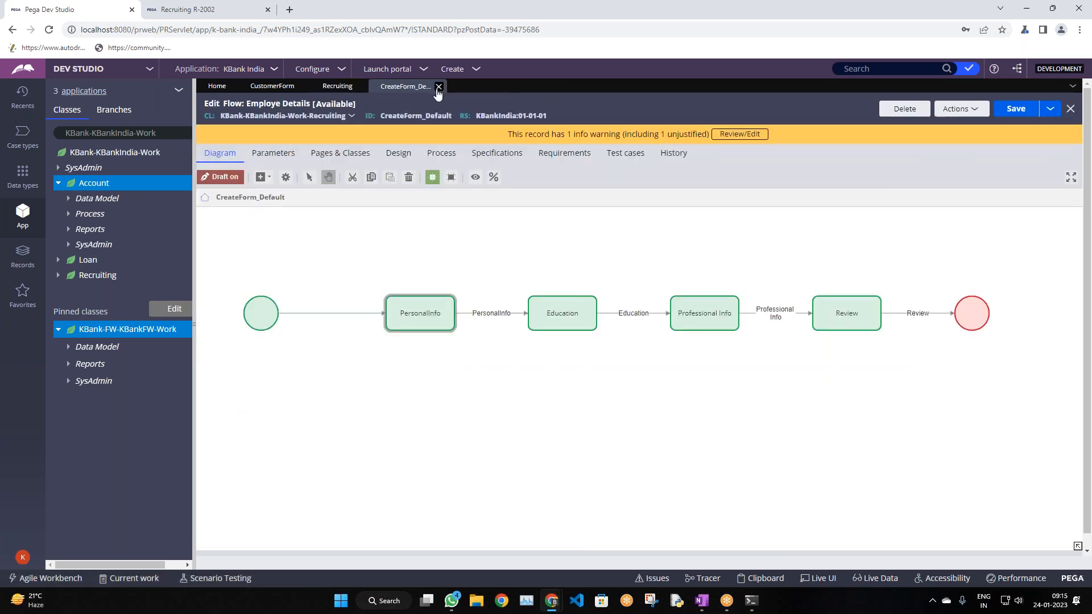
{"action": "left_click", "coordinate": [439, 86]}
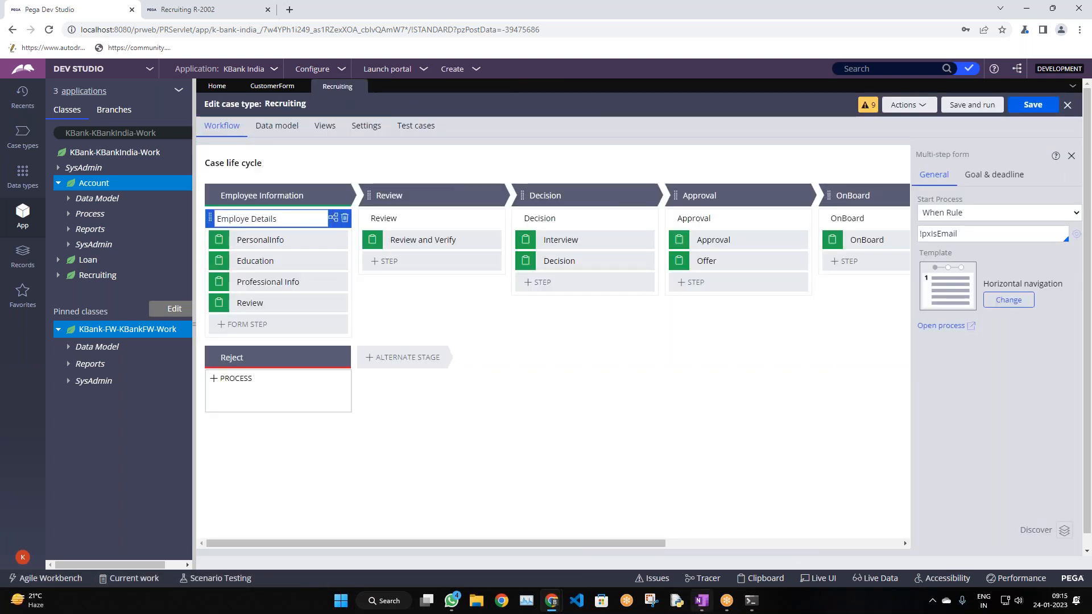
{"action": "left_click", "coordinate": [701, 606]}
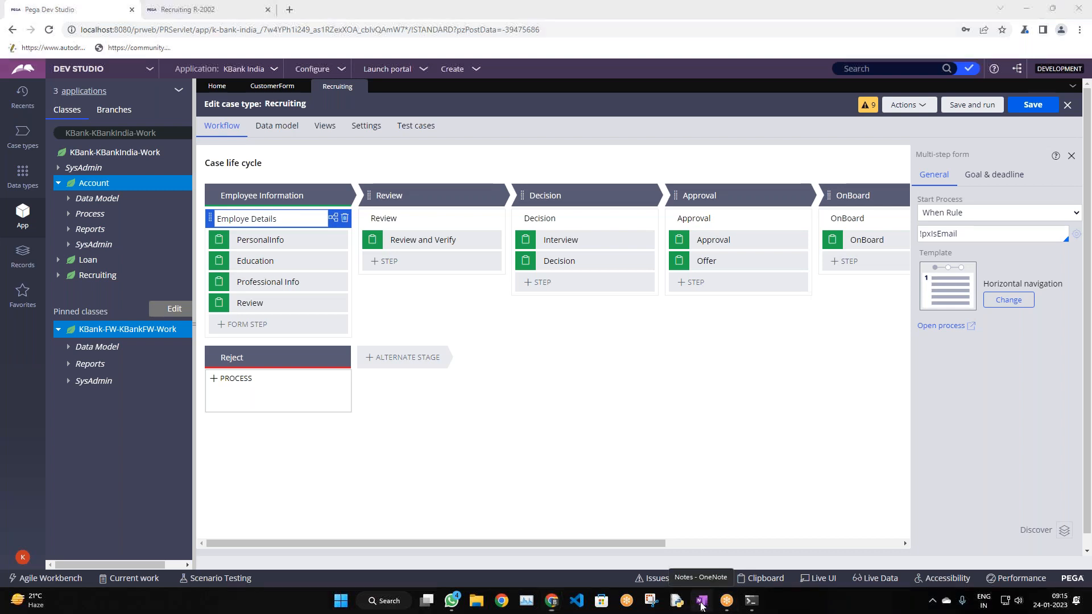
Put the administrator login e-mail in a table under UI Controls in the notes, then go back to Chrome
{"action": "scroll", "coordinate": [605, 449], "scroll_direction": "up", "scroll_amount": 10}
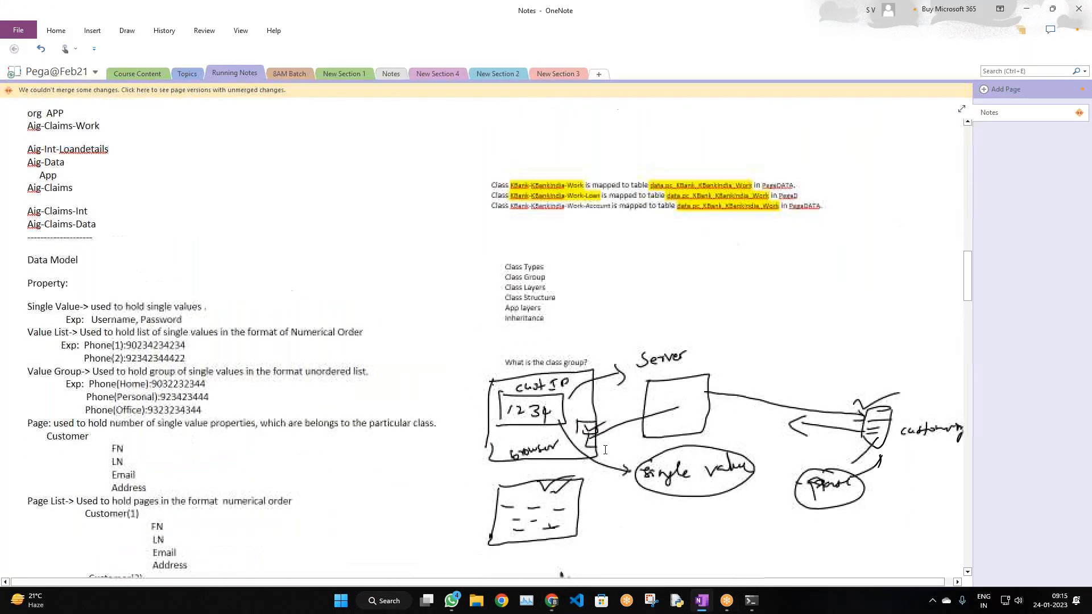
{"action": "scroll", "coordinate": [605, 450], "scroll_direction": "up", "scroll_amount": 15}
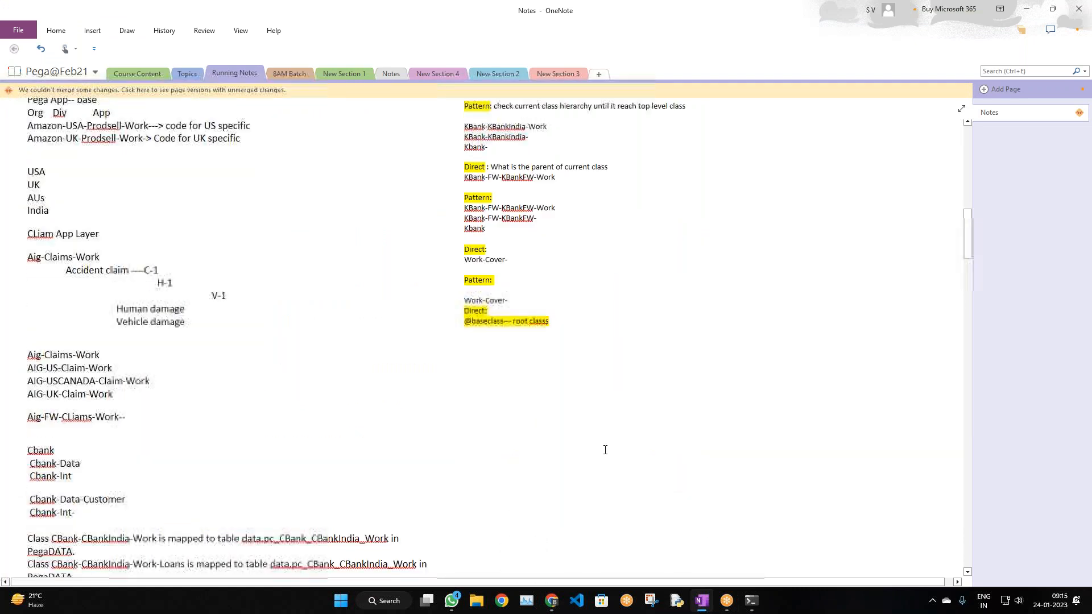
{"action": "scroll", "coordinate": [601, 457], "scroll_direction": "up", "scroll_amount": 5}
{"action": "scroll", "coordinate": [597, 458], "scroll_direction": "down", "scroll_amount": 20}
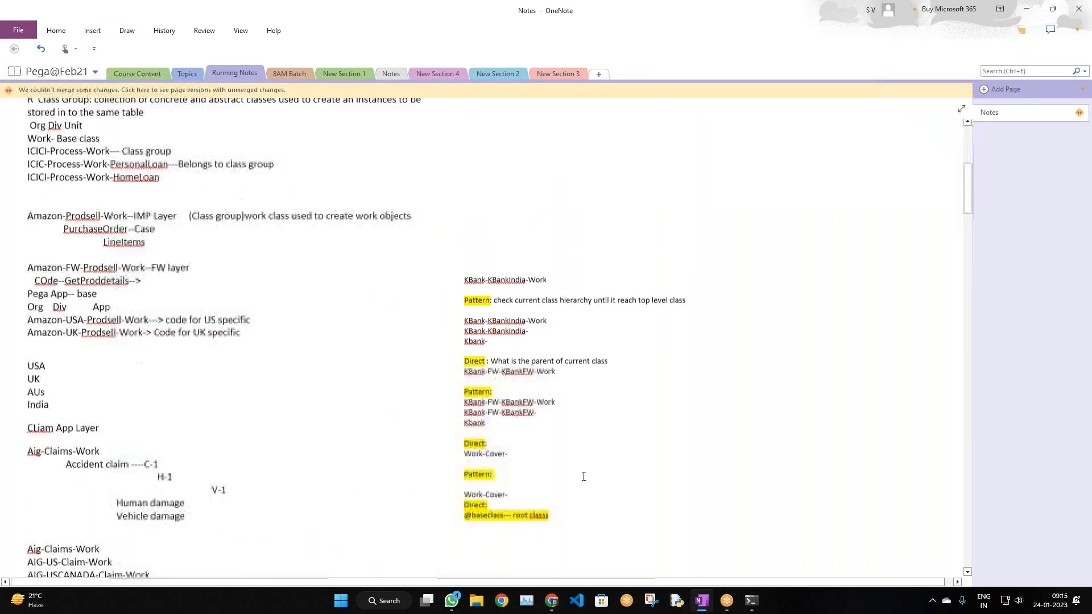
{"action": "scroll", "coordinate": [577, 471], "scroll_direction": "down", "scroll_amount": 10}
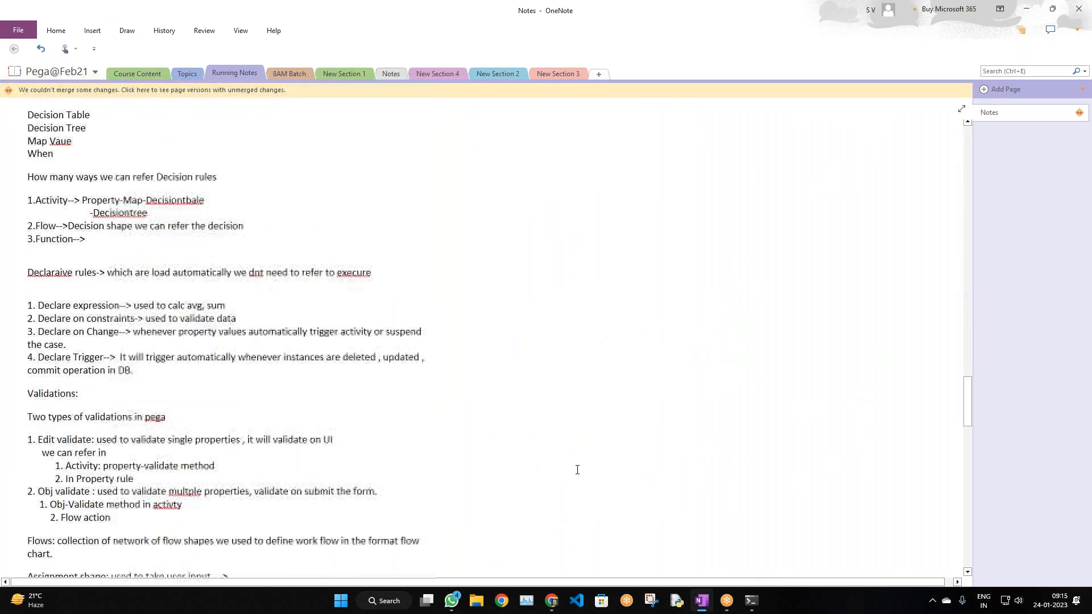
{"action": "scroll", "coordinate": [576, 468], "scroll_direction": "up", "scroll_amount": 14}
{"action": "scroll", "coordinate": [575, 467], "scroll_direction": "up", "scroll_amount": 10}
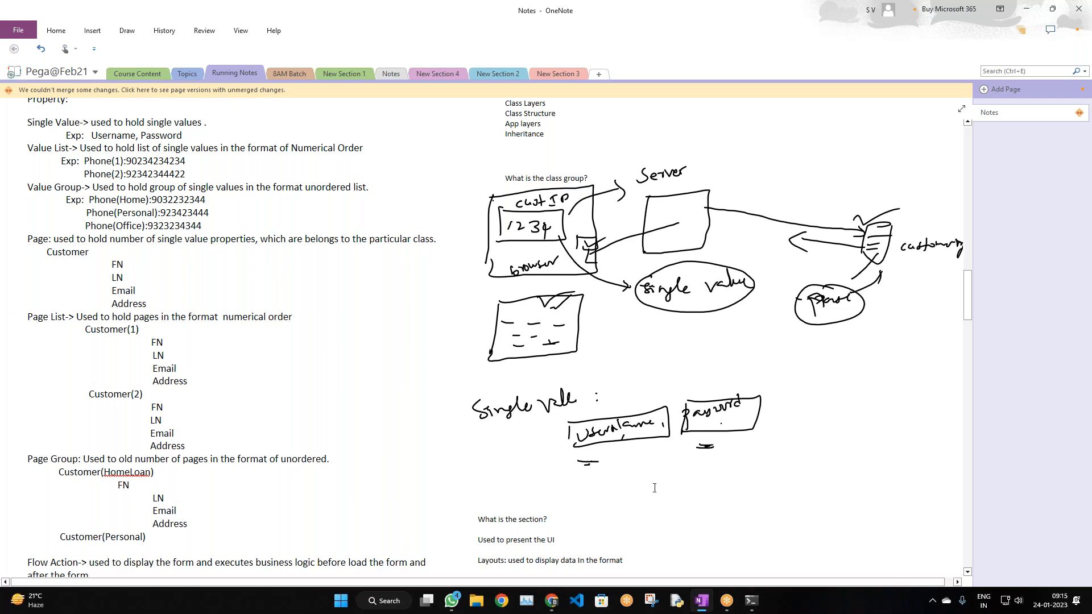
{"action": "scroll", "coordinate": [674, 491], "scroll_direction": "down", "scroll_amount": 5}
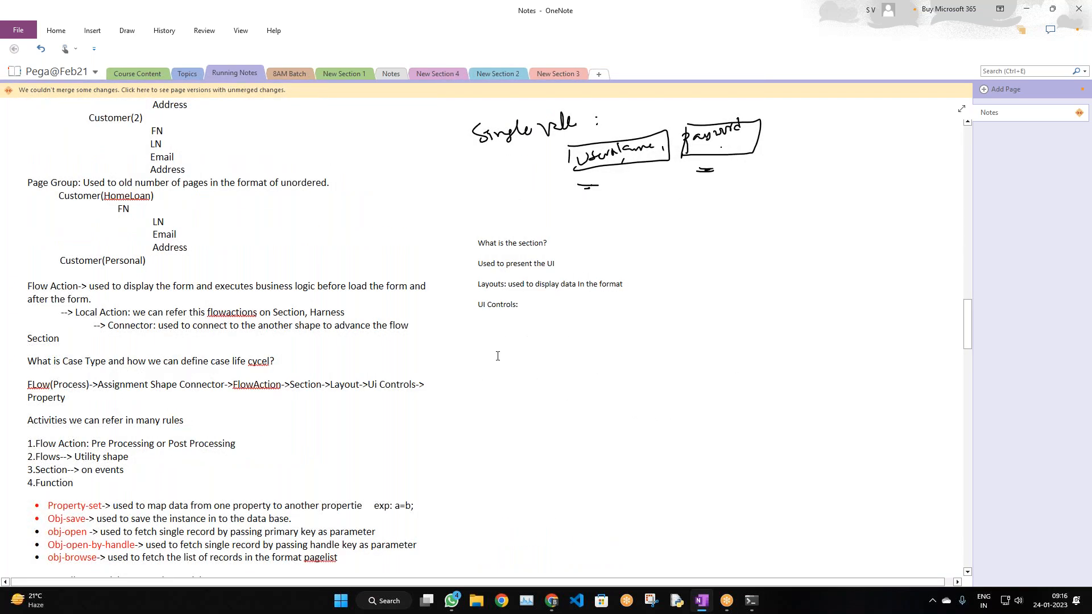
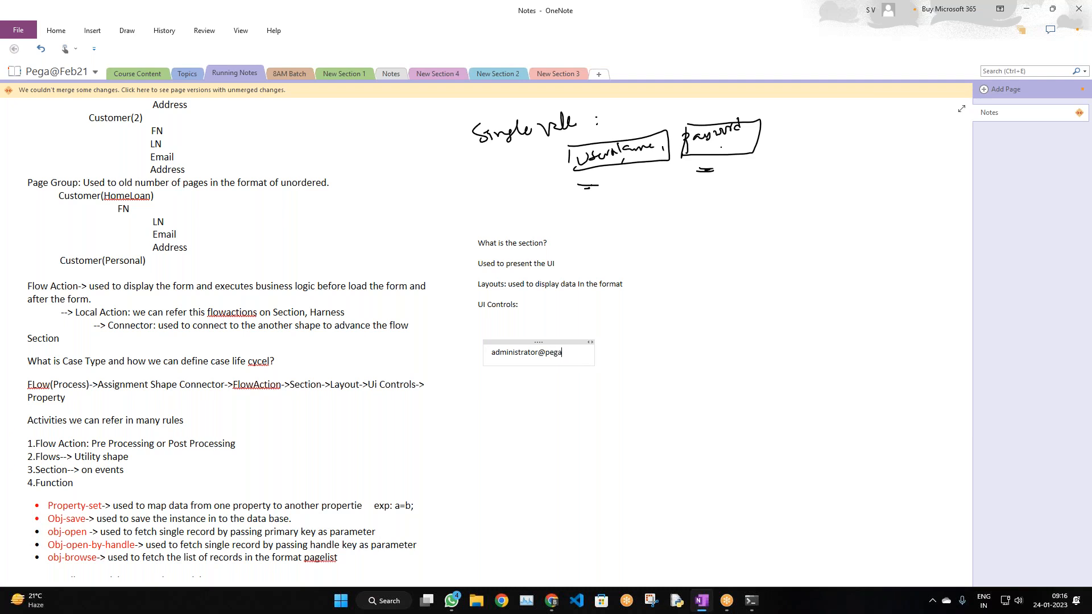
{"action": "key", "text": "Tab"}
{"action": "left_click", "coordinate": [518, 372]}
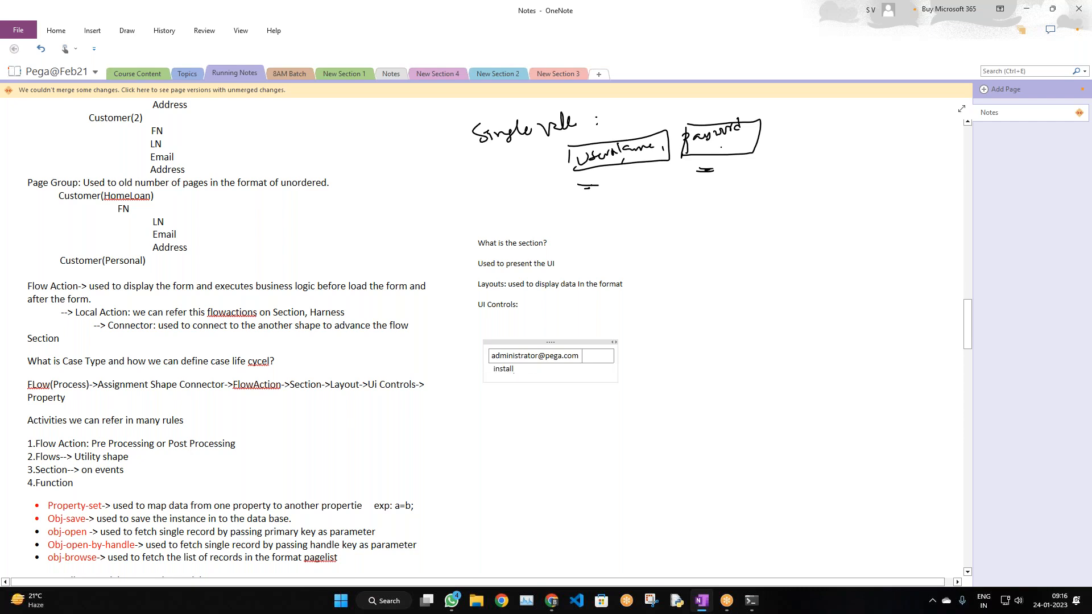
{"action": "left_click", "coordinate": [714, 392]}
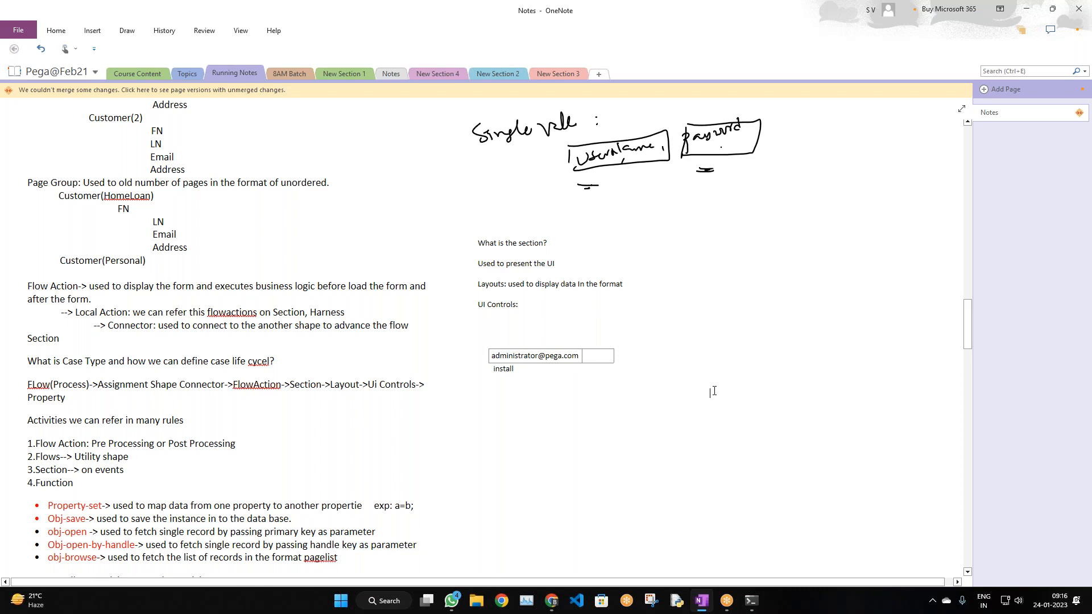
{"action": "key", "text": "alt+Tab"}
{"action": "key", "text": "alt+Tab"}
{"action": "key", "text": "alt+Tab"}
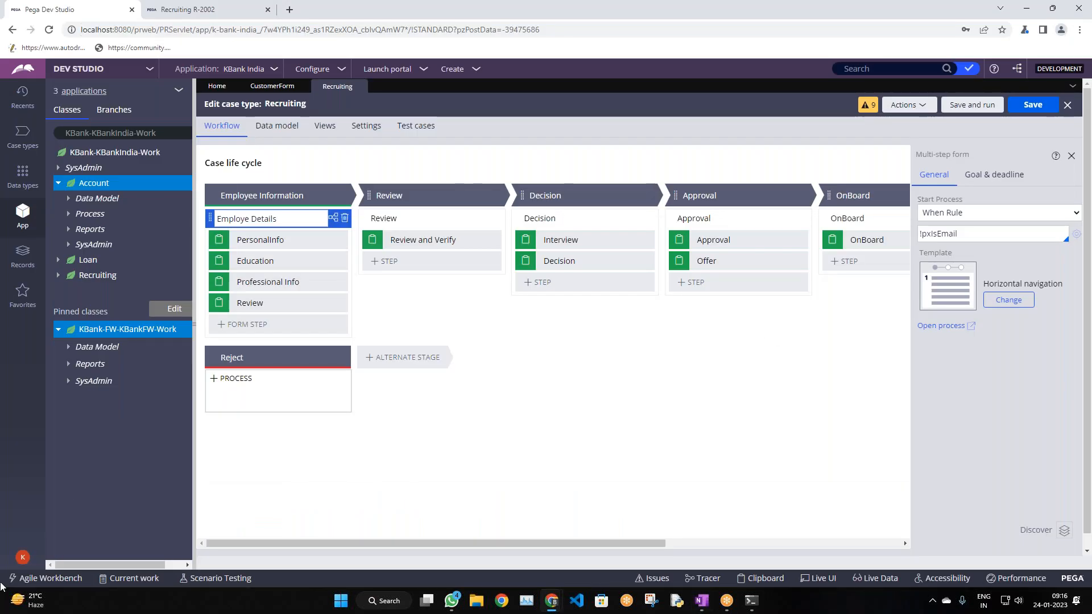
Log off from Pega and fill the login page with the saved administrator account
{"action": "left_click", "coordinate": [22, 557]}
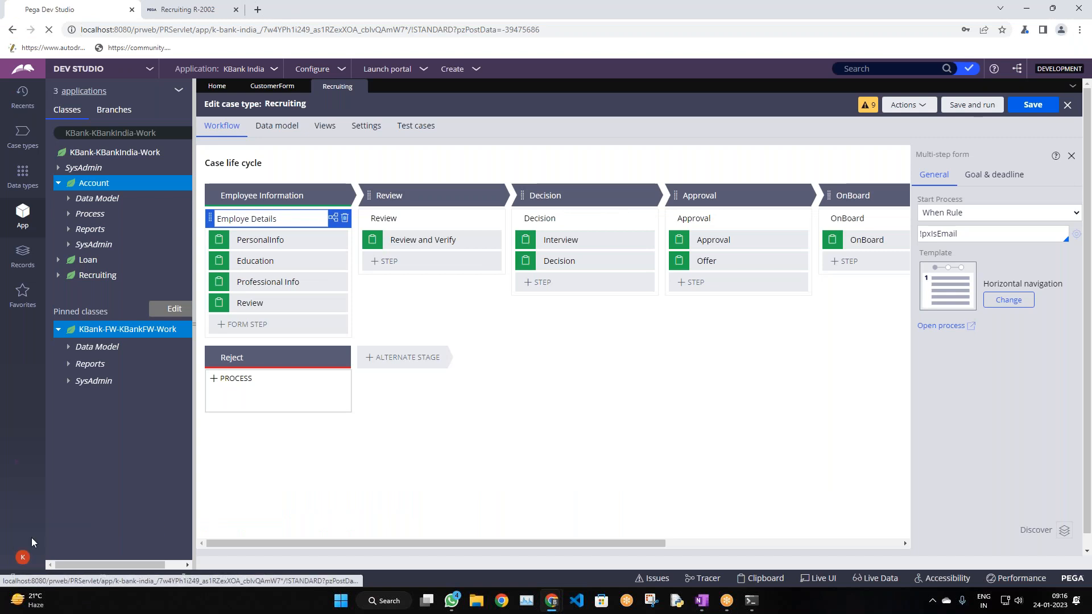
{"action": "left_click", "coordinate": [35, 543]}
{"action": "left_click", "coordinate": [581, 224]}
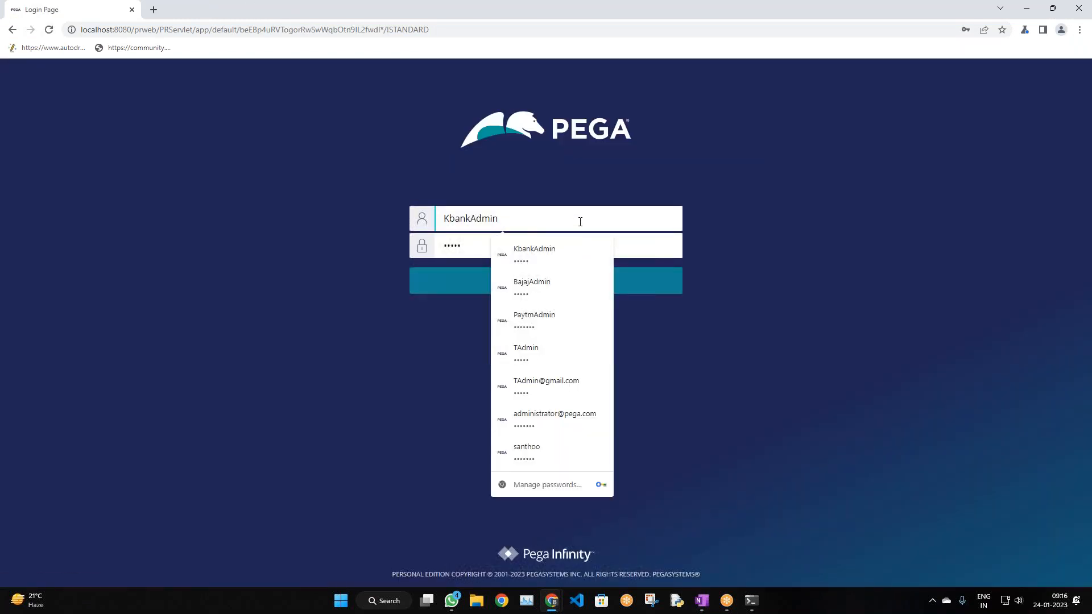
{"action": "left_click", "coordinate": [540, 413]}
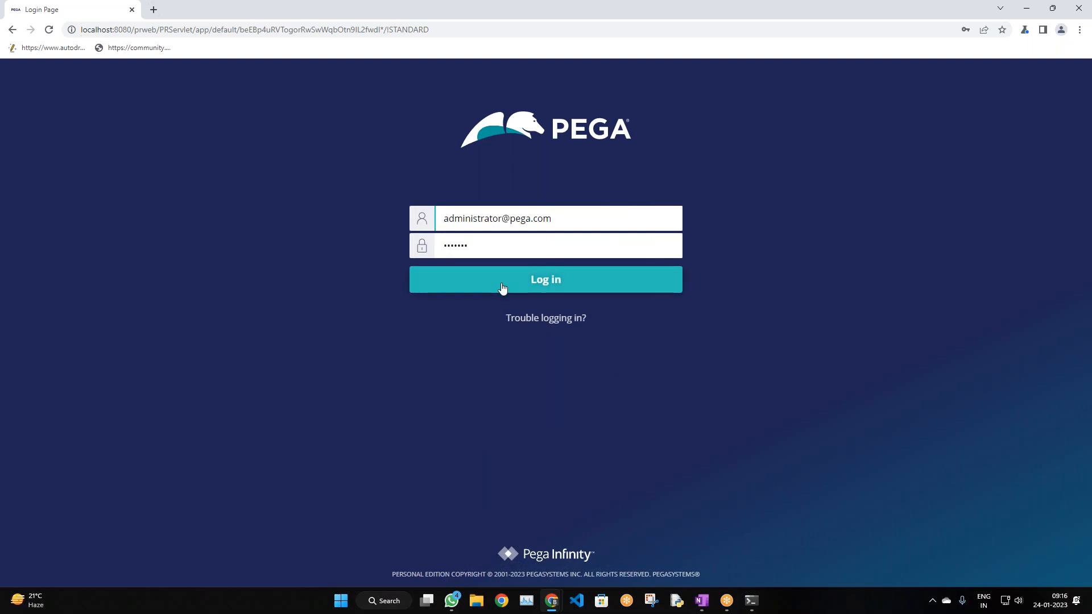
Close the 8.7.0 server startup console and show the Windows desktop with Win+D
{"action": "left_click", "coordinate": [752, 601]}
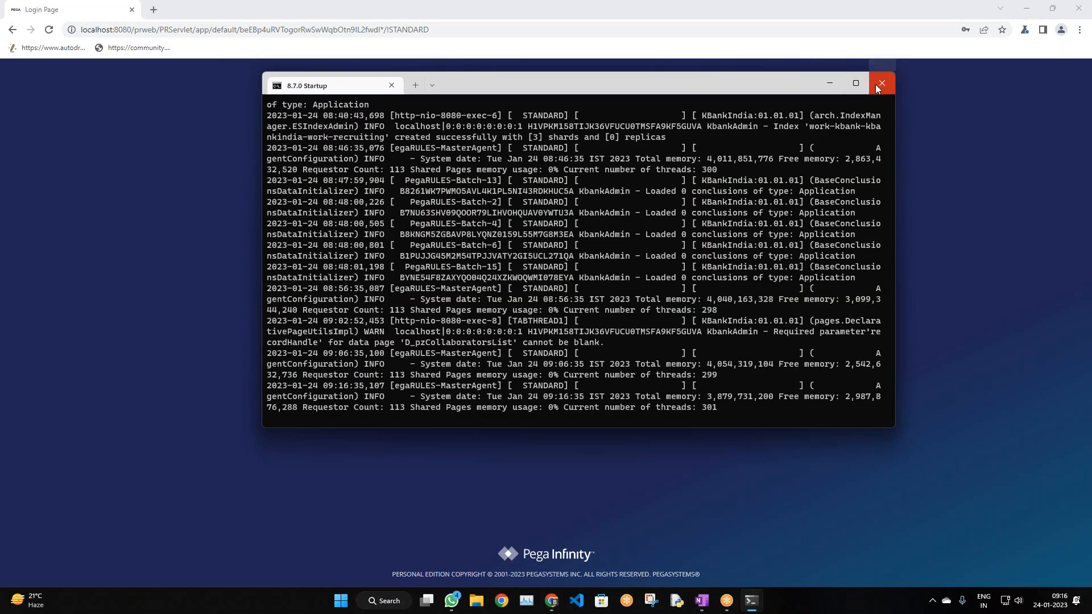
{"action": "left_click", "coordinate": [877, 86]}
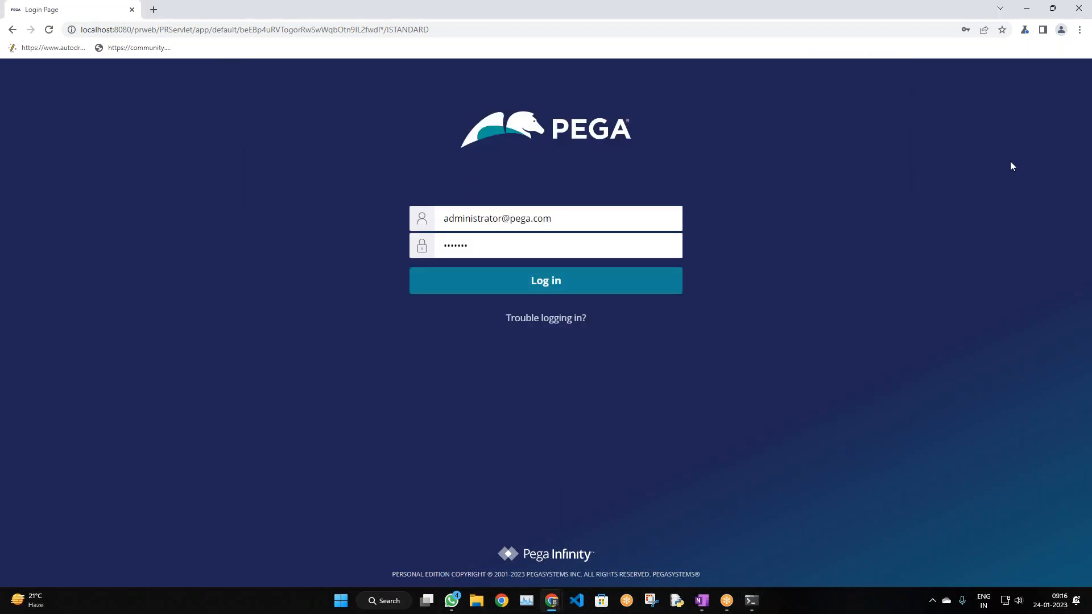
{"action": "key", "text": "super+d"}
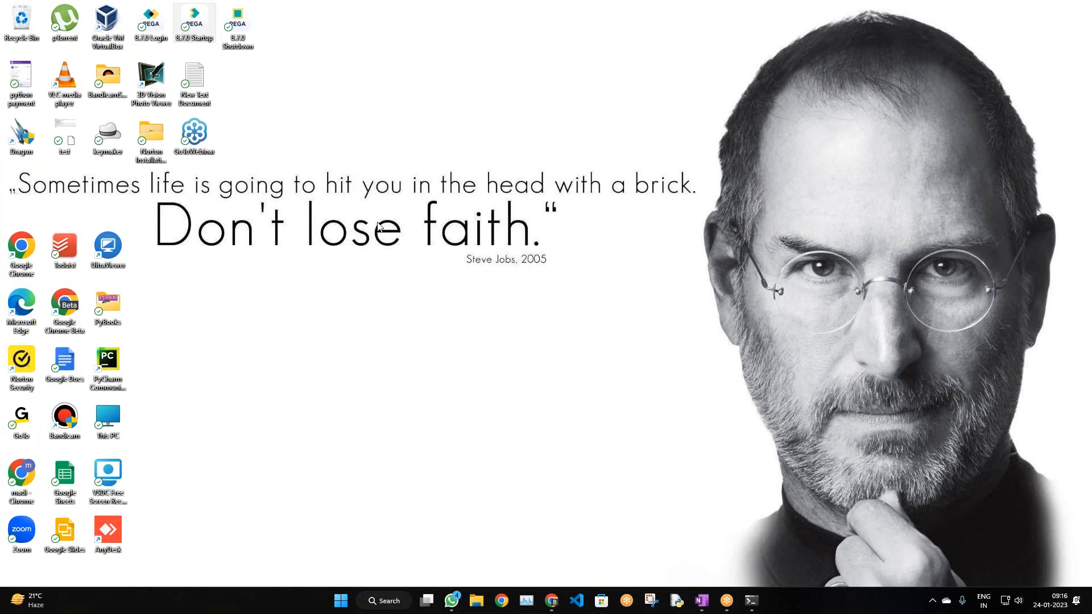
Restore the 8.7.0 Startup server console from the taskbar Terminal icon
{"action": "left_click", "coordinate": [749, 605]}
{"action": "left_click", "coordinate": [749, 604]}
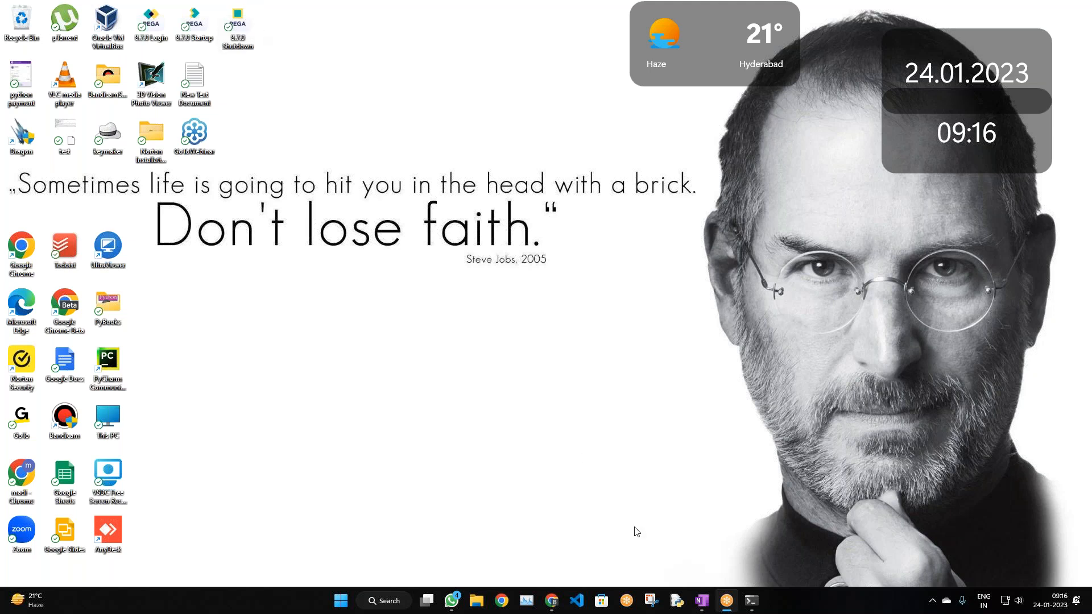
{"action": "left_click", "coordinate": [726, 603]}
{"action": "left_click", "coordinate": [752, 601]}
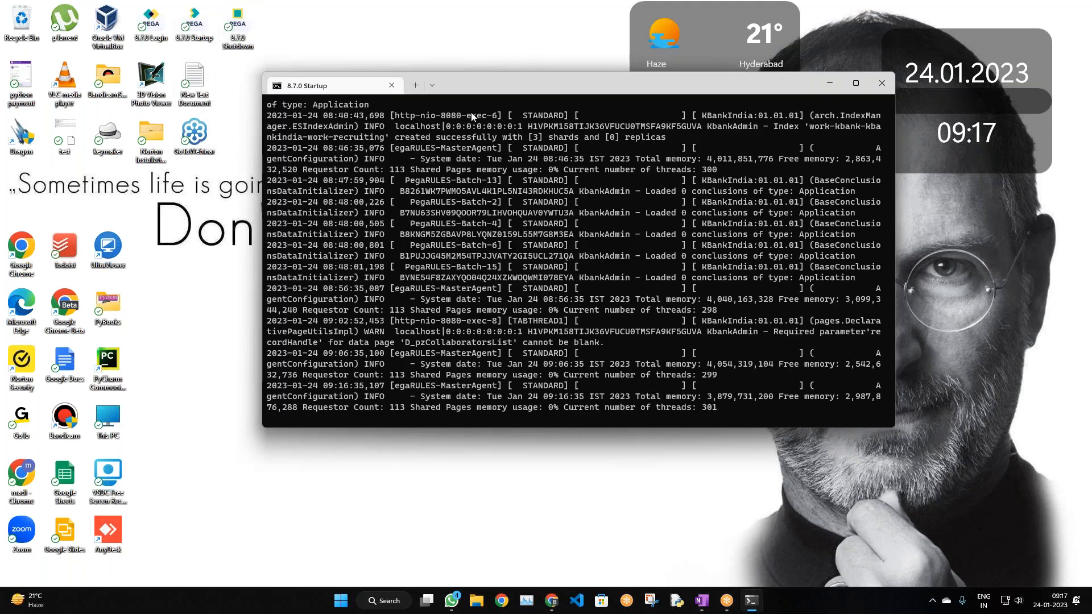
Launch the 8.7.0 Shutdown script and reposition its console up and right while Tomcat stops
{"action": "double_click", "coordinate": [243, 31]}
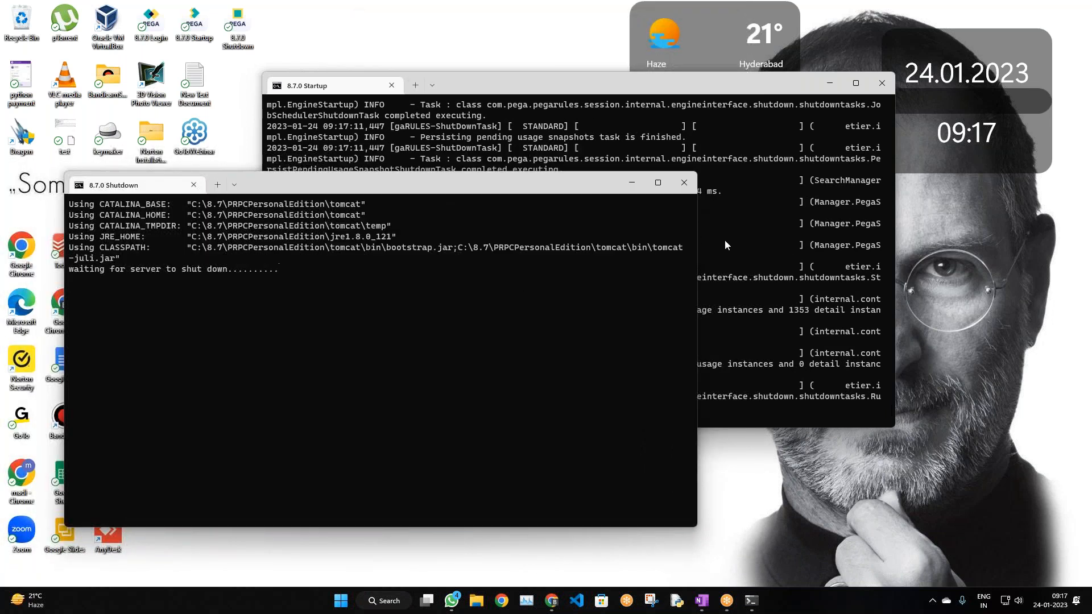
{"action": "left_click_drag", "start_coordinate": [457, 172], "coordinate": [465, 183]}
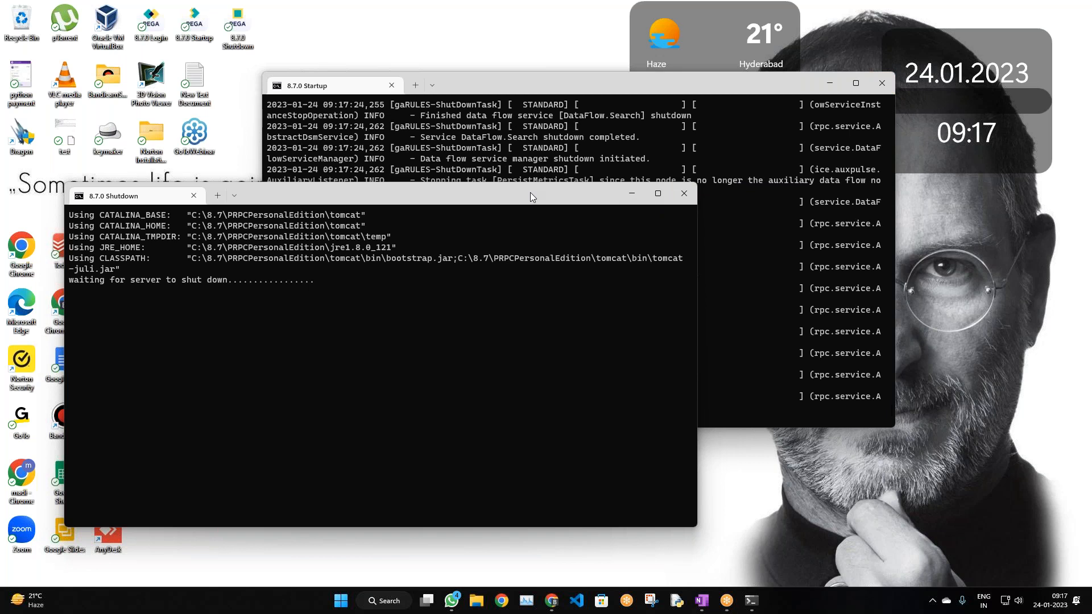
{"action": "left_click_drag", "start_coordinate": [530, 192], "coordinate": [557, 145]}
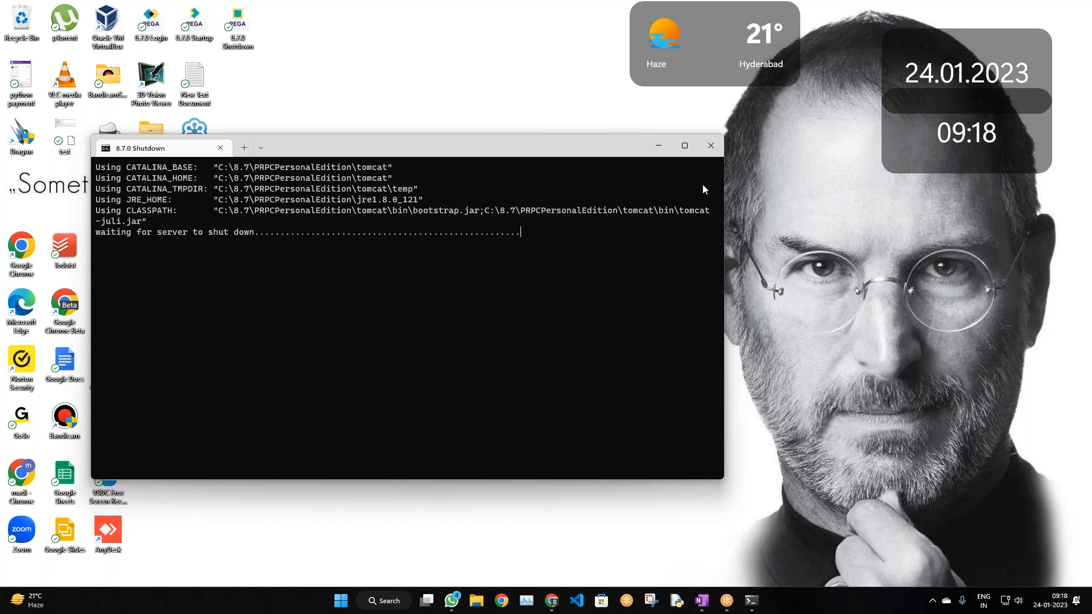
{"action": "left_click", "coordinate": [586, 151]}
{"action": "left_click_drag", "start_coordinate": [586, 153], "coordinate": [674, 70]}
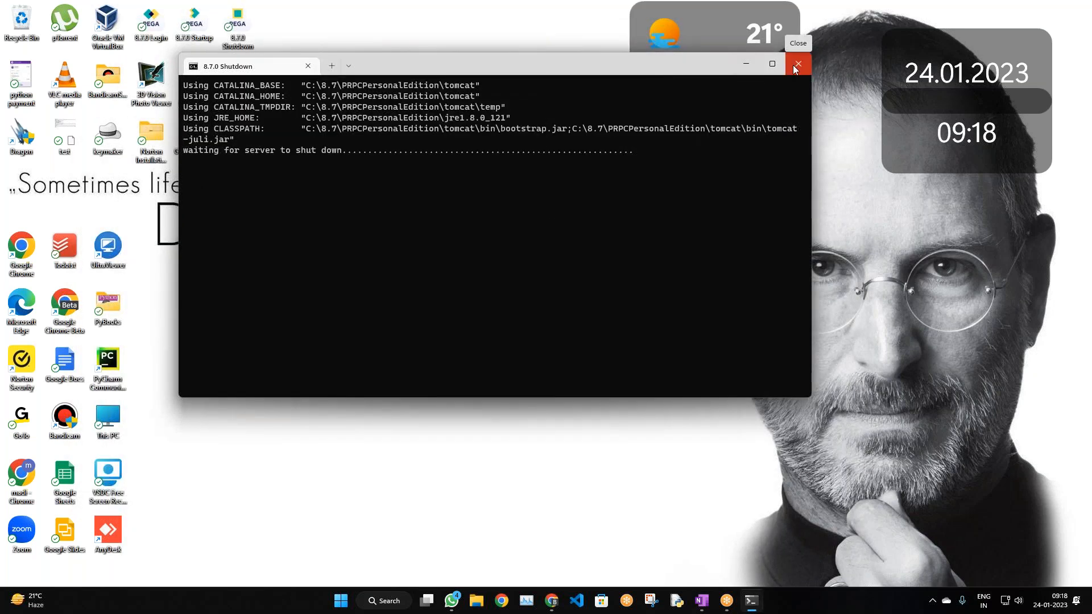
{"action": "left_click", "coordinate": [995, 21]}
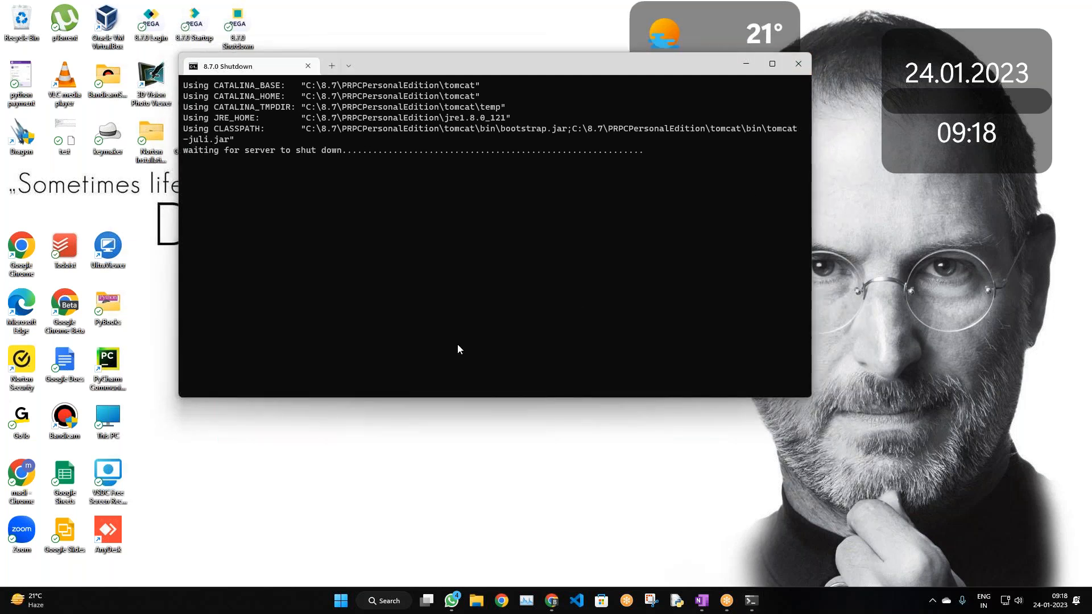